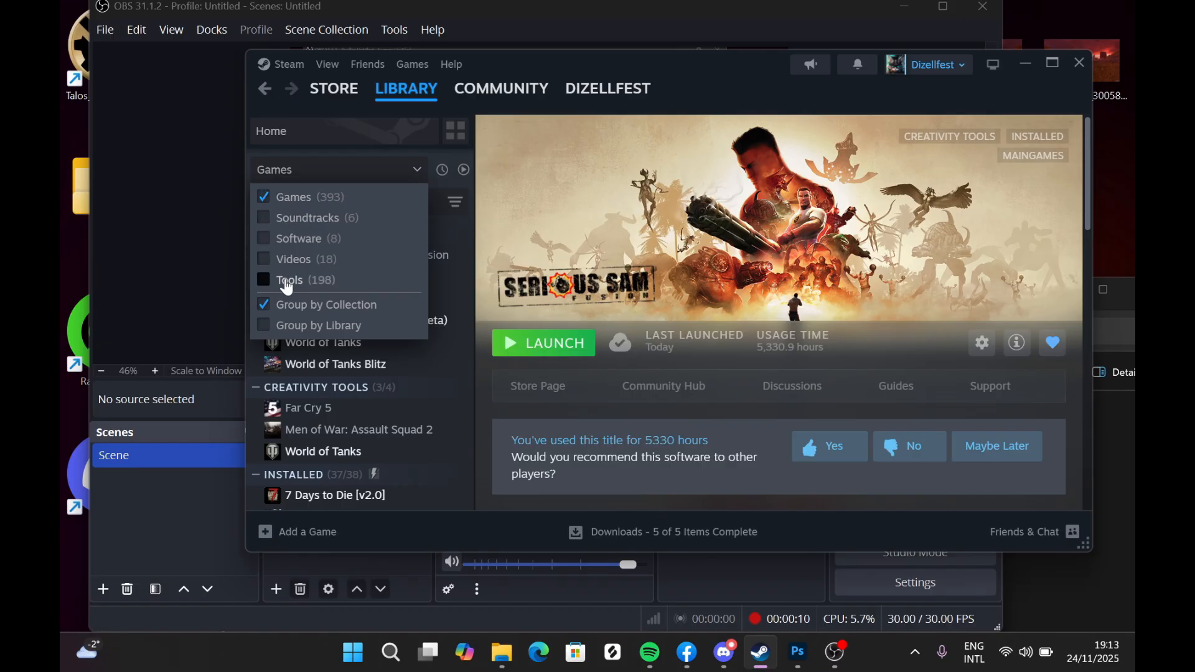
- Find Serious Sam 2017 Editor in the Steam library and launch it
scroll(390, 483, down, 15)
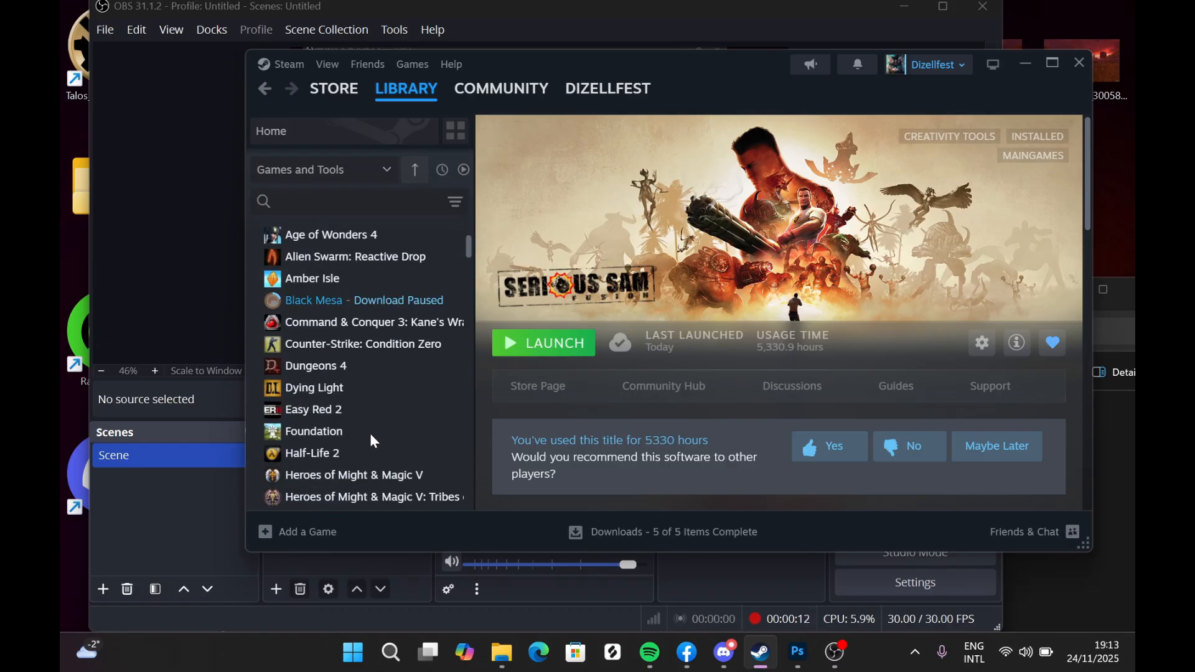
scroll(358, 373, down, 5)
scroll(335, 439, up, 20)
scroll(350, 394, up, 3)
scroll(352, 400, down, 12)
scroll(353, 400, up, 6)
scroll(352, 404, up, 3)
scroll(356, 395, down, 17)
scroll(356, 394, up, 7)
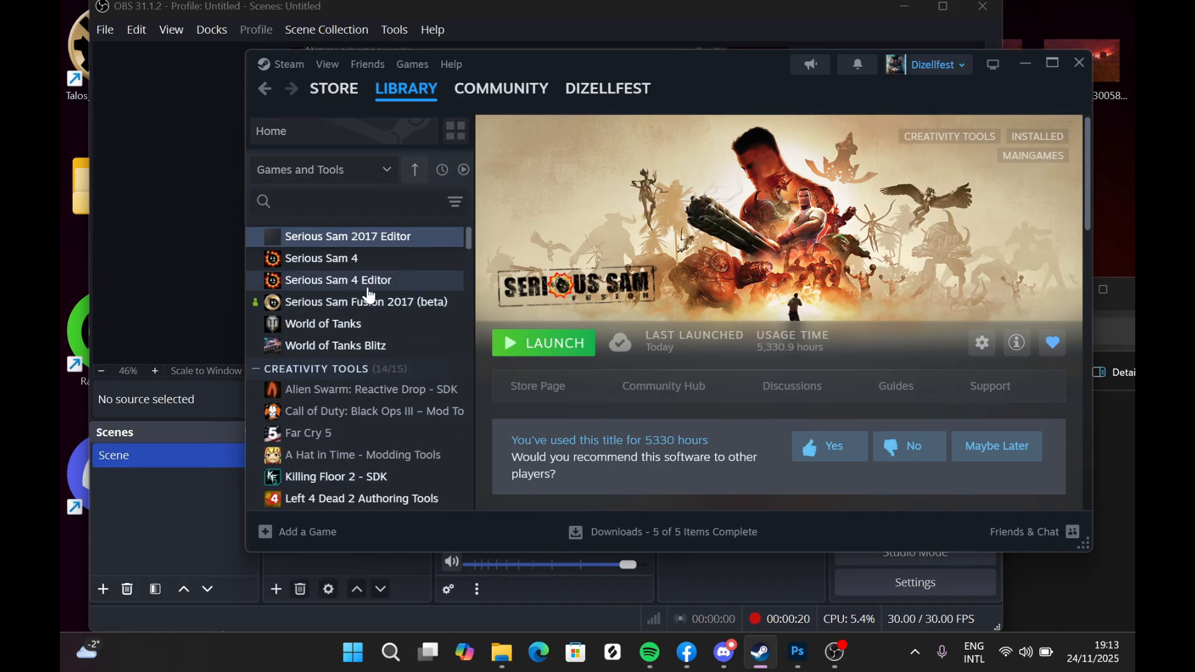
scroll(358, 367, up, 3)
click(373, 322)
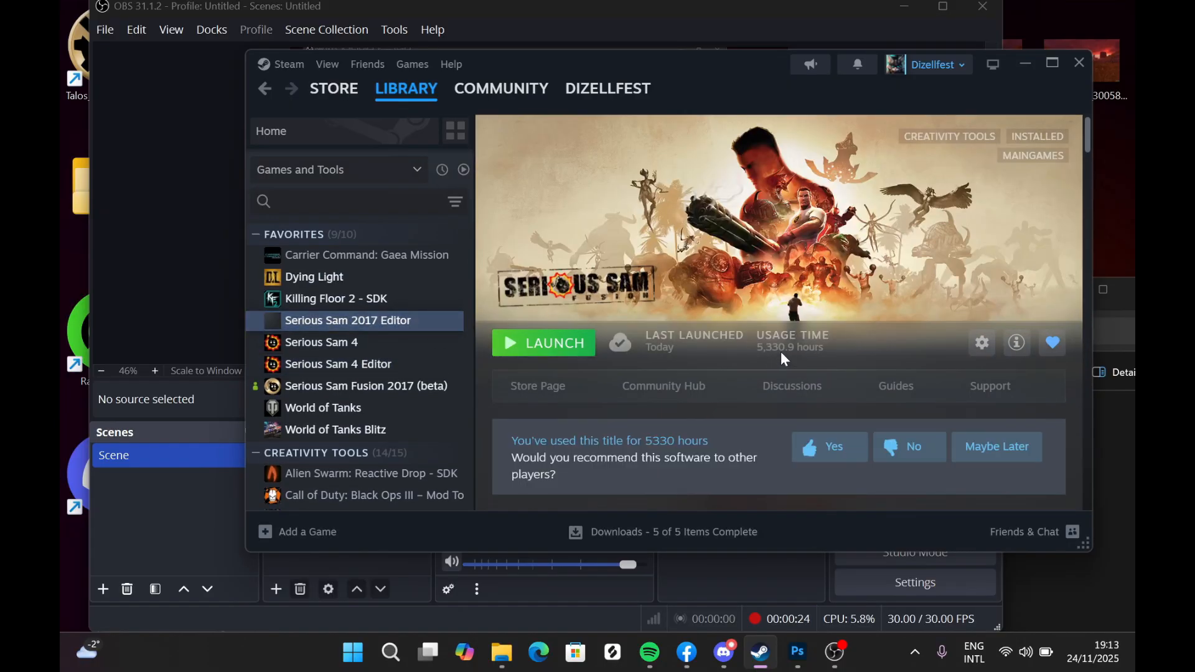
click(537, 349)
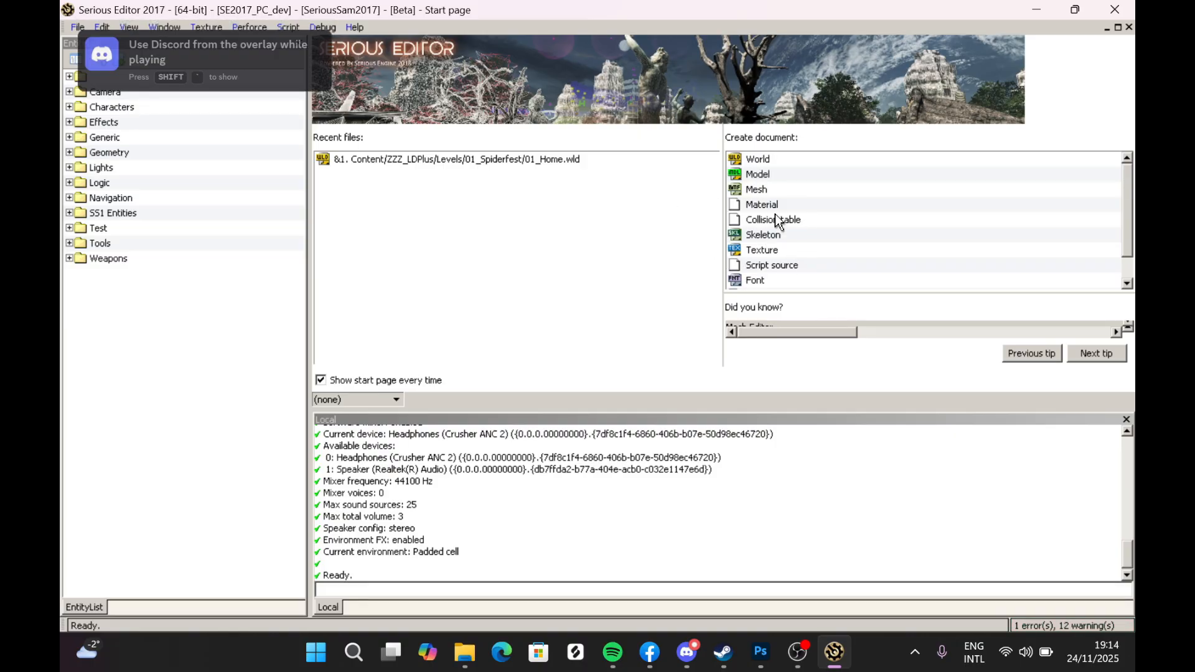
- Create a new World document from the editor's start page
click(761, 160)
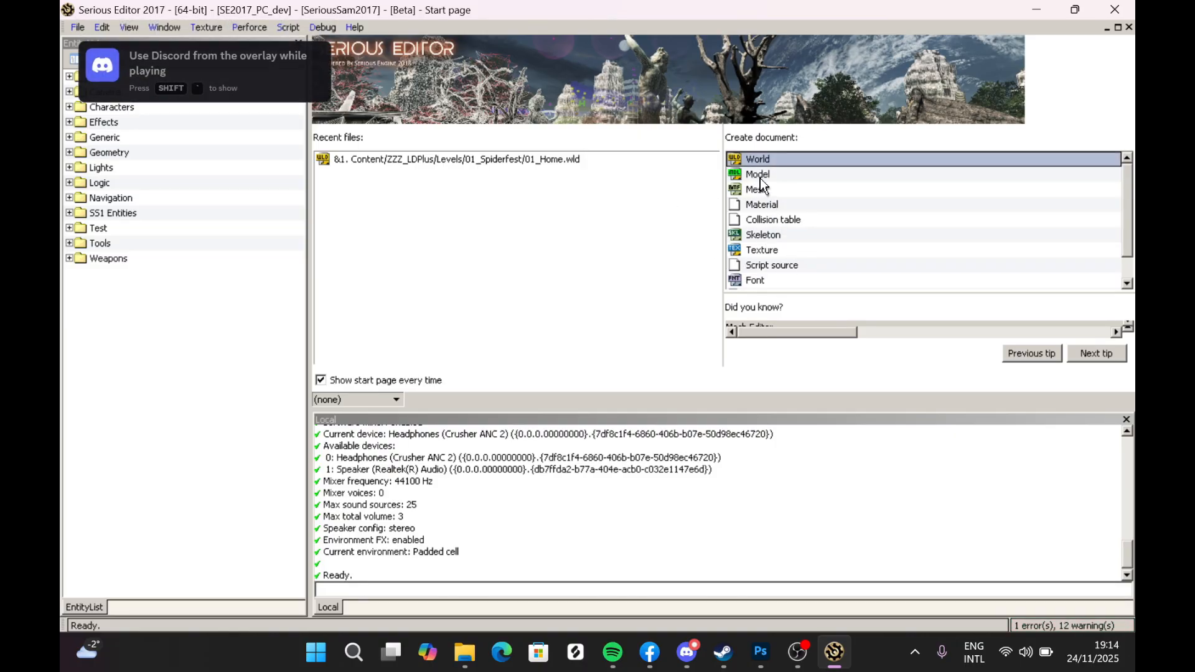
click(755, 175)
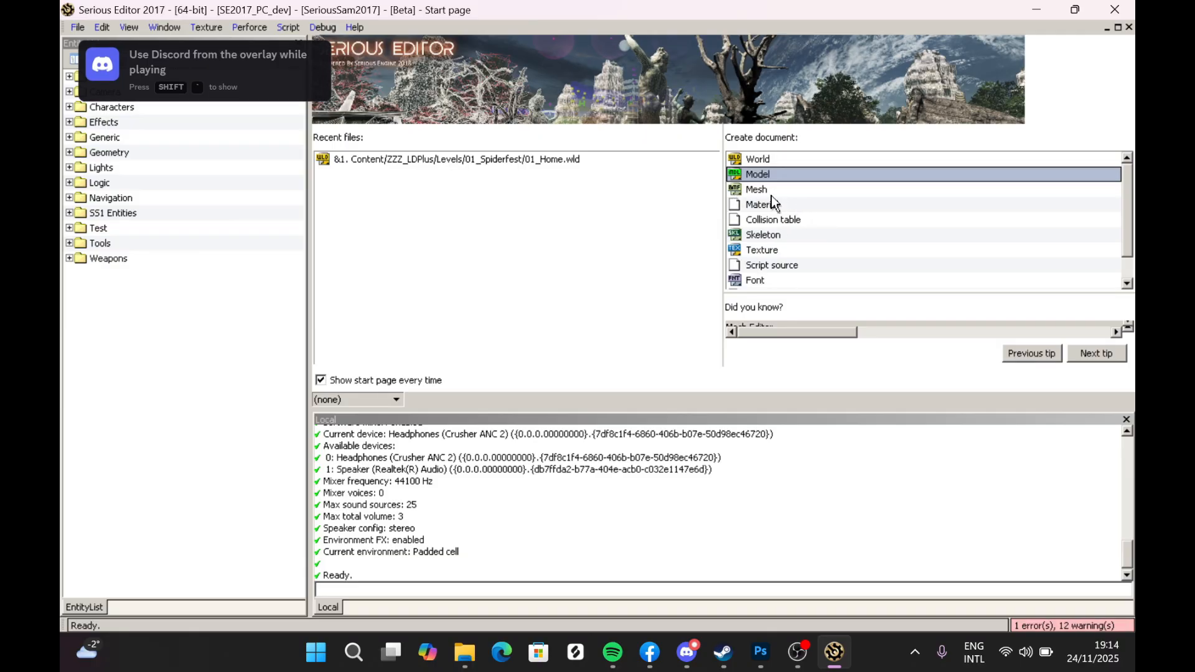
scroll(862, 253, down, 1)
scroll(832, 245, up, 1)
click(773, 157)
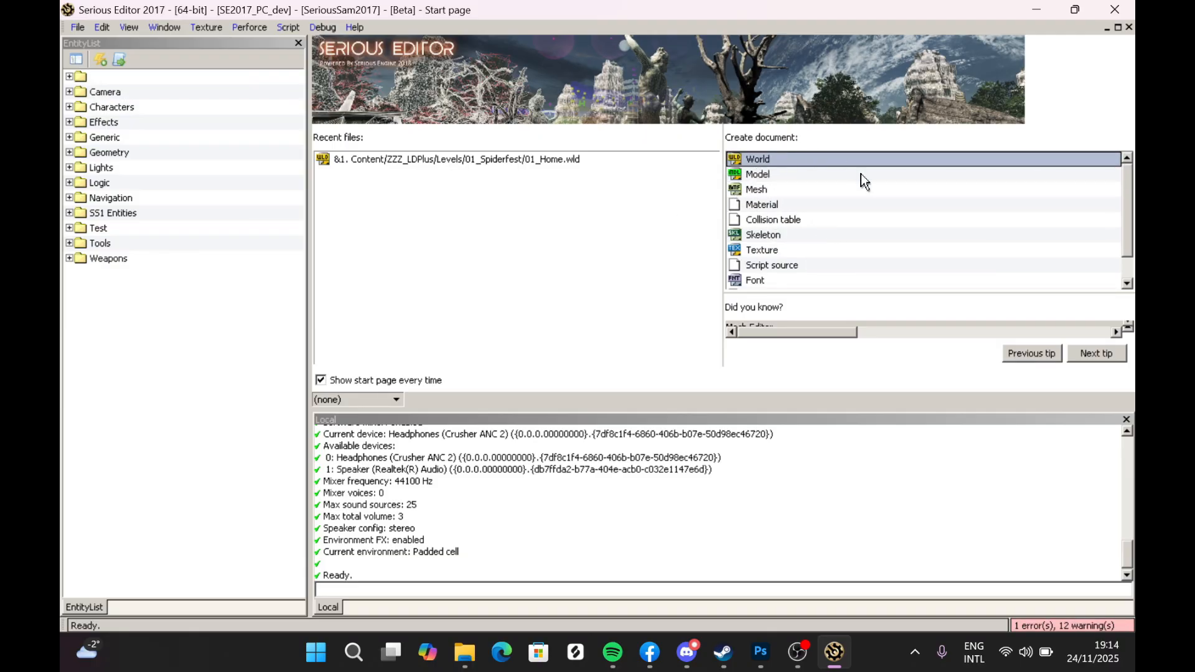
scroll(794, 202, down, 1)
scroll(783, 211, up, 1)
double_click(771, 158)
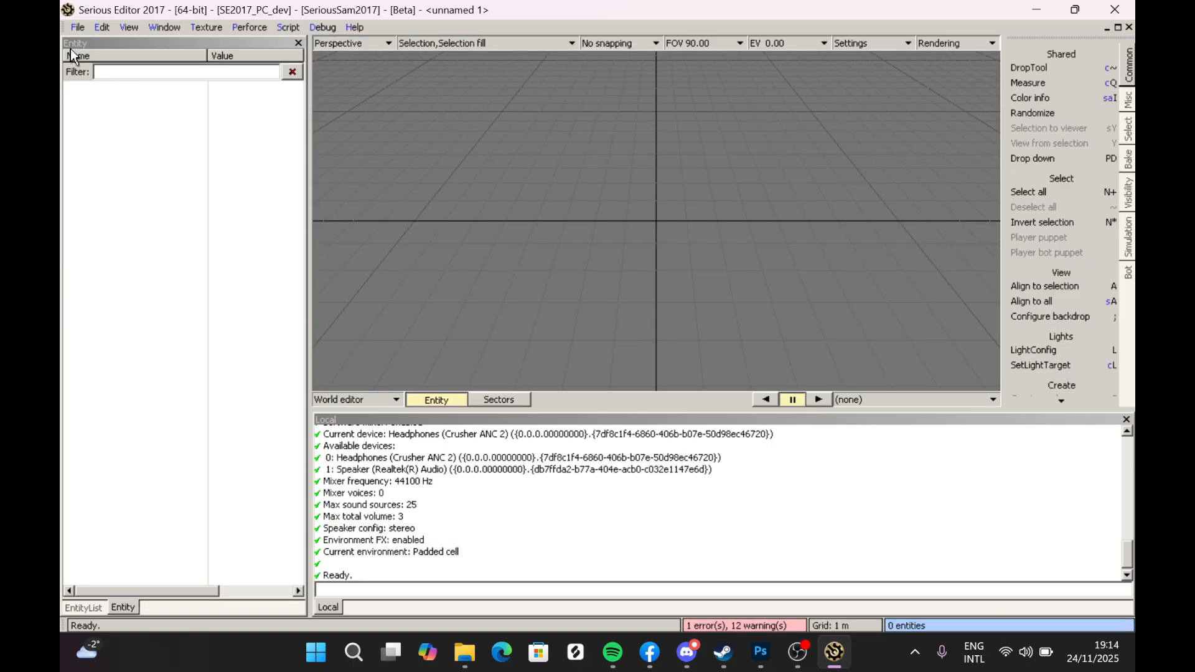
mouse_move(567, 219)
right_down()
mouse_move(571, 207)
mouse_move(567, 220)
right_up()
click(77, 26)
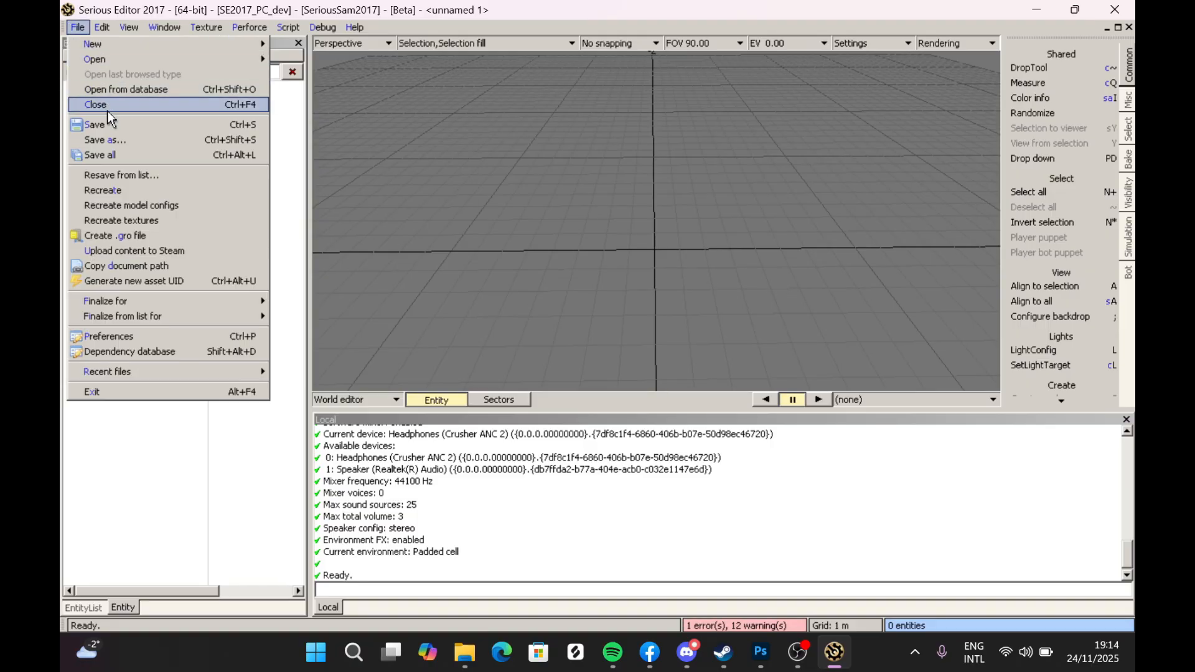
click(93, 155)
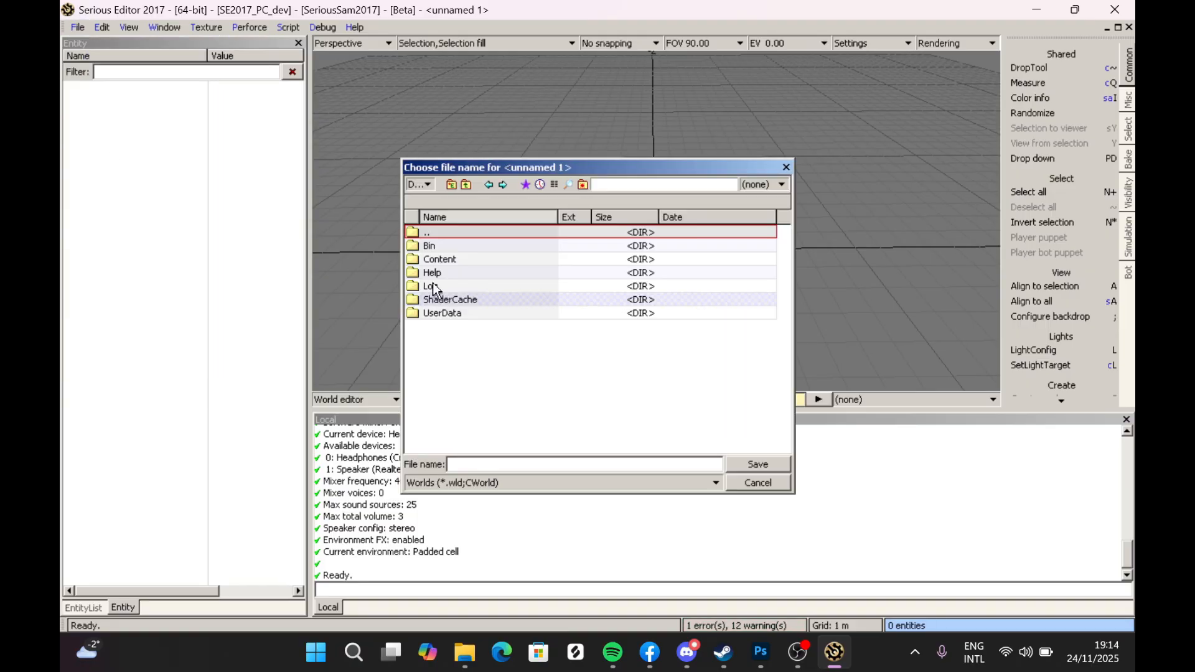
double_click(464, 256)
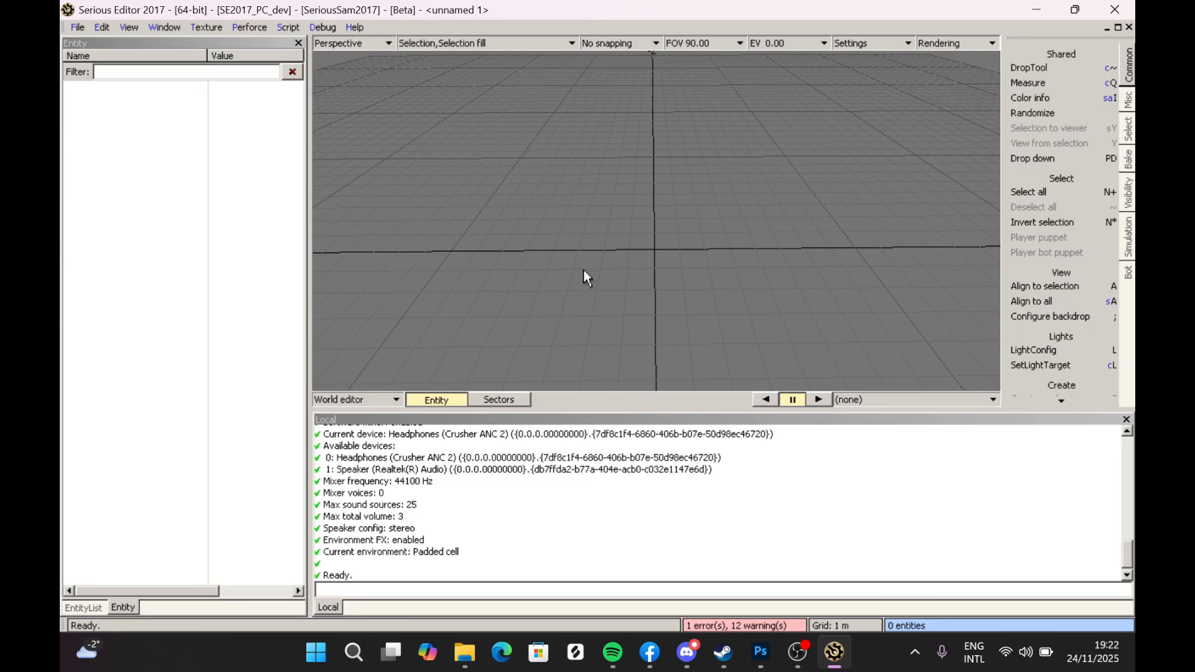
click(807, 657)
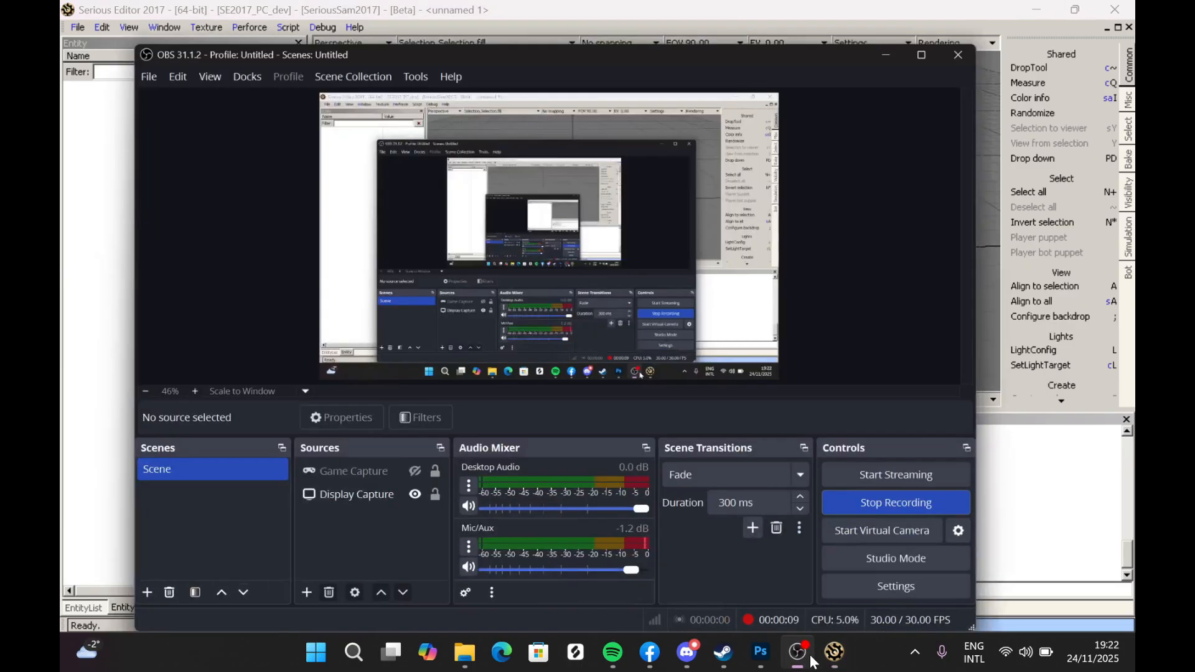
click(807, 656)
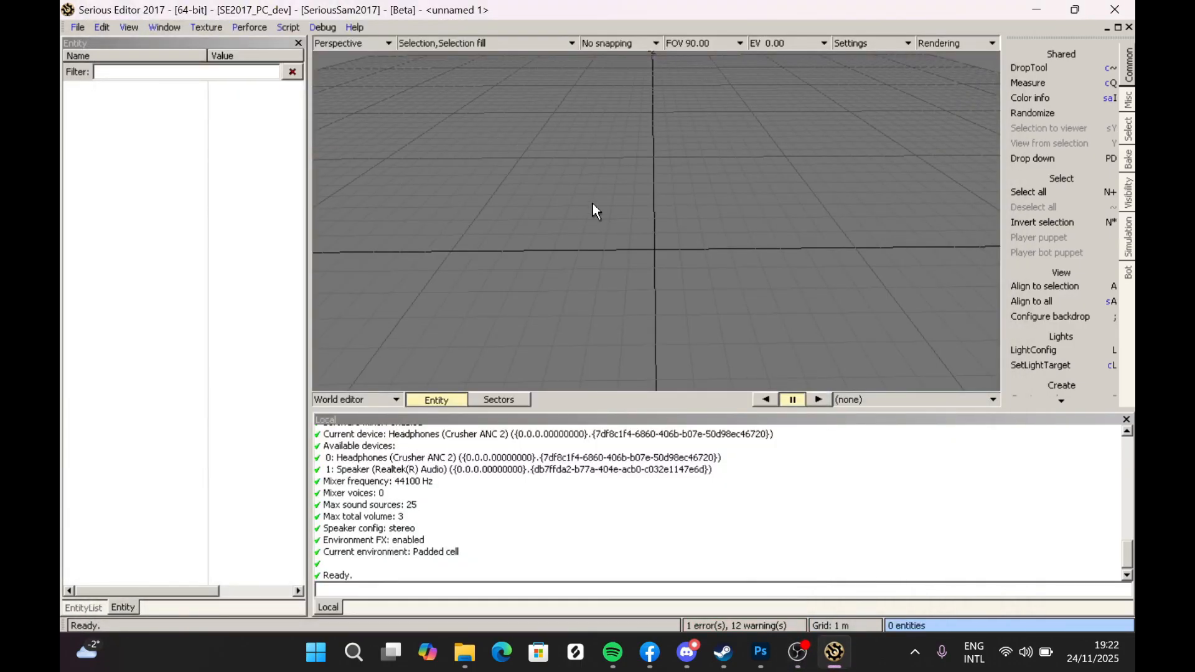
- Find and select the World info entity, then set its Game title to SeriousSam3.gtitle
key(ctrl+f)
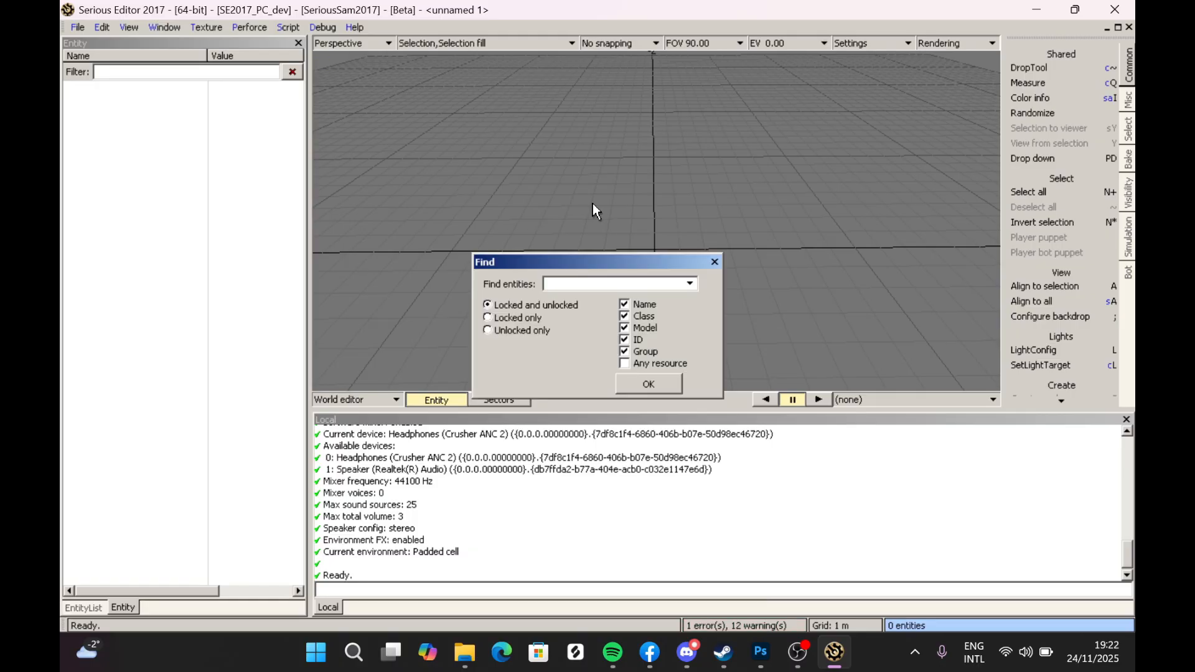
text(World info)
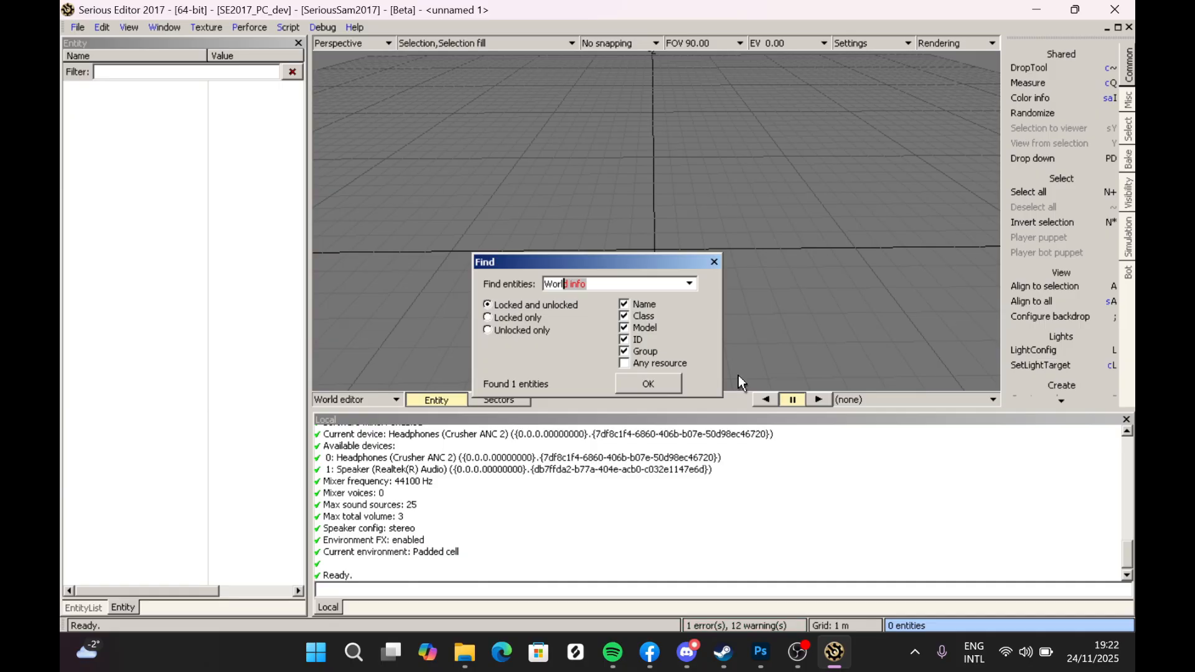
click(671, 385)
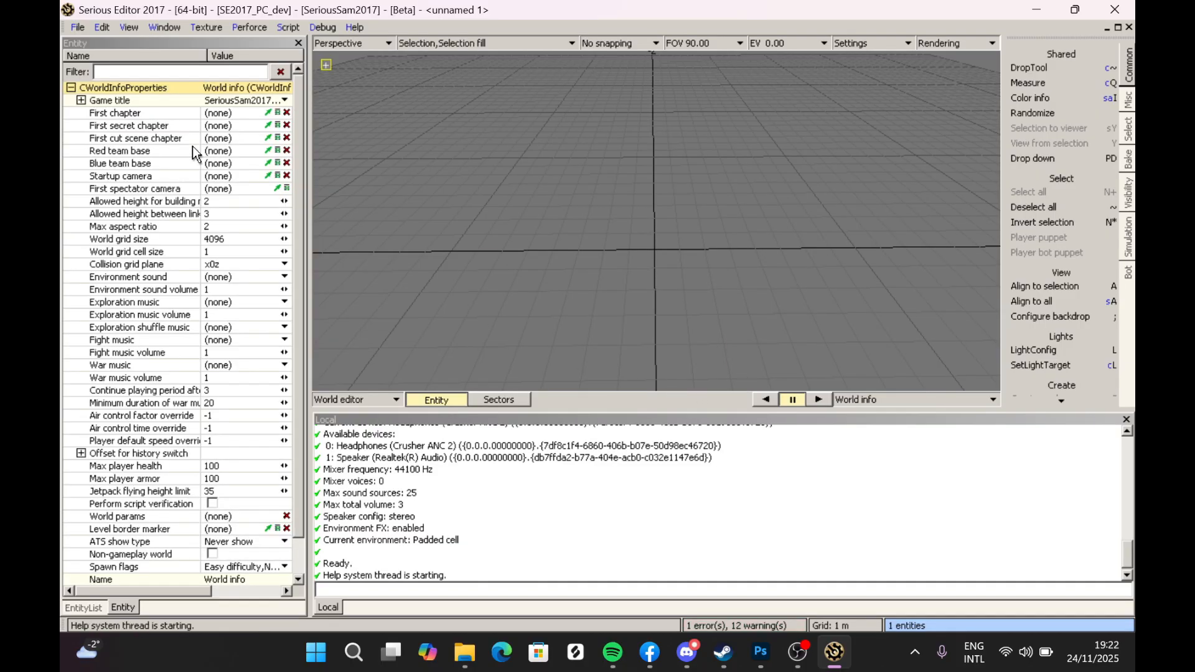
drag(308, 162, 422, 165)
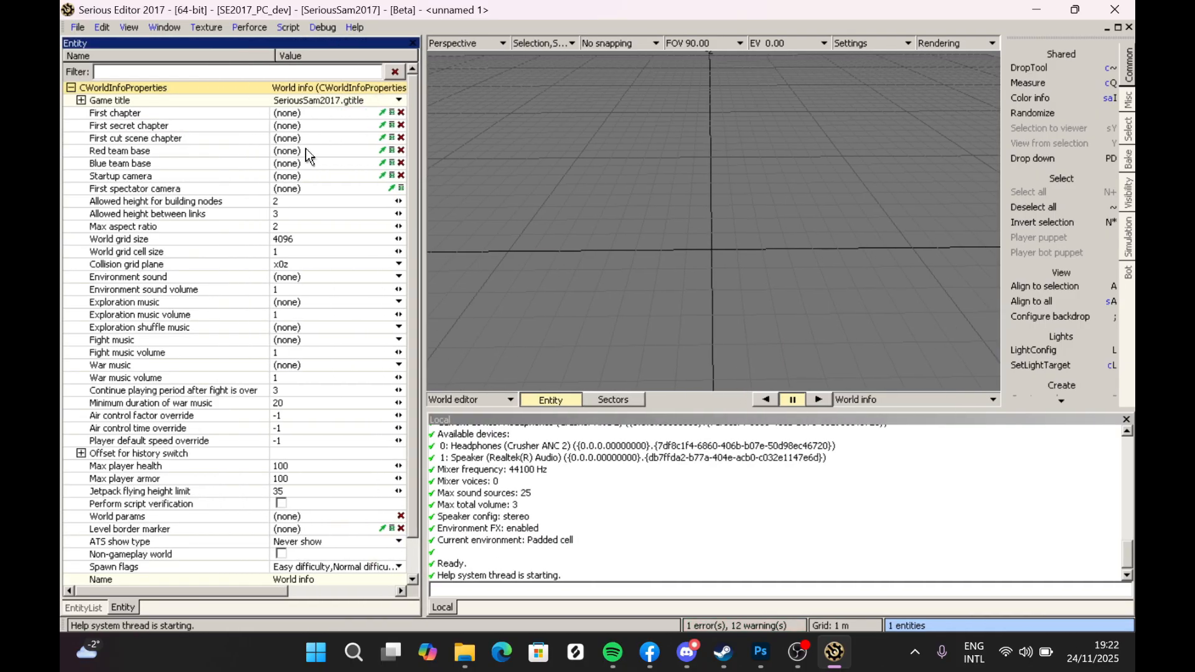
click(93, 100)
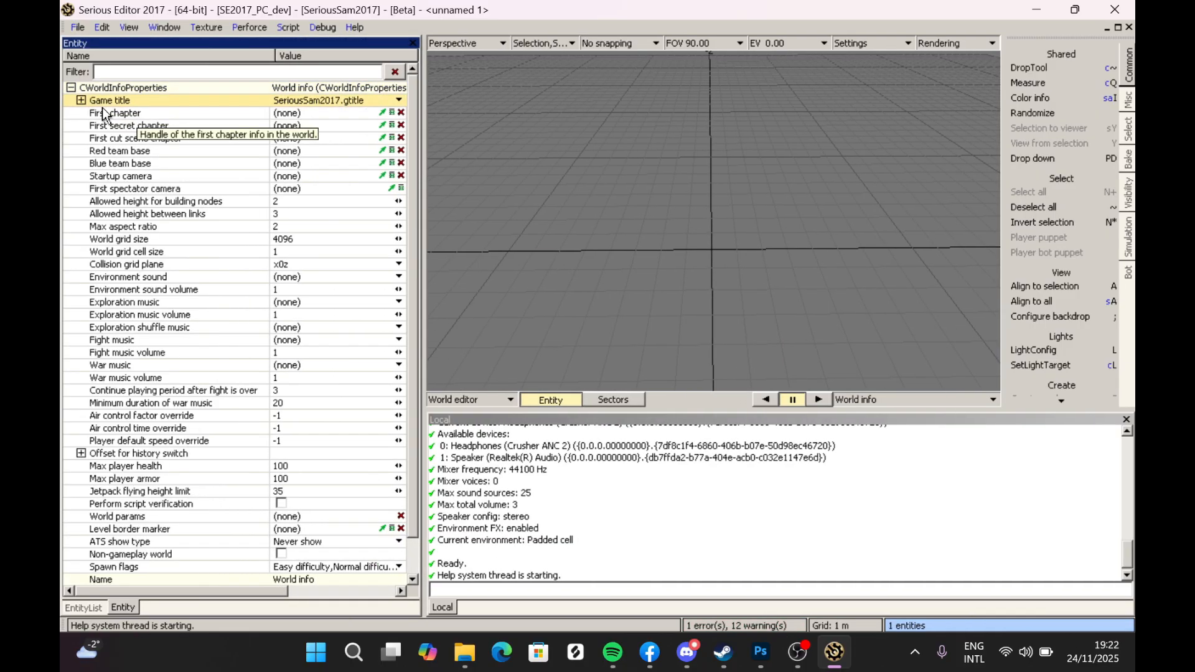
right_click(295, 103)
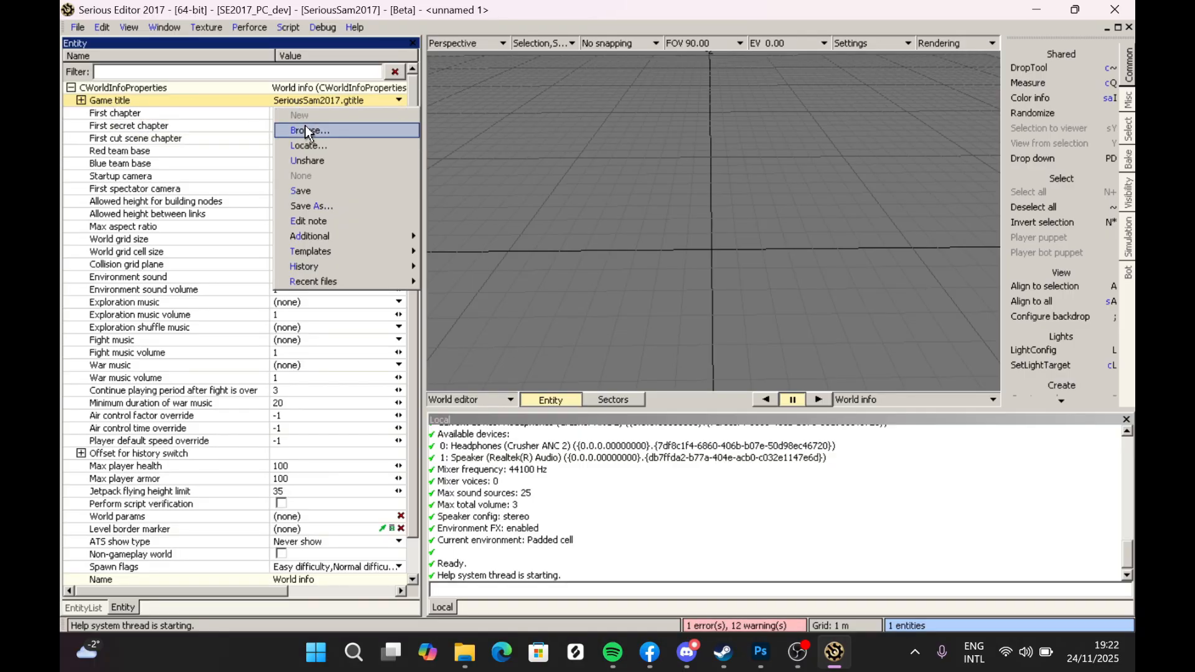
click(305, 125)
click(448, 257)
double_click(449, 259)
scroll(507, 409, down, 1)
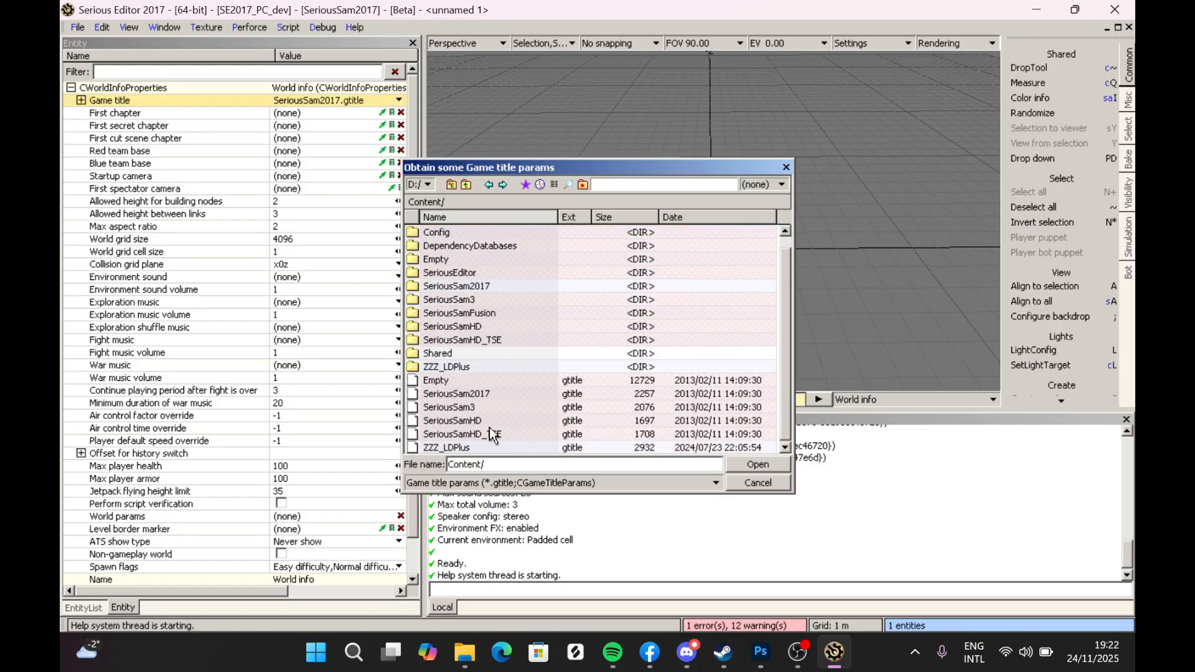
click(465, 409)
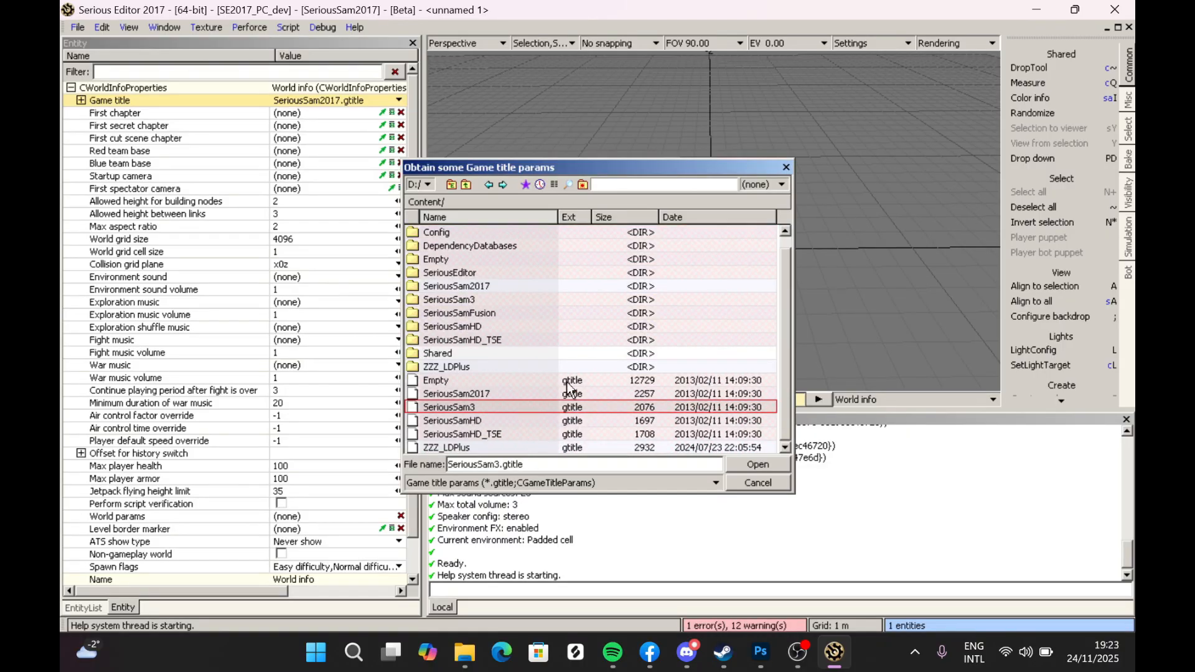
click(475, 421)
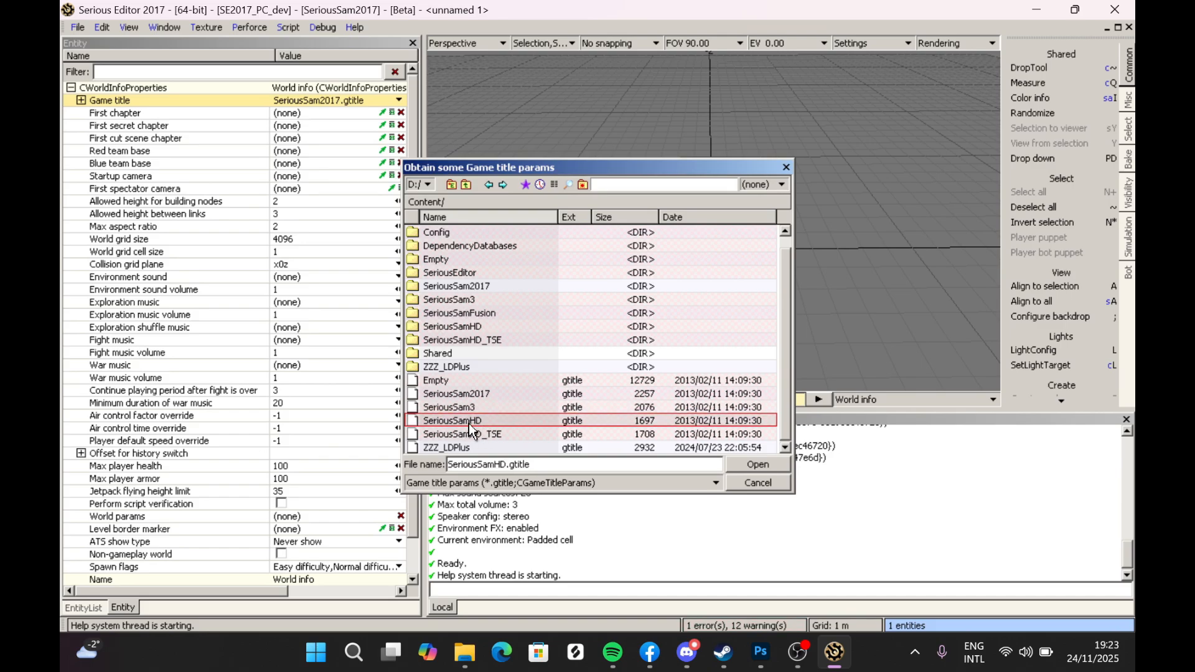
click(463, 436)
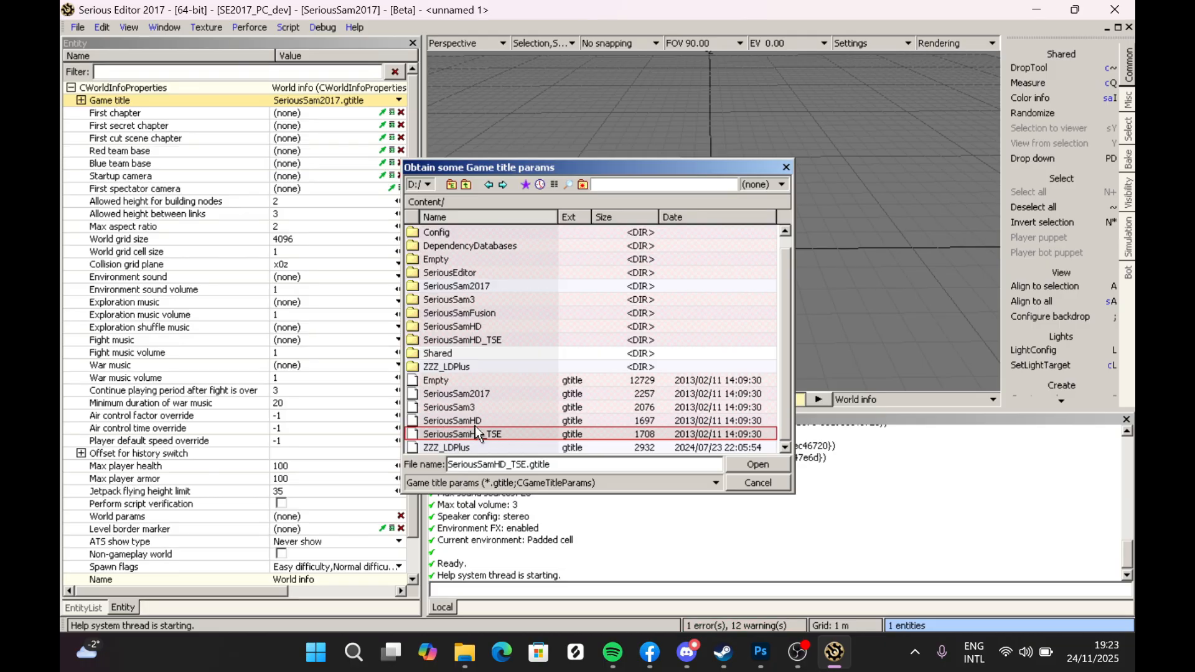
click(484, 417)
click(472, 405)
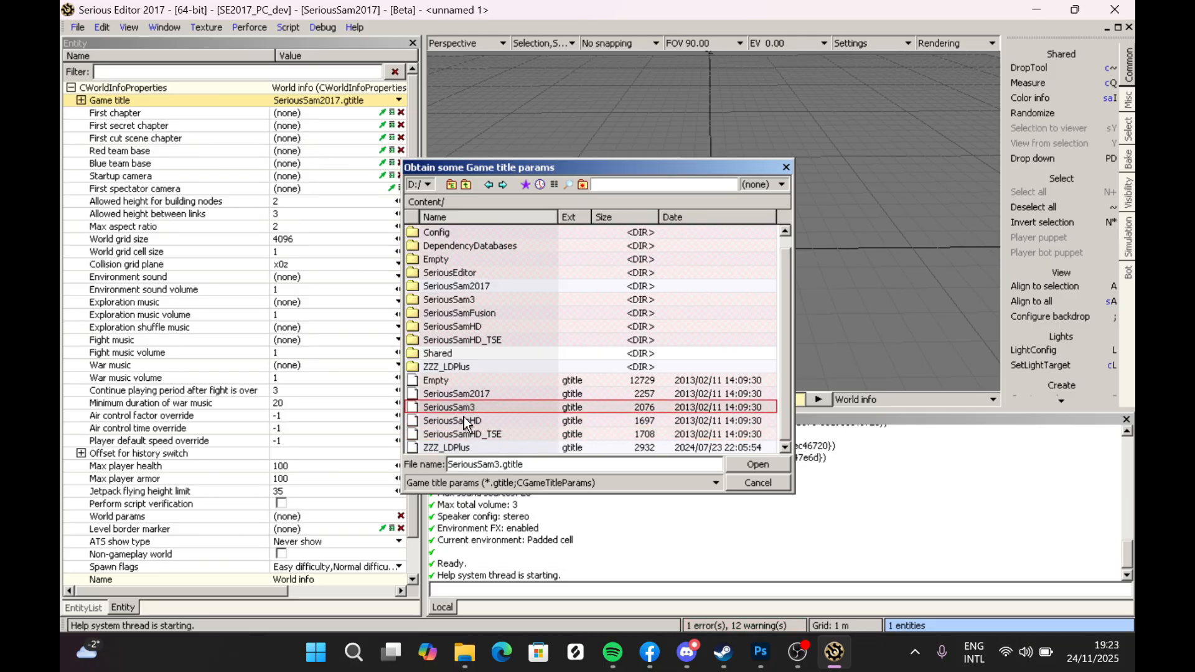
click(481, 429)
click(474, 410)
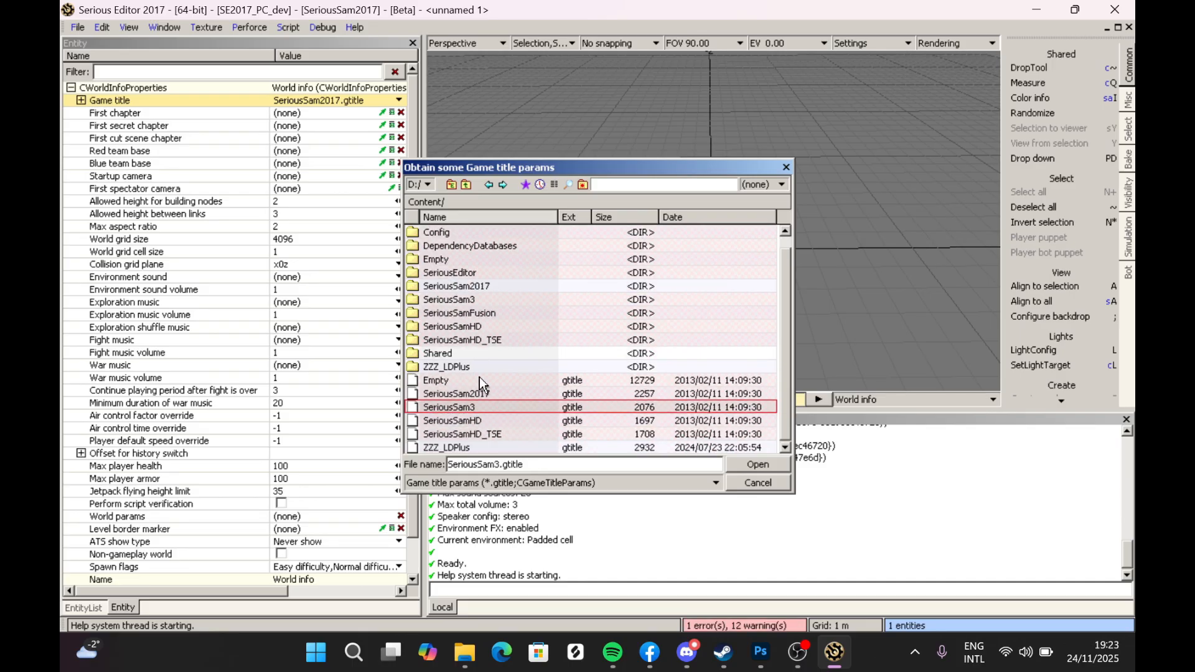
double_click(463, 408)
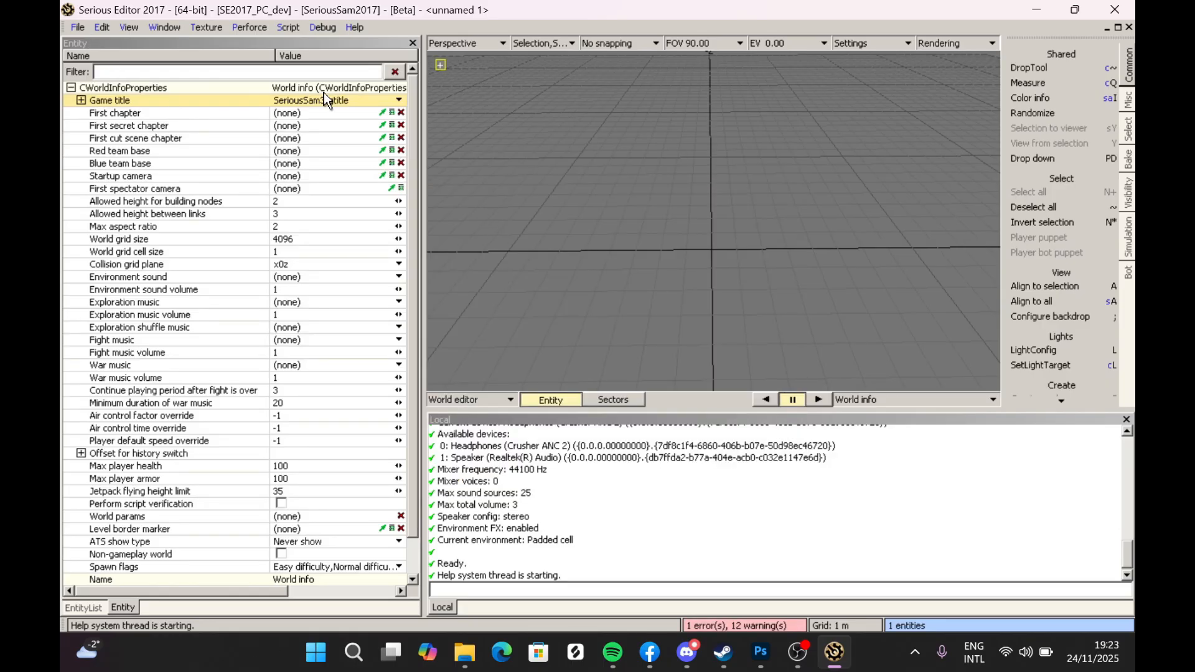
- Save the world as a new file, creating a folder named 01_TutorialBFE inside Content/SeriousSam3/Levels
click(76, 30)
click(107, 143)
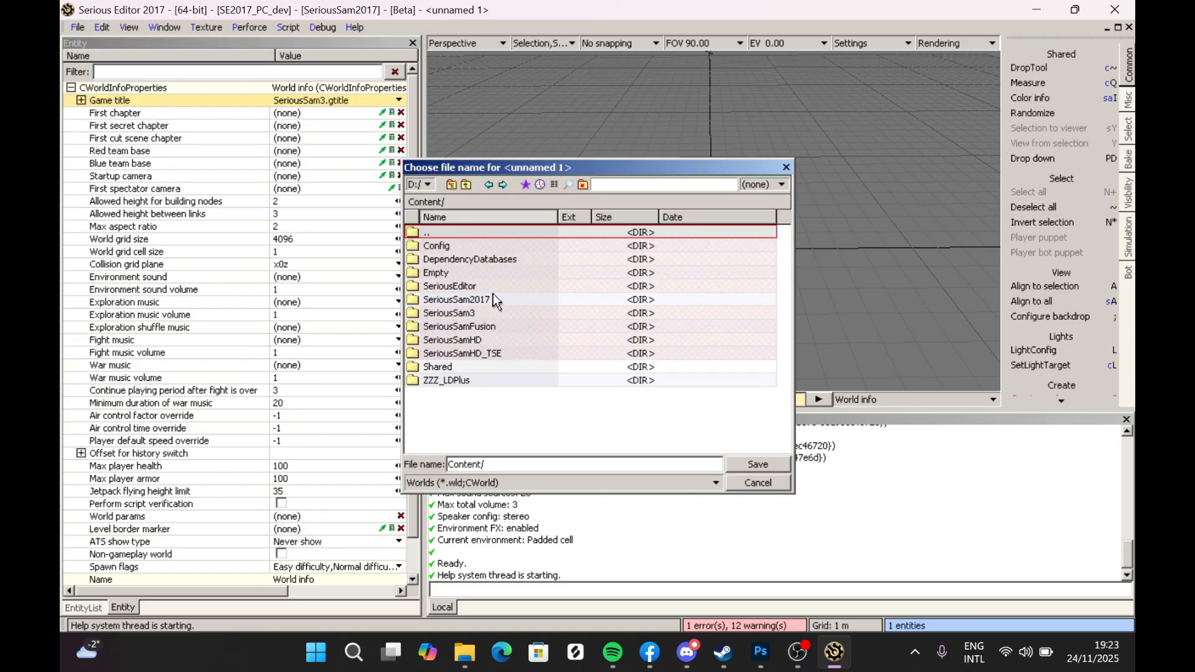
double_click(476, 312)
double_click(447, 283)
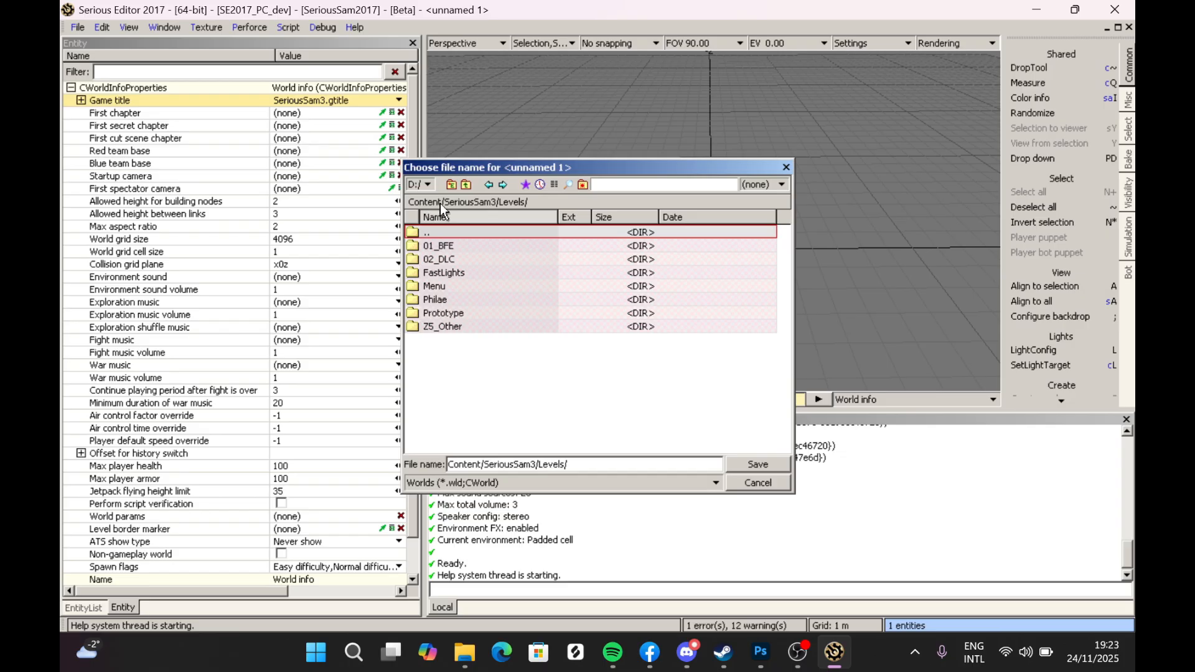
click(582, 184)
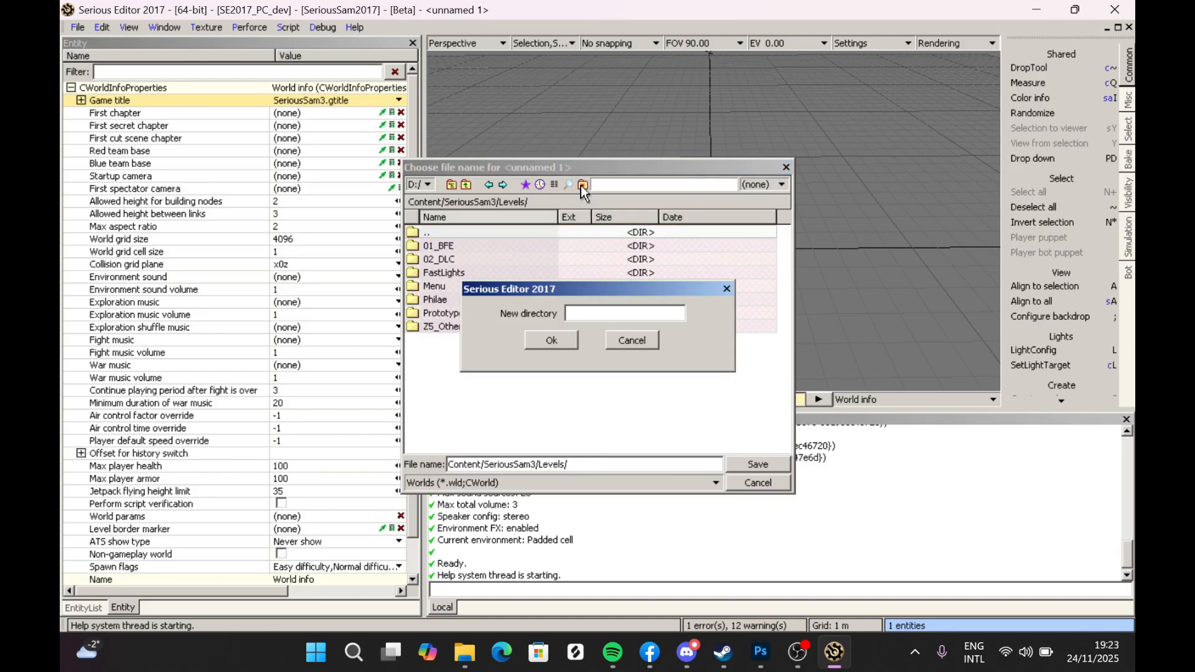
text(01)
key(BackSpace)
key(BackSpace)
text(01)
key(BackSpace)
key(BackSpace)
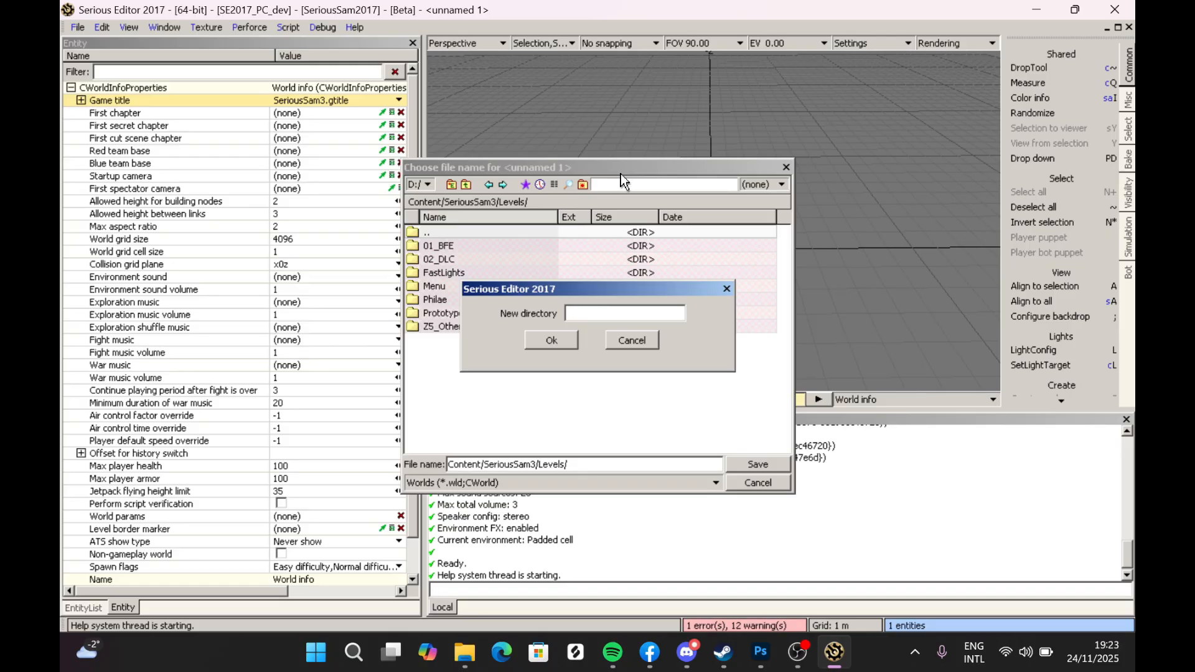
text(01_TutorialBFE)
drag(578, 316, 626, 315)
click(577, 315)
click(646, 316)
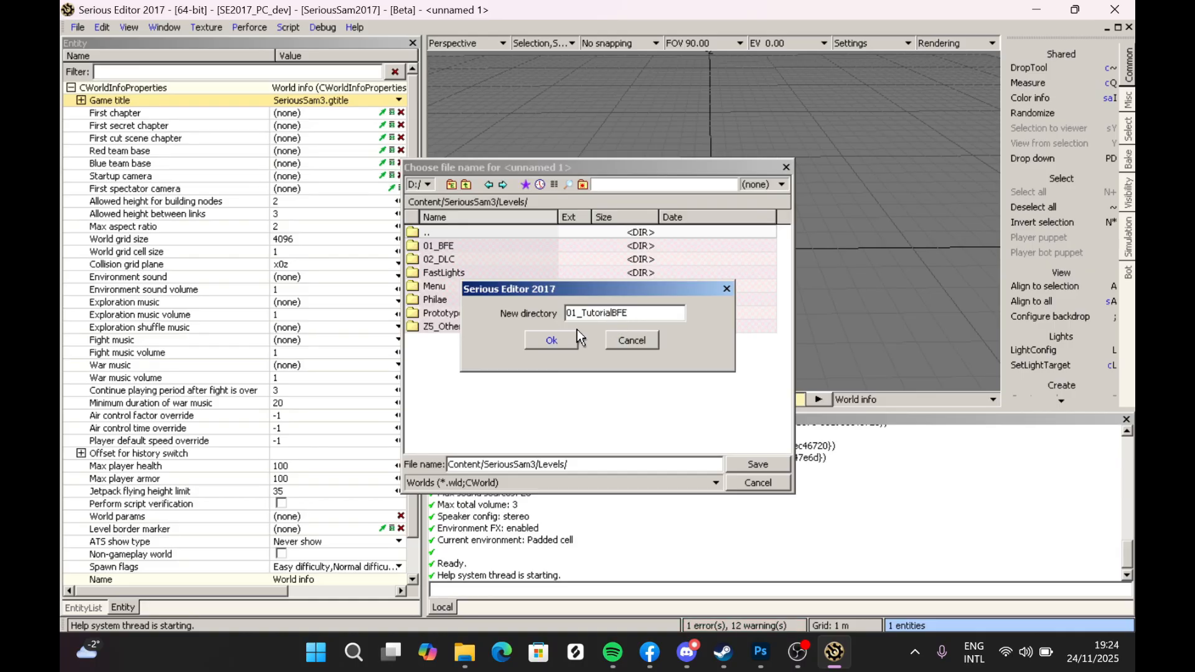
click(546, 341)
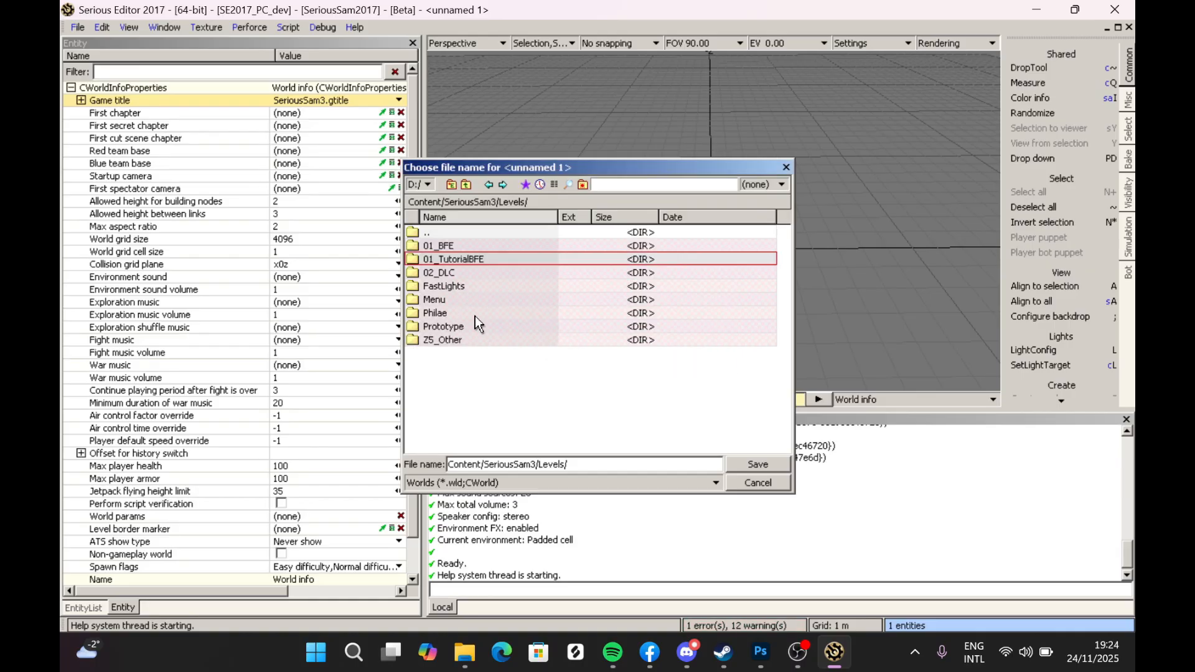
- Save the world inside the 01_TutorialBFE folder under the file name 01_MyFirstMapBFE
double_click(442, 259)
drag(642, 458, 503, 378)
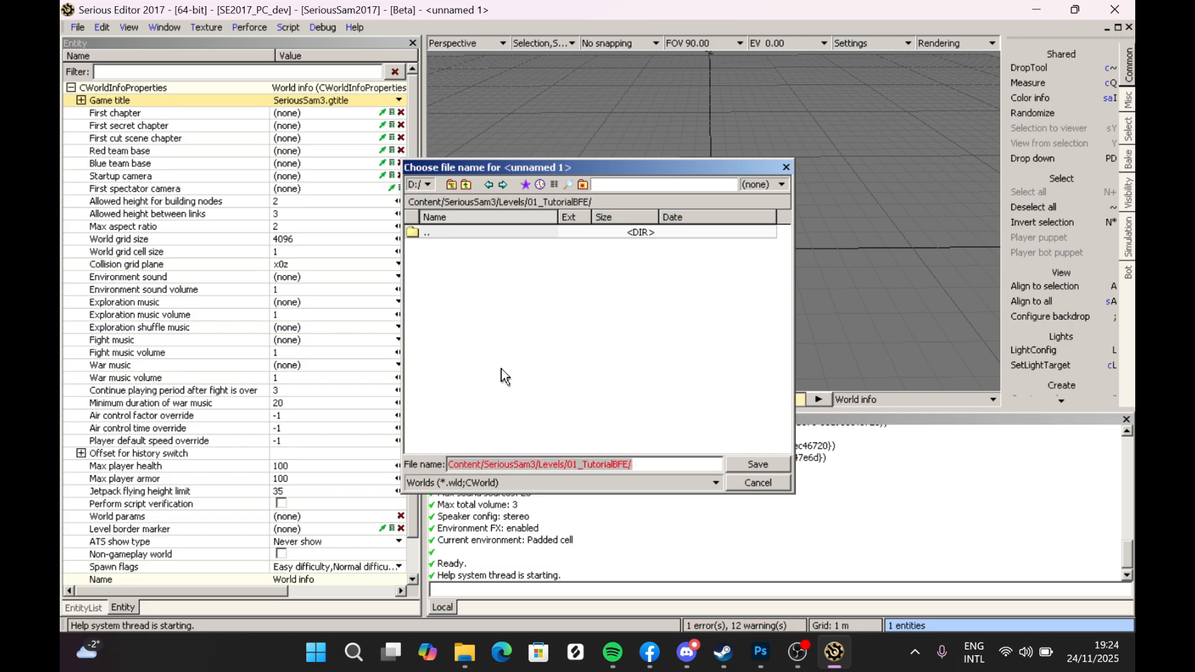
text(01_MyFirstMapBFE)
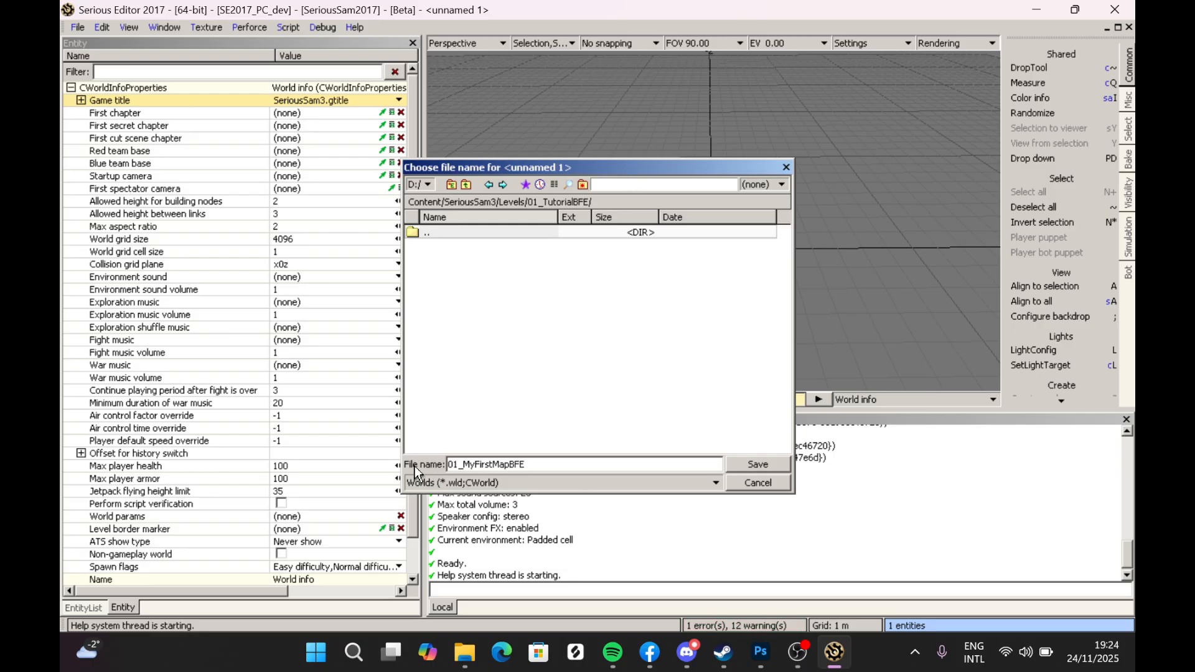
drag(460, 466, 448, 465)
drag(460, 464, 527, 464)
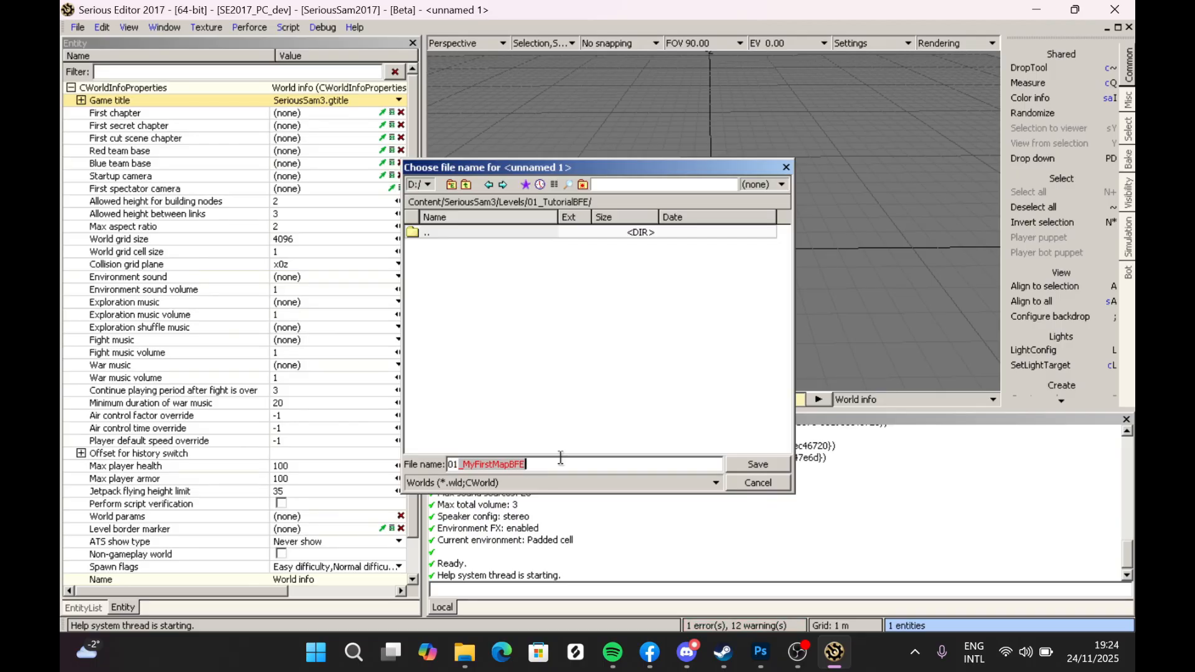
drag(546, 467, 471, 469)
click(472, 470)
click(519, 308)
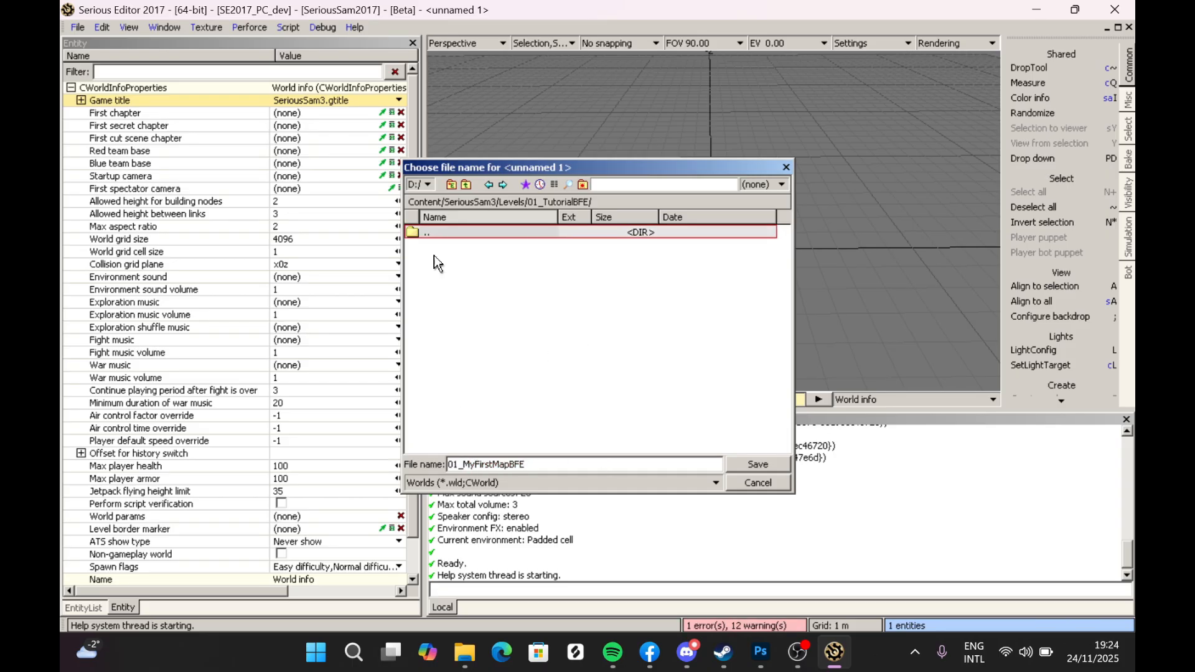
click(748, 463)
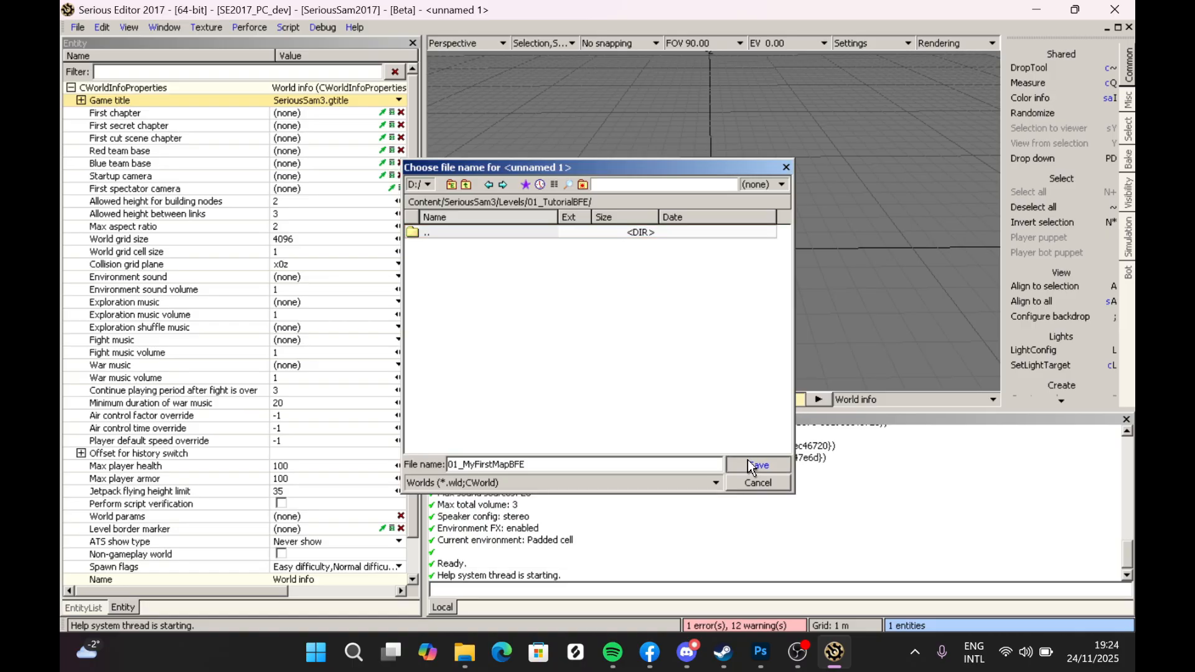
middle_drag(713, 221, 709, 213)
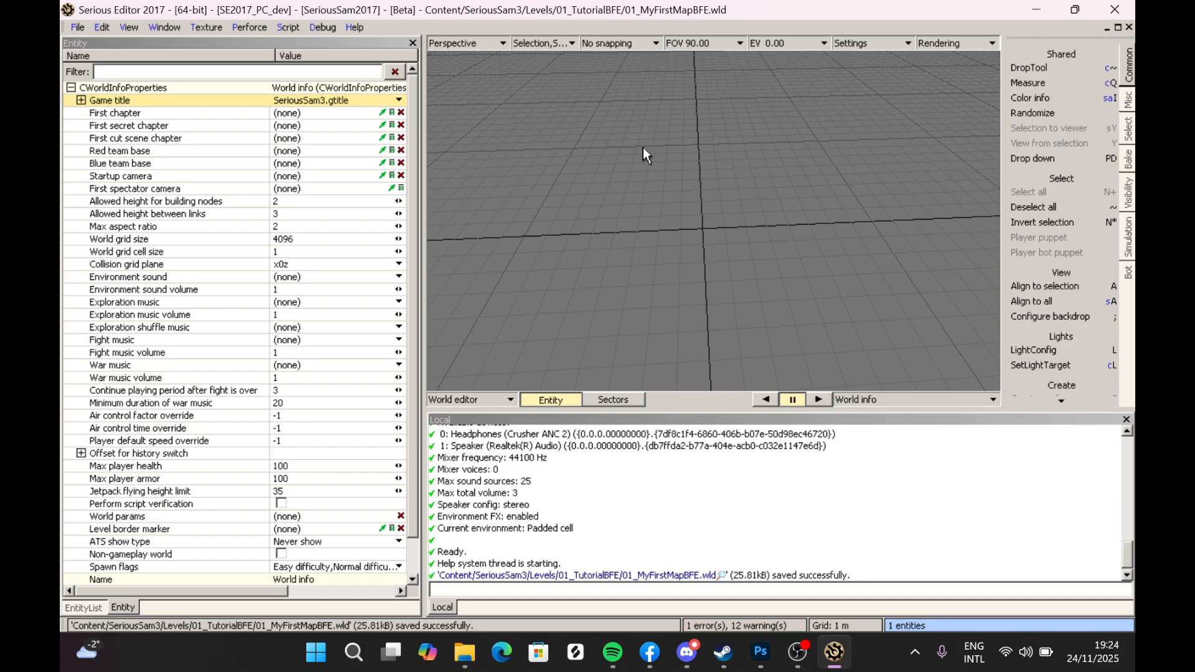
- Add a Simple model entity from the Geometry category into the world
mouse_move(751, 117)
middle_down()
mouse_move(728, 93)
mouse_move(752, 116)
middle_up()
mouse_move(609, 225)
middle_down()
mouse_move(609, 180)
mouse_move(609, 226)
middle_up()
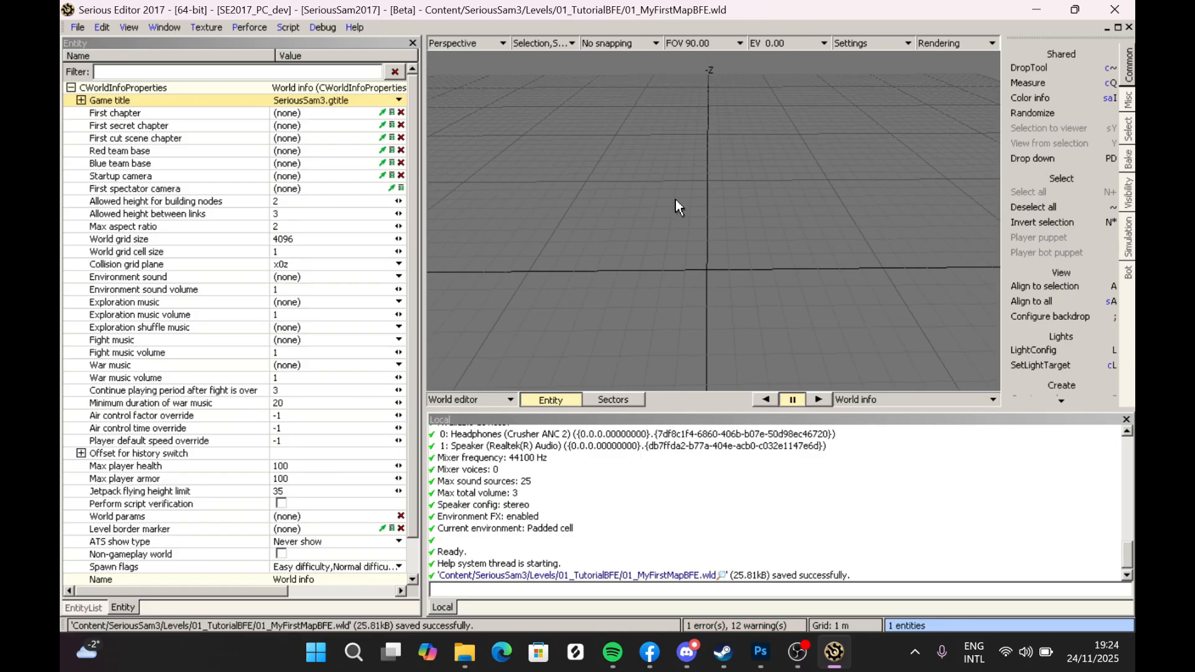
mouse_move(658, 302)
middle_down()
mouse_move(656, 264)
mouse_move(663, 322)
middle_up()
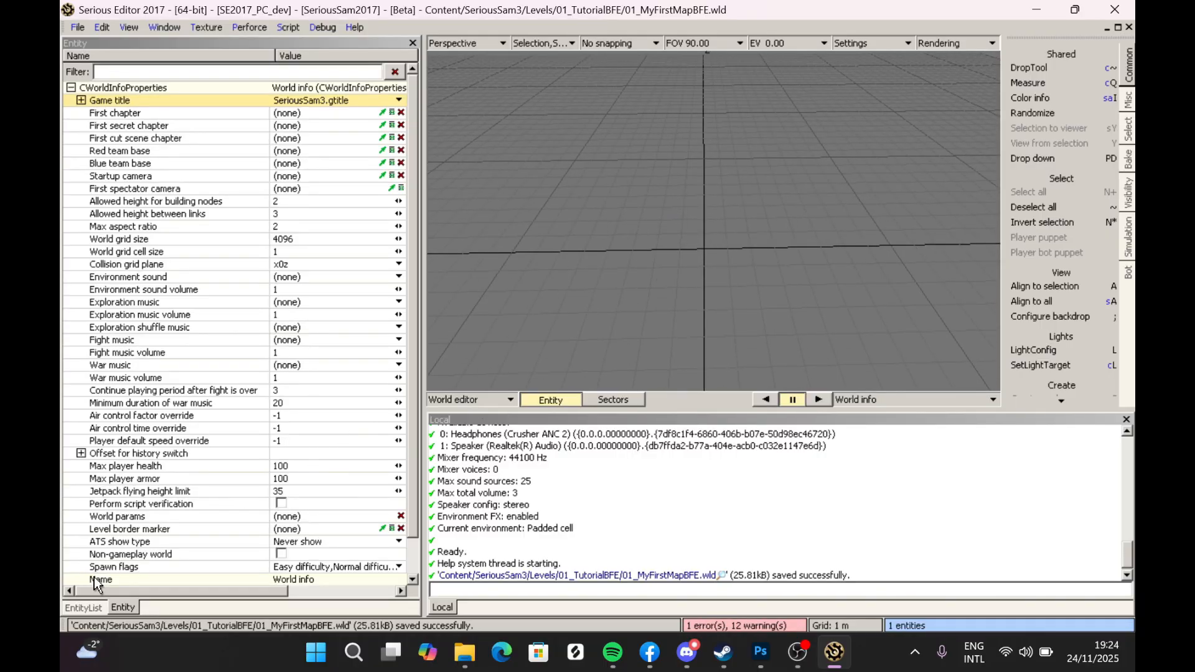
click(87, 607)
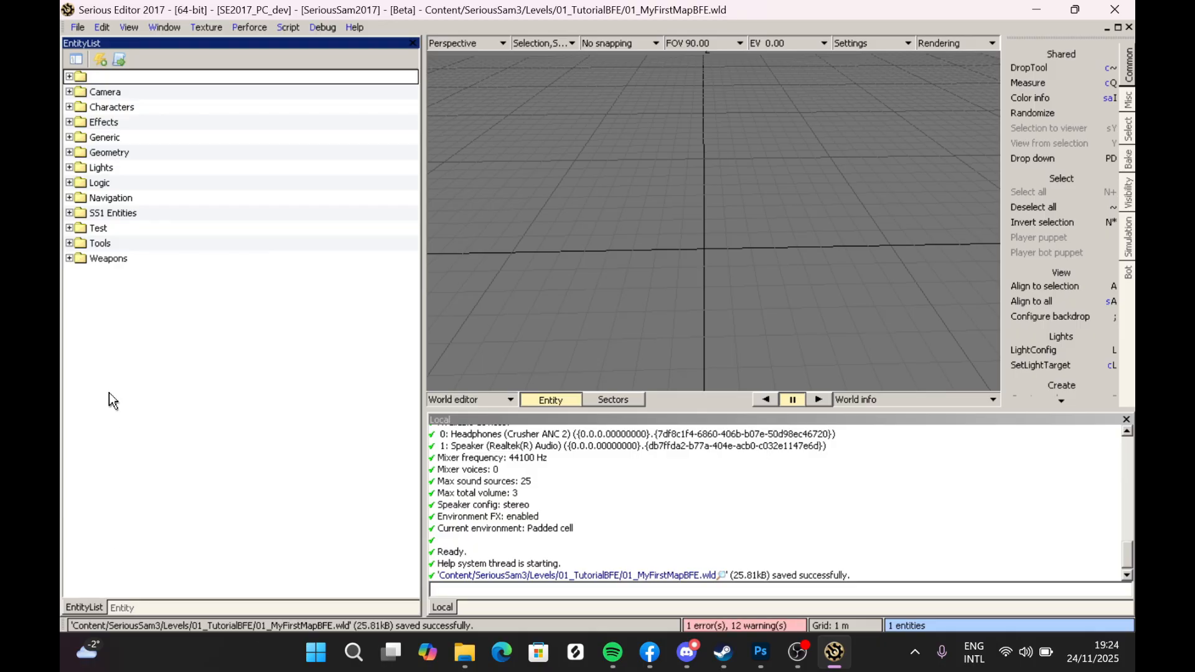
click(70, 152)
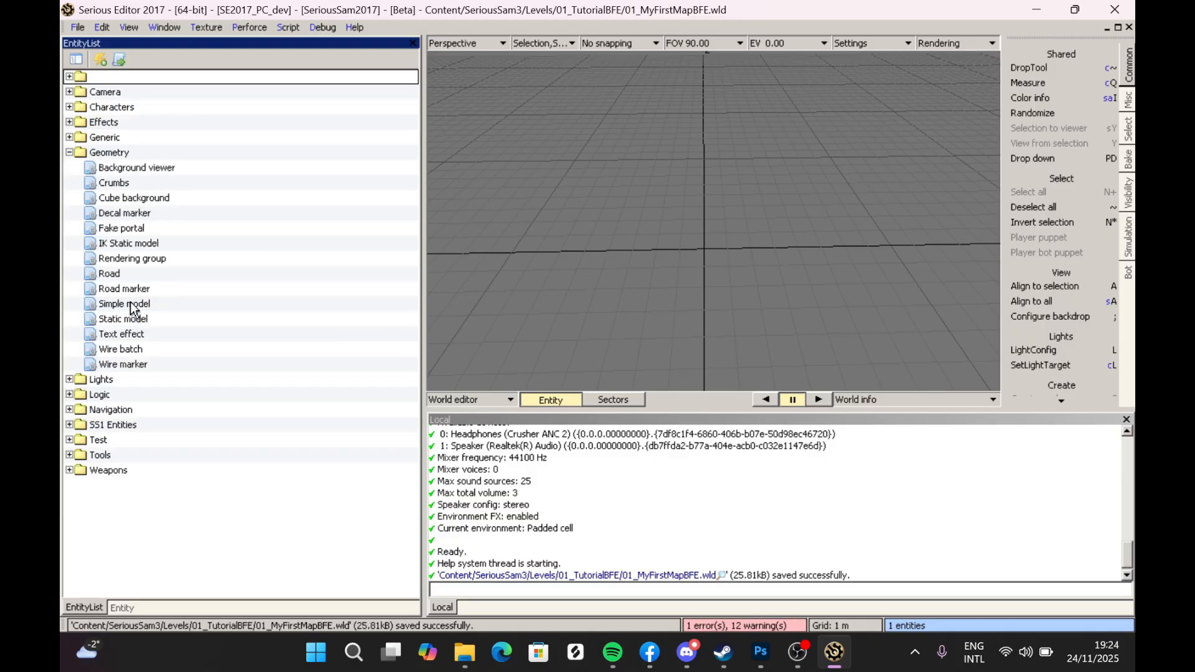
click(132, 305)
drag(132, 304, 501, 271)
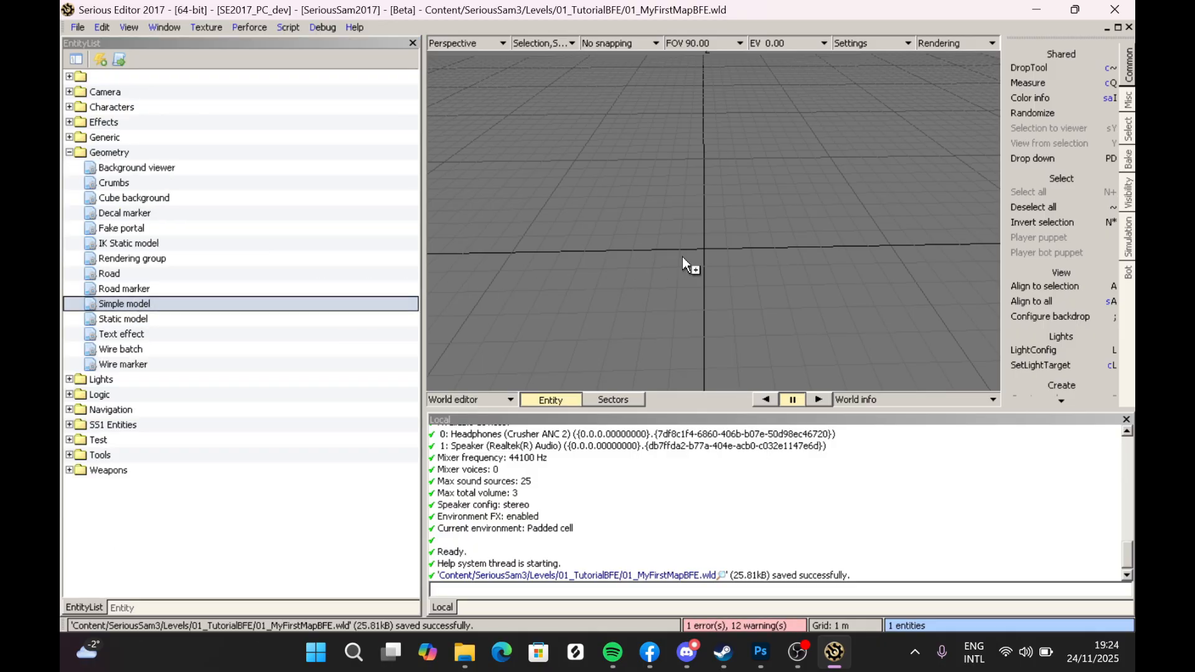
drag(682, 256, 682, 256)
key(w)
right_drag(724, 171, 723, 212)
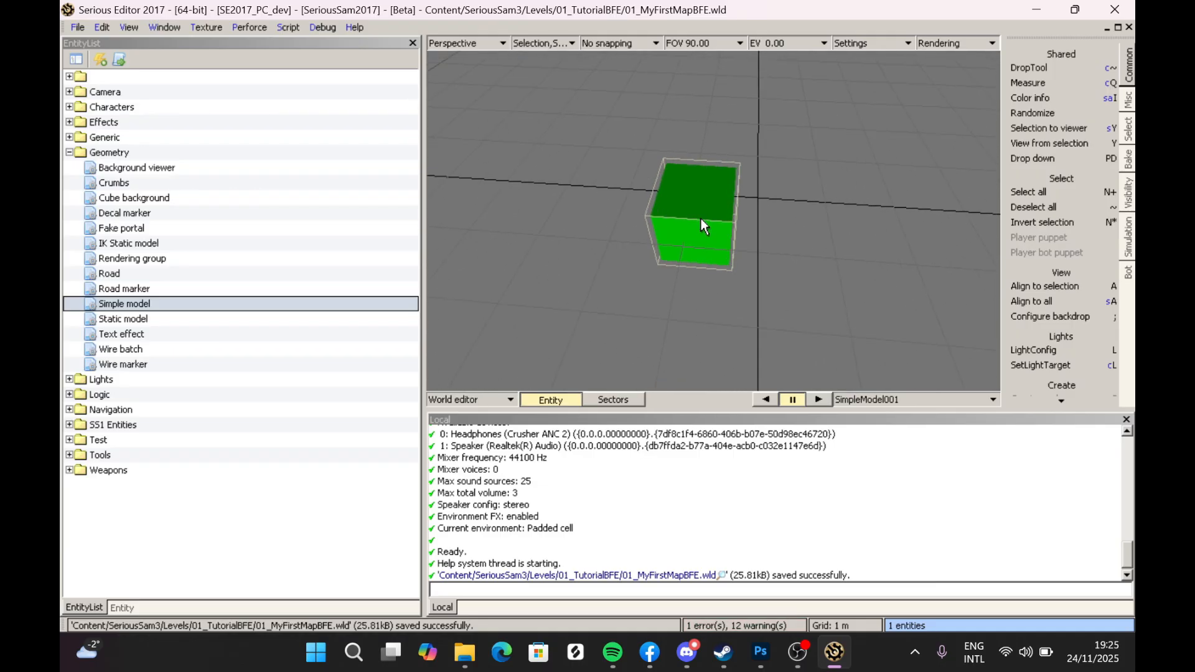
- Edit the simple model's mesh and create a Terrain primitive about 33 by 31 units, confirming it
key(Insert)
mouse_move(685, 204)
right_down()
mouse_move(685, 183)
mouse_move(700, 193)
right_up()
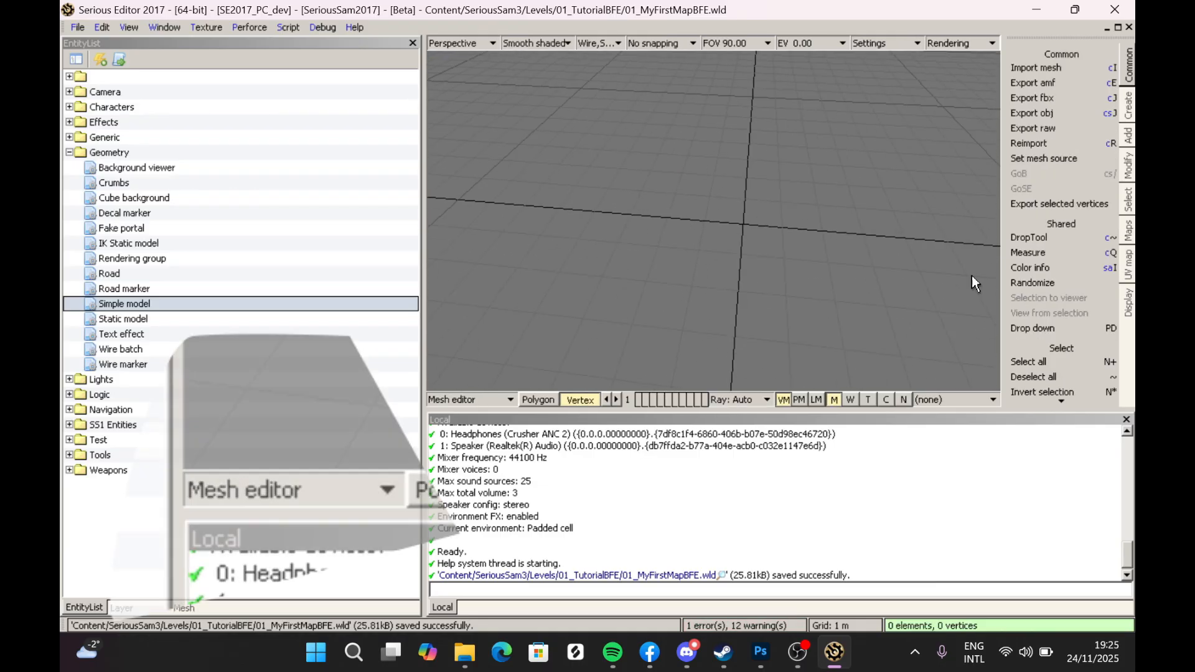
click(1126, 110)
click(1048, 326)
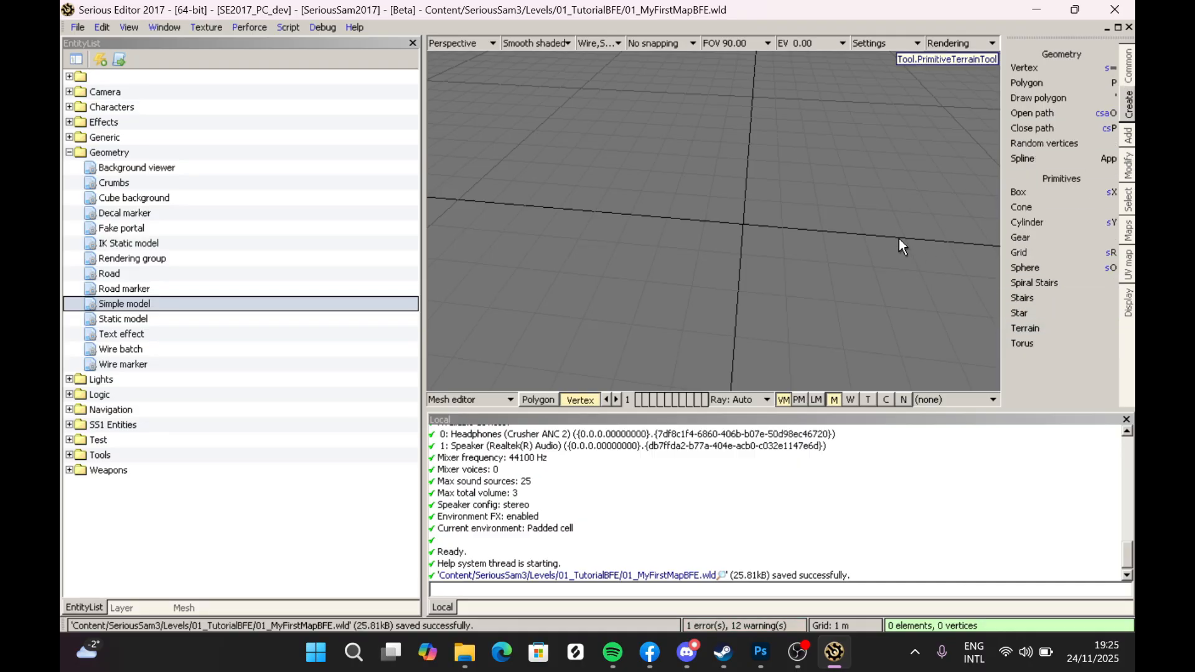
drag(598, 103, 841, 216)
middle_drag(841, 214, 855, 239)
mouse_move(620, 264)
mouse_down()
mouse_move(670, 199)
mouse_move(611, 272)
mouse_up()
drag(837, 180, 929, 197)
drag(555, 173, 524, 168)
drag(710, 120, 737, 78)
drag(562, 178, 520, 178)
drag(641, 244, 758, 247)
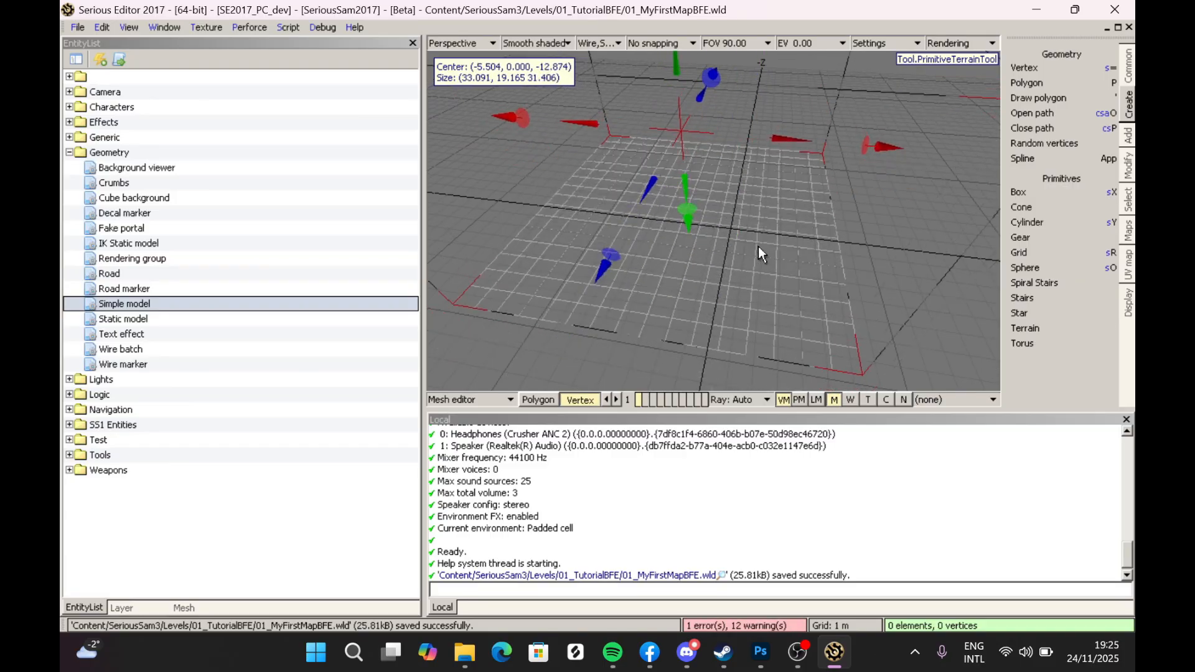
middle_drag(719, 175, 703, 218)
scroll(703, 218, down, 3)
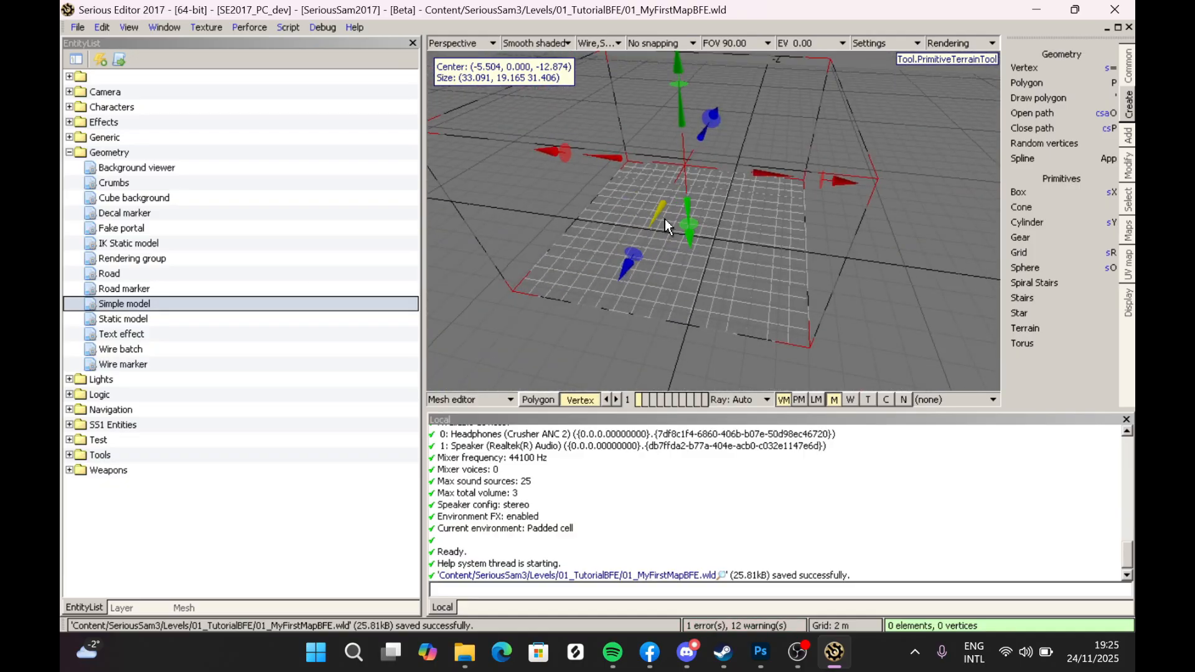
key(Return)
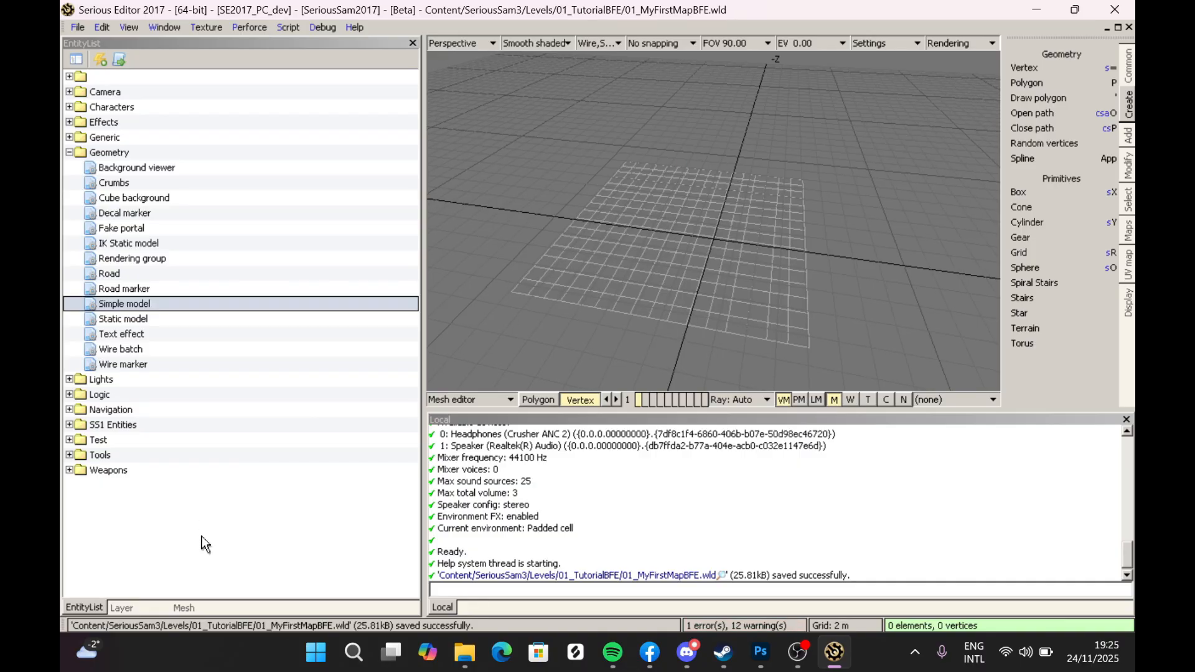
- Turn on Enable collision mesh in the mesh properties
click(184, 608)
click(140, 191)
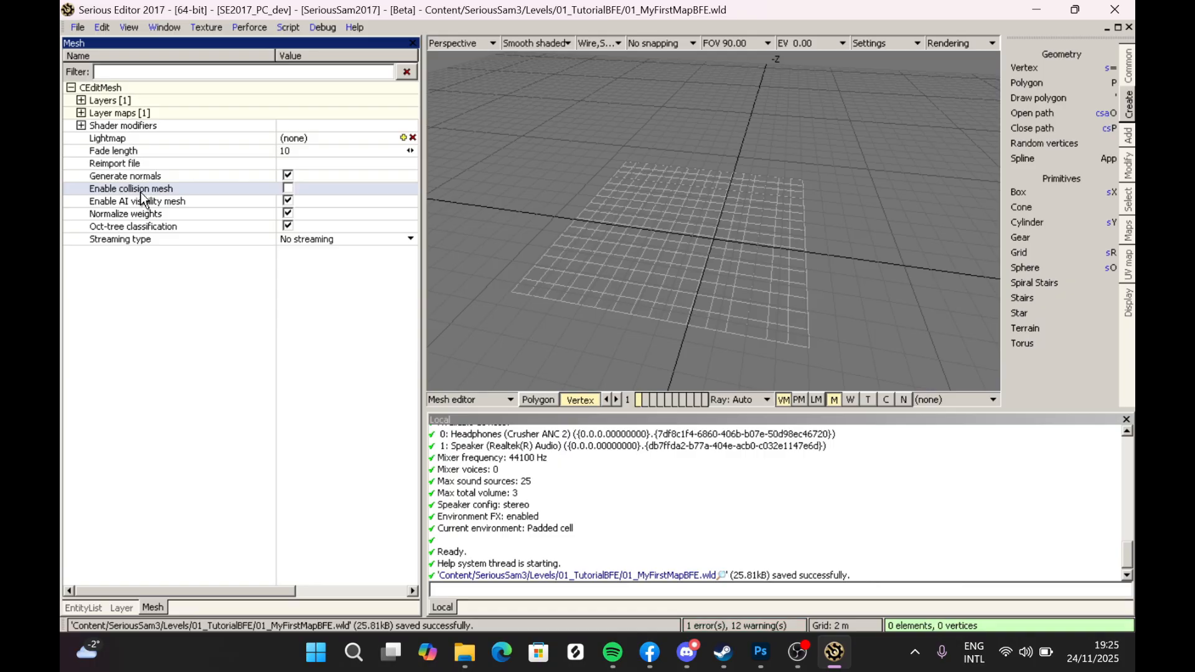
click(287, 189)
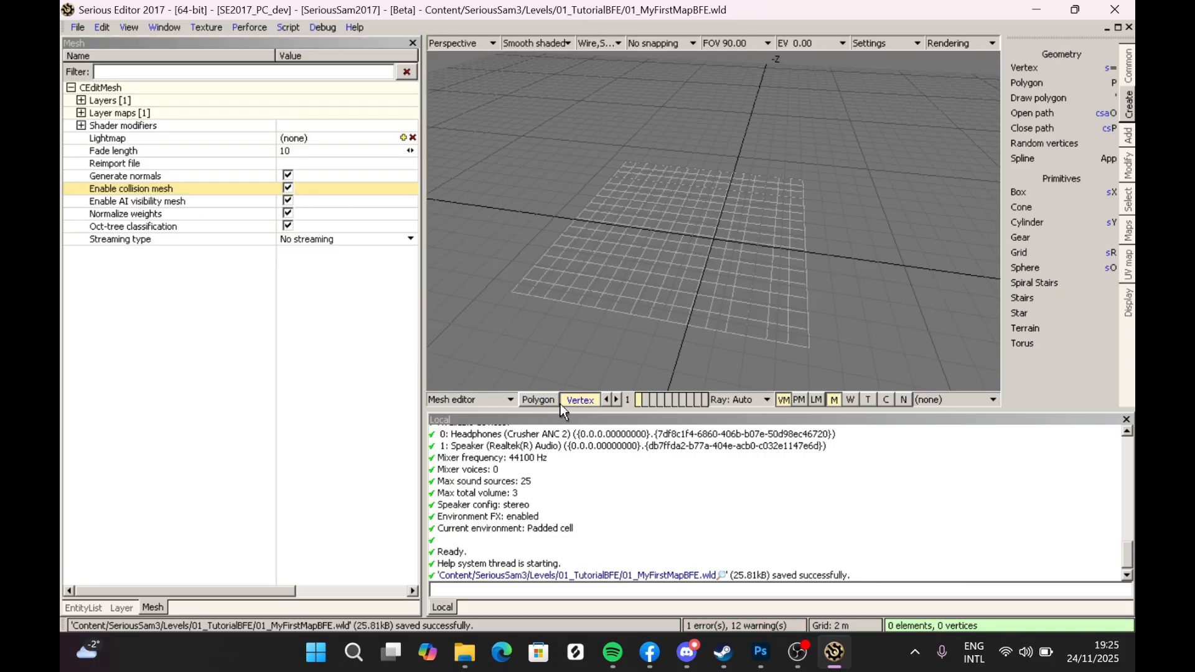
- Switch back from the mesh editor to the World editor
alt+right_drag(720, 244, 728, 162)
mouse_move(717, 259)
alt+mouse_down()
mouse_move(778, 274)
mouse_move(717, 259)
alt+mouse_up()
alt+drag(593, 306, 616, 312)
mouse_move(604, 294)
alt+right_down()
mouse_move(604, 336)
mouse_move(604, 294)
alt+right_up()
alt+drag(604, 294, 561, 306)
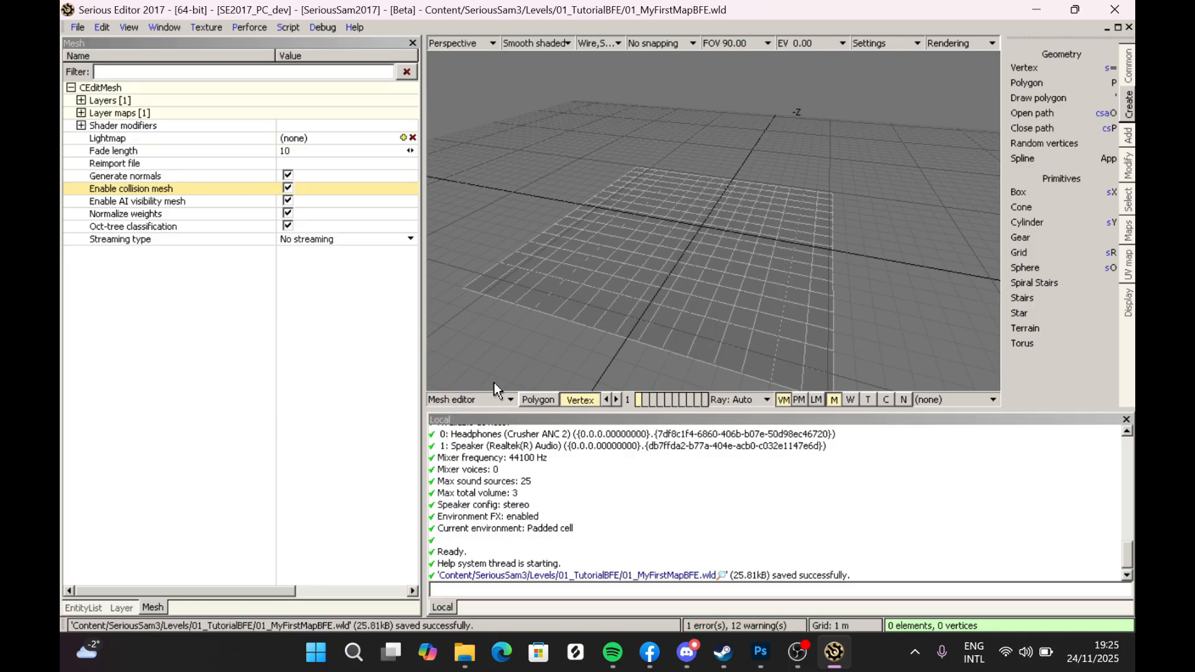
click(473, 400)
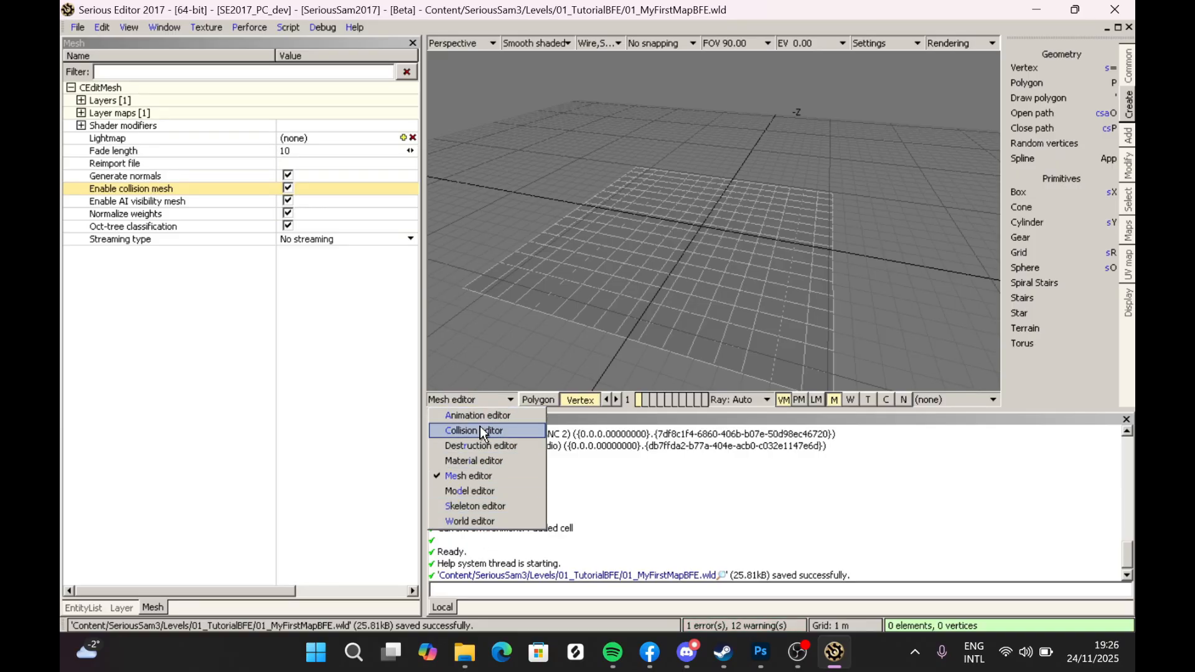
click(486, 399)
middle_drag(622, 274, 613, 304)
middle_drag(684, 219, 684, 225)
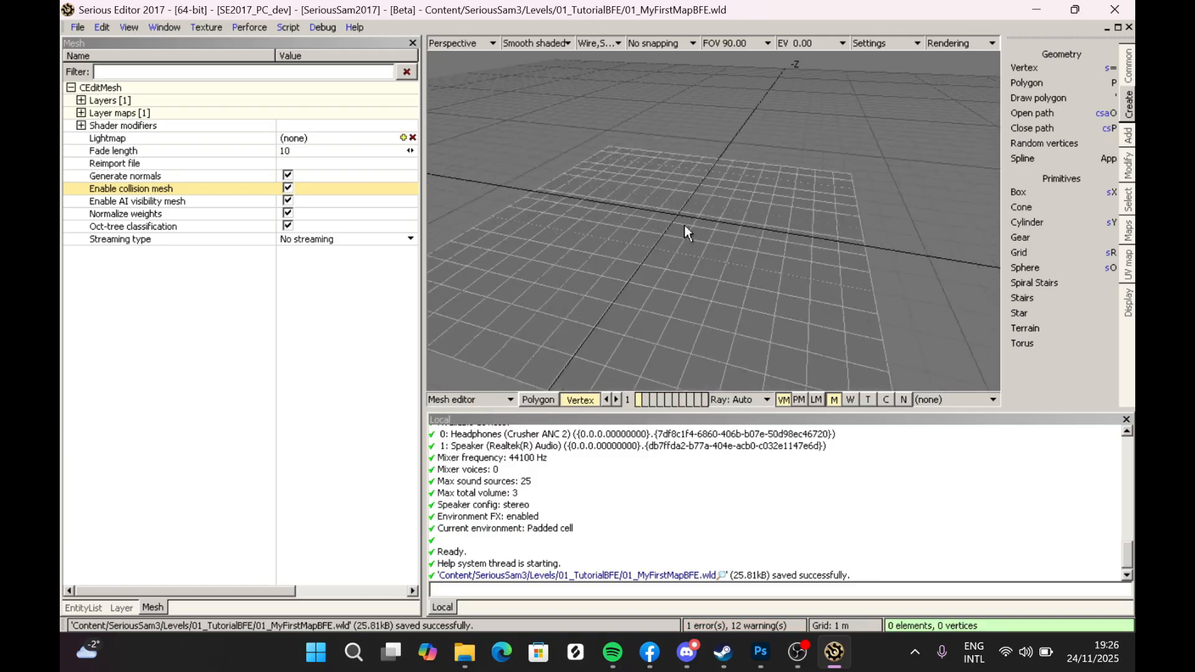
click(469, 402)
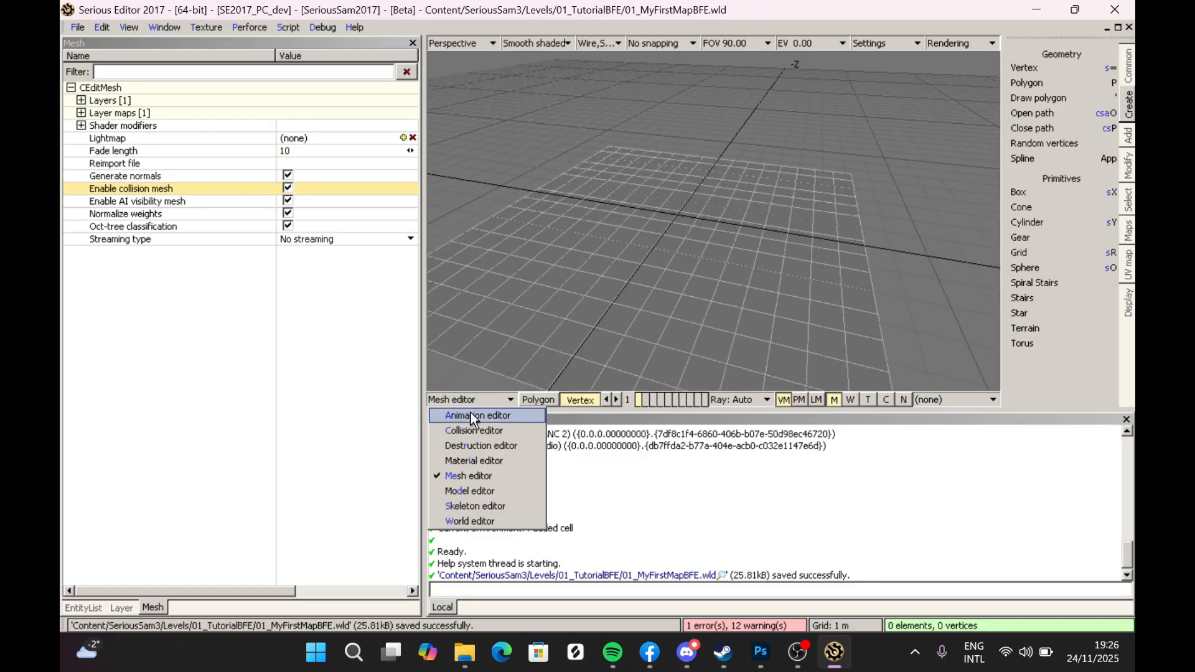
click(466, 520)
- Save the world
mouse_move(632, 262)
middle_down()
mouse_move(632, 292)
mouse_move(640, 252)
middle_up()
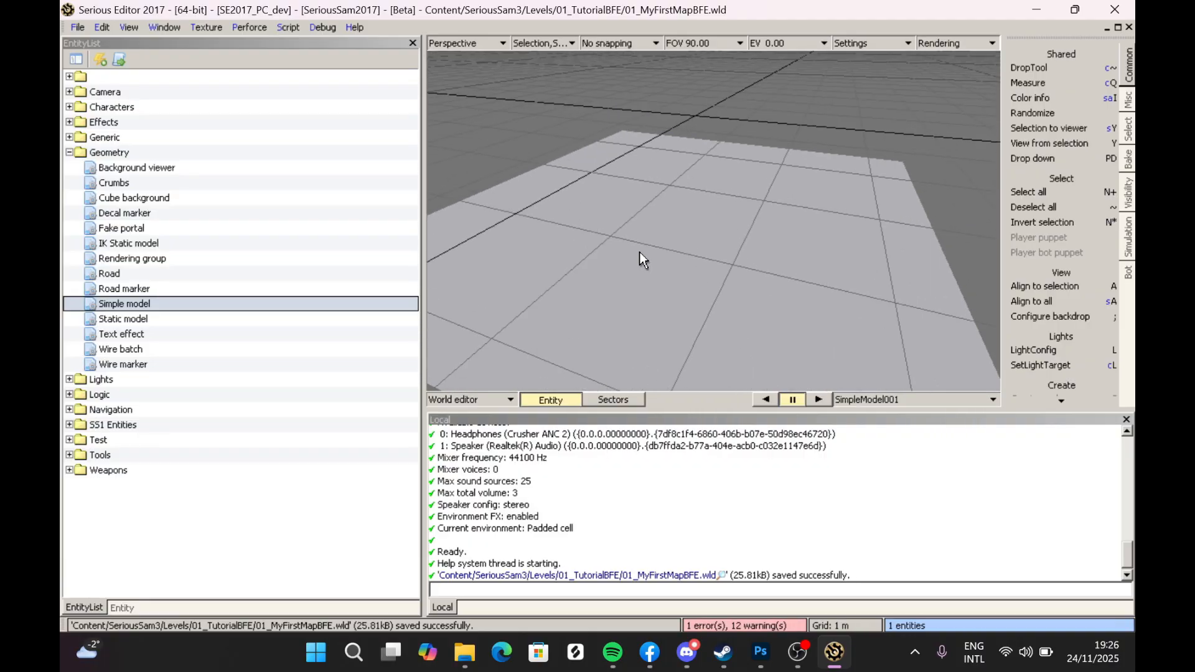
click(77, 27)
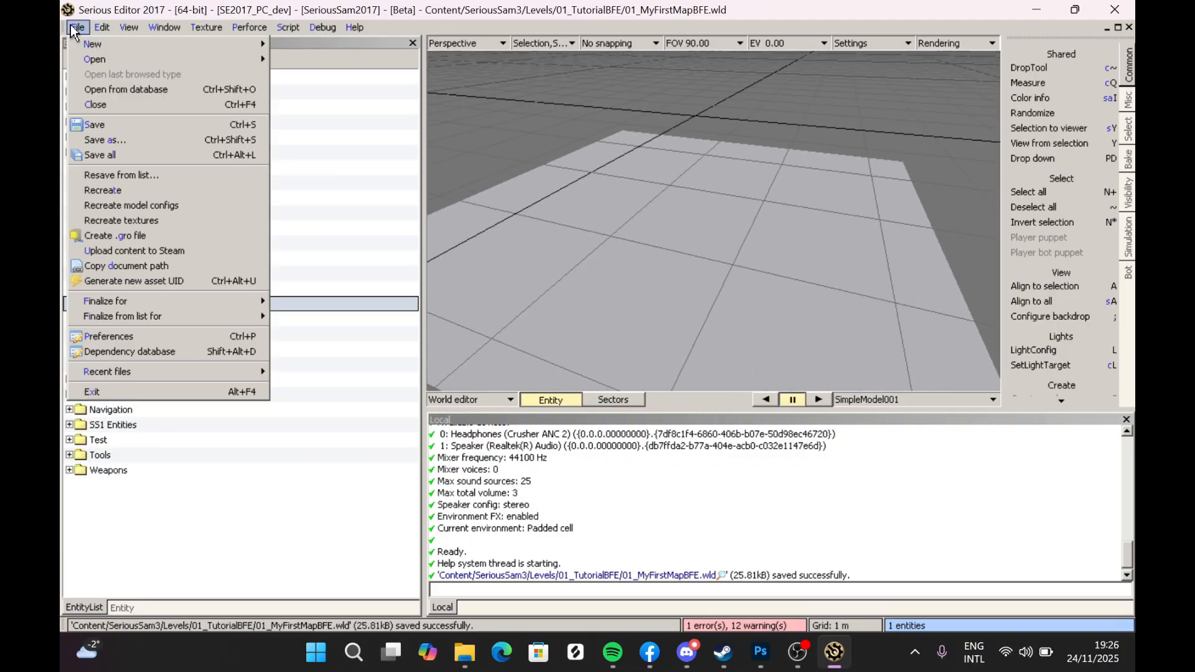
mouse_move(92, 41)
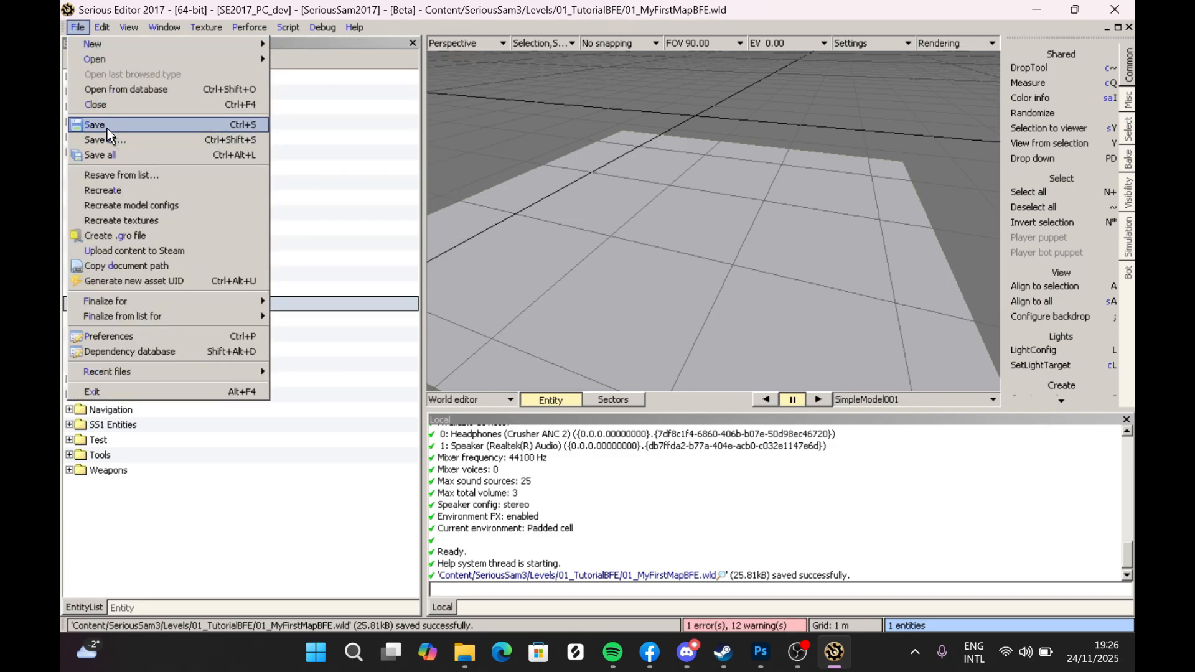
click(612, 208)
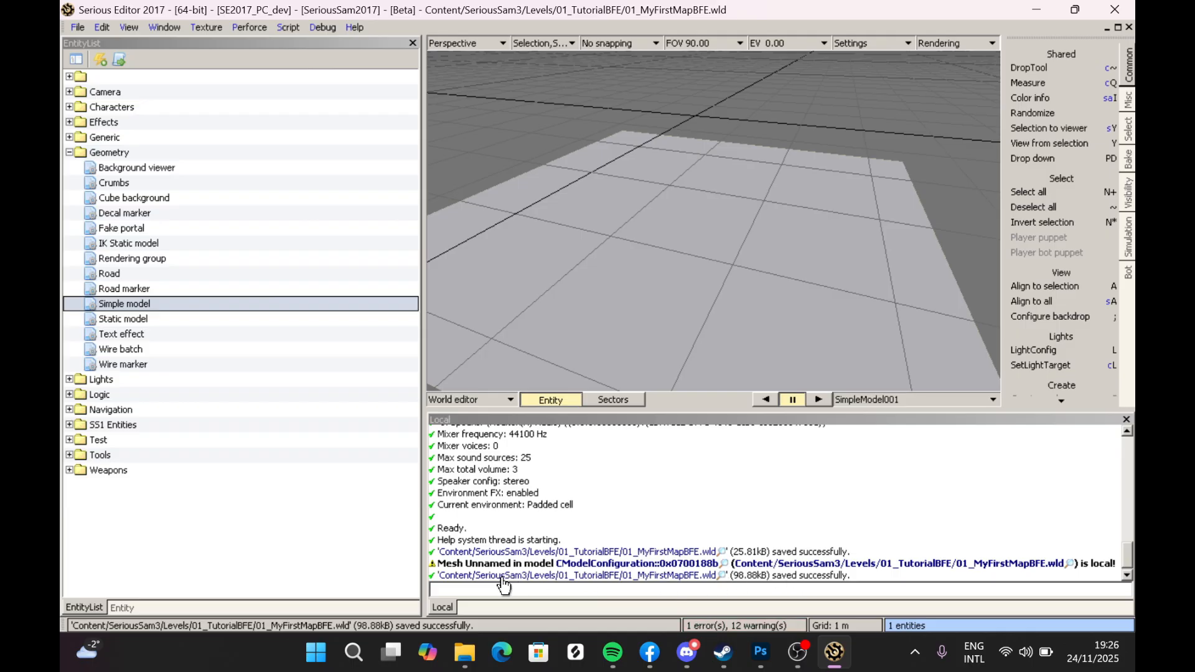
- Add a Chapter info entity from the Logic category onto the terrain
mouse_move(710, 140)
middle_down()
mouse_move(722, 143)
mouse_move(715, 156)
mouse_move(710, 139)
middle_up()
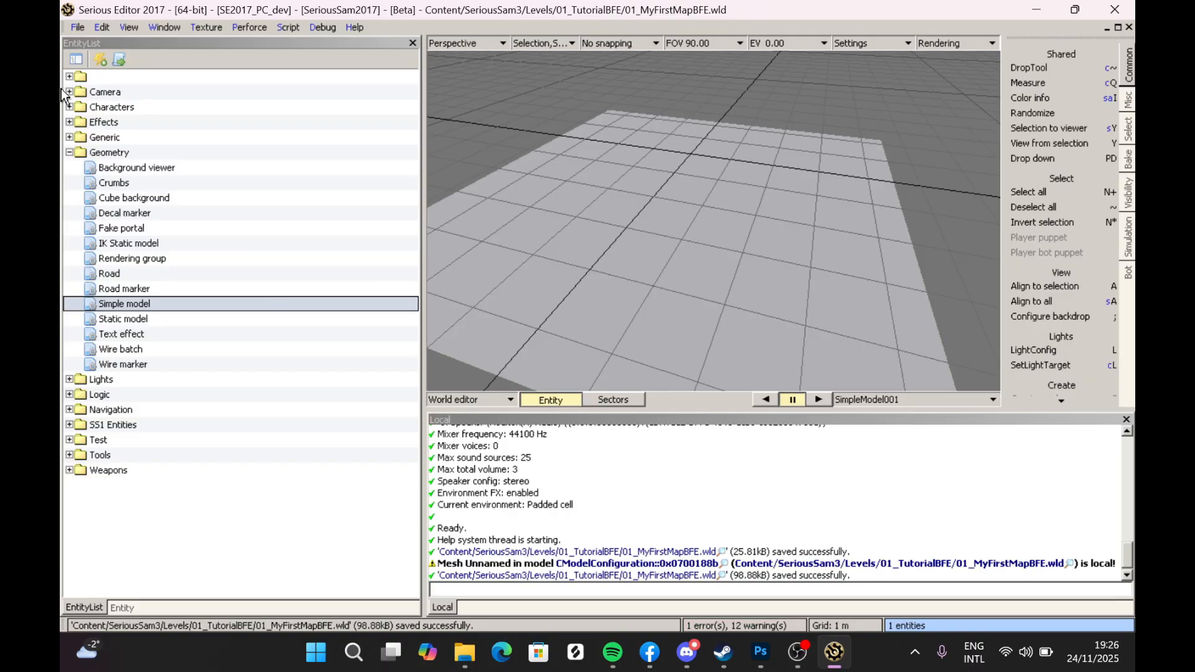
click(68, 153)
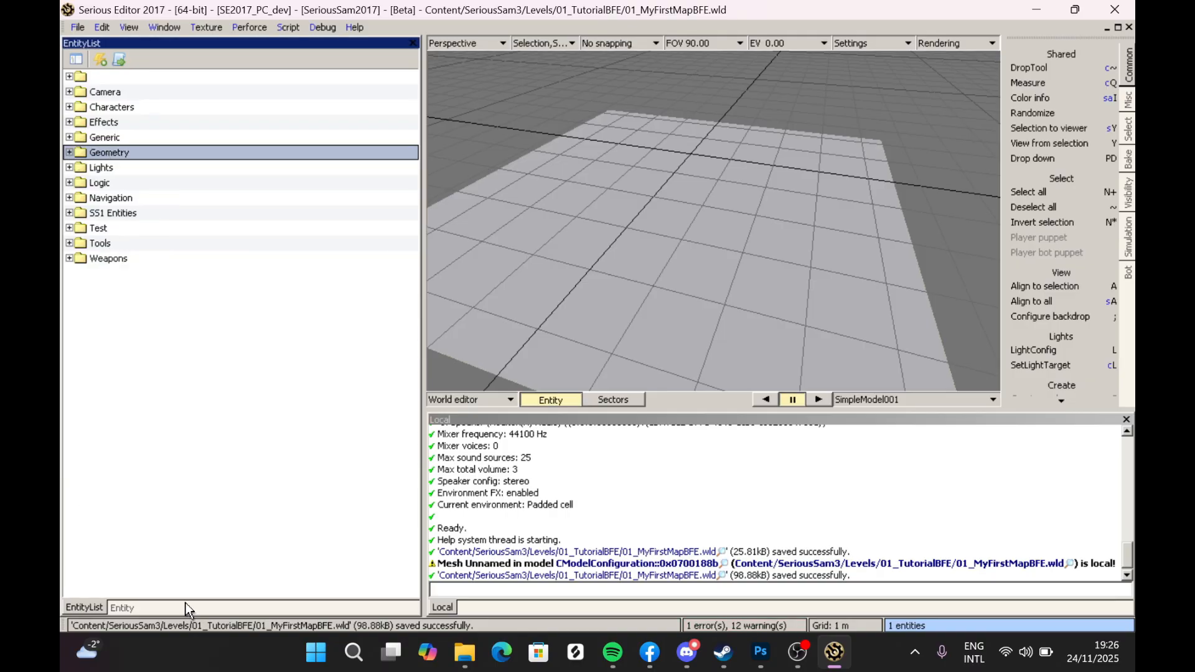
click(69, 183)
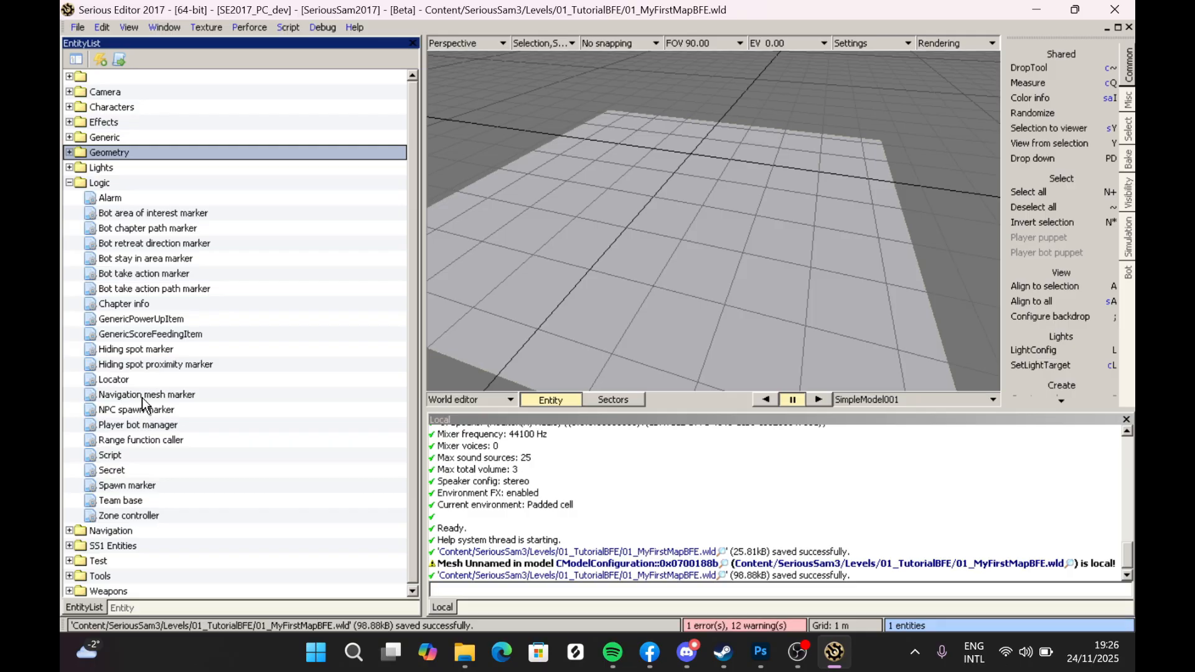
click(122, 306)
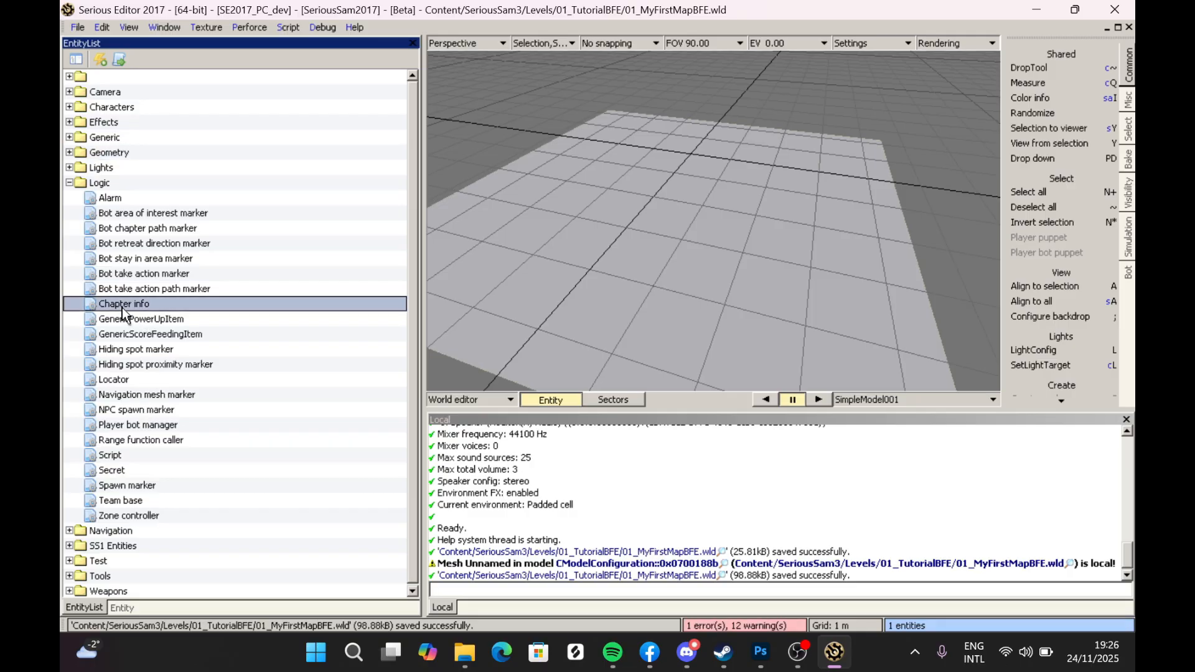
drag(125, 307, 681, 243)
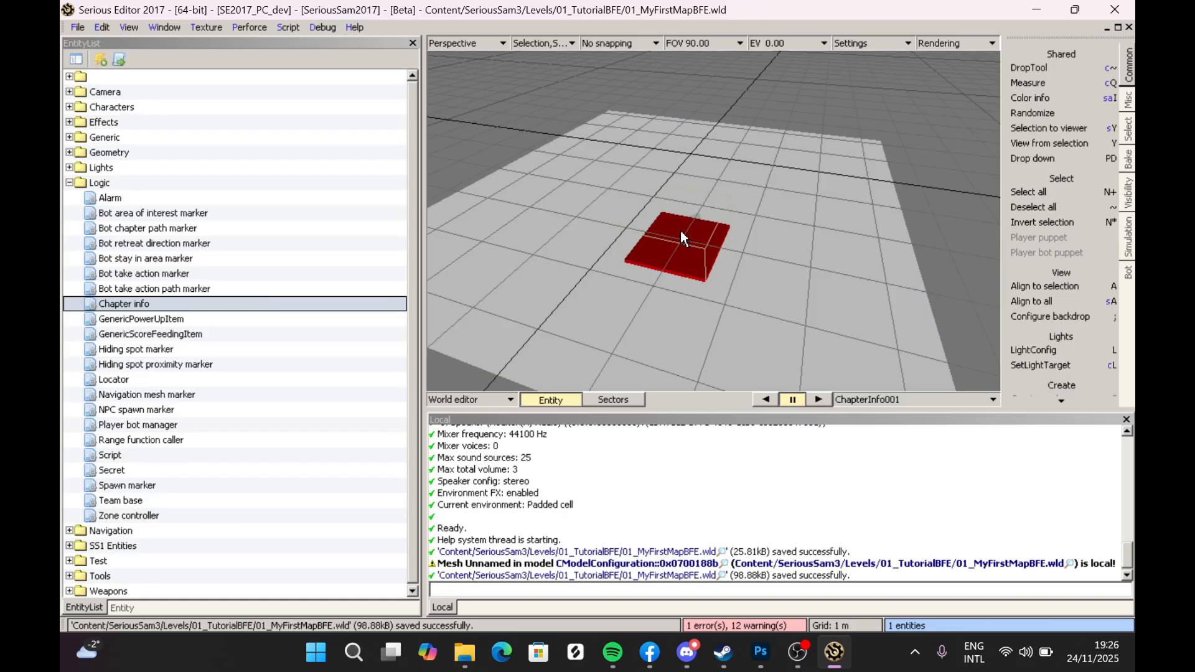
key(Delete)
double_click(147, 305)
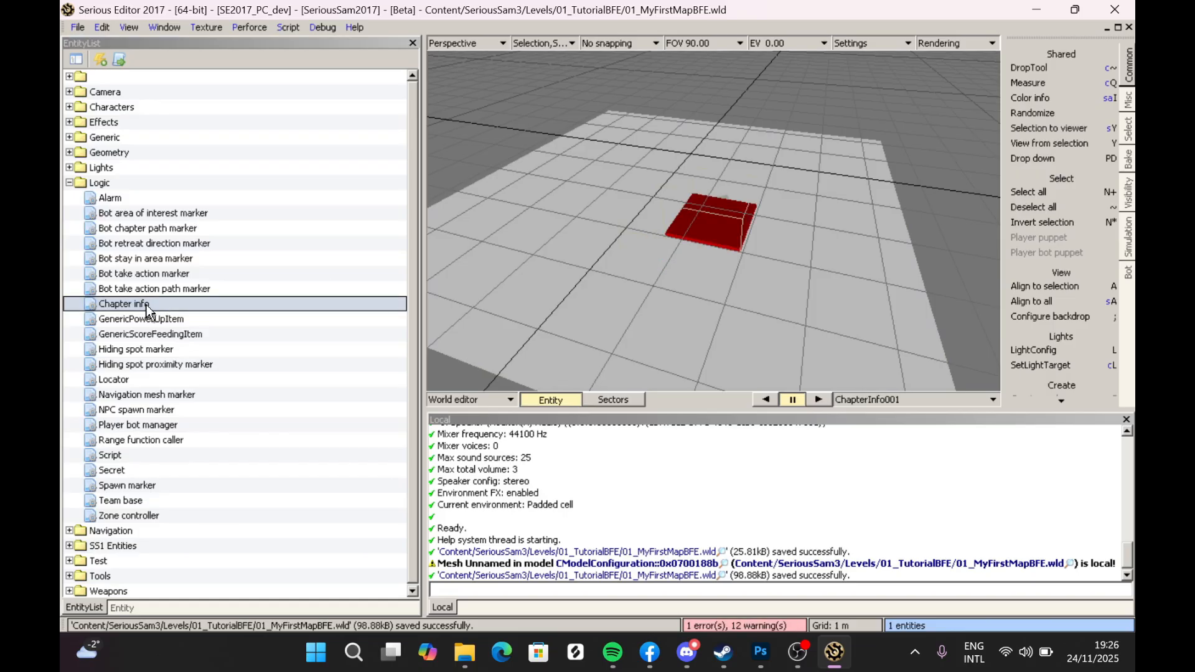
key(a)
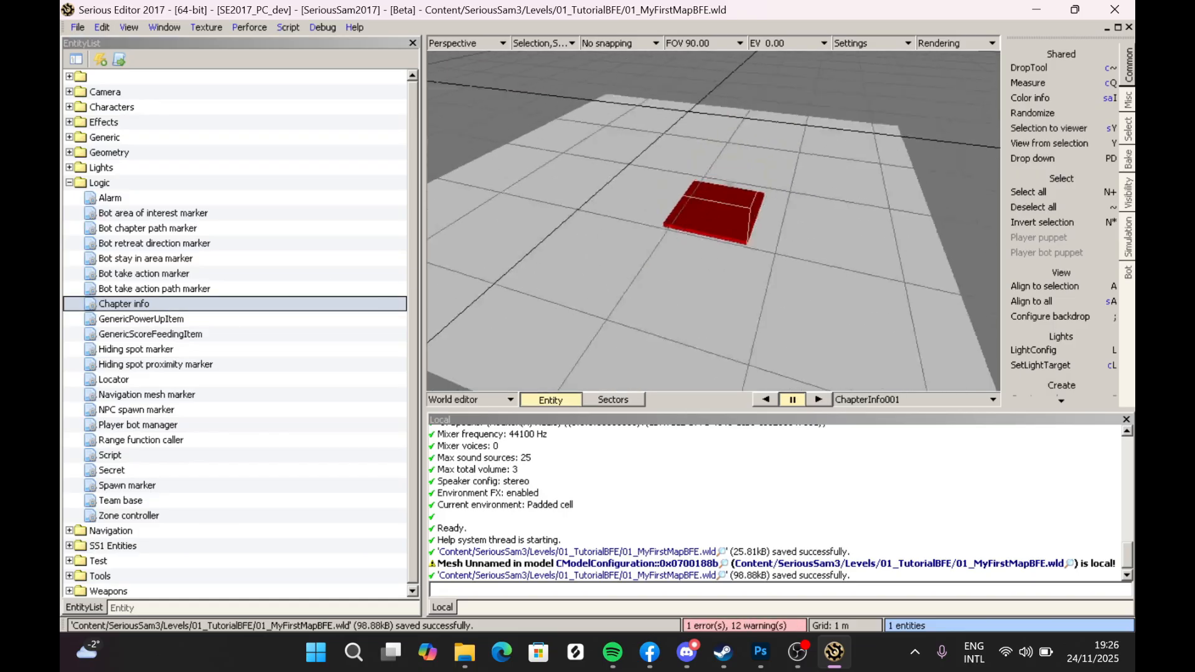
- Select the Chapter info entity and adjust its placement with the gizmo
click(693, 248)
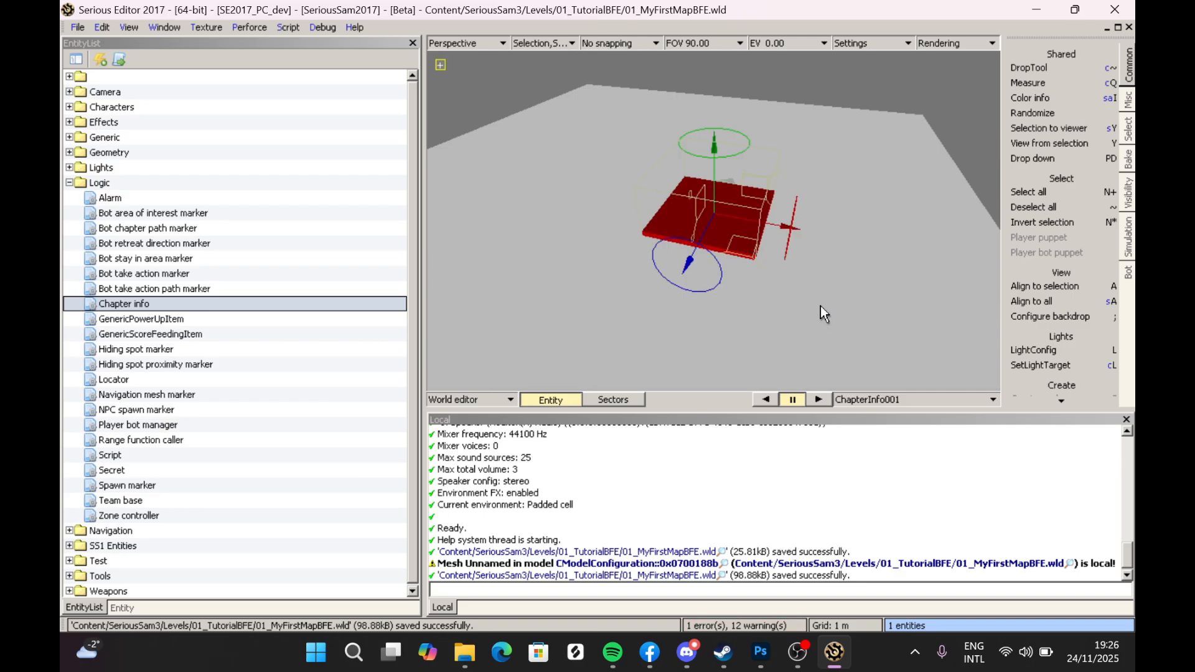
drag(772, 230, 695, 218)
drag(596, 252, 567, 291)
mouse_move(667, 244)
mouse_down()
mouse_move(743, 256)
mouse_move(680, 260)
mouse_up()
middle_drag(708, 279, 744, 255)
middle_drag(847, 318, 839, 340)
click(730, 258)
mouse_move(730, 258)
middle_down()
mouse_move(717, 248)
mouse_move(730, 259)
middle_up()
click(689, 250)
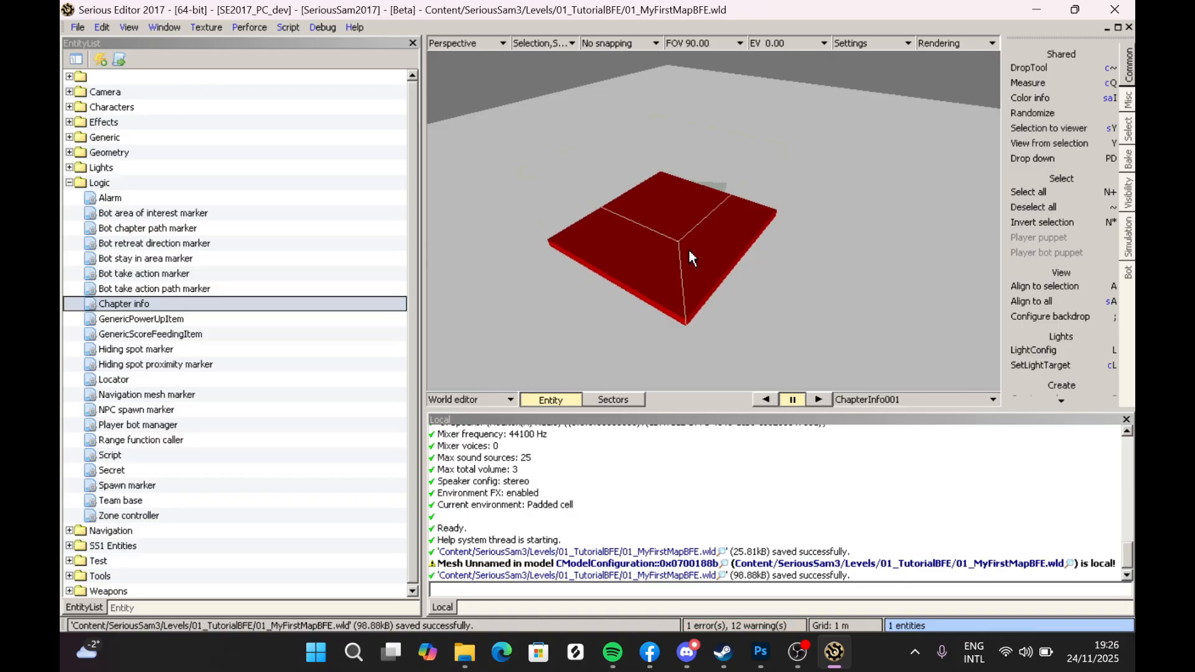
click(689, 250)
click(696, 250)
click(692, 260)
click(692, 259)
click(700, 257)
click(811, 249)
click(728, 239)
click(728, 239)
click(840, 256)
click(841, 257)
click(738, 246)
click(803, 252)
click(757, 241)
click(817, 249)
click(764, 255)
click(799, 249)
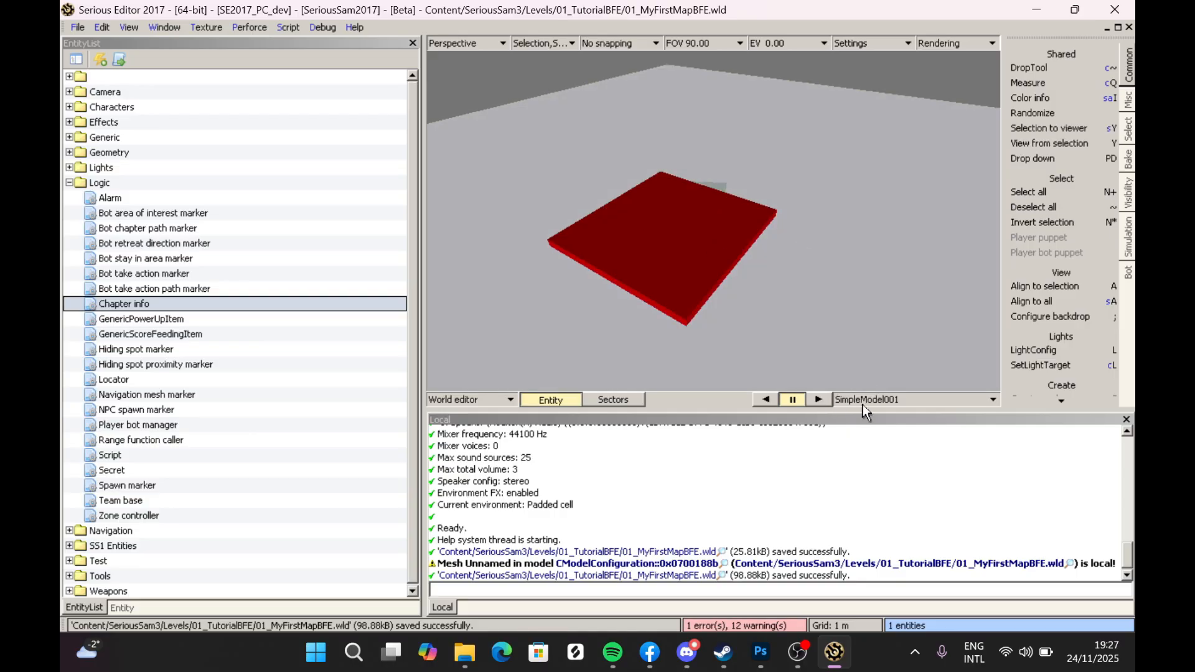
click(797, 224)
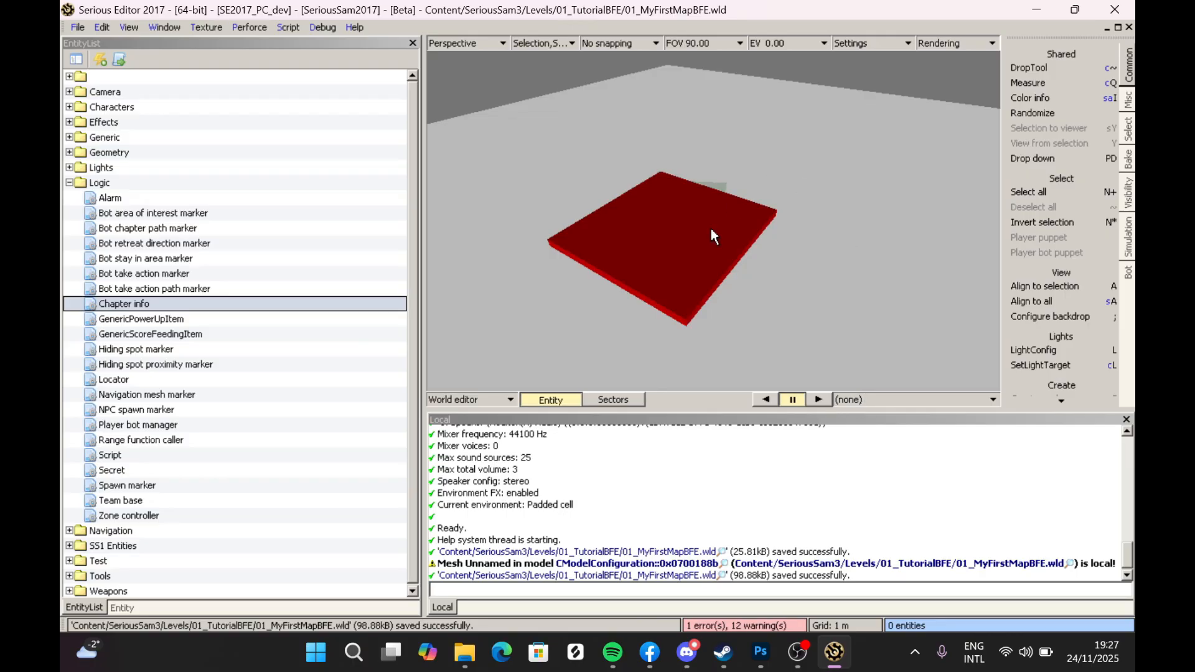
- Save the world with the new Chapter info entity
right_drag(906, 306, 890, 272)
right_drag(648, 285, 649, 336)
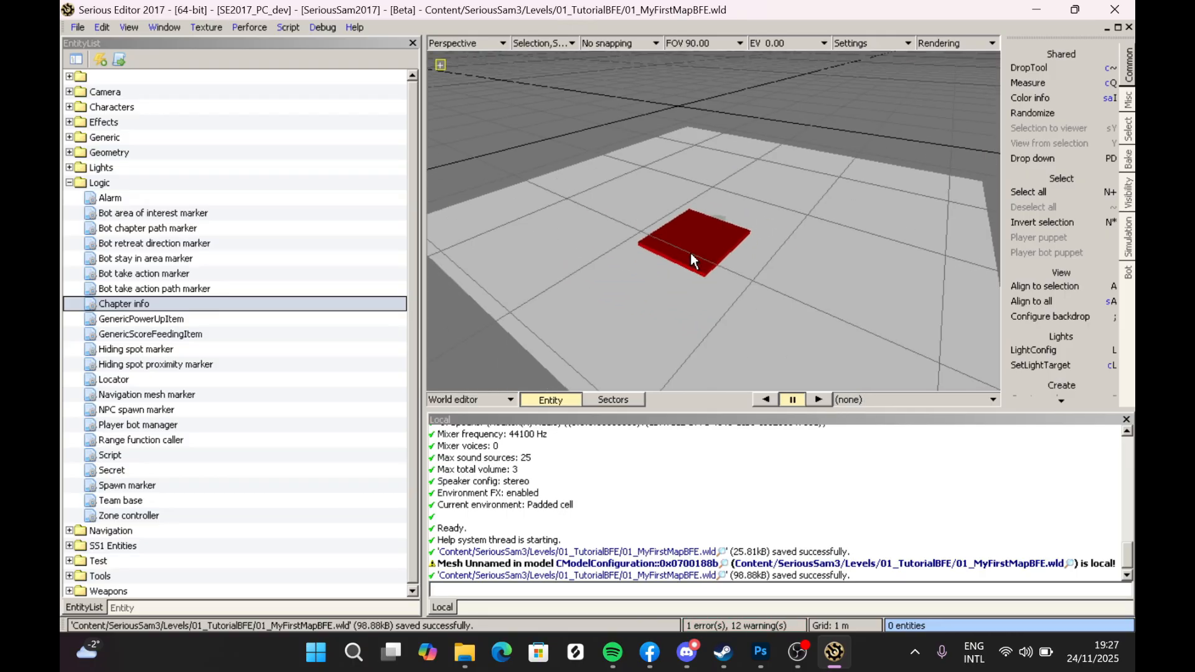
key(ctrl+s)
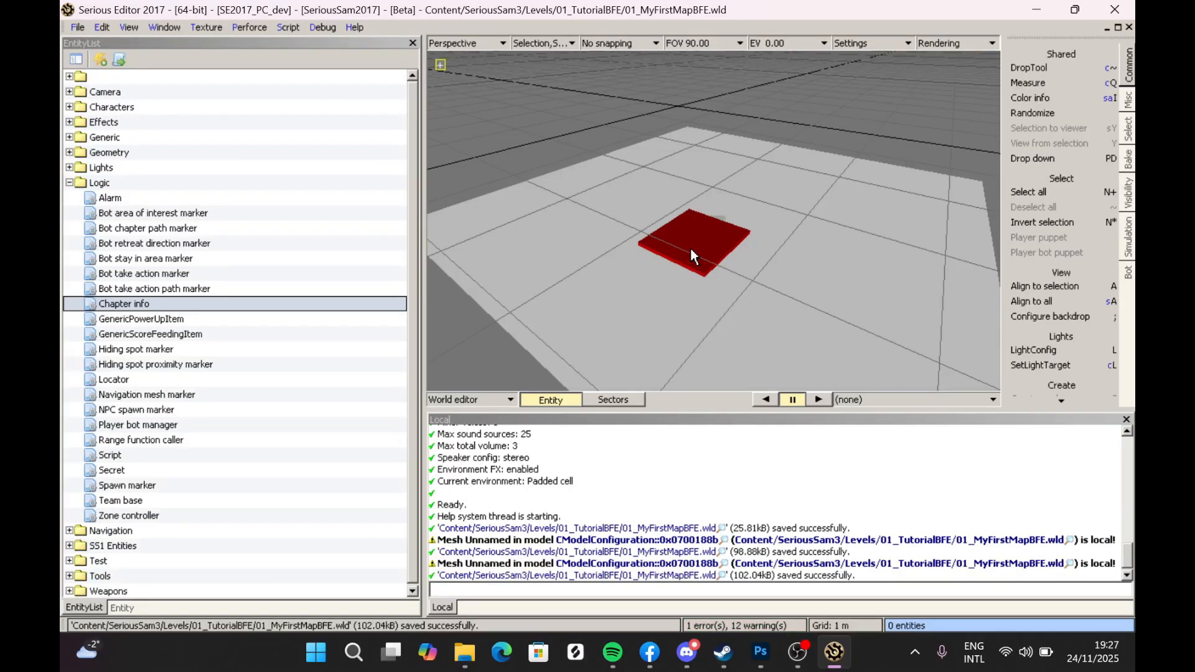
- Find the World info entity by name and show its properties
key(ctrl+f)
text(Worldi)
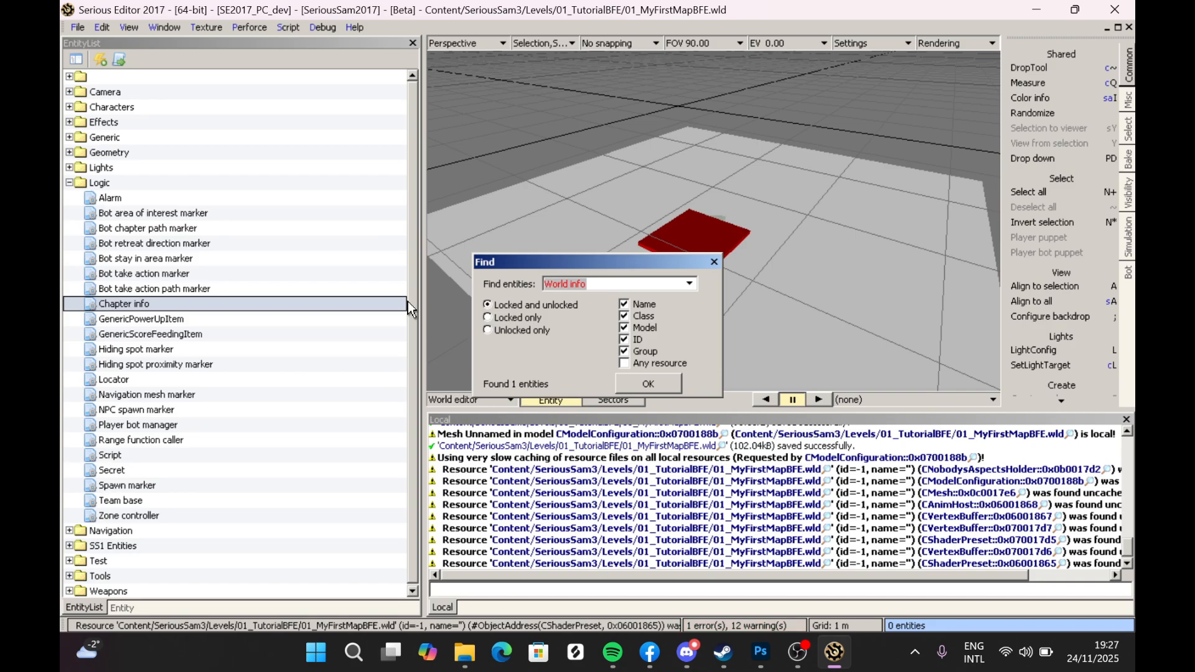
text(nfo)
click(656, 382)
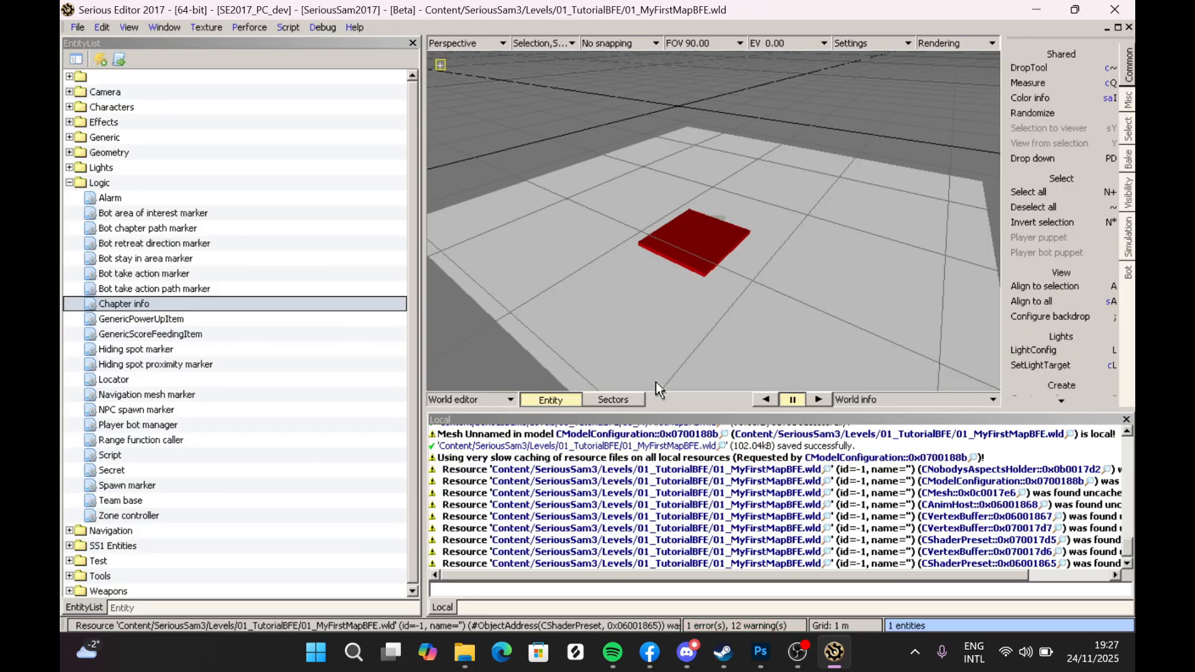
click(121, 608)
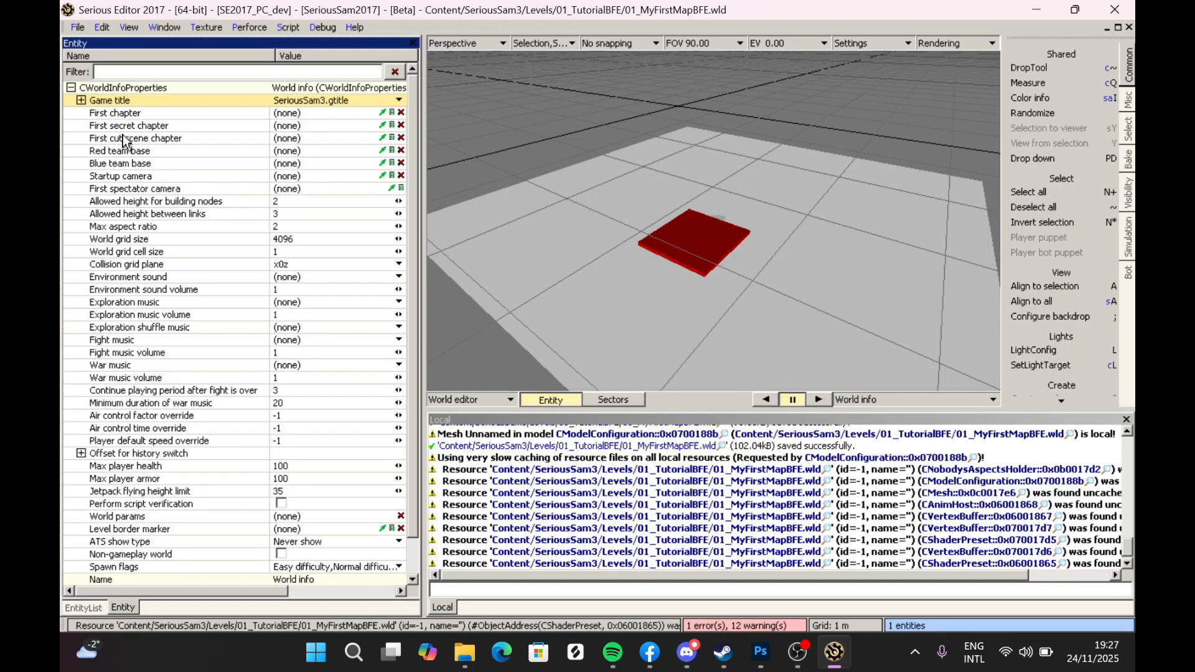
- Set the World info's First chapter to the Chapter info entity by picking it in the viewport
click(115, 114)
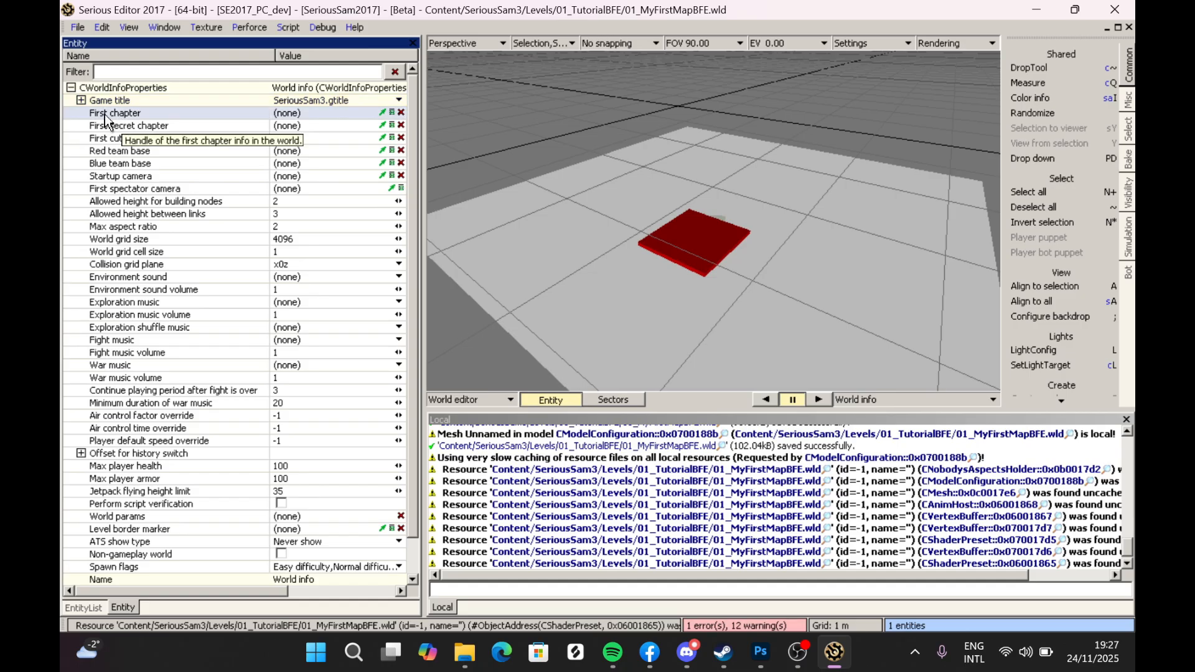
click(383, 114)
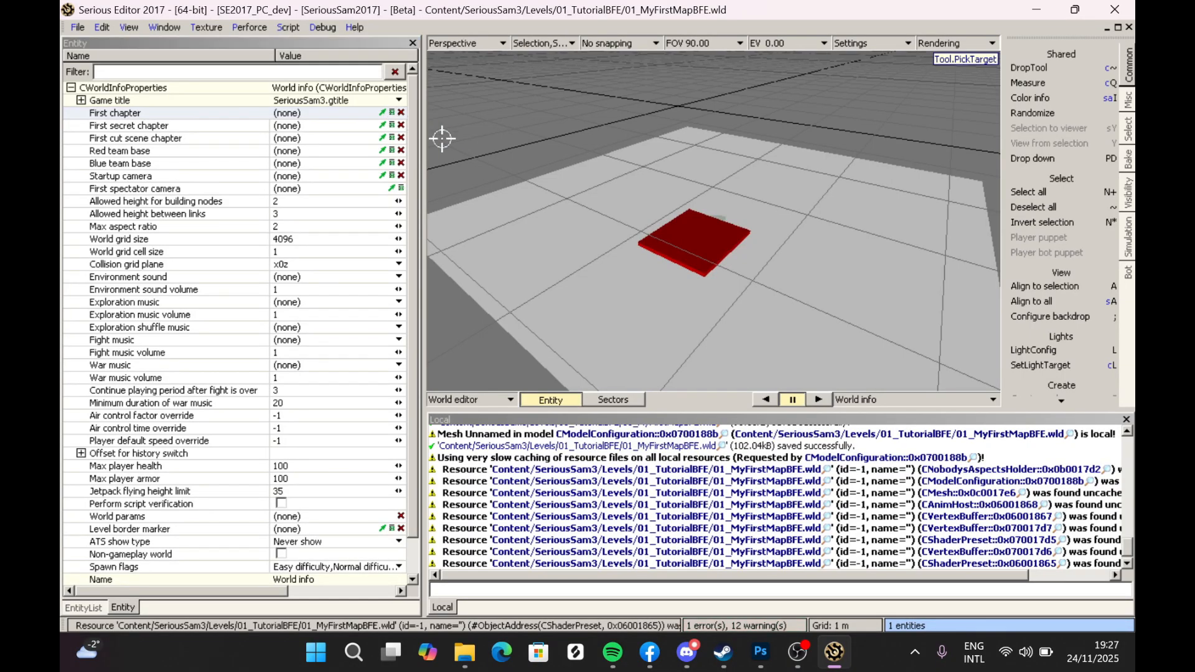
click(697, 246)
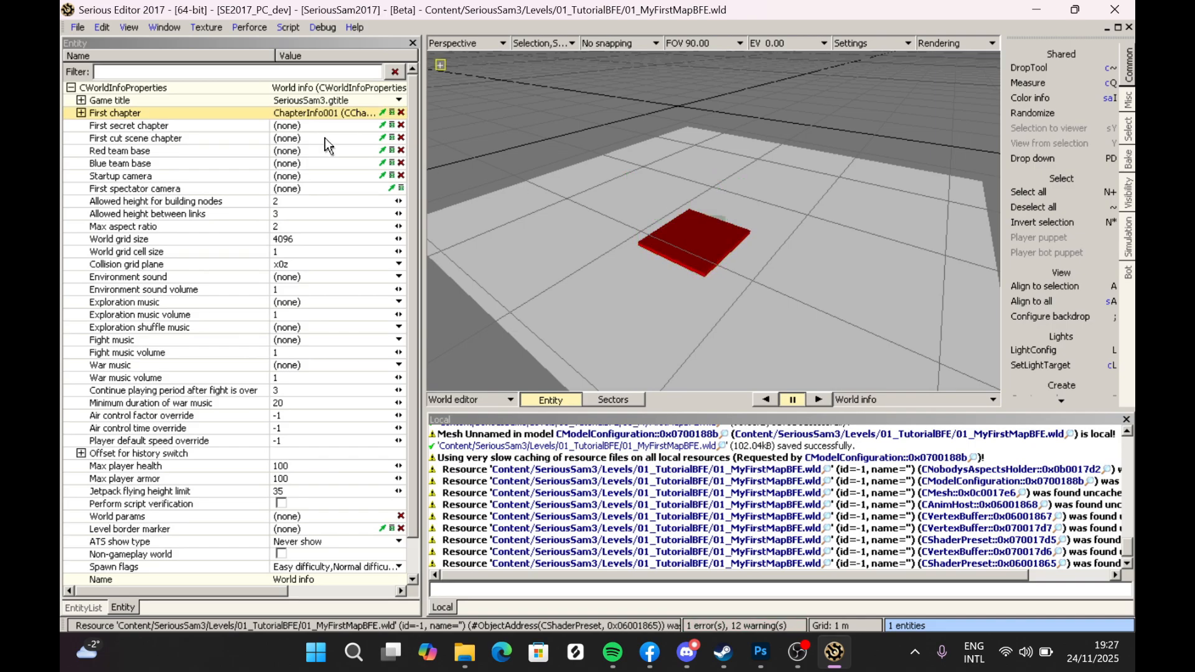
- Start a simulation of the world, walk around the terrain in first and third person, and exit
mouse_move(658, 245)
right_down()
mouse_move(677, 190)
mouse_move(665, 240)
mouse_move(678, 245)
right_up()
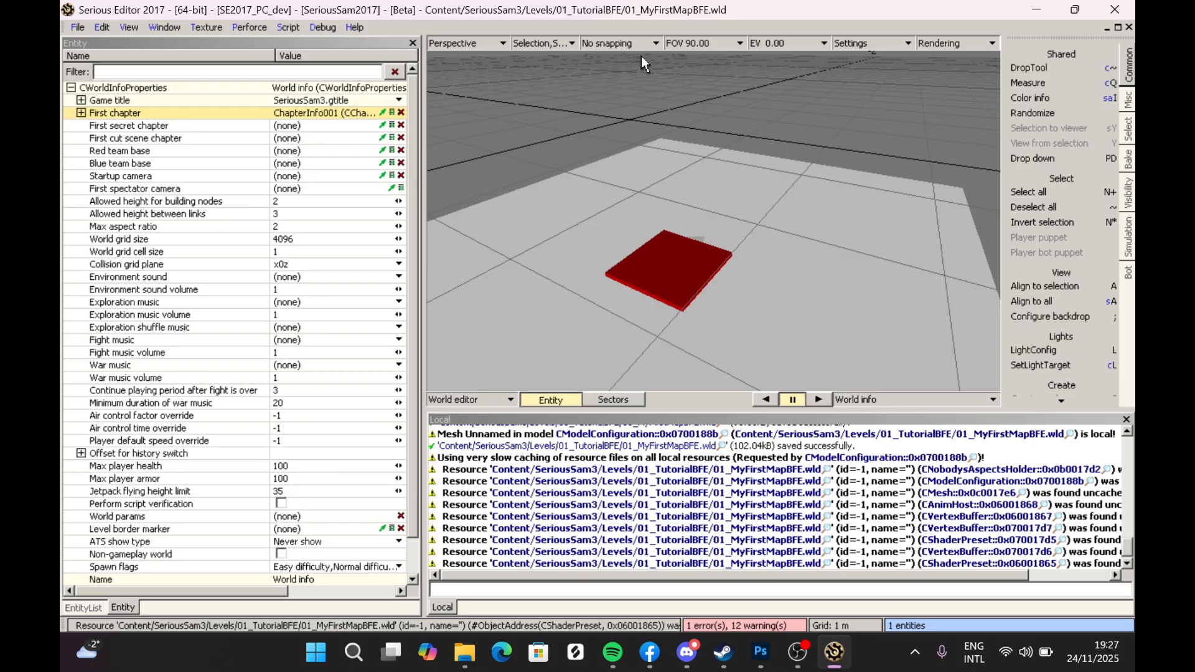
click(1127, 243)
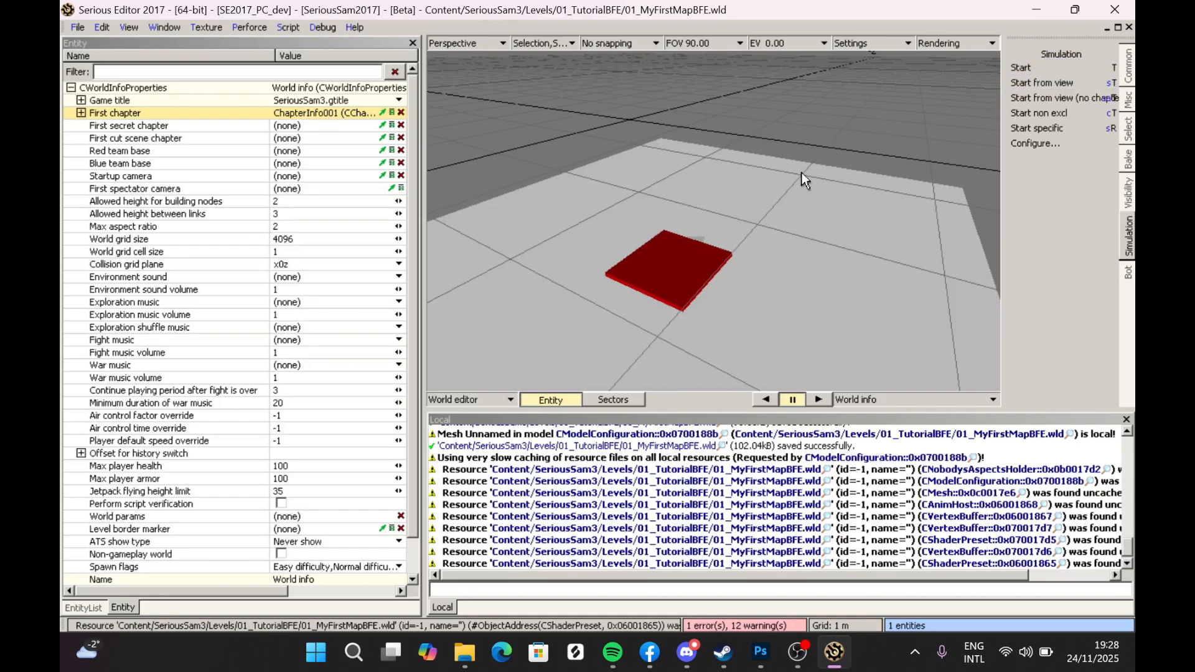
click(1030, 68)
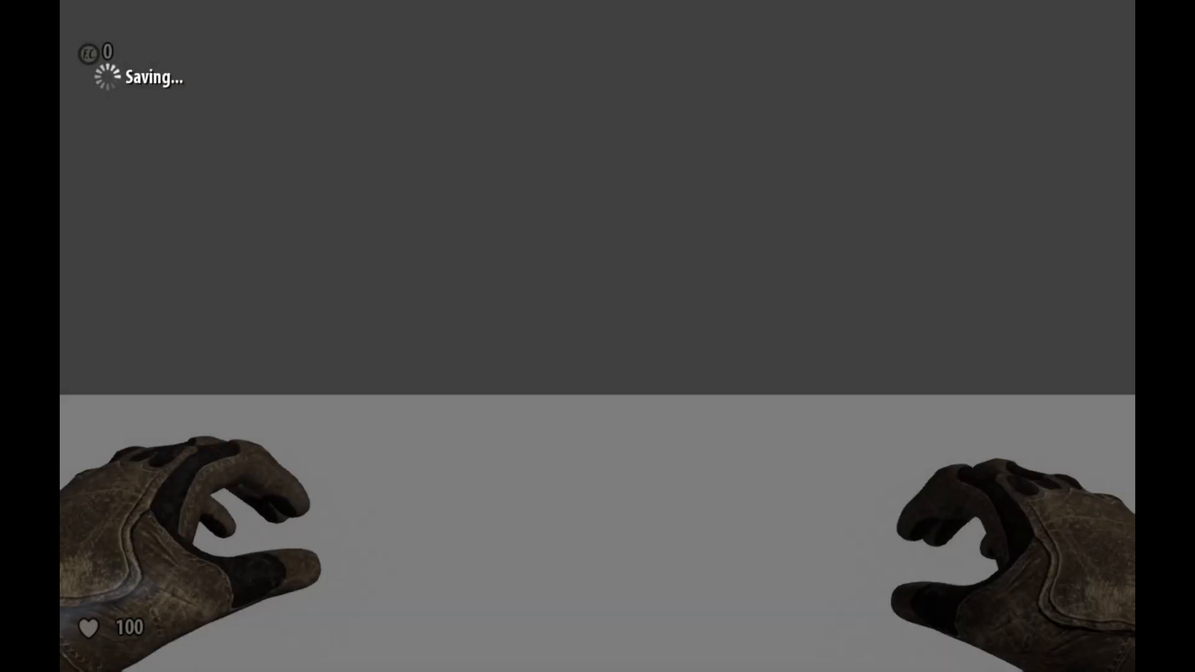
key(h)
key(w)
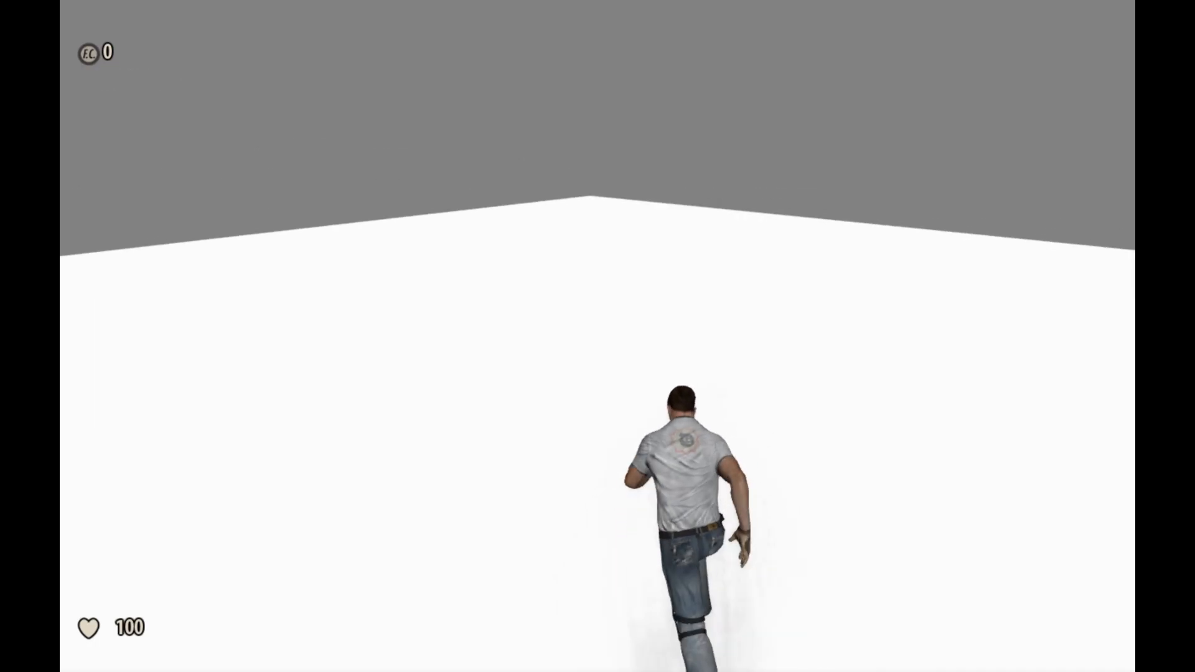
key(h)
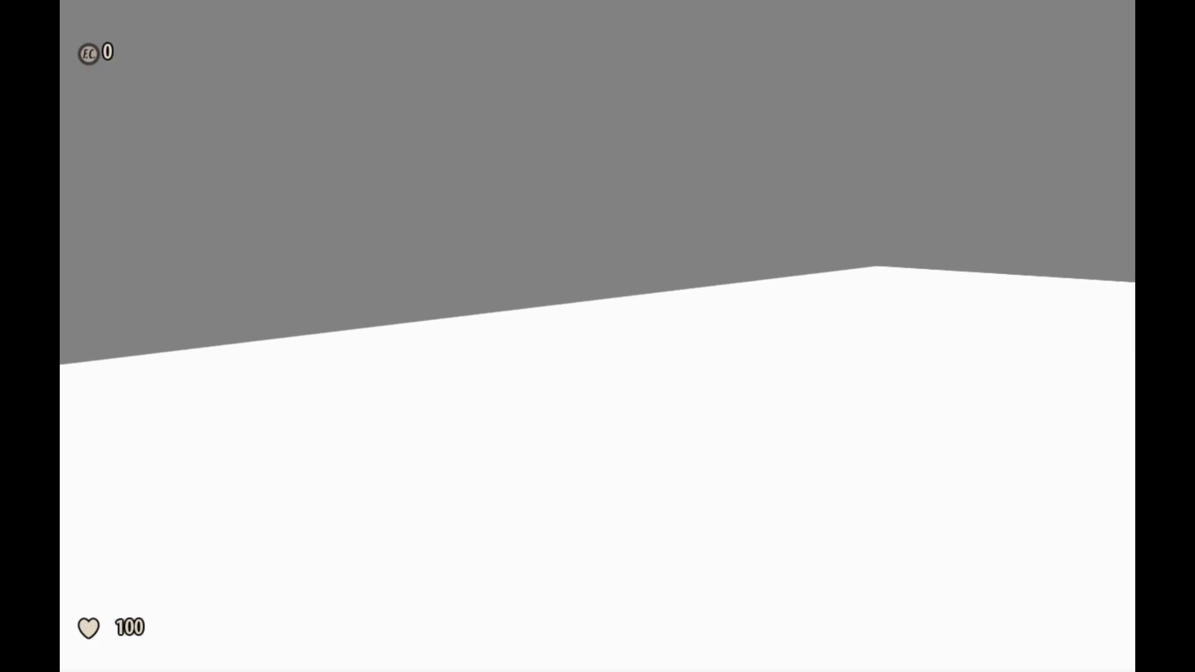
key(Escape)
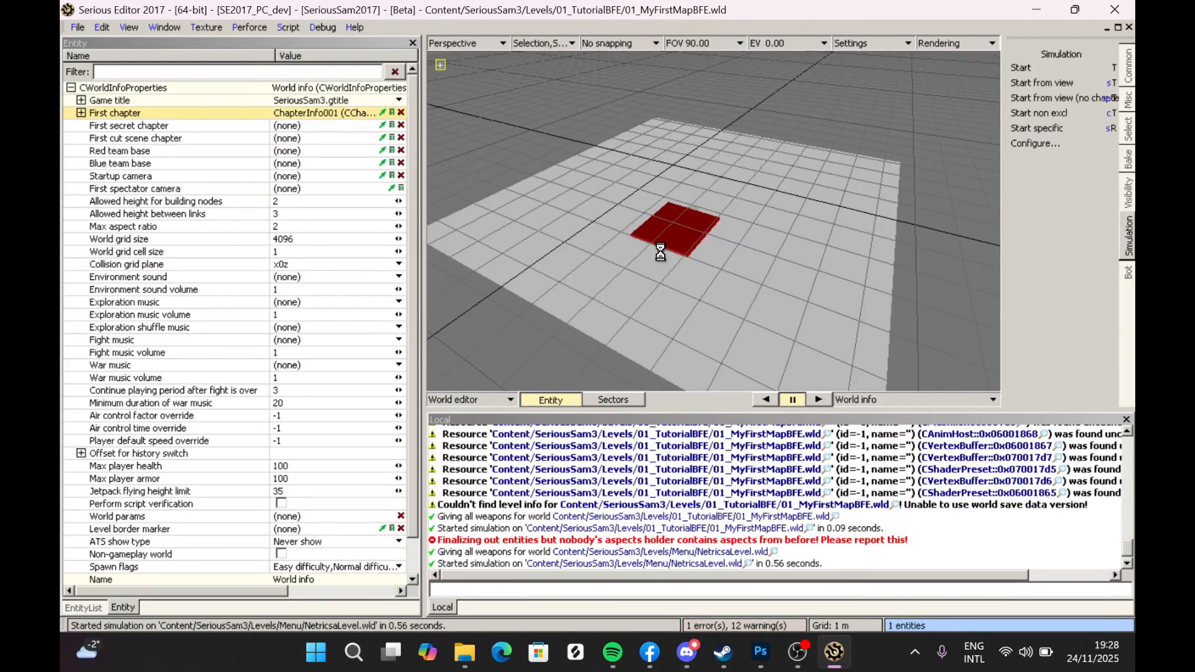
- Save the world with the First chapter link
key(ctrl+s)
middle_drag(596, 197, 621, 194)
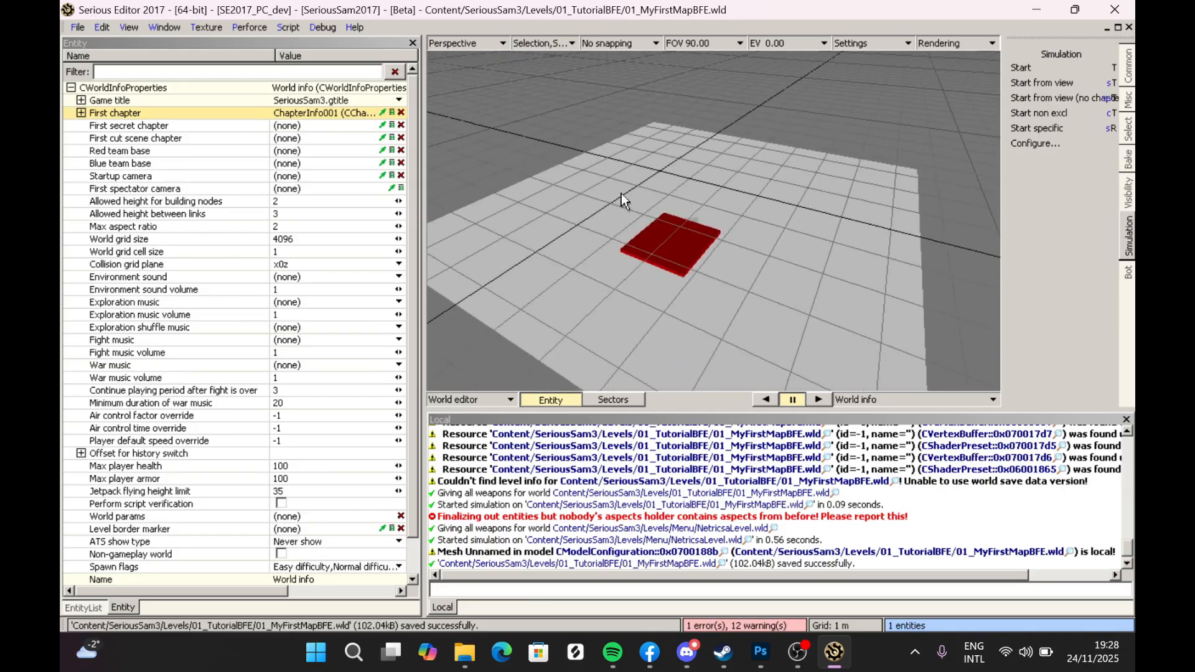
- Open the level info file 01_BFE.nfo from Content/SeriousSam3/Levels
click(78, 27)
mouse_move(87, 60)
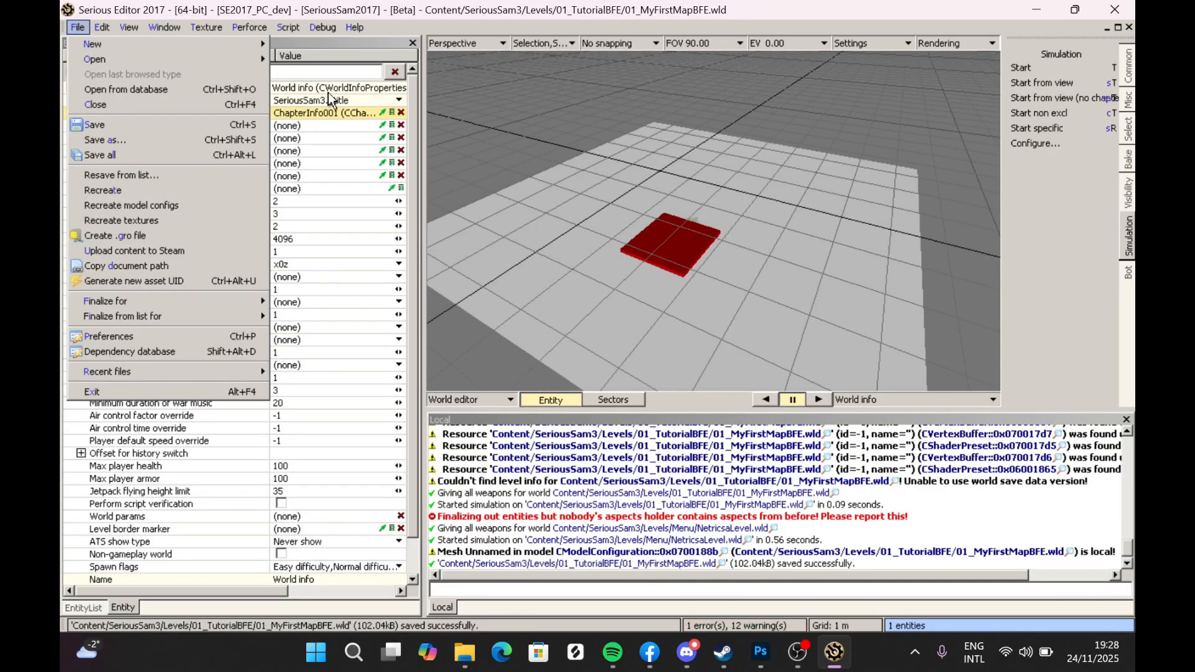
click(275, 80)
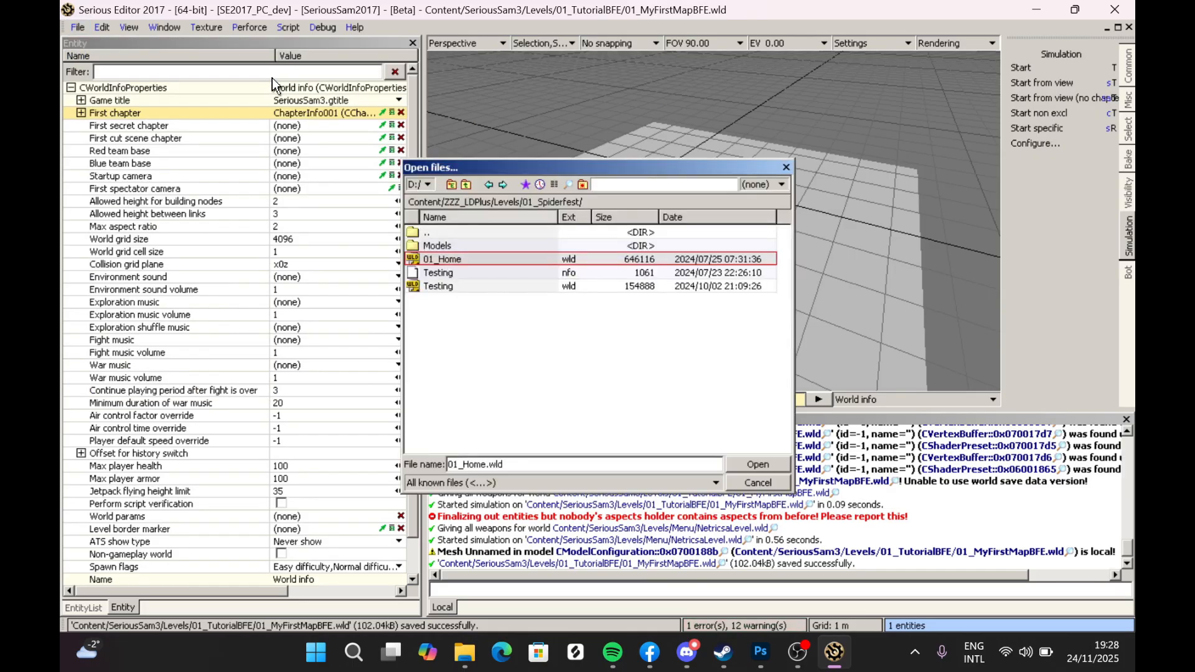
click(449, 186)
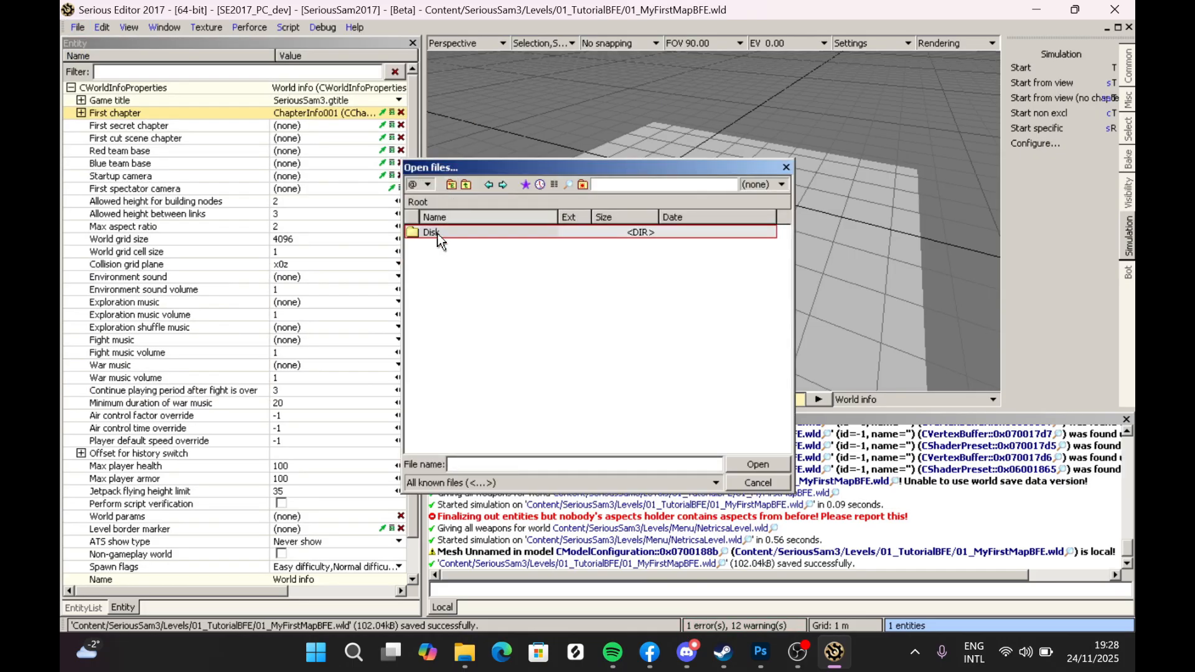
double_click(439, 240)
double_click(440, 255)
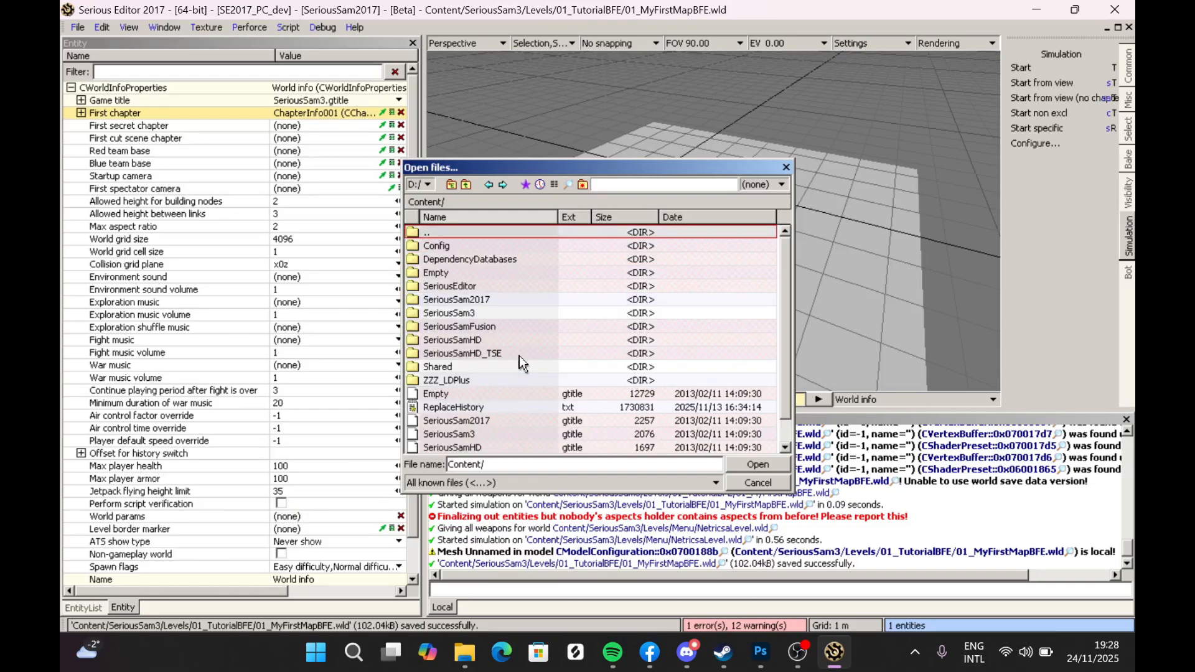
double_click(465, 313)
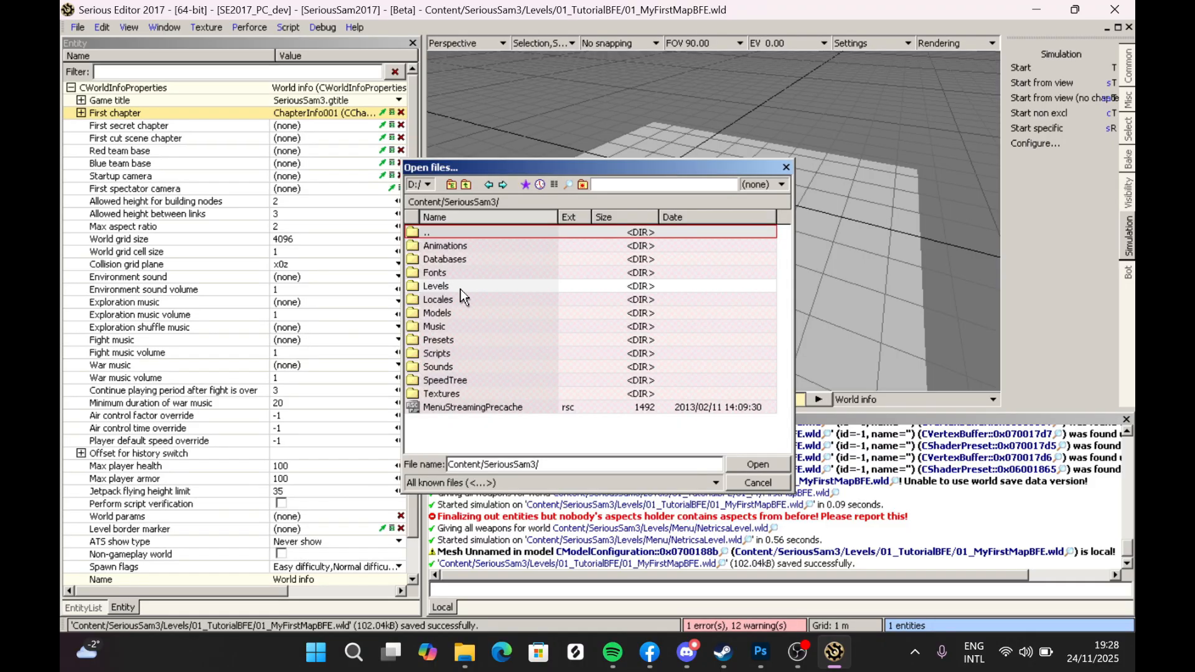
double_click(457, 286)
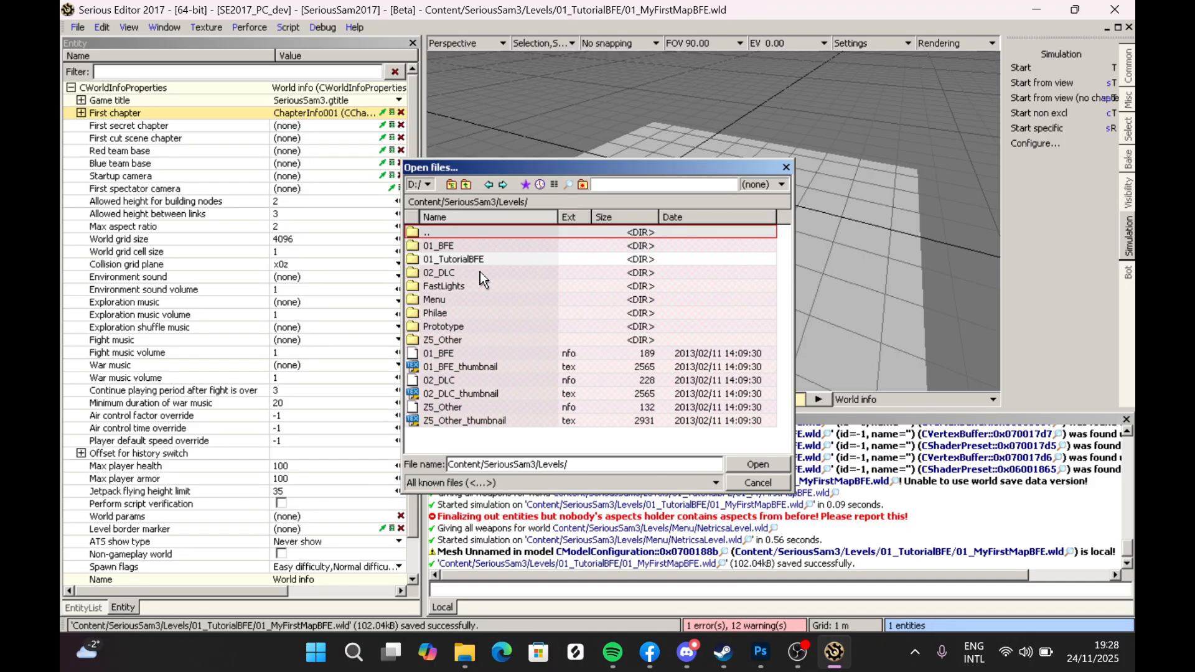
click(570, 359)
click(581, 378)
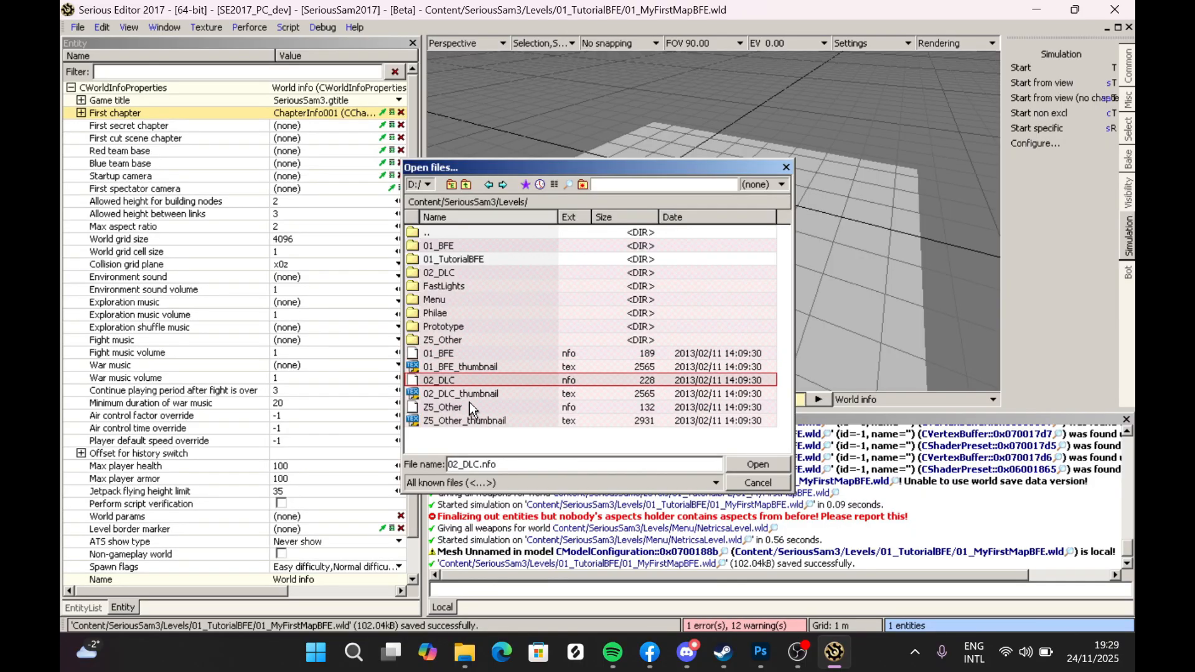
click(464, 260)
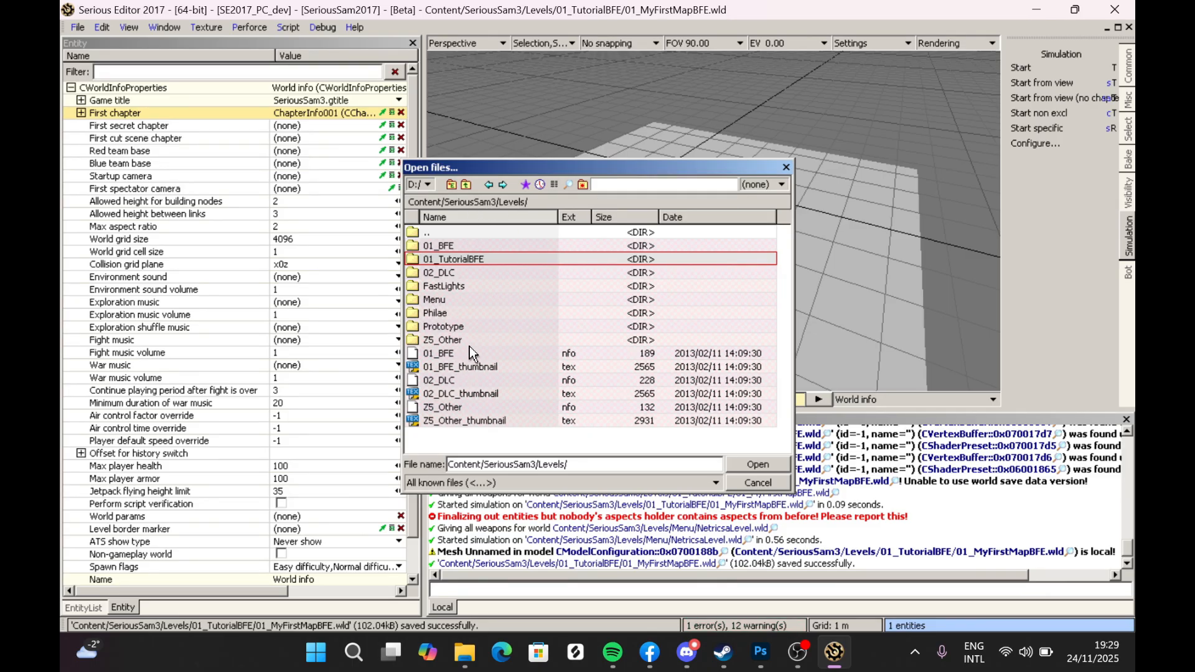
click(448, 354)
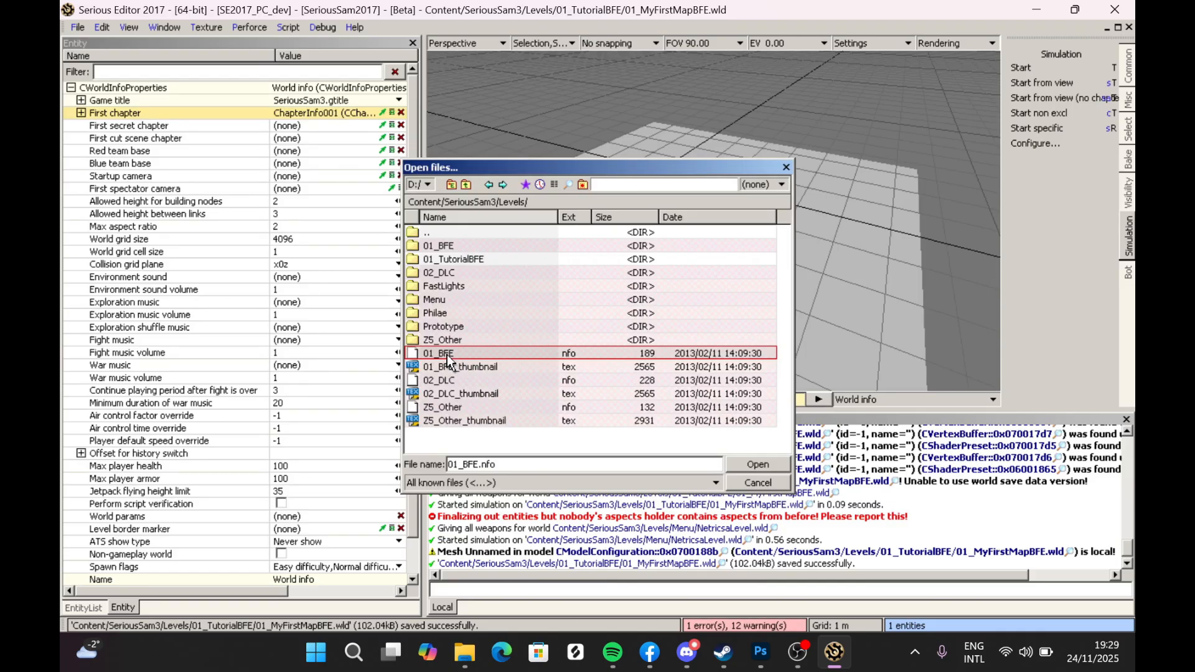
double_click(446, 354)
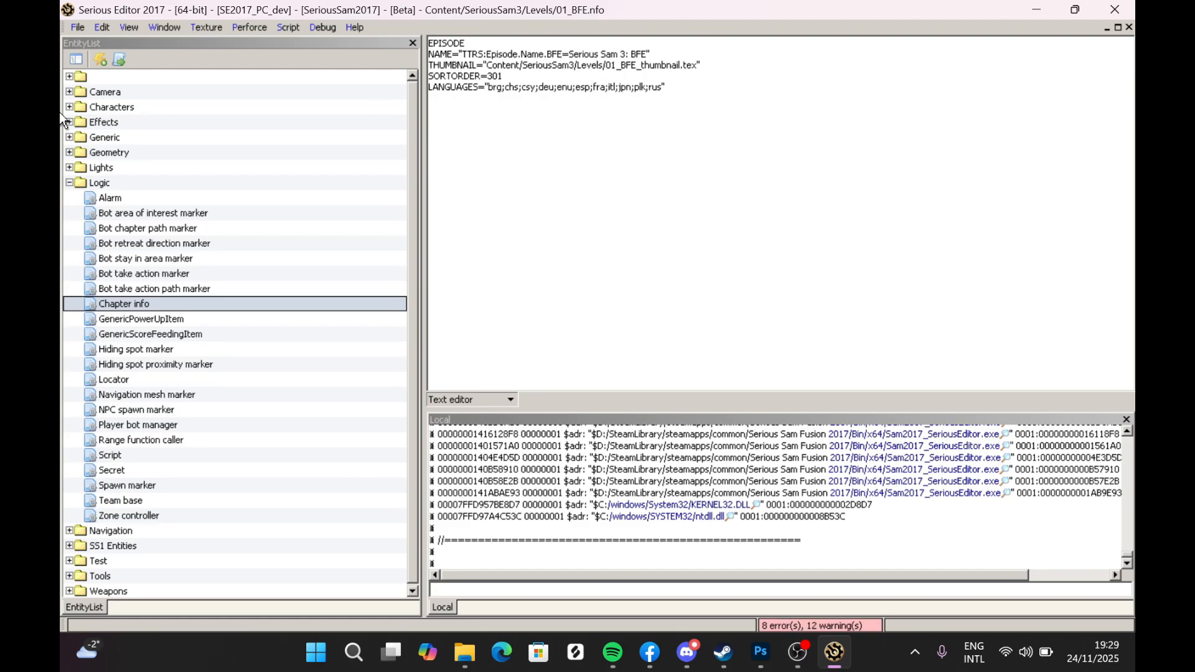
- Save the info file under the name 01_TutorialBFE in the Levels folder
click(78, 27)
click(99, 141)
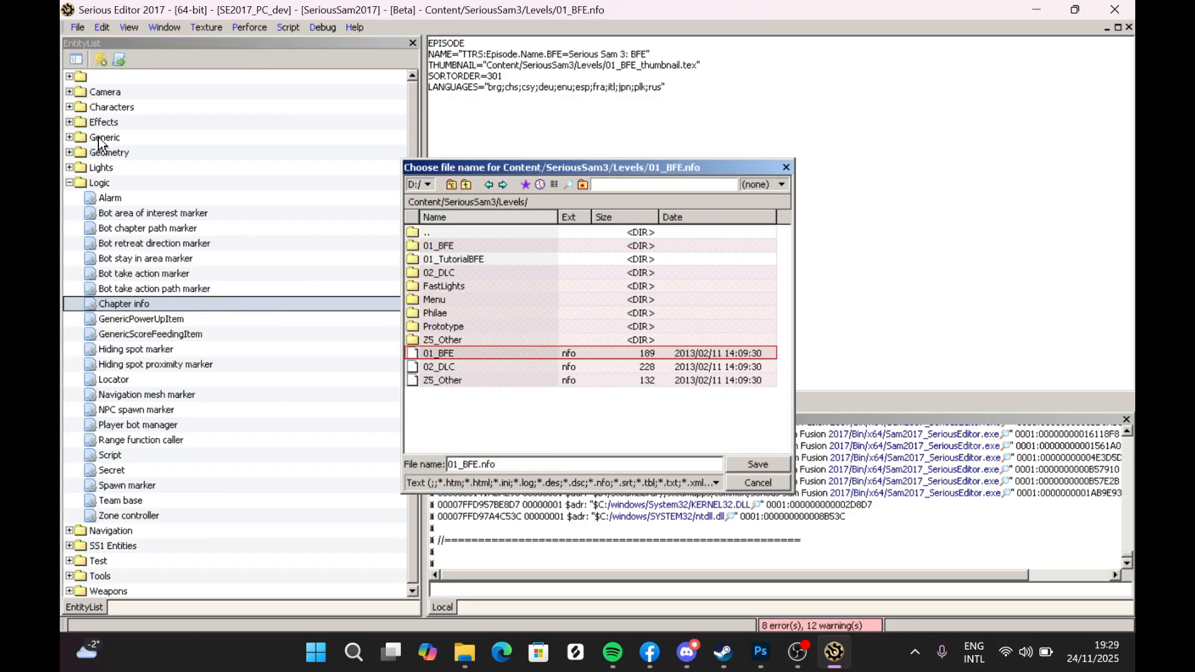
click(449, 260)
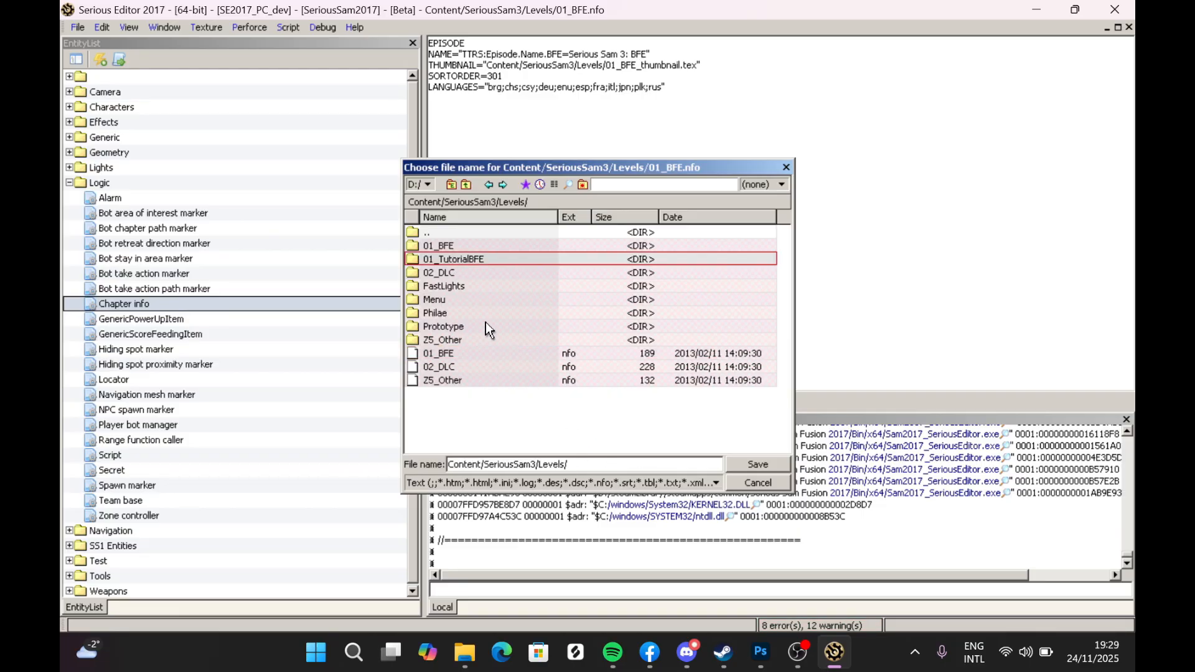
click(574, 466)
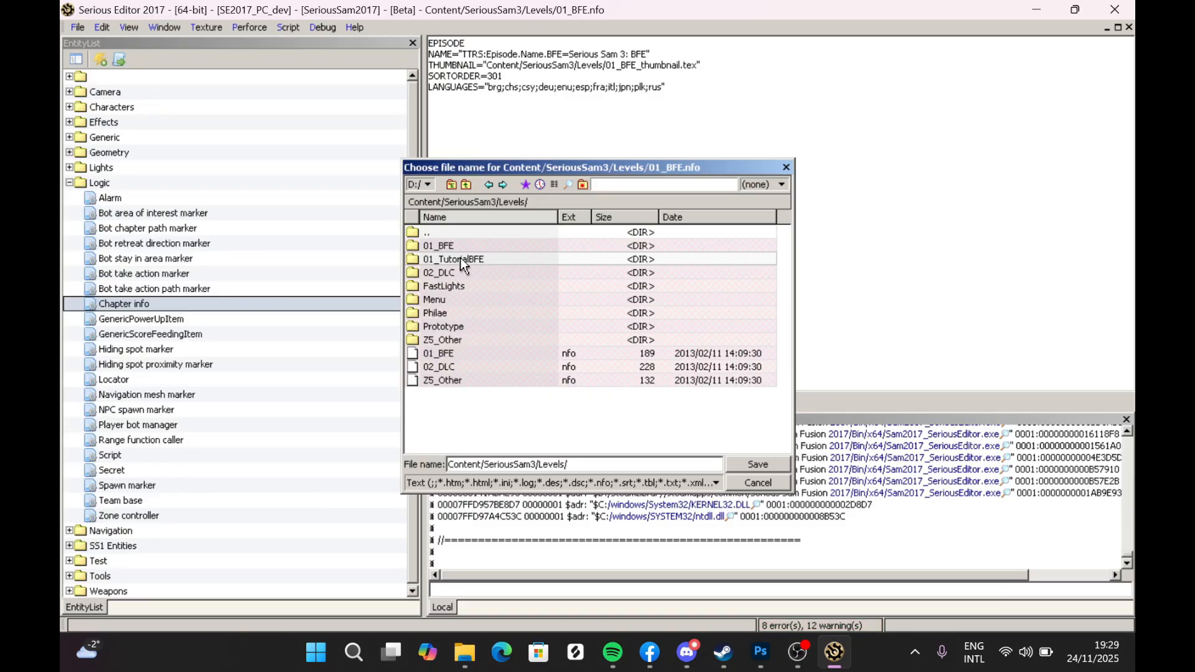
drag(599, 465, 370, 471)
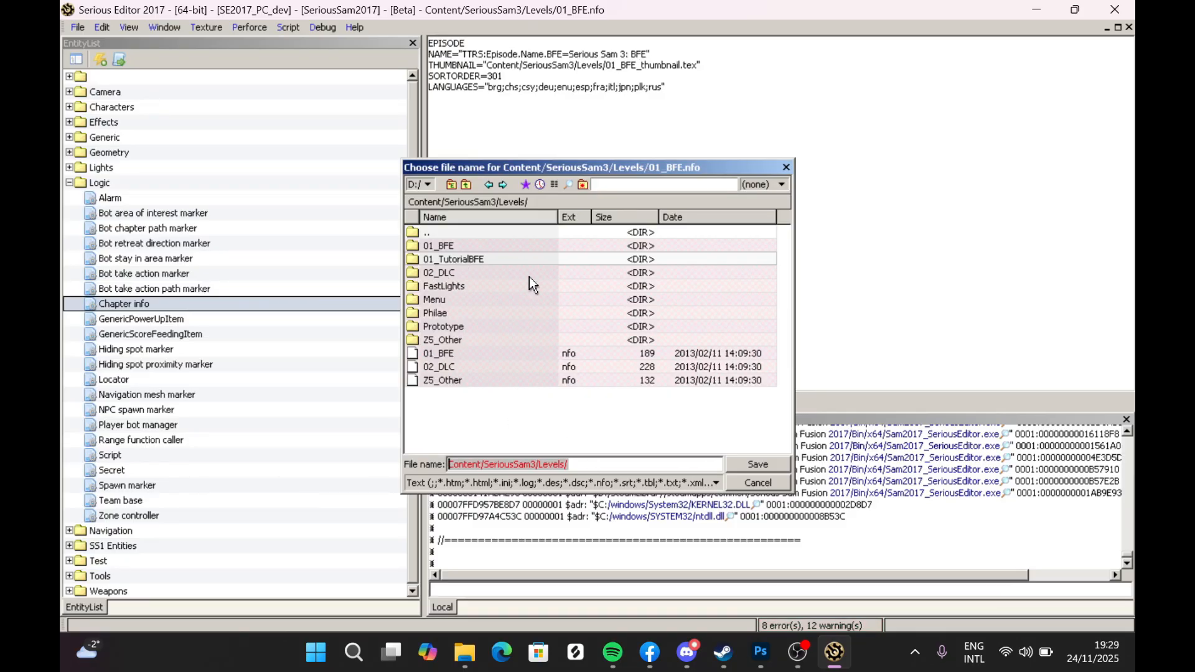
text(01)
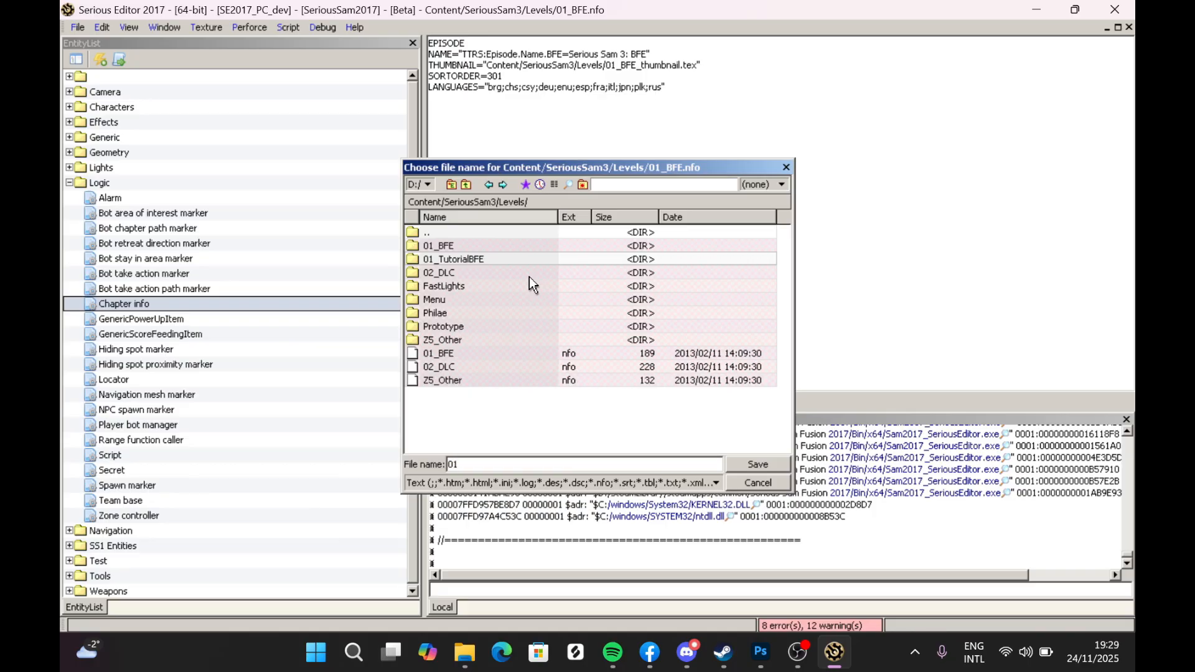
text(_TutorialBFE)
click(738, 464)
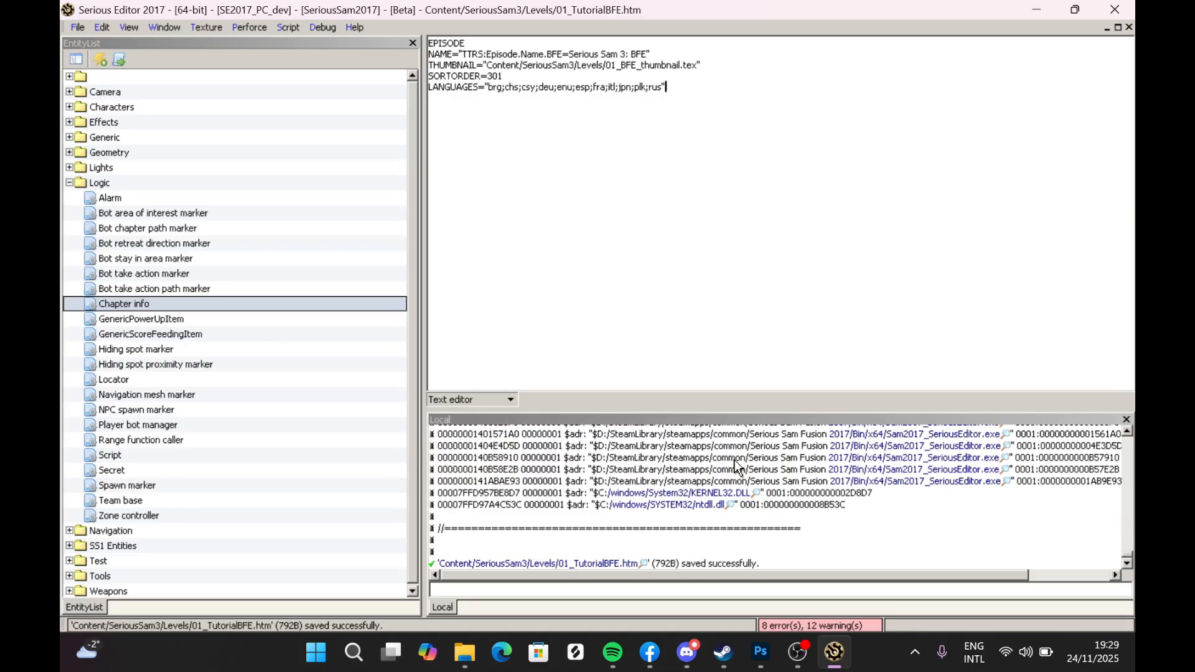
- Switch to File Explorer and open the SteamLibrary steamapps common folder on drive D
mouse_move(468, 643)
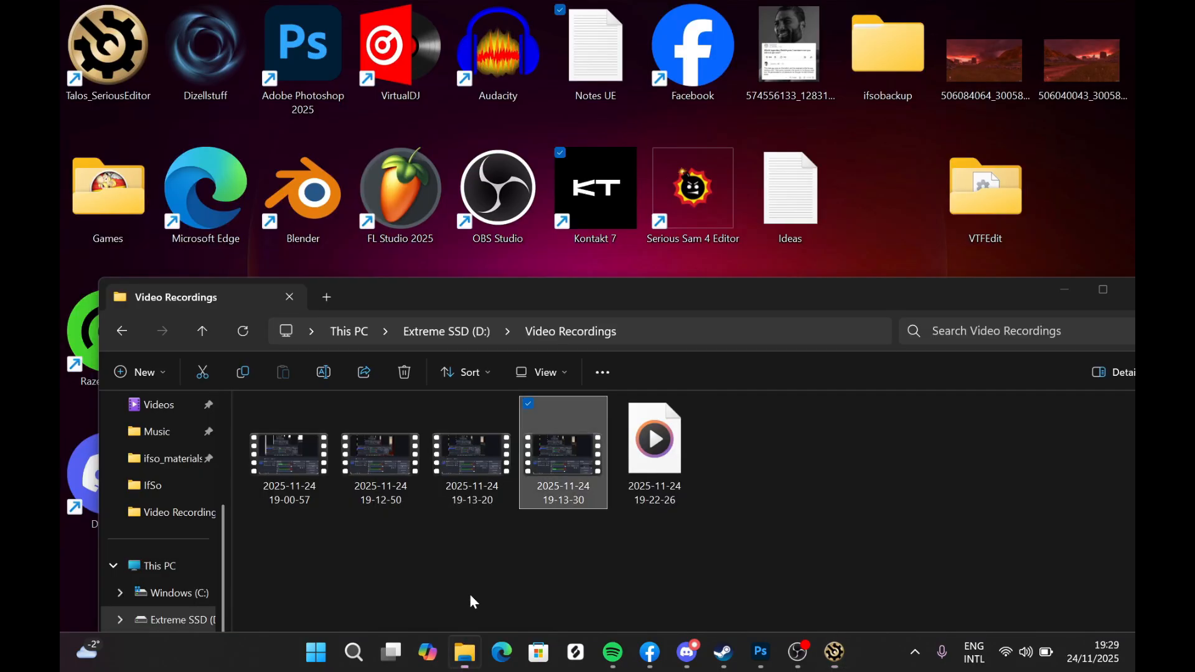
click(470, 593)
drag(443, 308, 522, 64)
click(218, 389)
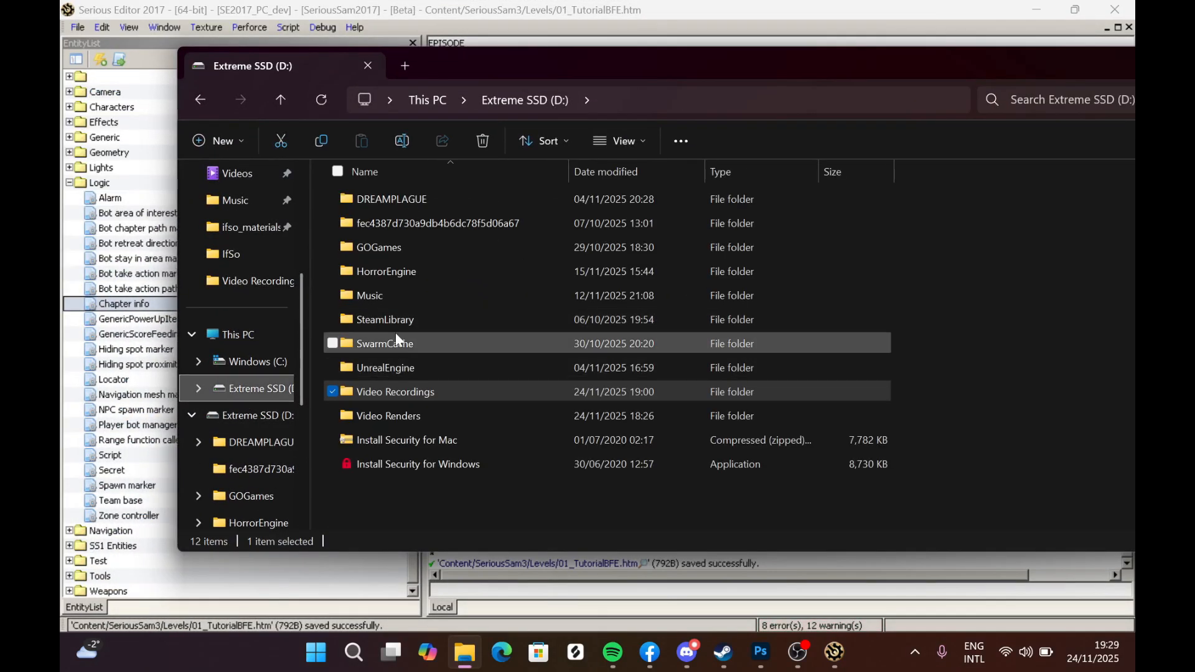
double_click(396, 320)
double_click(387, 200)
double_click(386, 199)
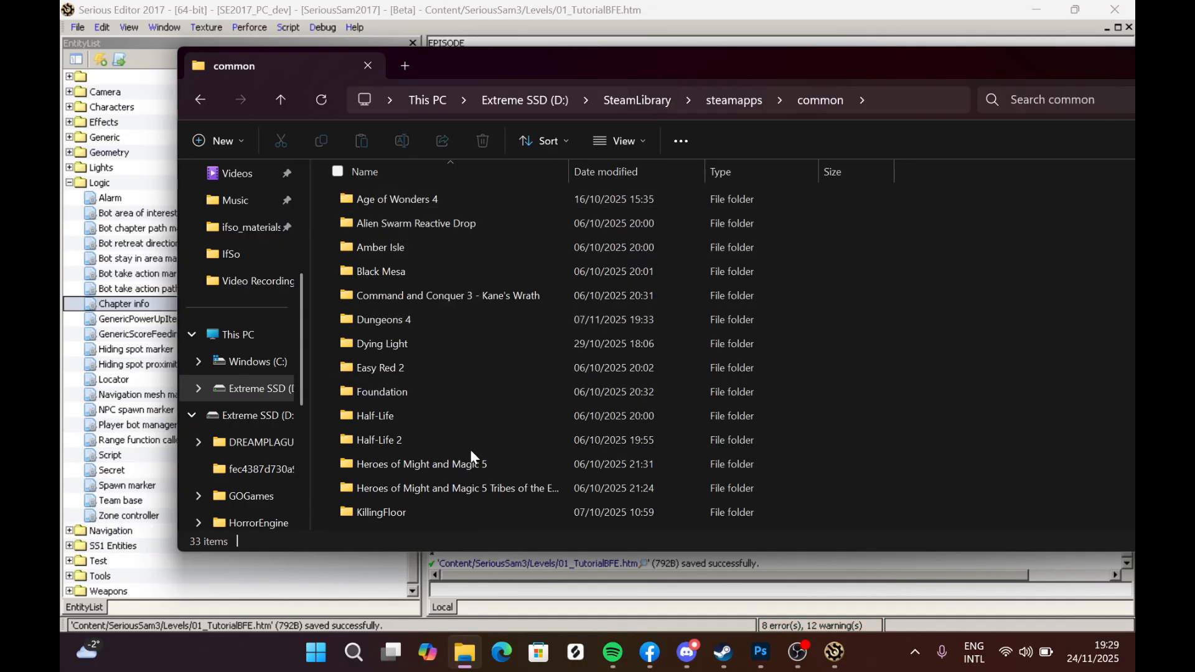
- Open the Serious Sam Fusion 2017 Content, SeriousSam3, Levels folder
scroll(464, 464, down, 4)
click(432, 493)
scroll(436, 504, down, 1)
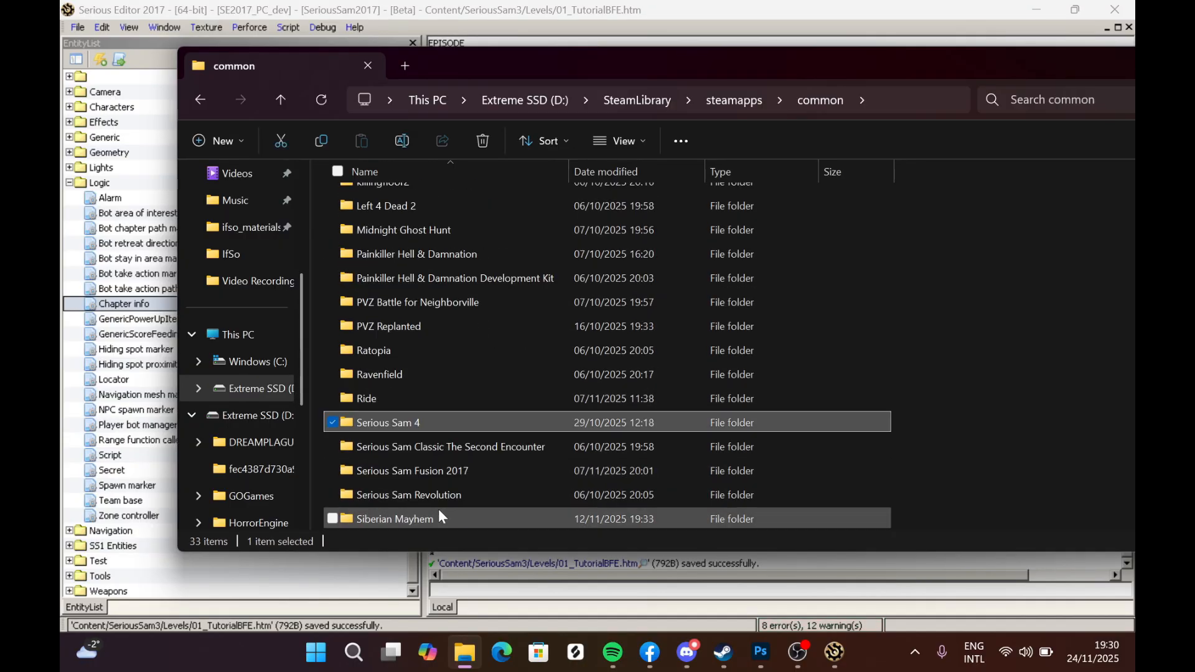
double_click(441, 473)
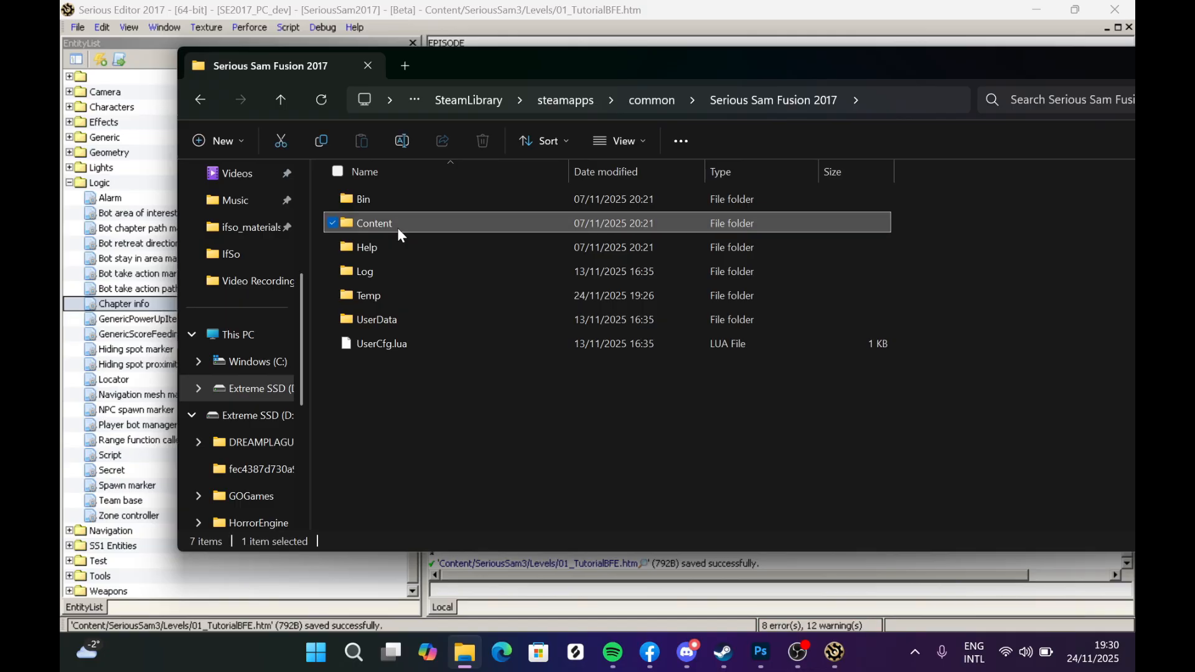
double_click(397, 226)
double_click(401, 200)
double_click(394, 200)
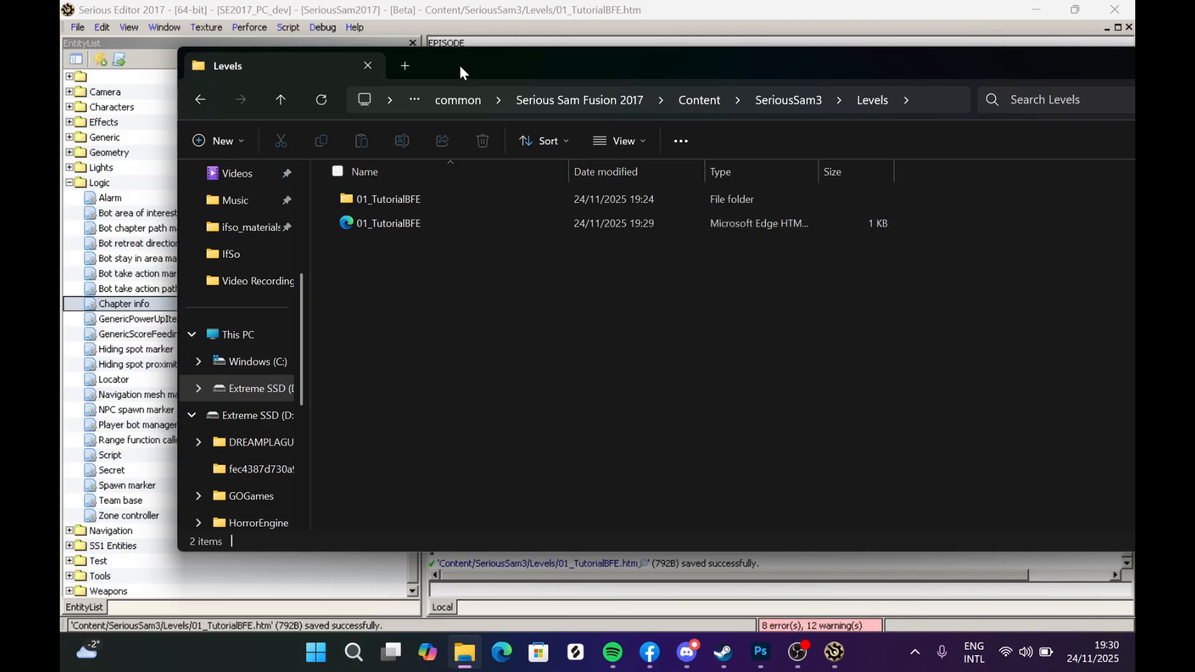
- Save the episode info file again as 01_TutorialBFE.nfo in the Levels folder
drag(463, 71, 765, 347)
click(609, 209)
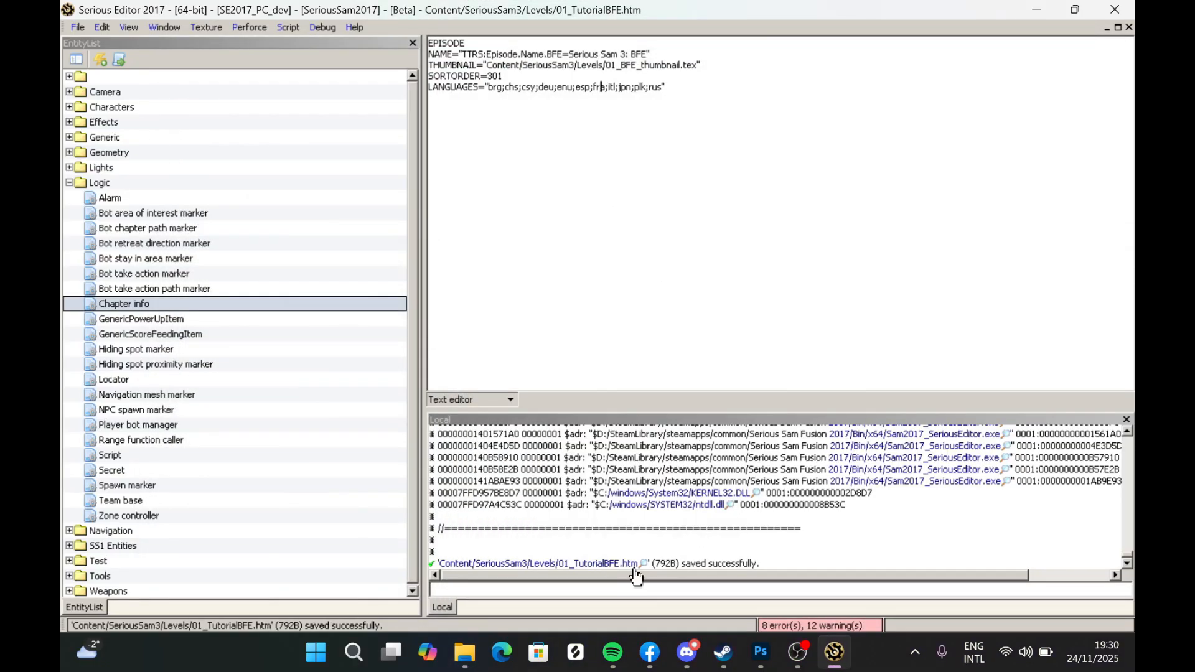
click(77, 27)
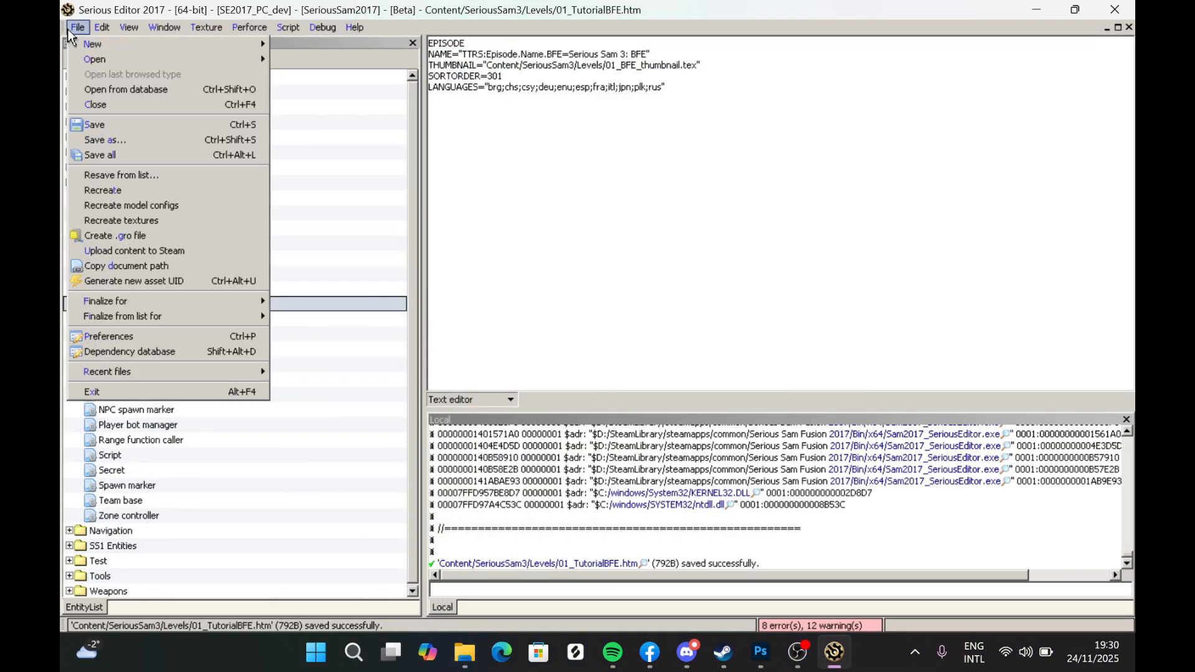
click(130, 137)
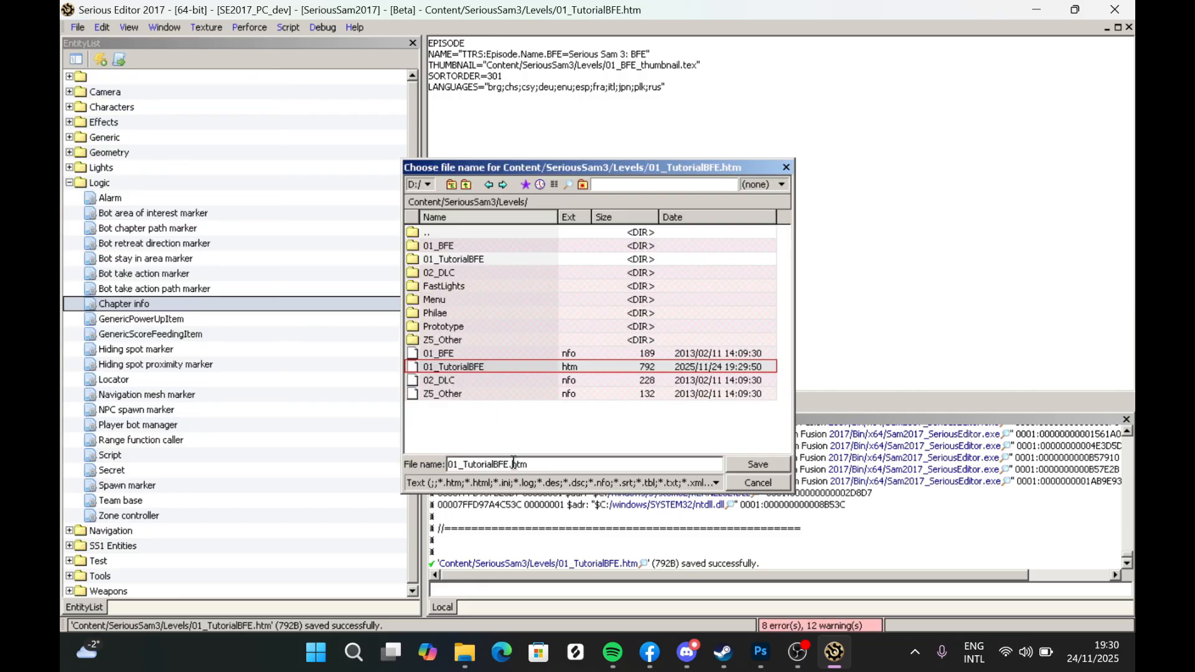
drag(514, 464, 568, 464)
key(BackSpace)
key(BackSpace)
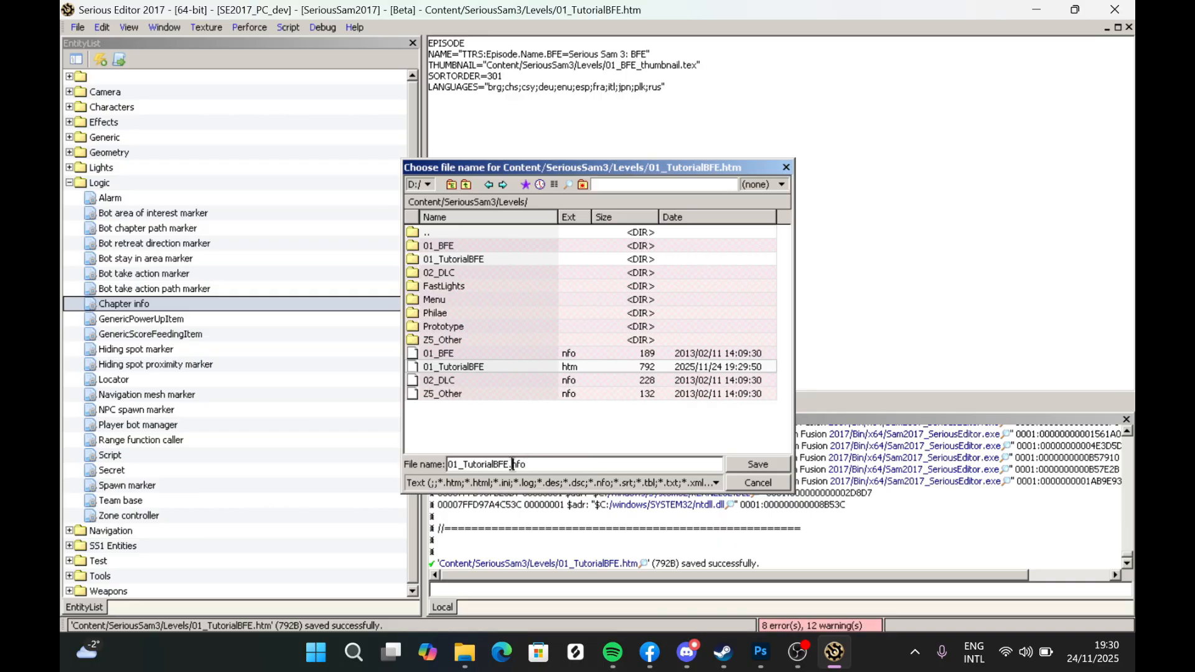
key(Left)
key(BackSpace)
text(E)
click(738, 465)
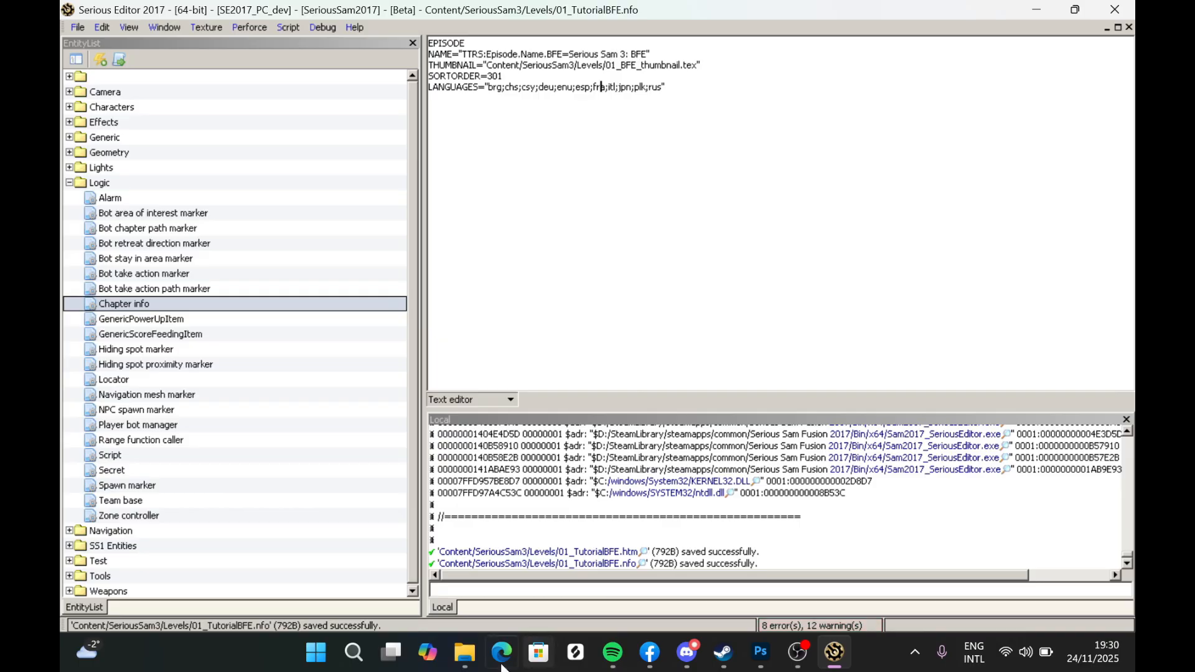
- In File Explorer, delete the leftover 01_TutorialBFE .htm file from the Levels folder
click(479, 664)
drag(731, 314, 552, 113)
click(479, 281)
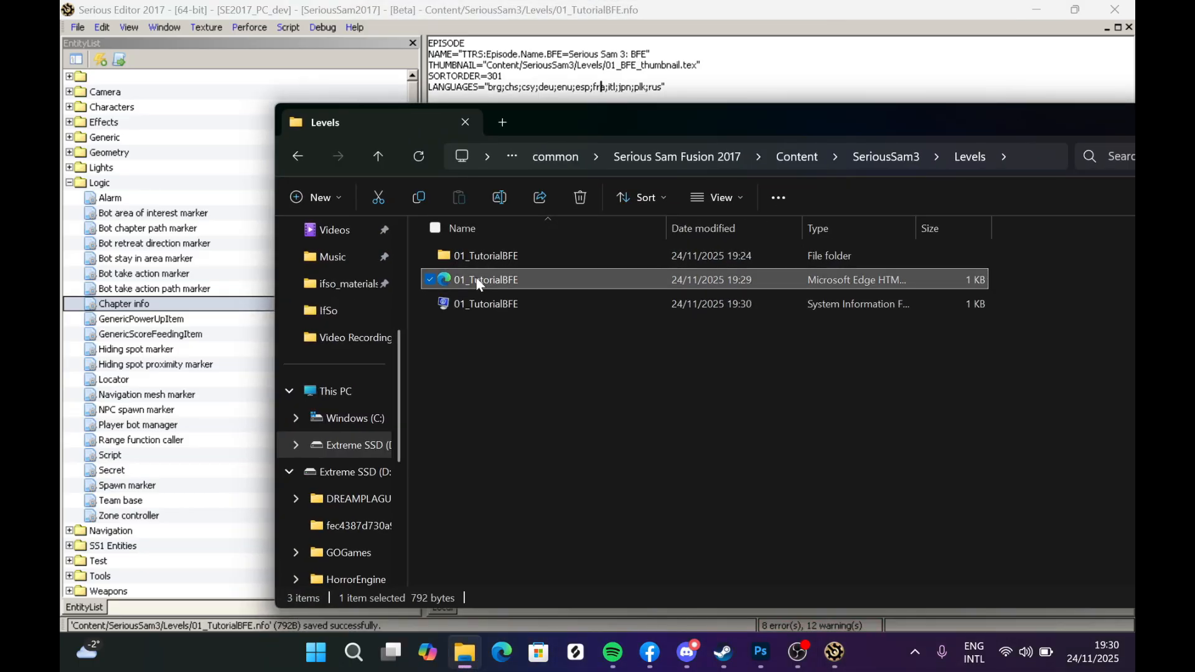
key(Delete)
drag(496, 336, 547, 342)
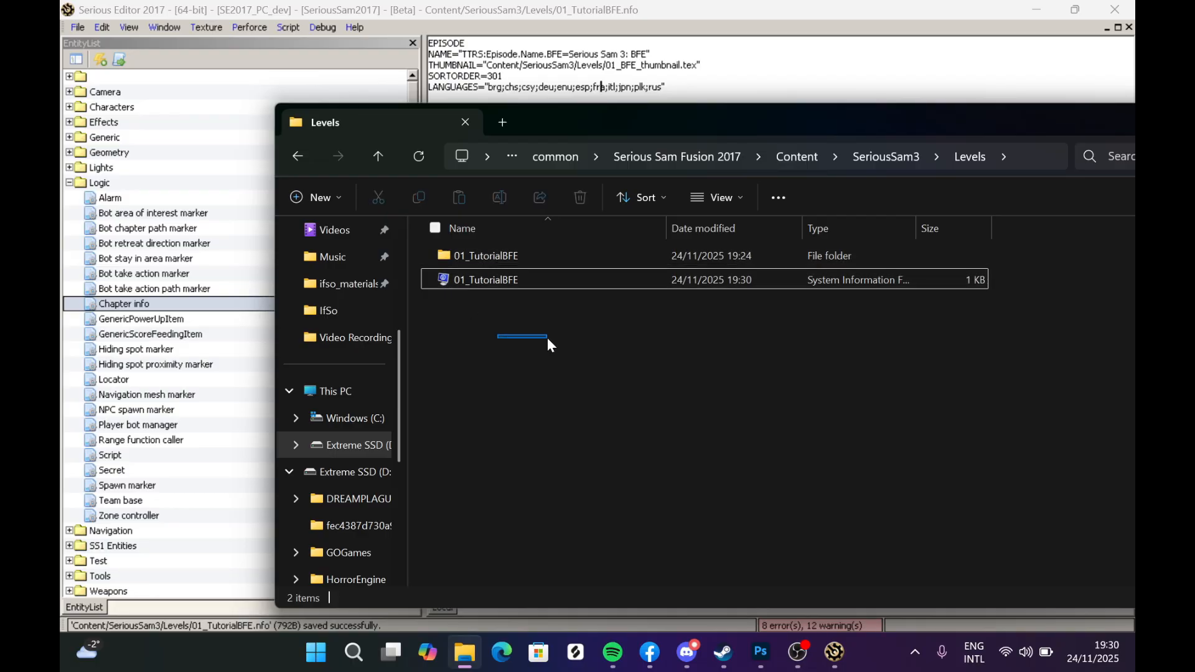
drag(796, 314, 900, 285)
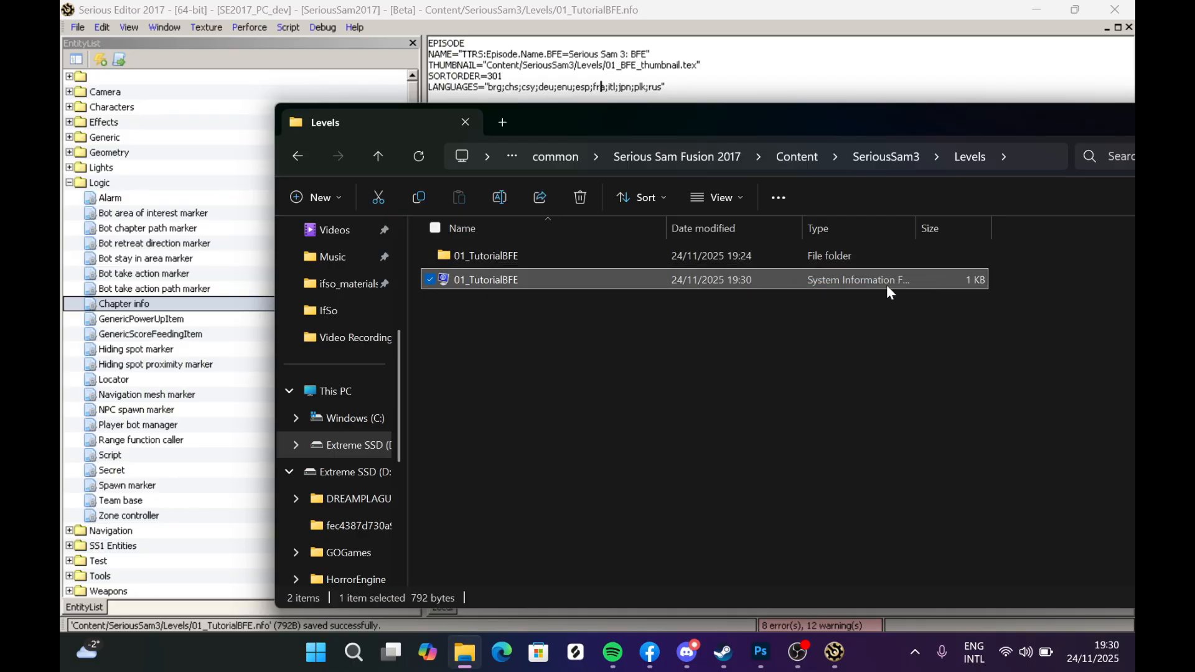
click(476, 319)
click(478, 256)
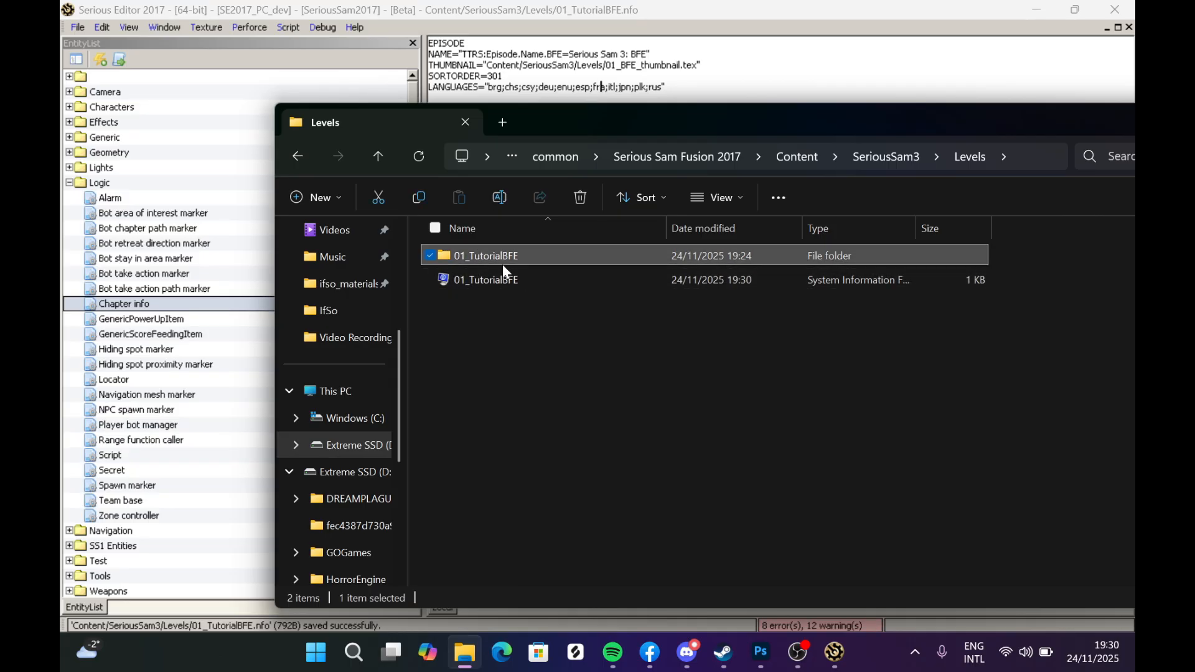
click(522, 307)
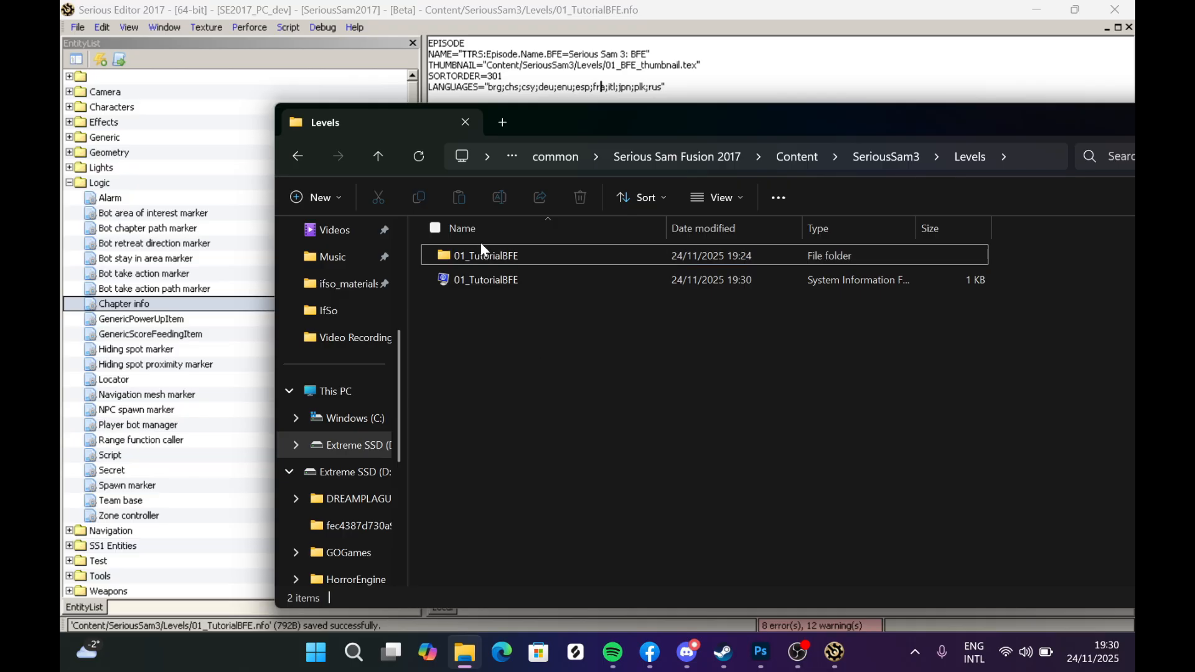
- Set the episode name key to 01_TutorialBFE and its display name to My BFE Tutorial
click(506, 55)
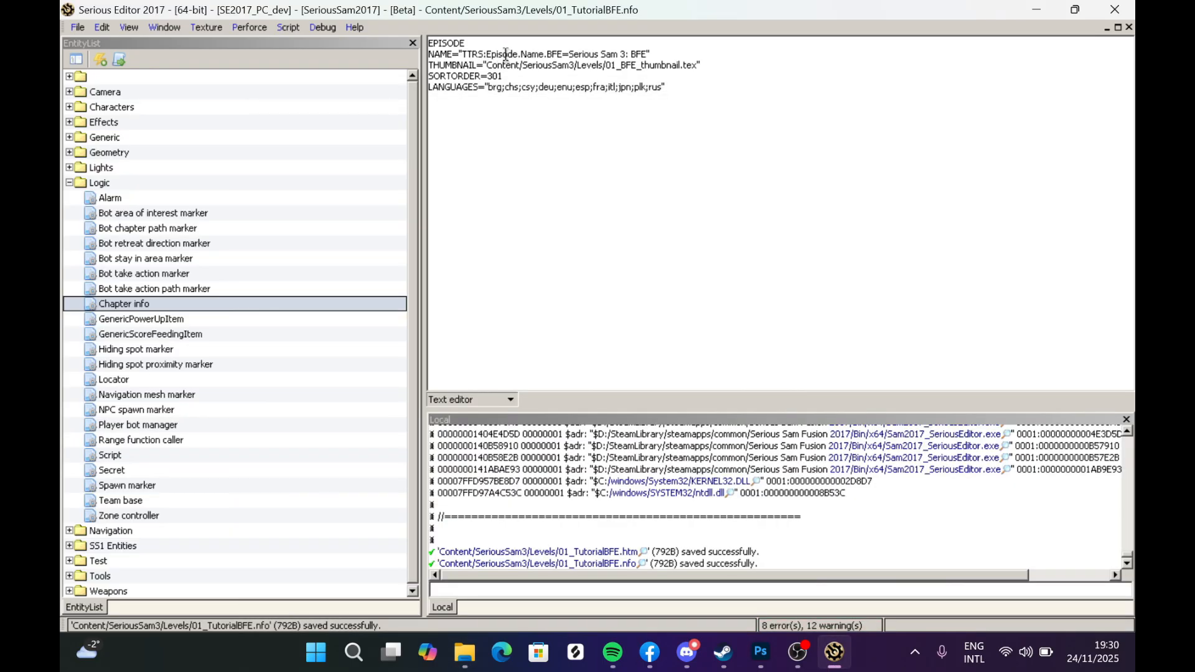
drag(547, 55, 576, 55)
text(01_TutorialBFE)
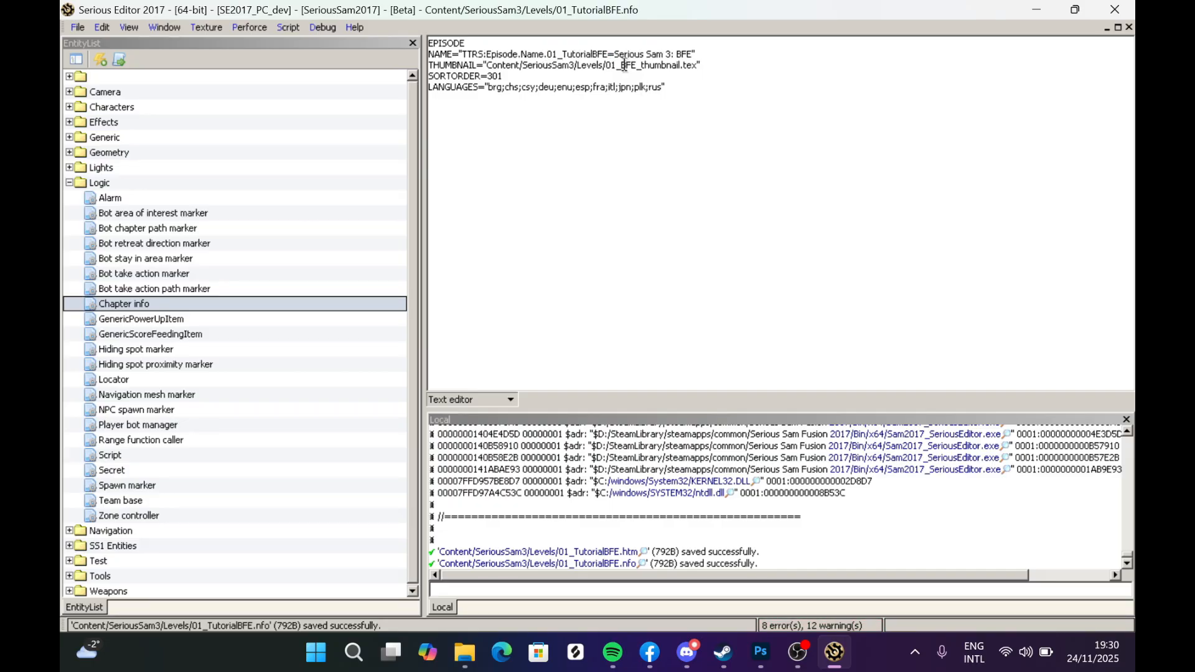
drag(614, 54, 694, 54)
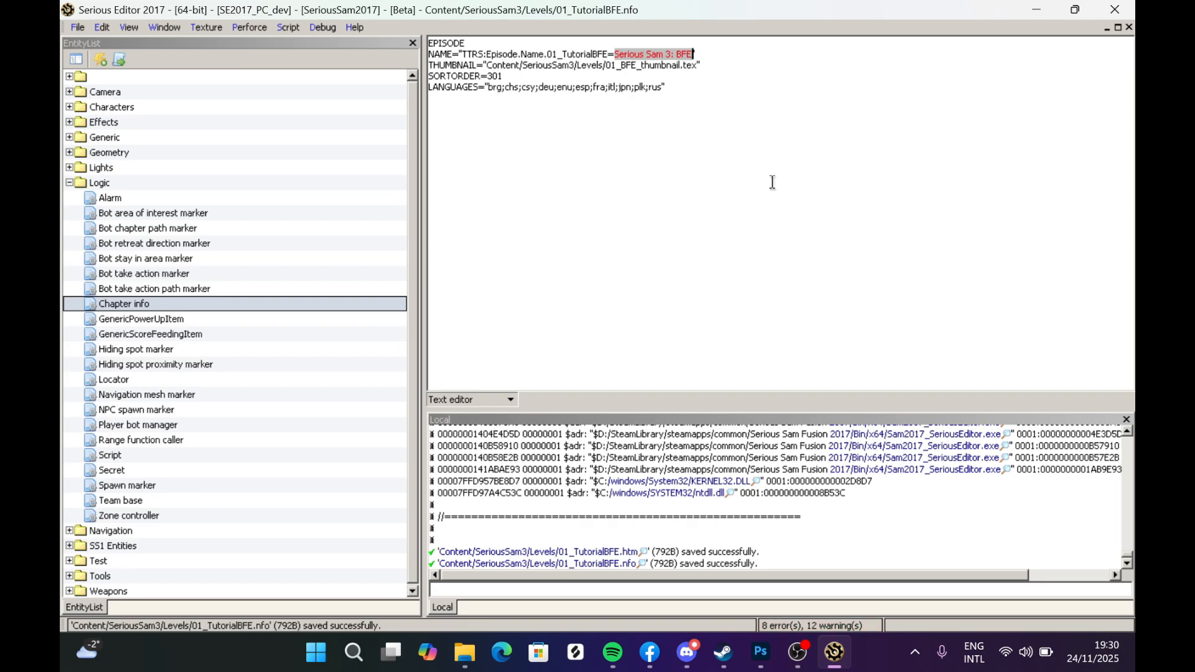
text(My BFE)
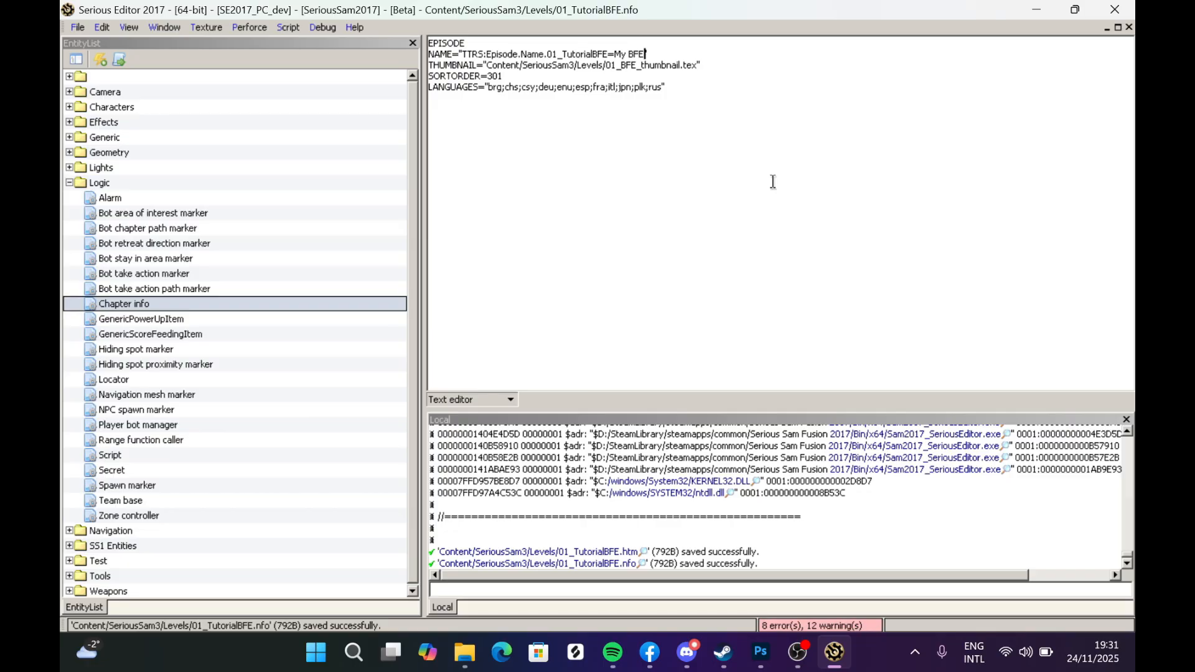
text( Tutorial)
click(657, 117)
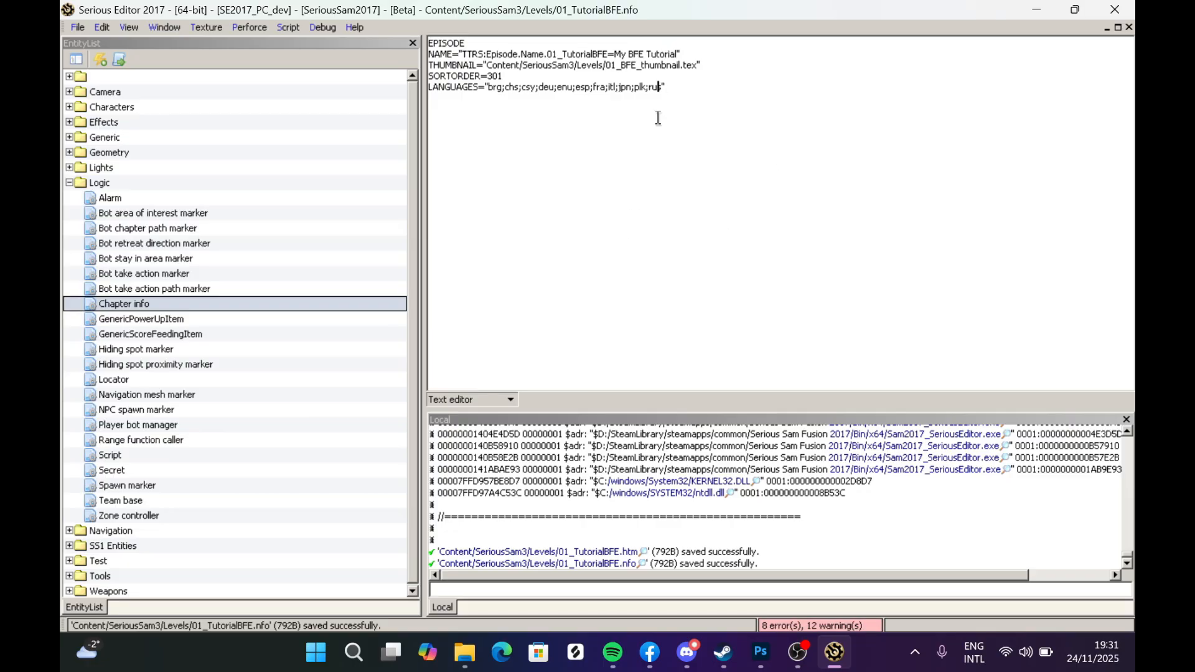
- Save the edited episode info file and close its text editor
click(71, 28)
click(148, 124)
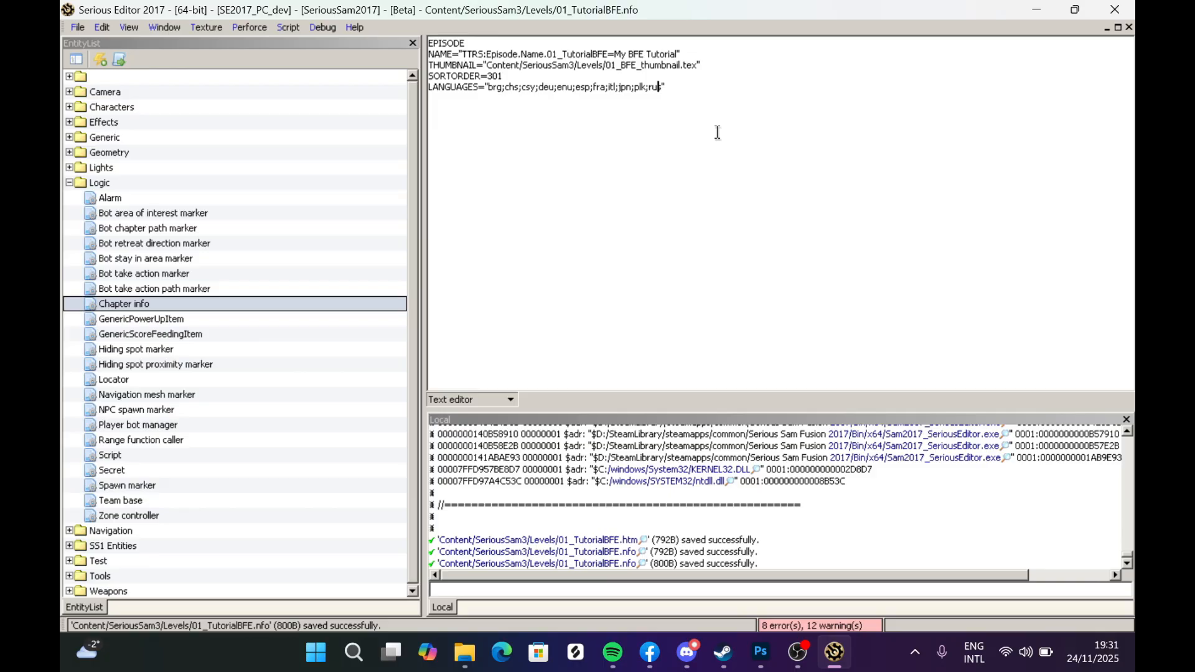
drag(667, 87, 747, 112)
click(712, 92)
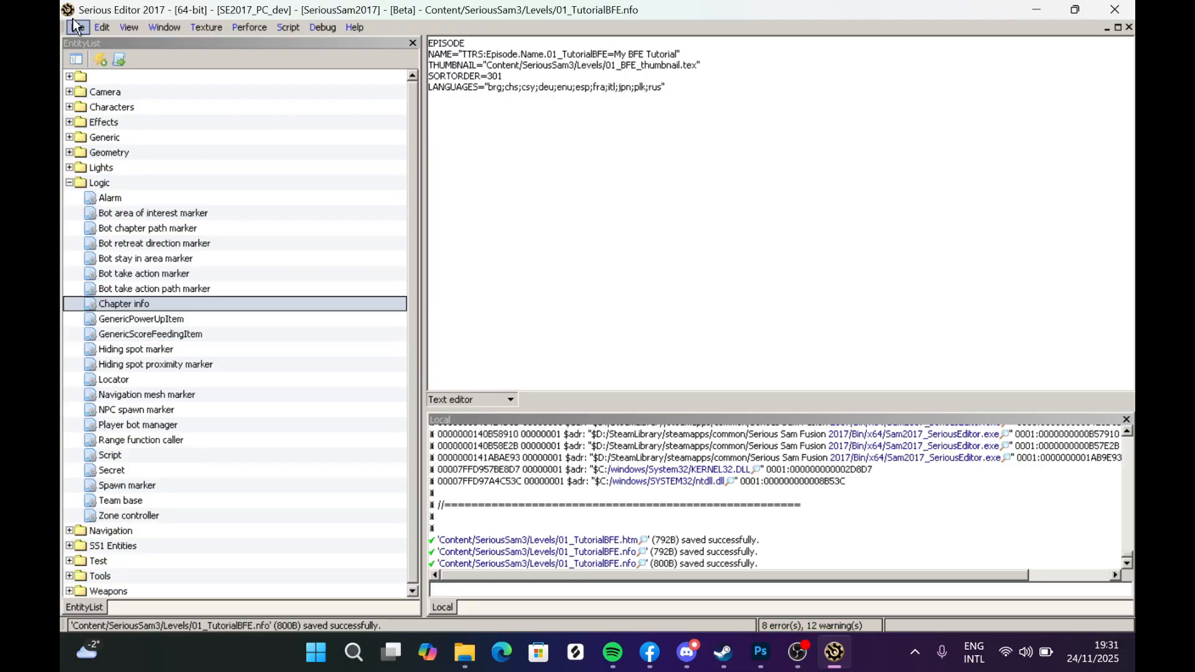
click(101, 28)
mouse_move(77, 28)
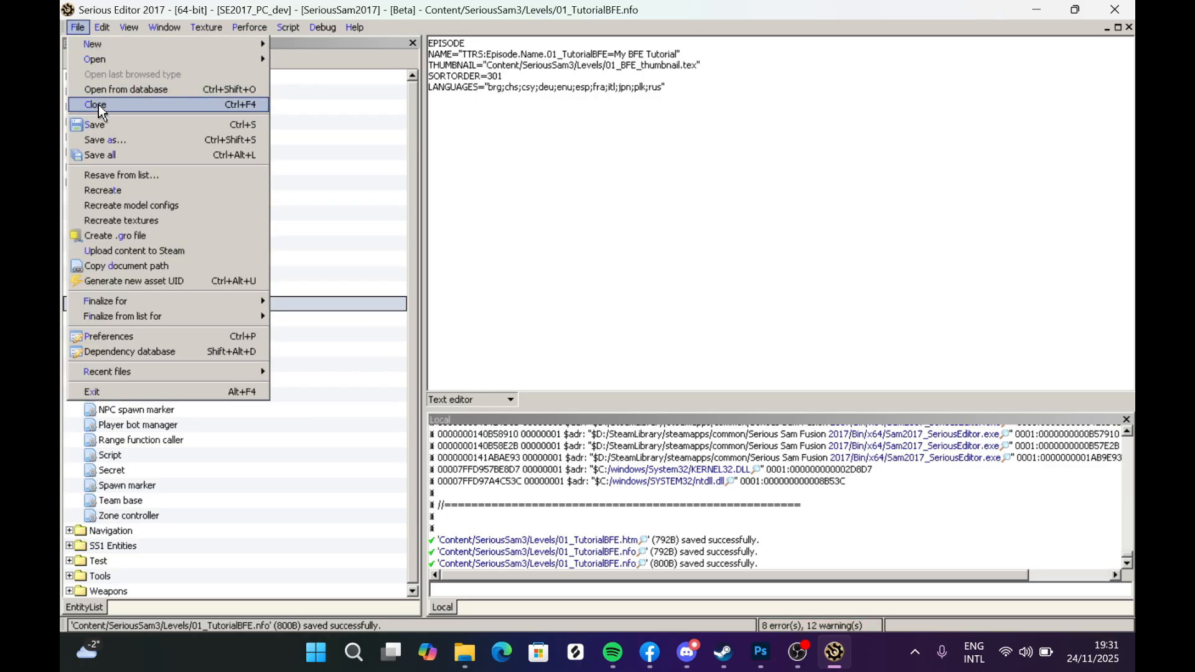
click(101, 107)
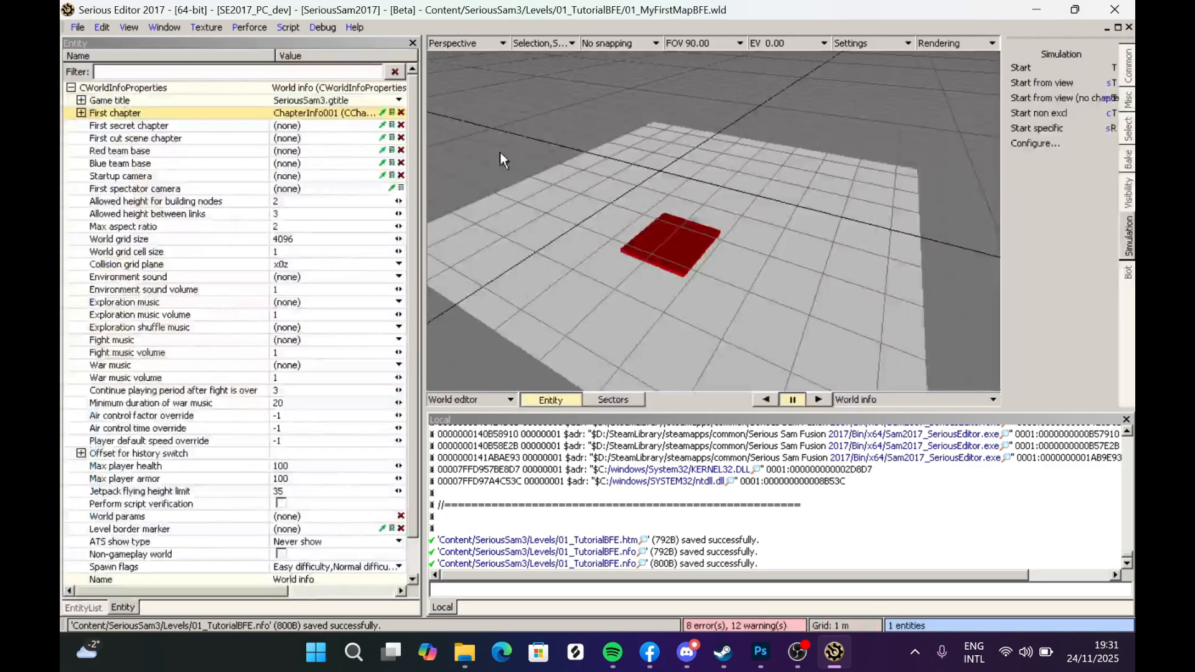
- Open the level info file 01_CairoSquare.nfo from Levels/01_BFE/01_CairoSquare
click(77, 27)
mouse_move(249, 62)
click(324, 79)
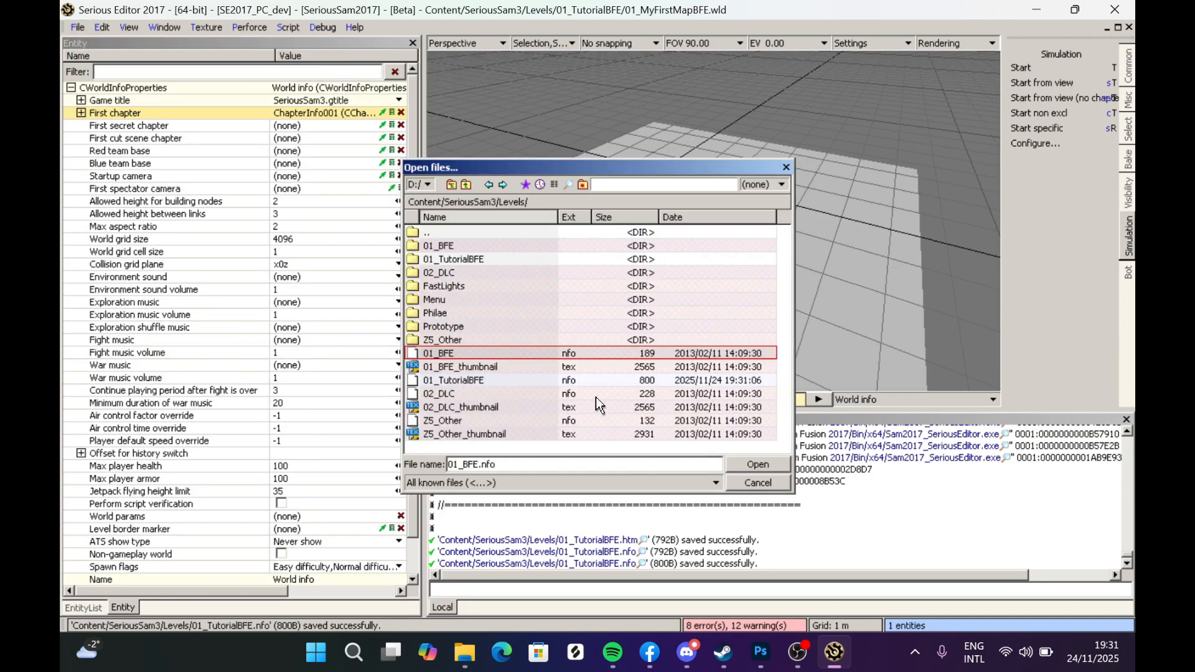
double_click(446, 246)
click(476, 248)
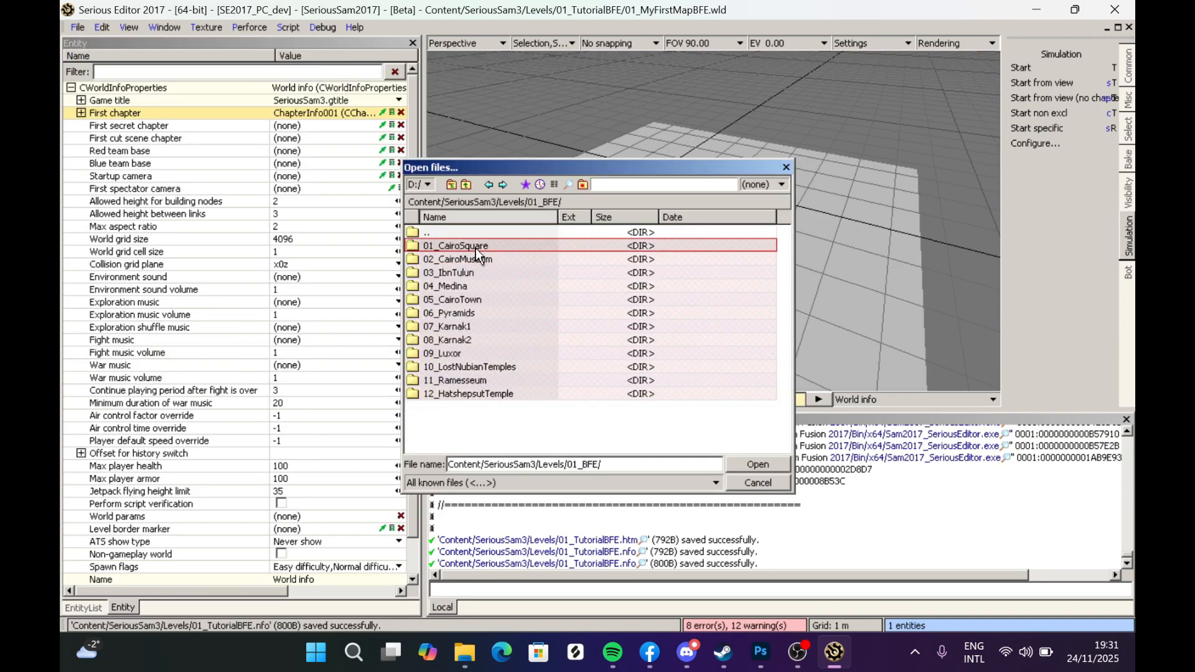
double_click(475, 248)
click(517, 382)
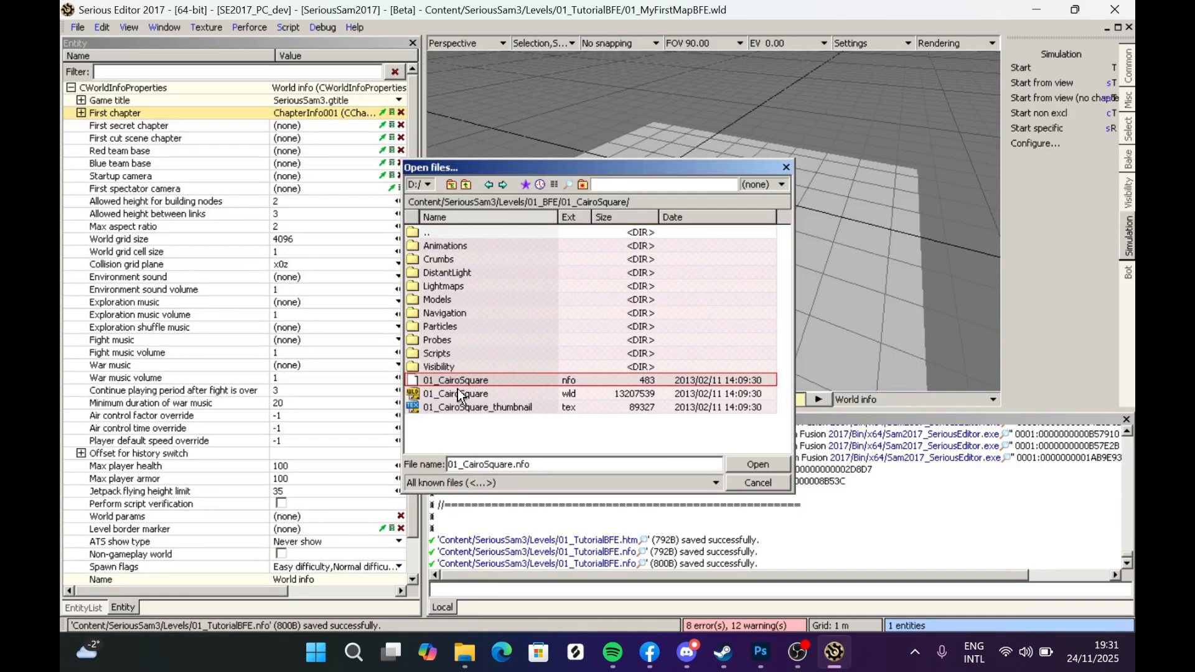
double_click(568, 384)
- Start saving a copy of the level info file and browse to the Levels/01_TutorialBFE folder
click(75, 27)
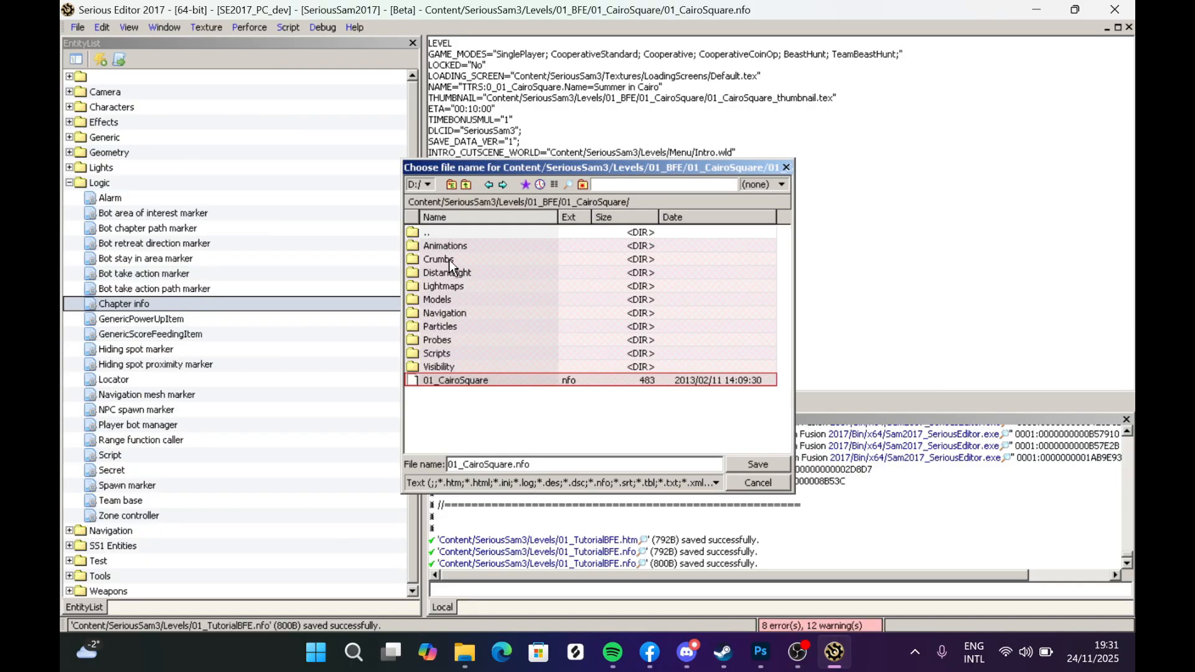
double_click(450, 228)
double_click(450, 229)
double_click(458, 259)
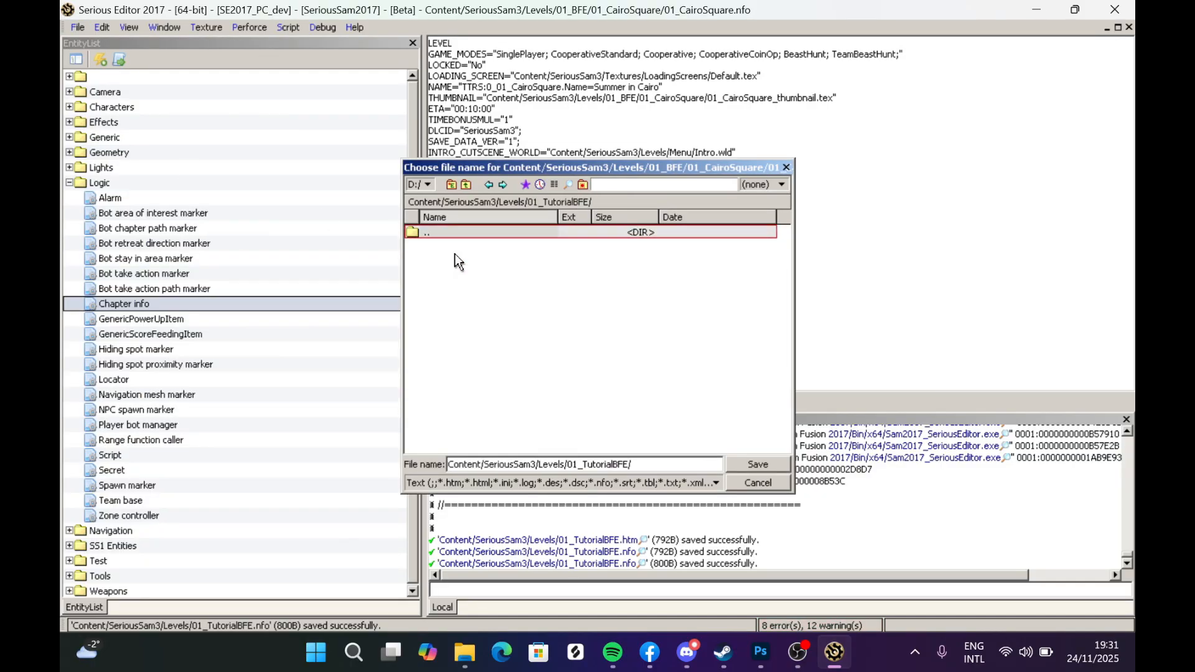
- In File Explorer, open the 01_TutorialBFE folder and copy the world file name 01_MyFirstMapBFE
click(464, 652)
double_click(482, 258)
click(519, 257)
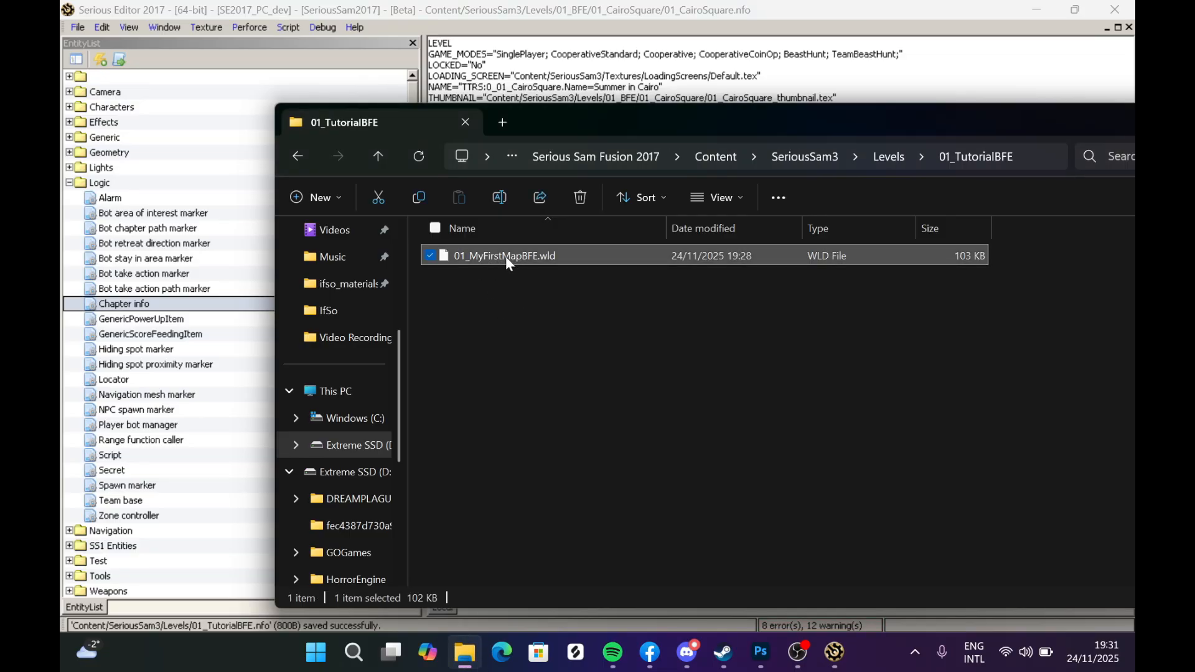
click(505, 255)
key(ctrl+c)
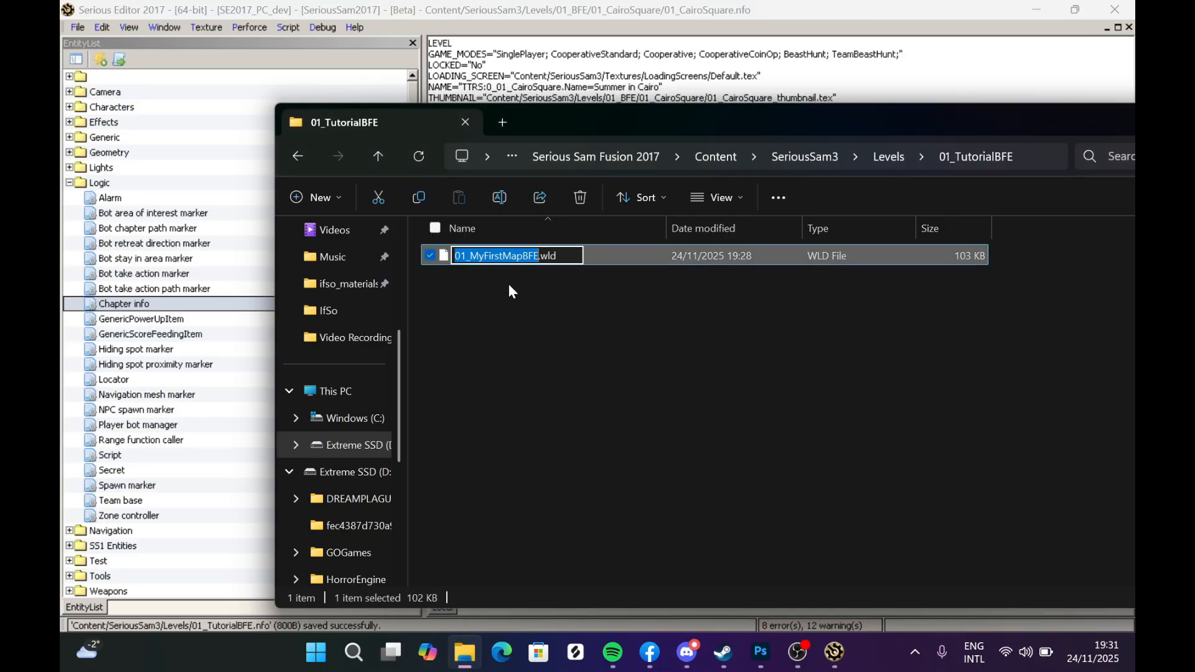
click(528, 326)
drag(556, 129, 554, 311)
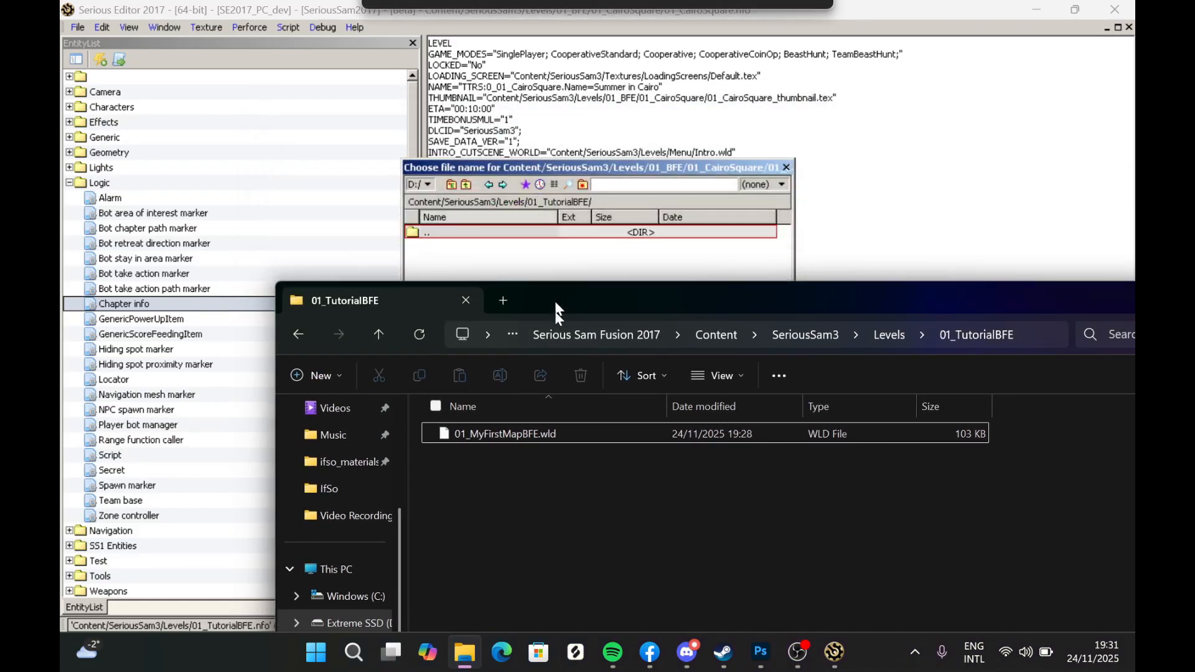
click(550, 293)
- Save the level info copy as 01_MyFirstMapBFE.nfo
click(681, 469)
key(ctrl+a)
key(ctrl+v)
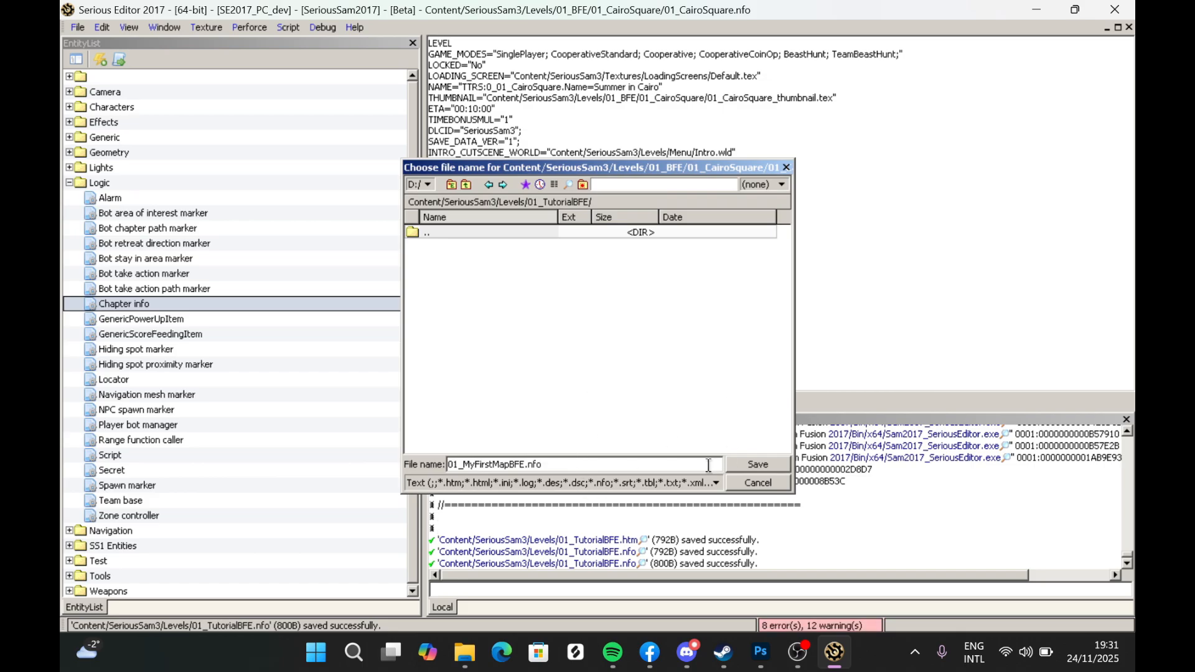
click(756, 463)
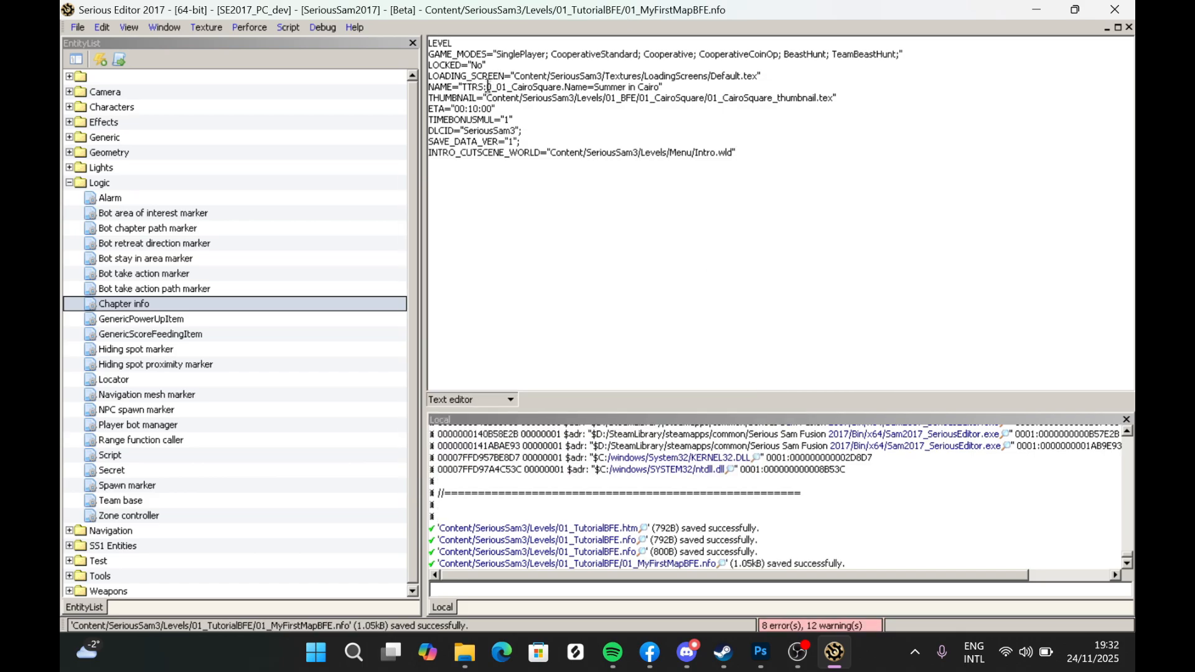
- Replace the level name key 0_01_CairoSquare with 01_MyFirstMapBFE in the NAME line
drag(484, 87, 543, 88)
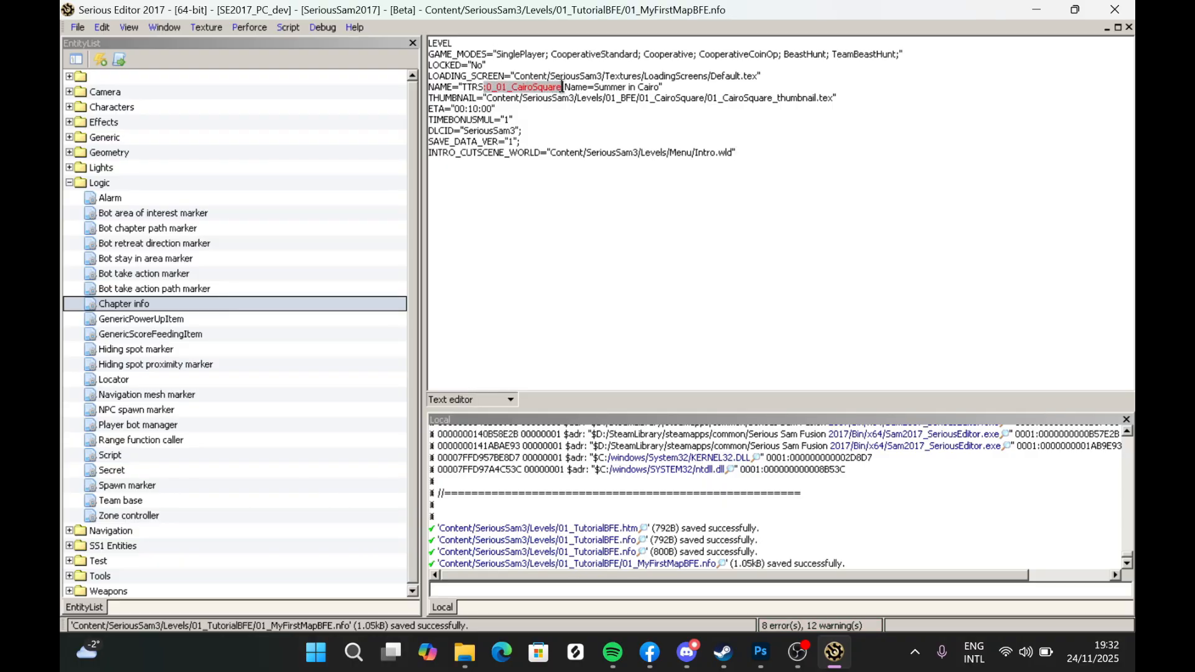
key(ctrl+v)
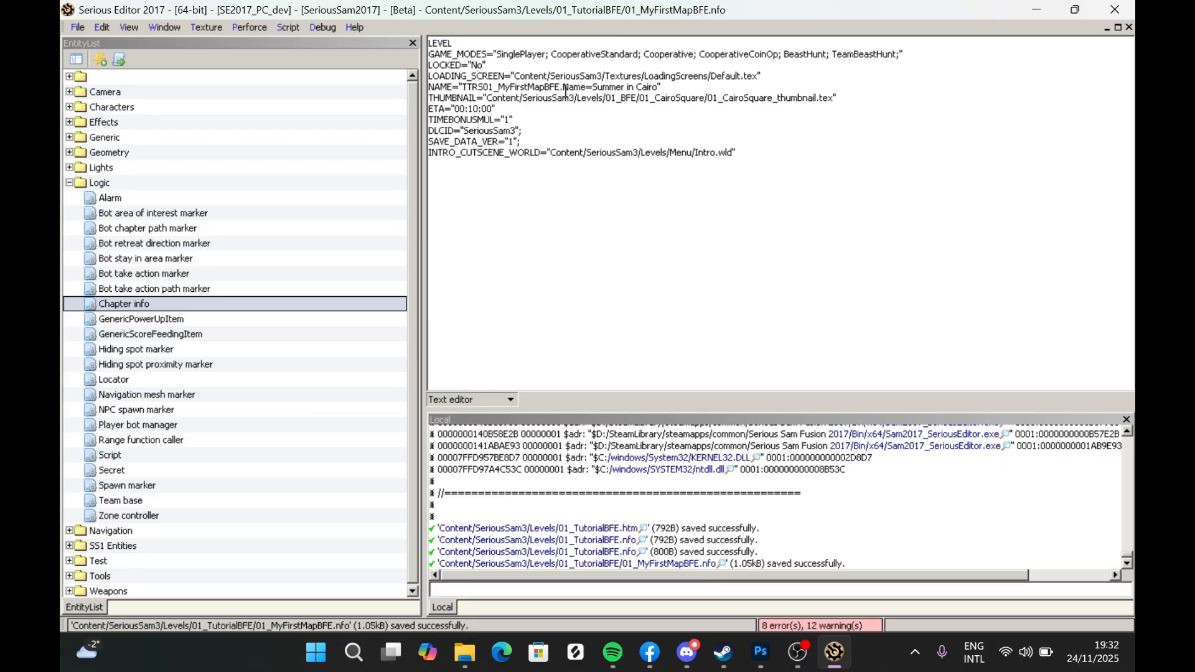
drag(562, 86, 484, 86)
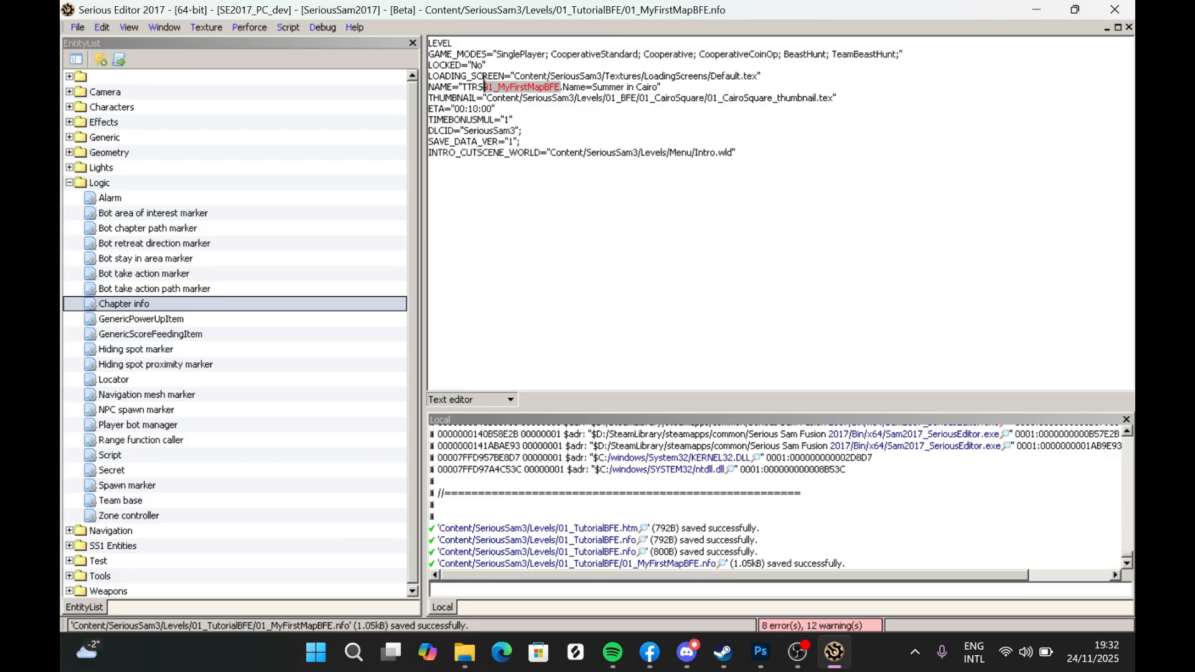
click(490, 87)
- Reopen the original 01_CairoSquare.nfo to compare with the new level info file
click(77, 28)
mouse_move(100, 64)
click(341, 76)
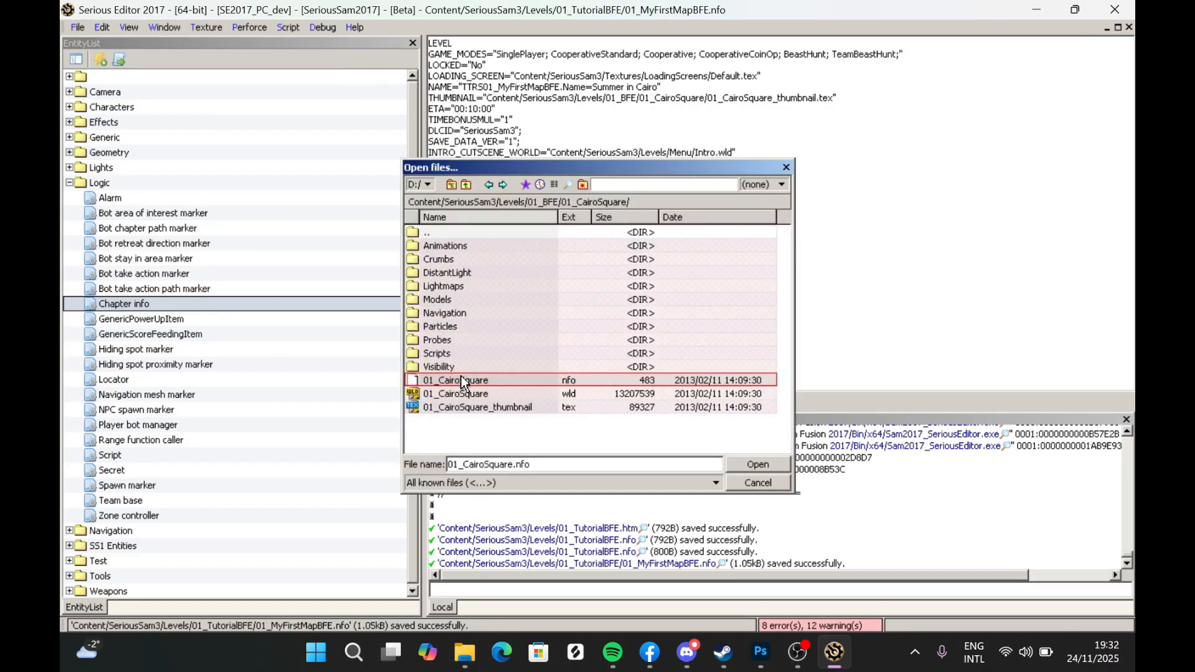
double_click(461, 380)
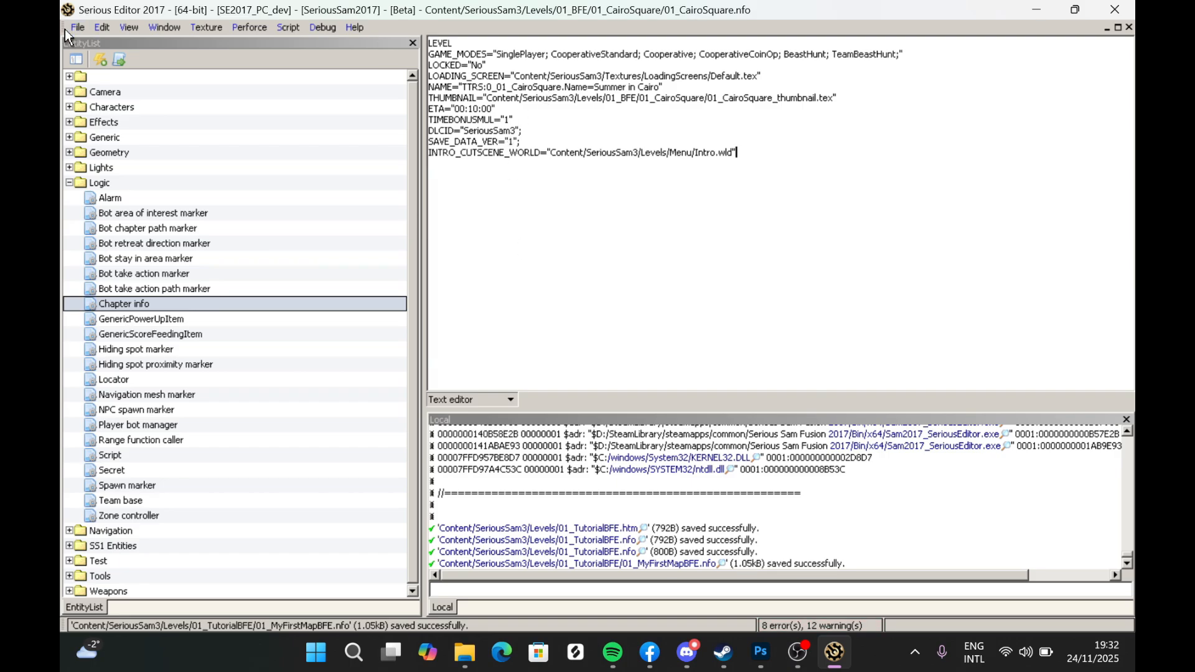
- Tile the document windows horizontally and close the original CairoSquare info editor
click(178, 29)
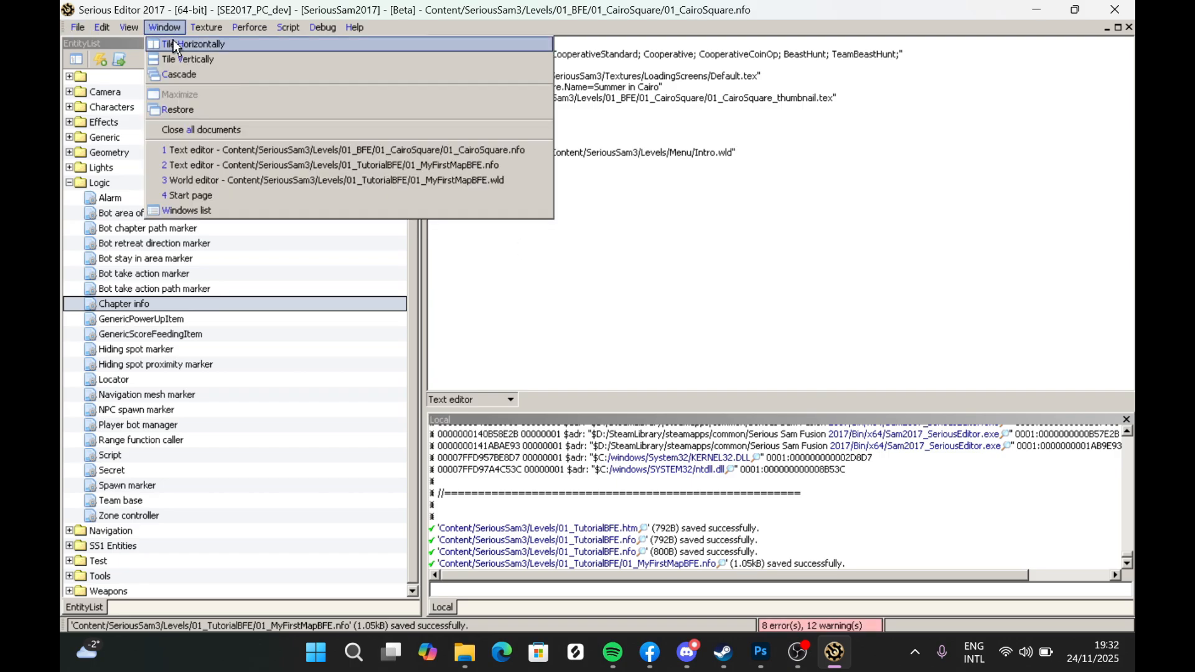
click(174, 39)
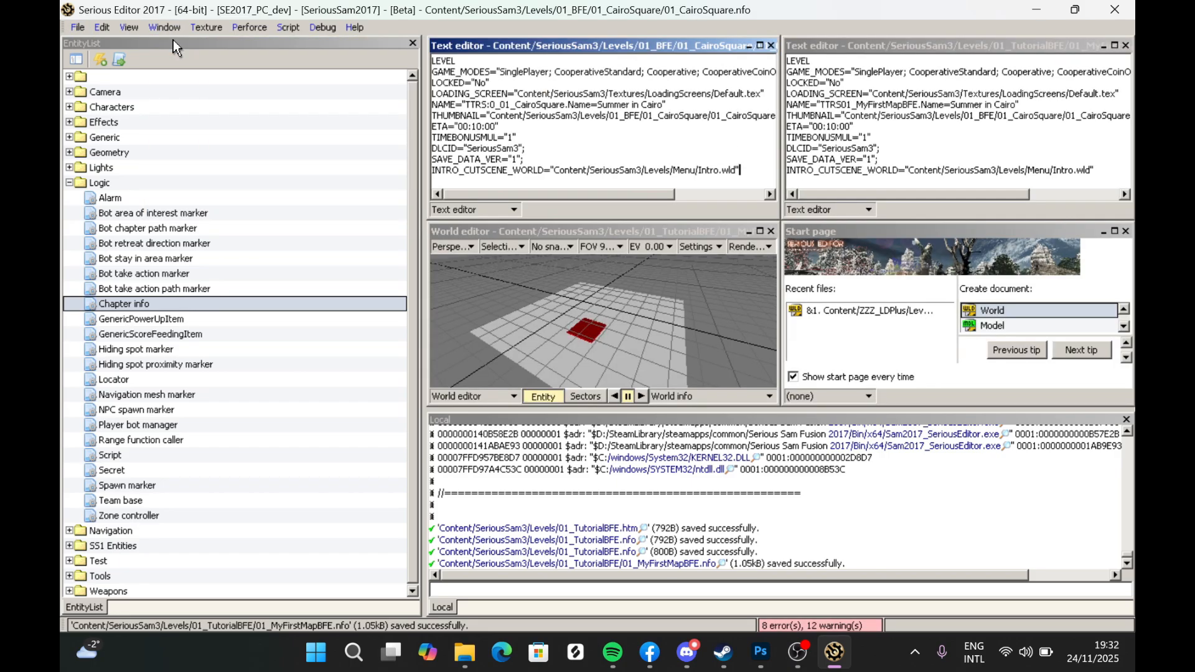
click(773, 46)
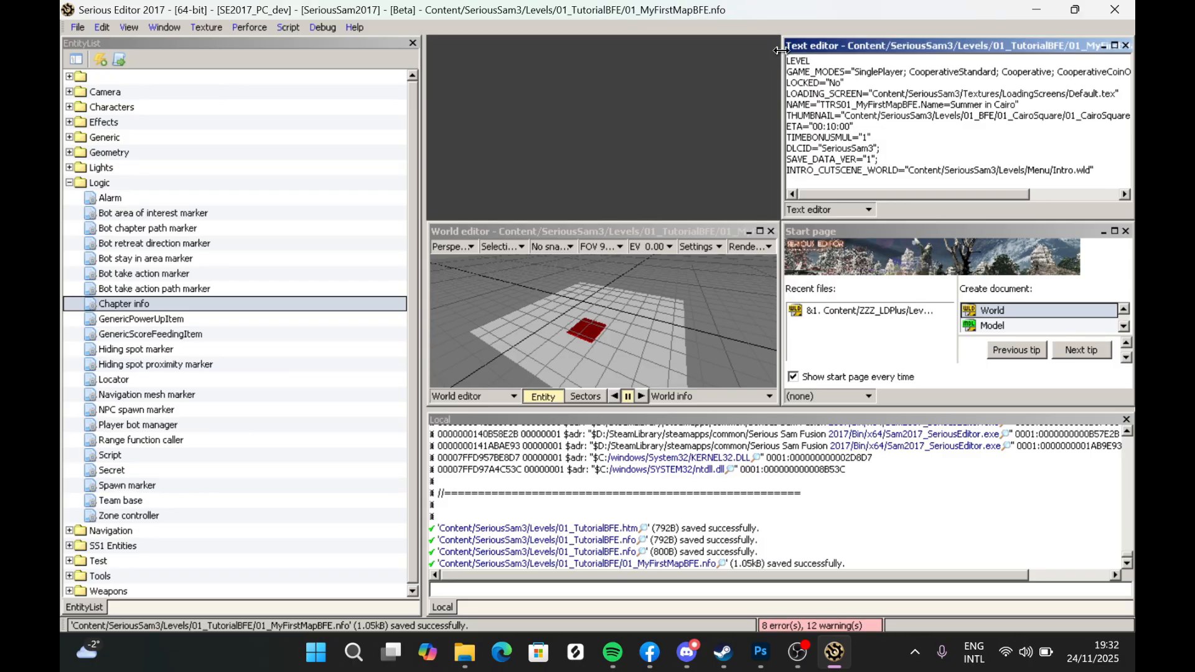
- Set the level's display name to My First Level BFE in the NAME line and save the level info file
click(1113, 46)
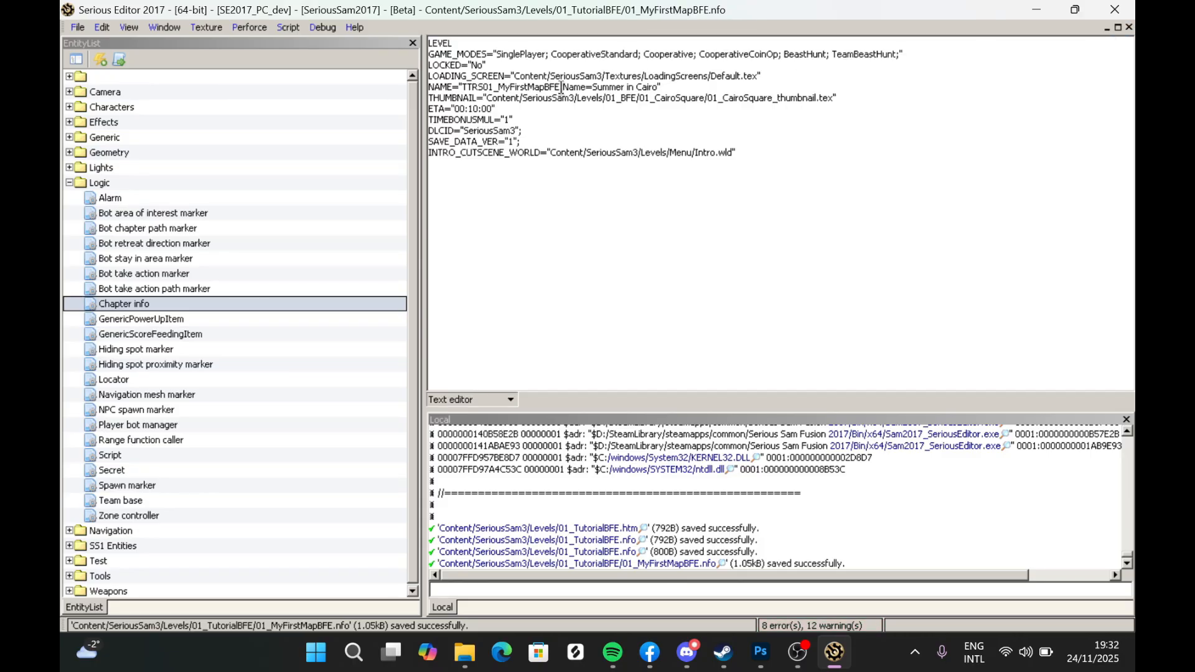
drag(591, 87, 658, 86)
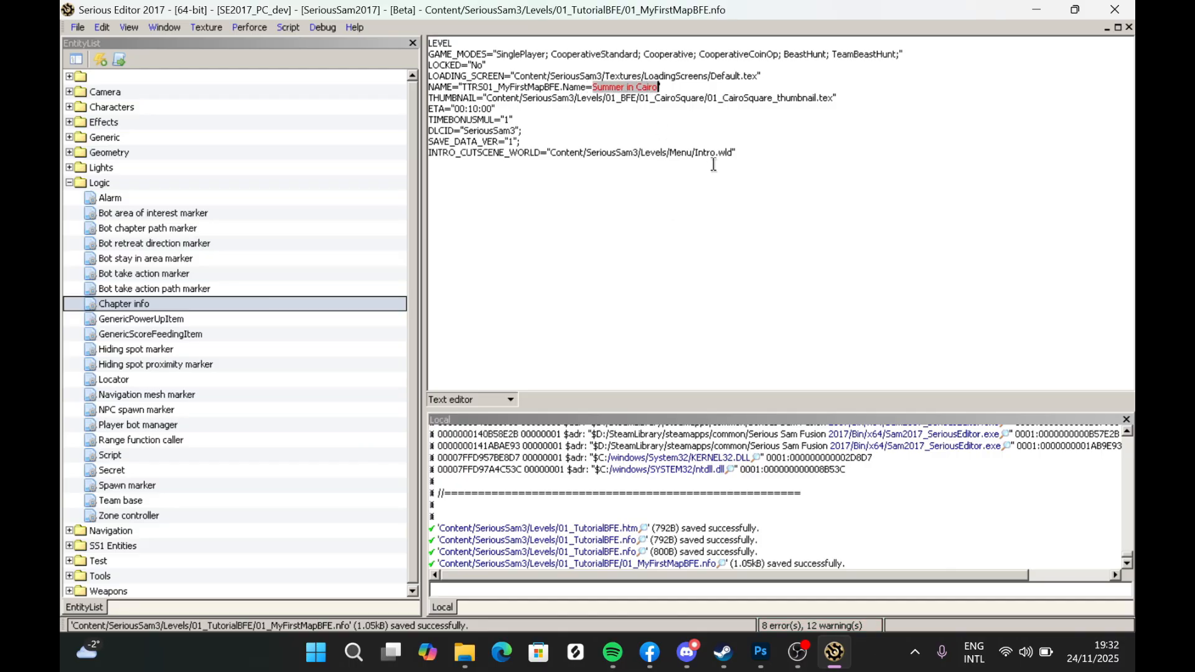
text(My)
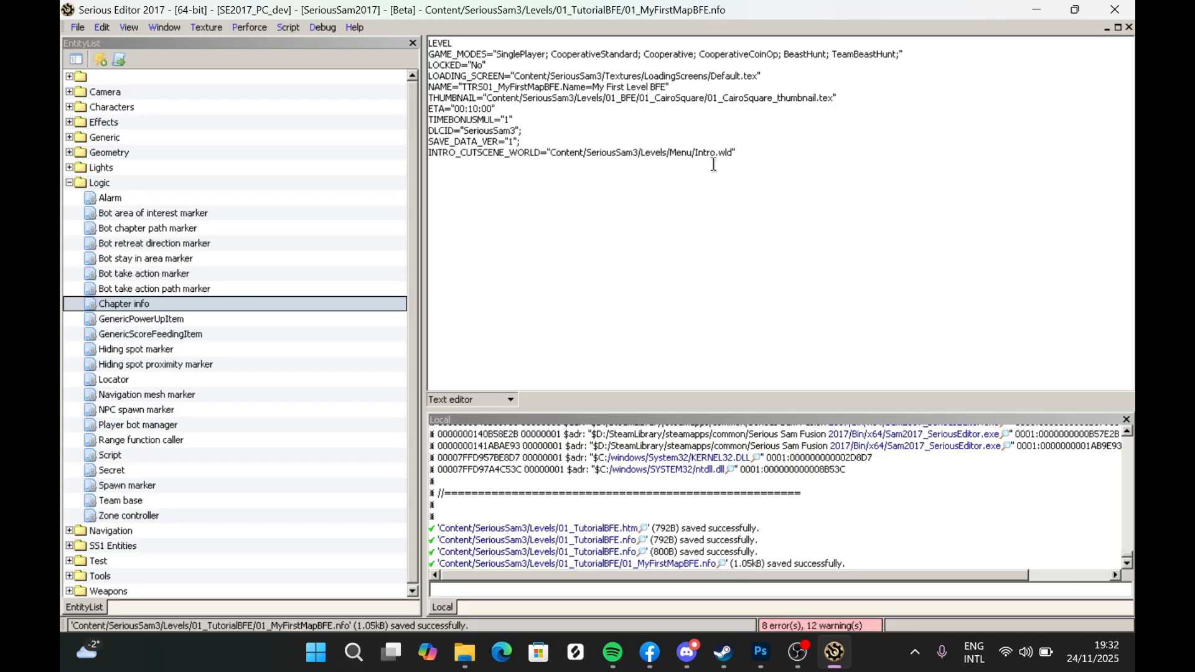
click(730, 134)
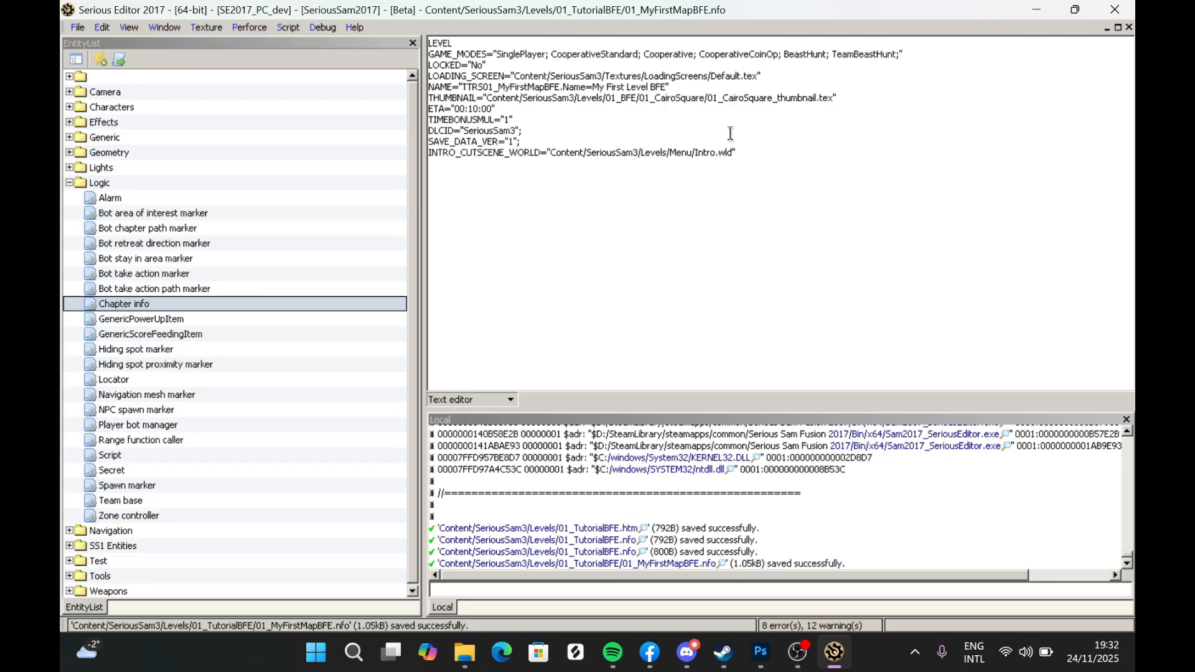
click(488, 99)
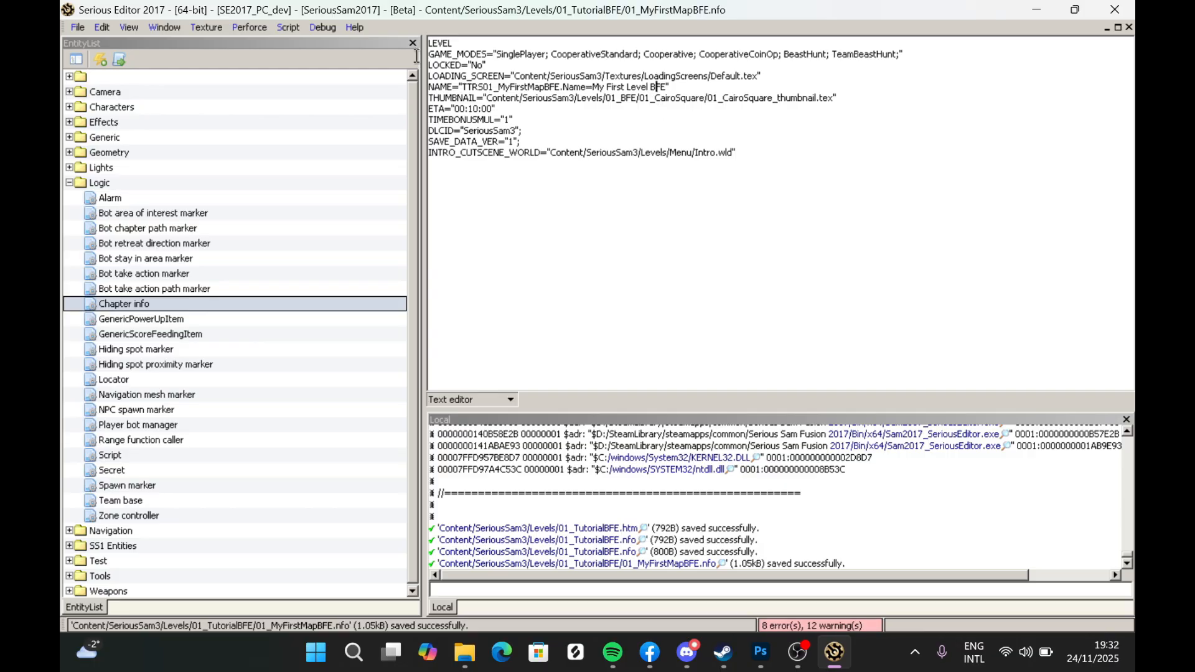
click(77, 28)
click(121, 125)
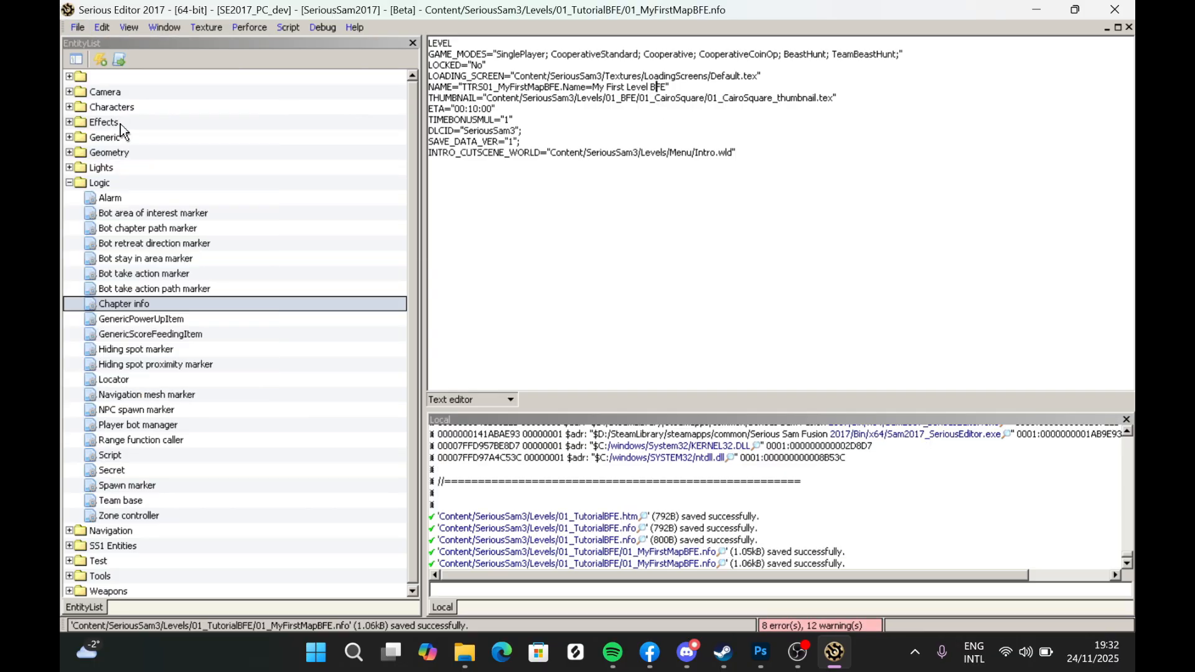
- Close the level info file and save the 01_MyFirstMapBFE world
click(78, 28)
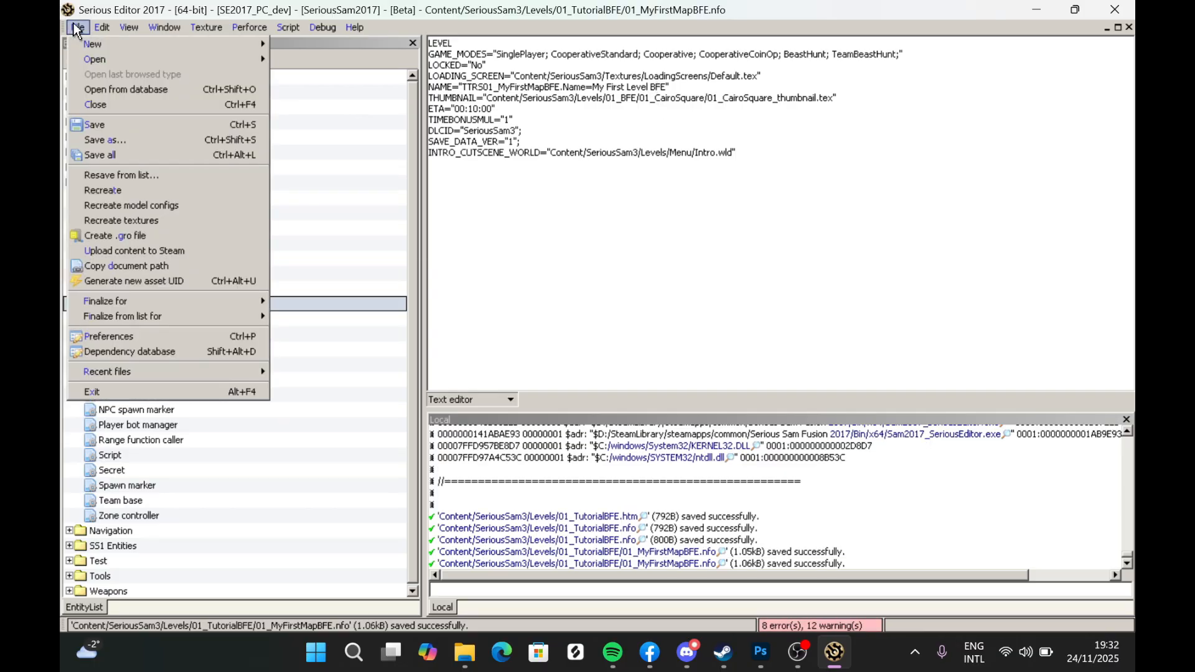
click(116, 105)
middle_drag(622, 280, 684, 260)
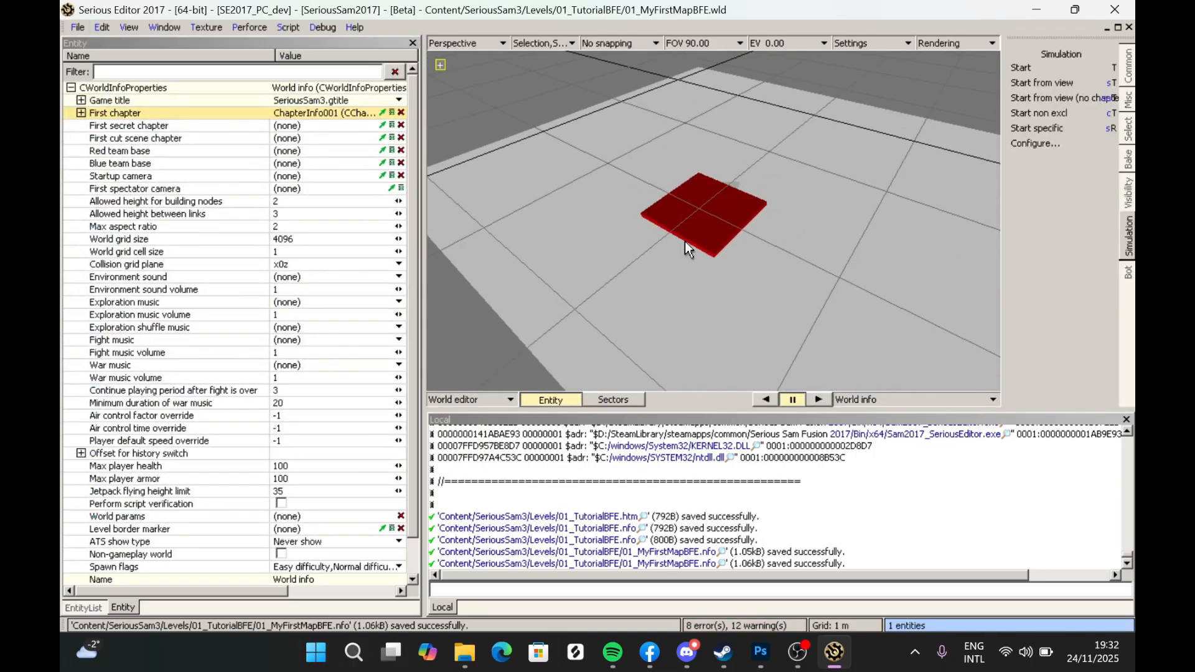
key(ctrl+s)
- Switch to Steam and launch Serious Sam Fusion 2017 (beta) with the Play Moddable option
click(723, 651)
mouse_move(406, 88)
click(395, 120)
click(379, 389)
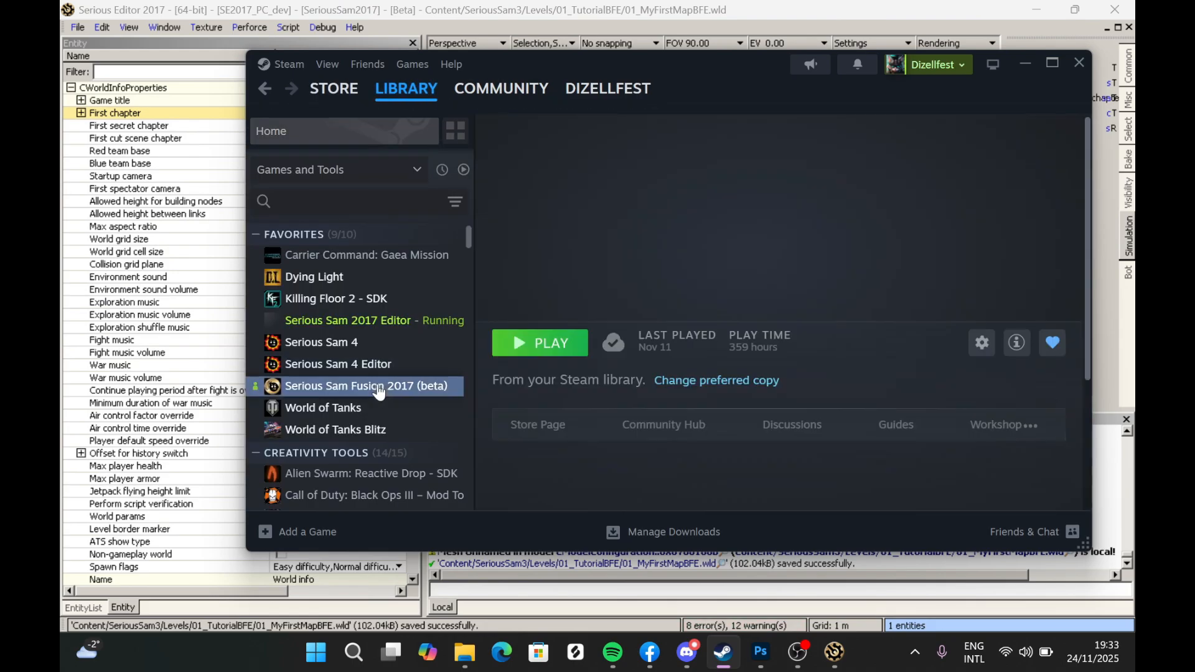
click(529, 343)
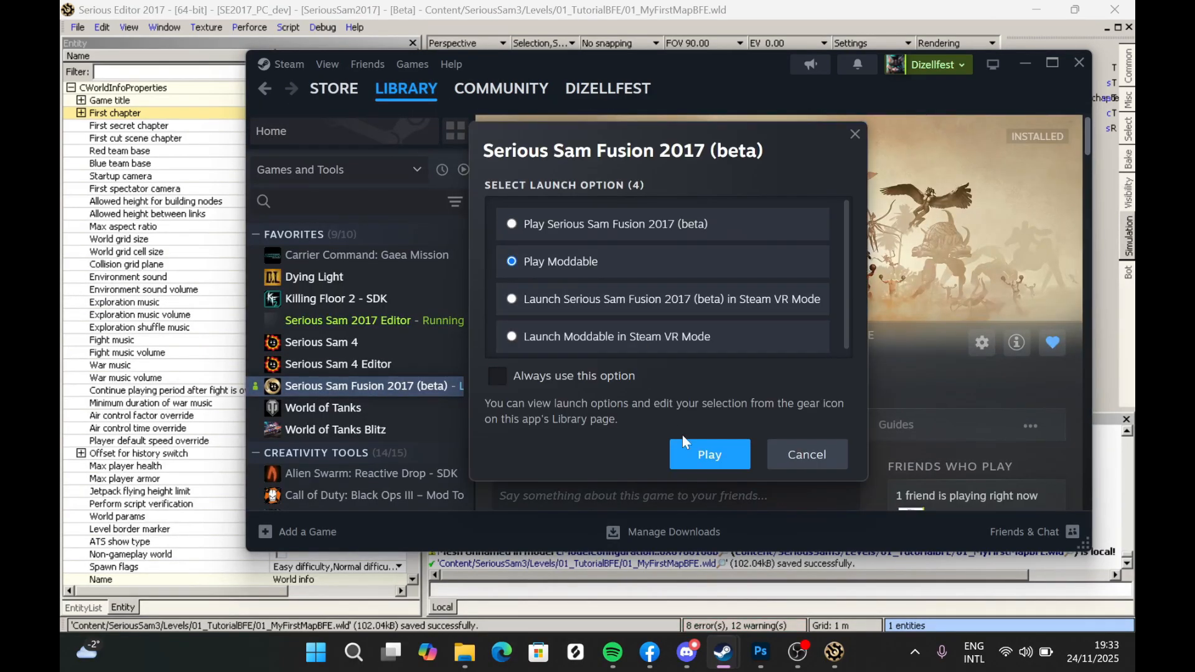
click(704, 442)
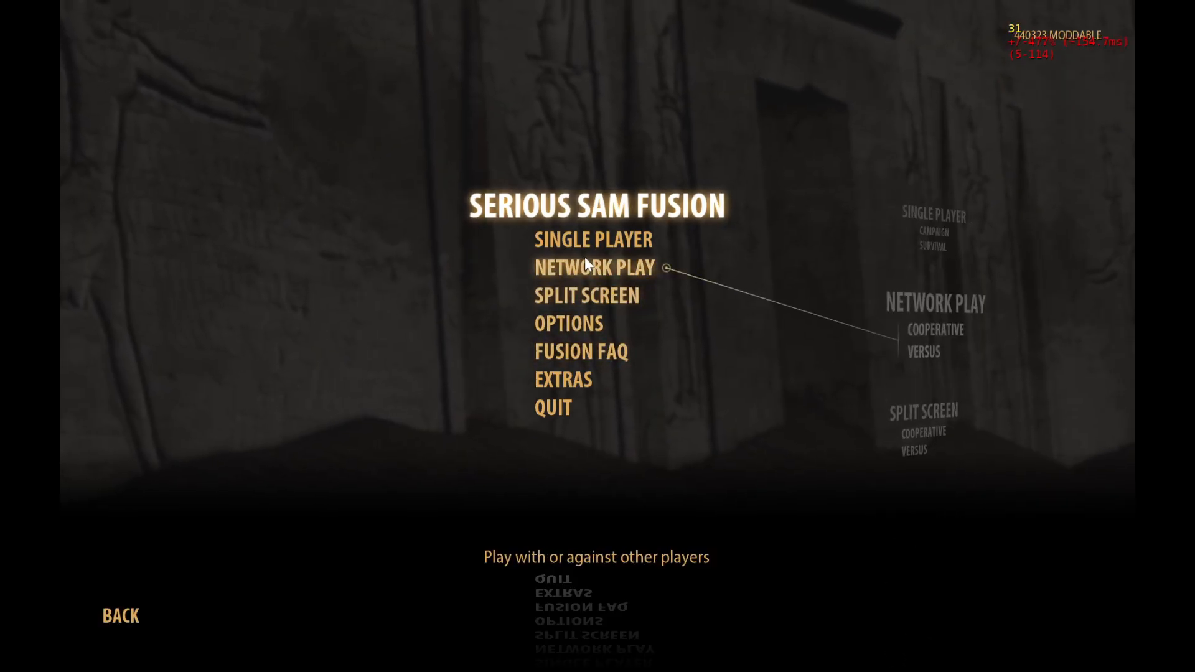
- Start the My BFE Tutorial single-player campaign level My First Level BFE on Normal difficulty
click(615, 242)
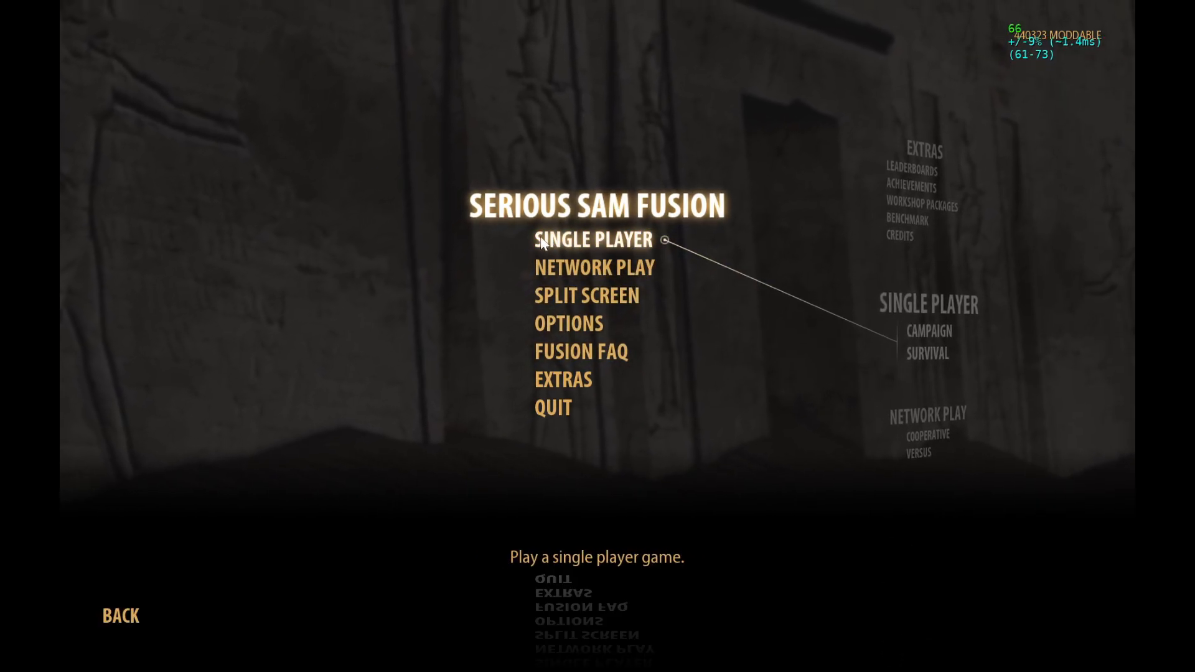
click(599, 348)
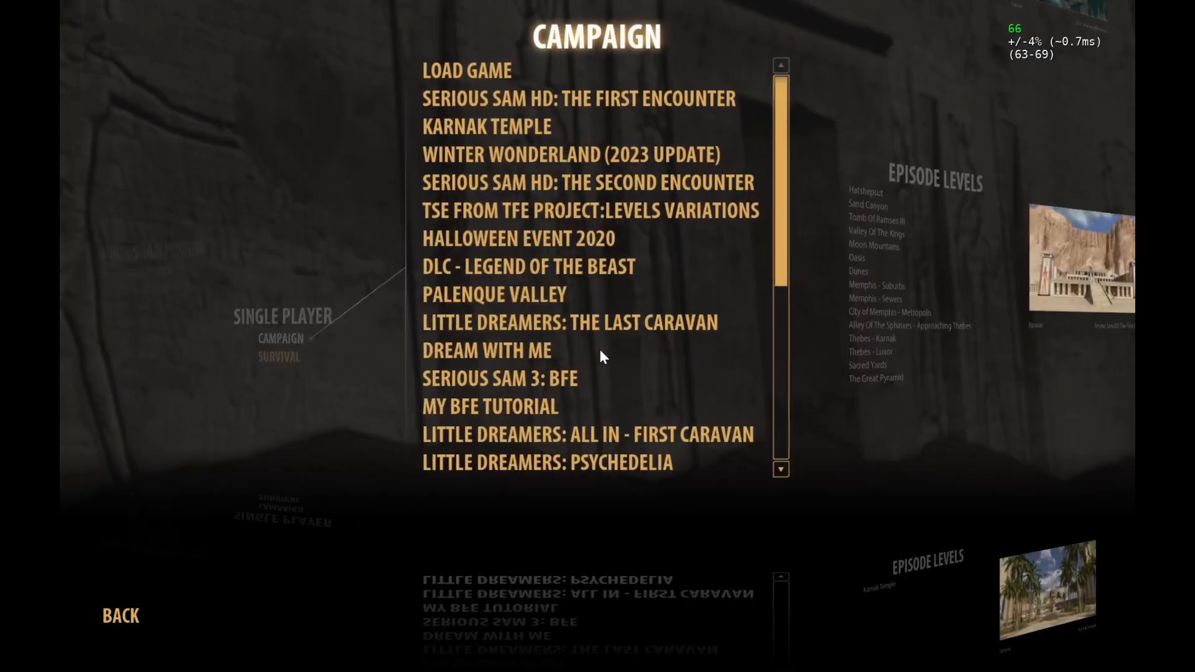
click(496, 405)
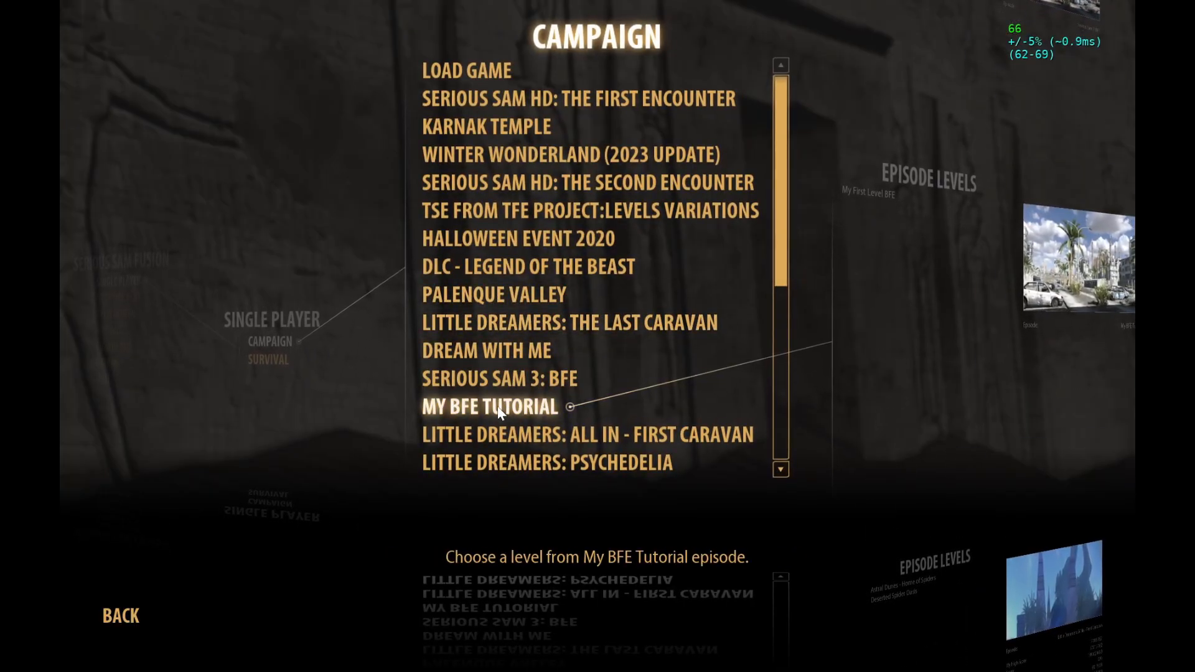
click(491, 77)
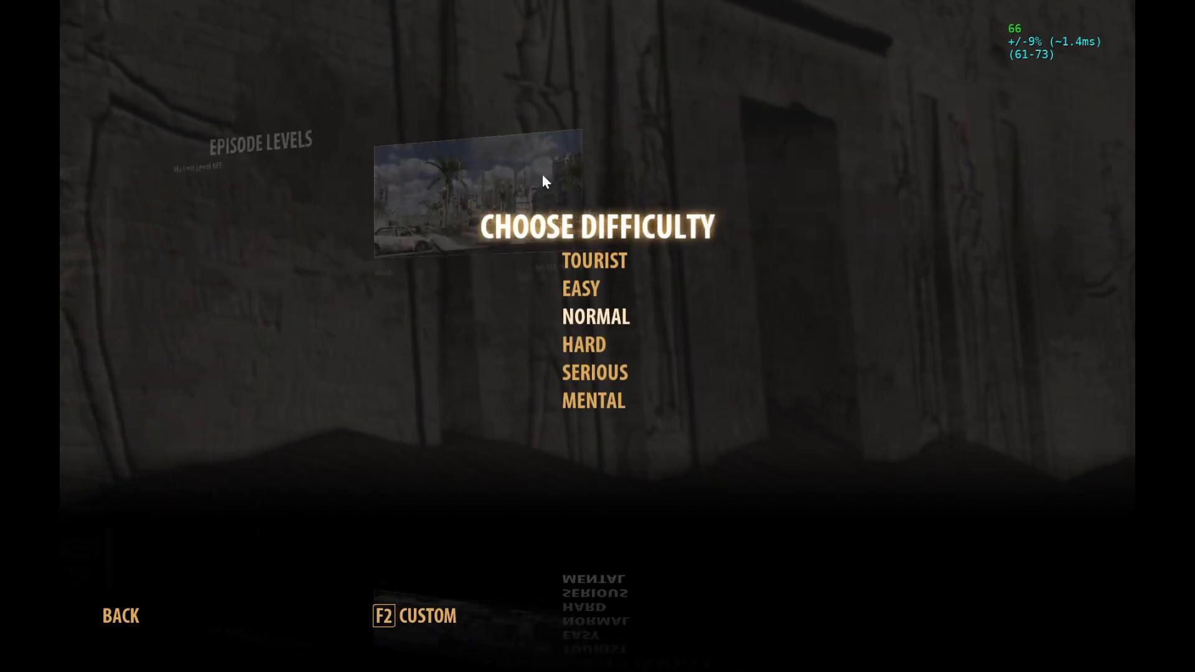
click(595, 315)
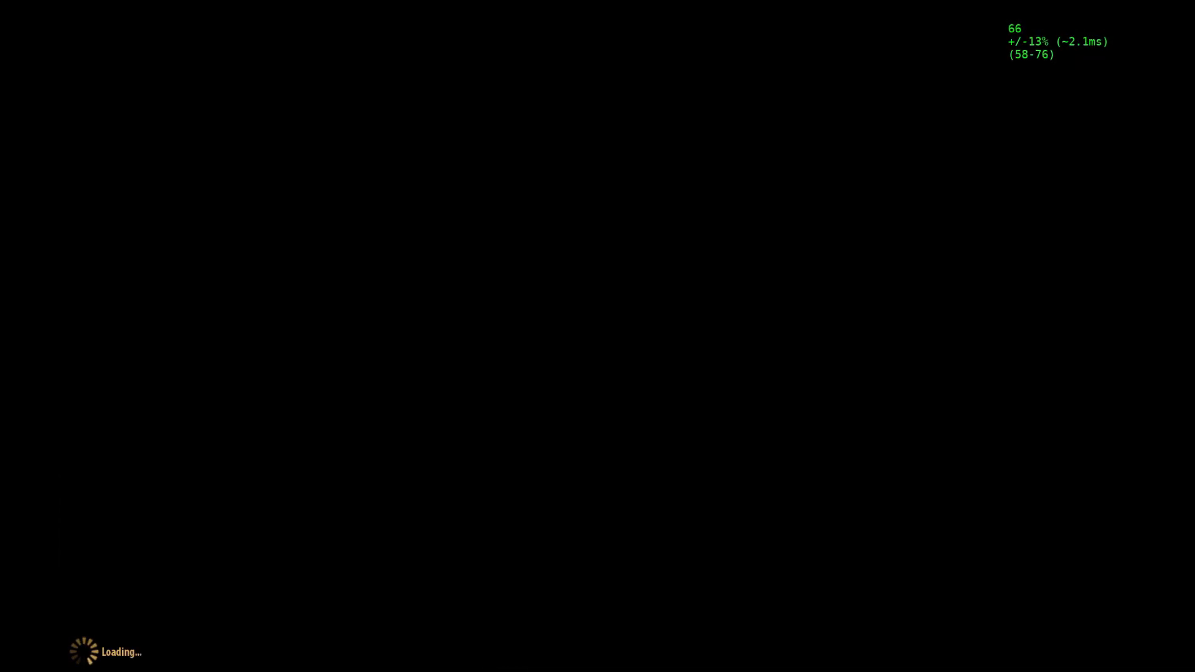
- Walk forward through the test level to check the terrain in game
key(h)
key(w)
key(w)
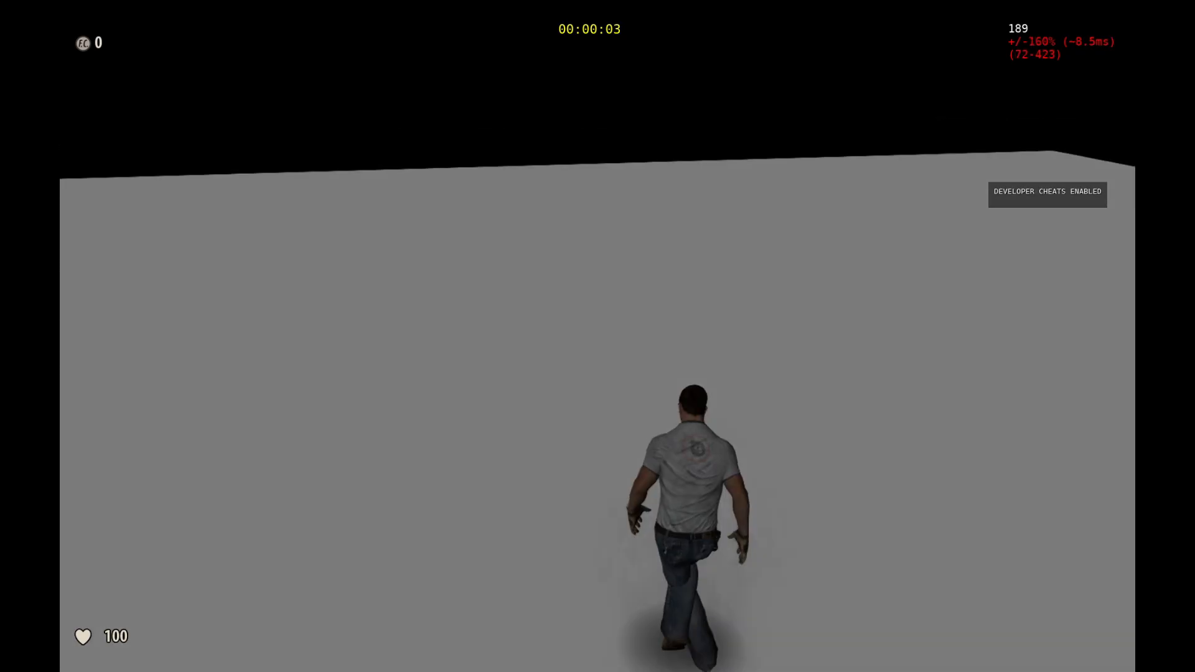
key(w)
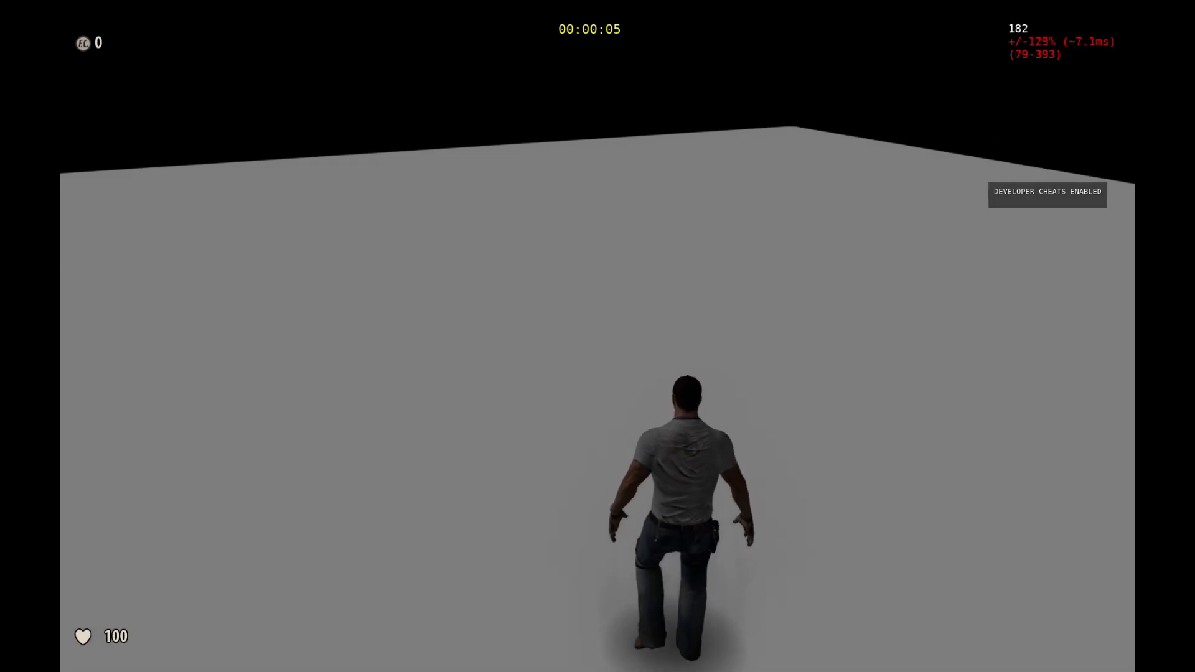
key(w)
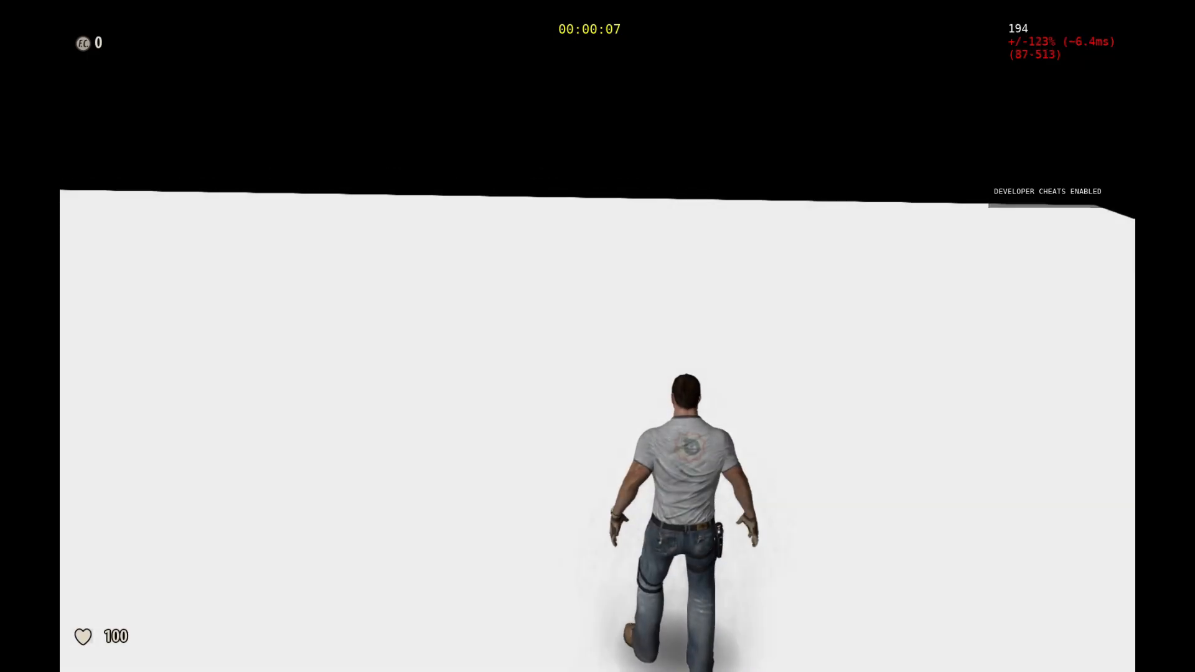
key(w)
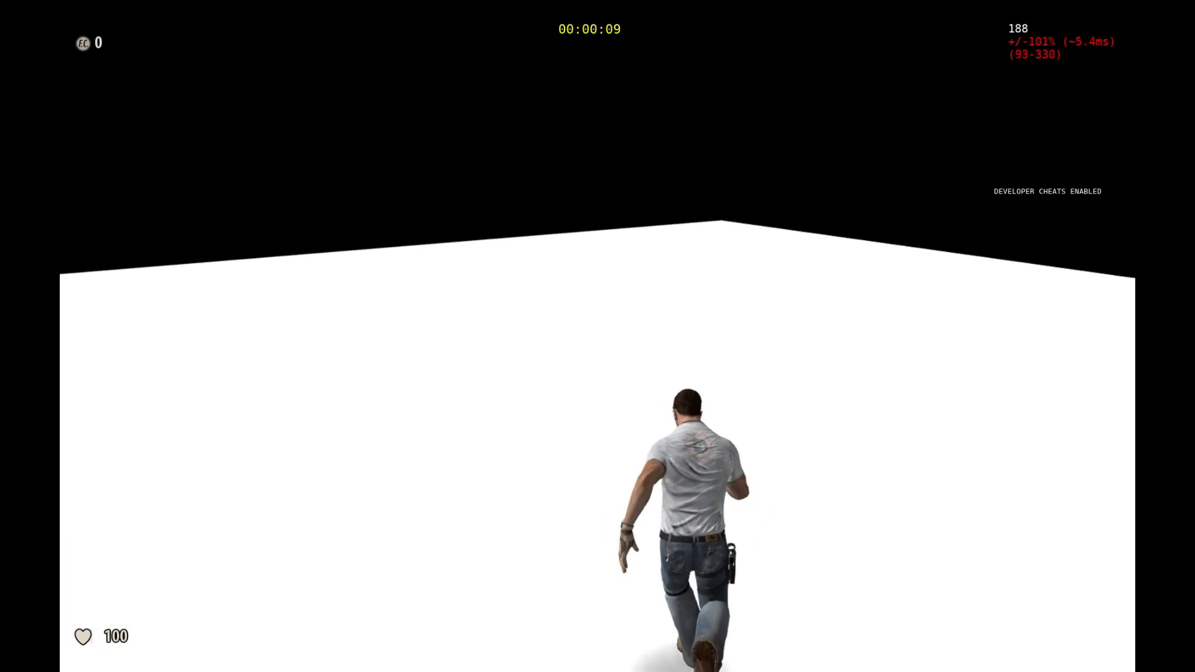
- Quit the running game and return to the Serious Editor window
key(Escape)
click(610, 399)
click(492, 371)
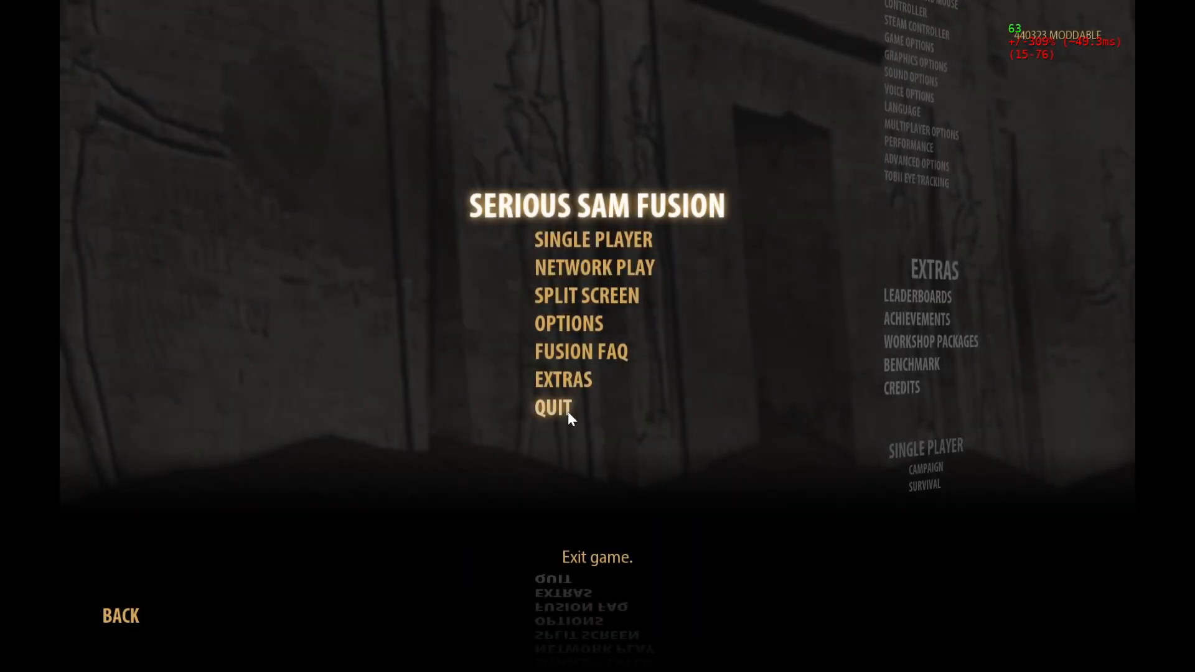
click(565, 408)
click(494, 358)
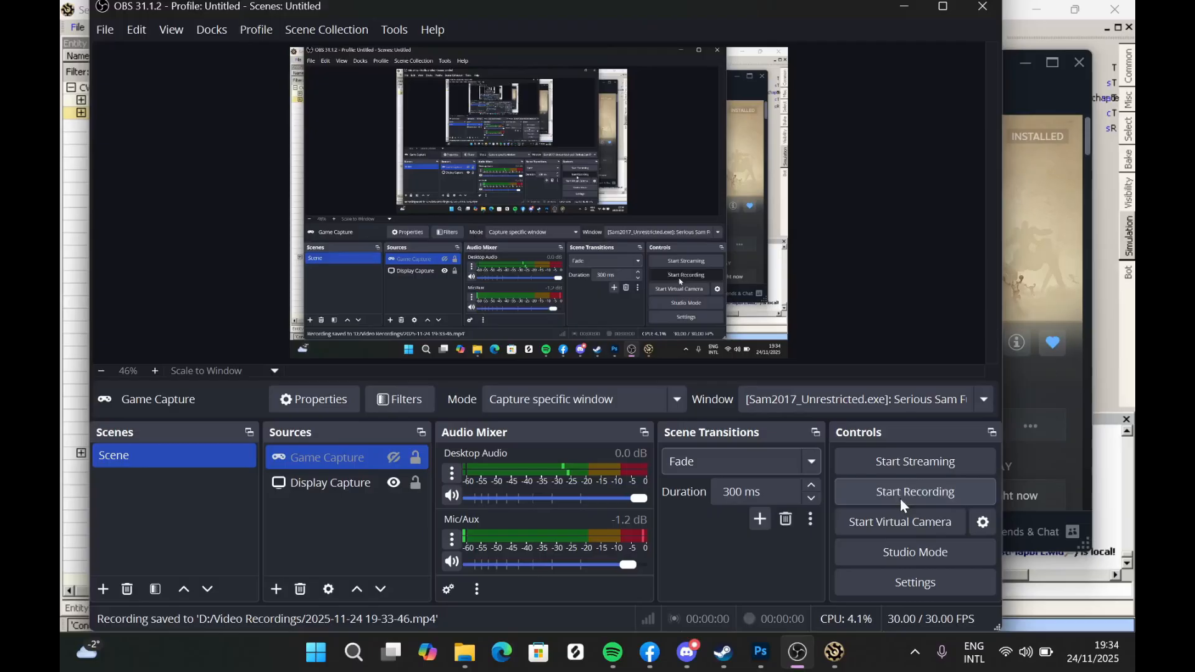
click(900, 492)
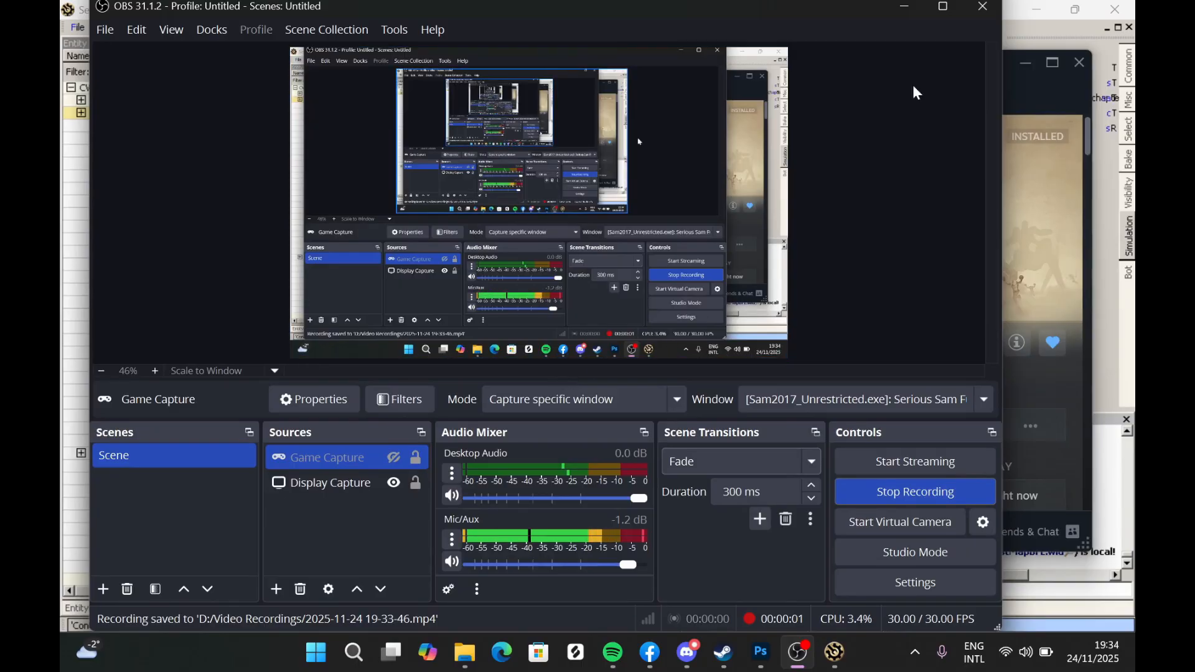
click(912, 10)
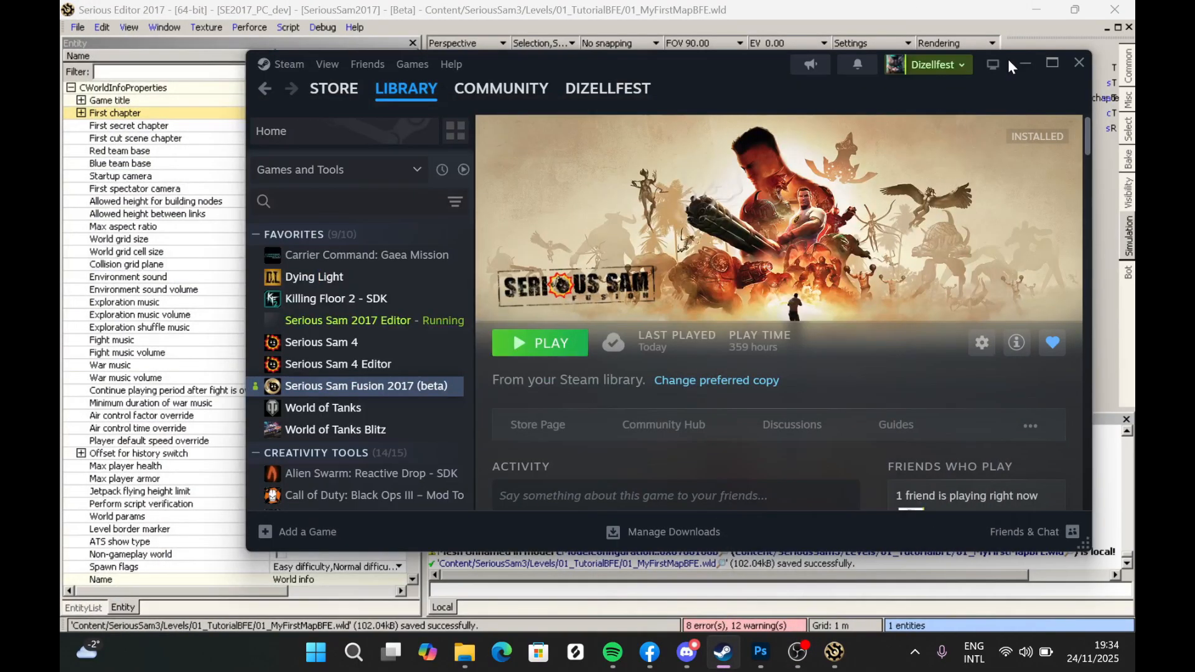
click(1024, 63)
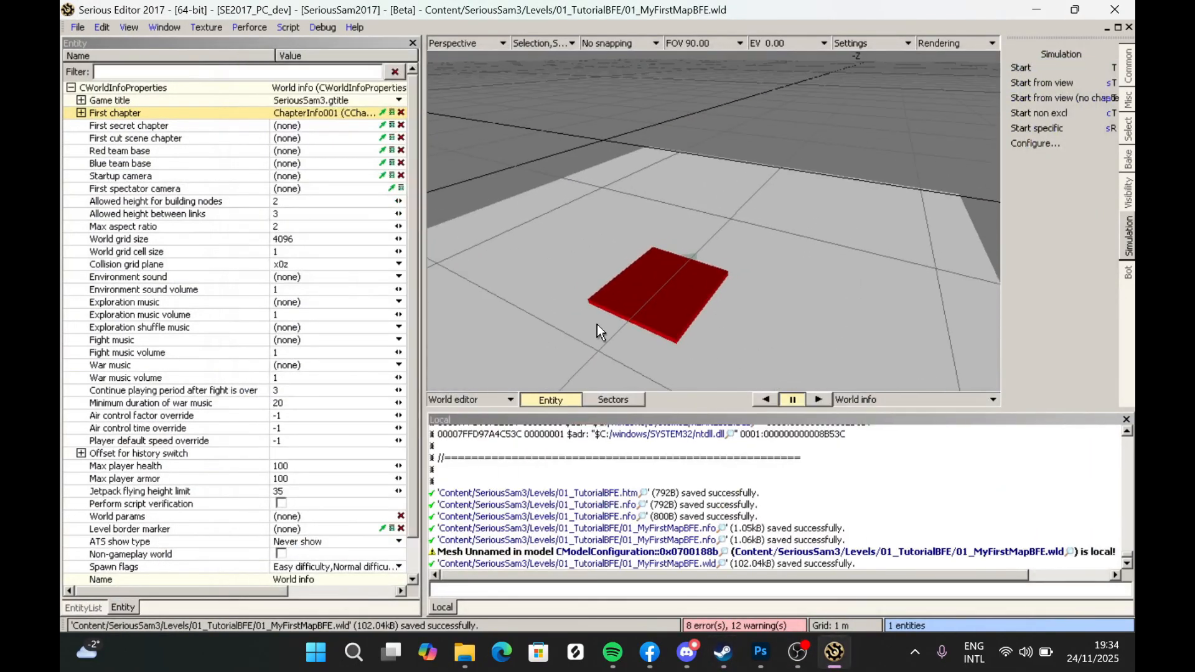
- Close the current world and create a new empty world document
click(77, 27)
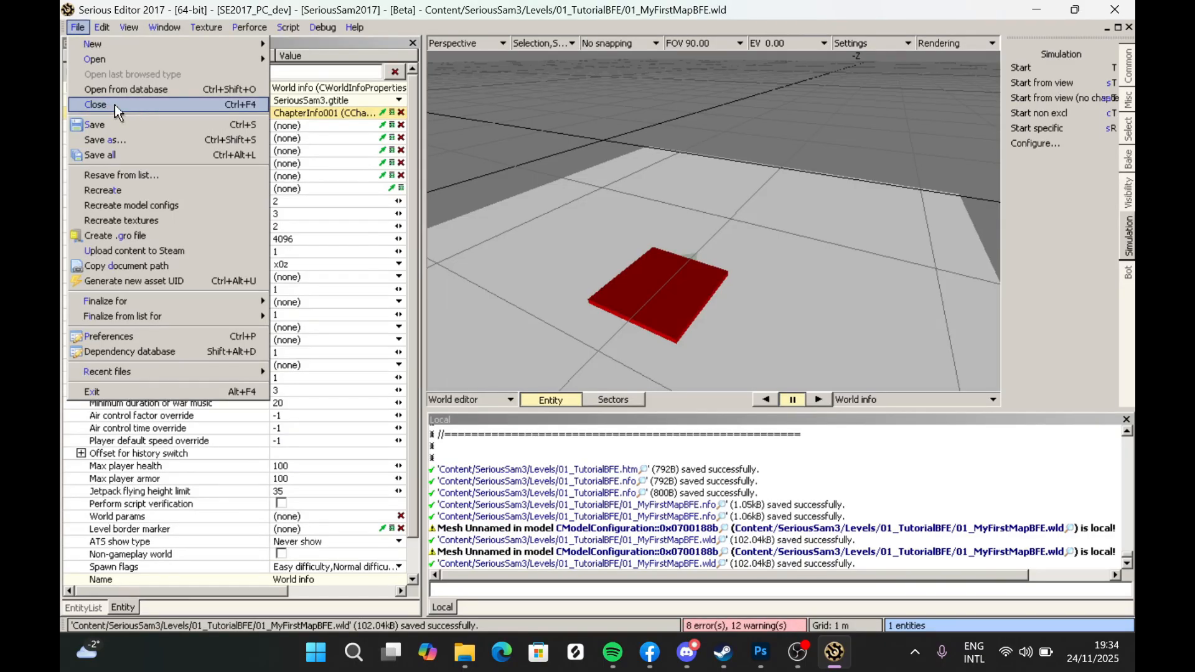
click(114, 105)
click(78, 29)
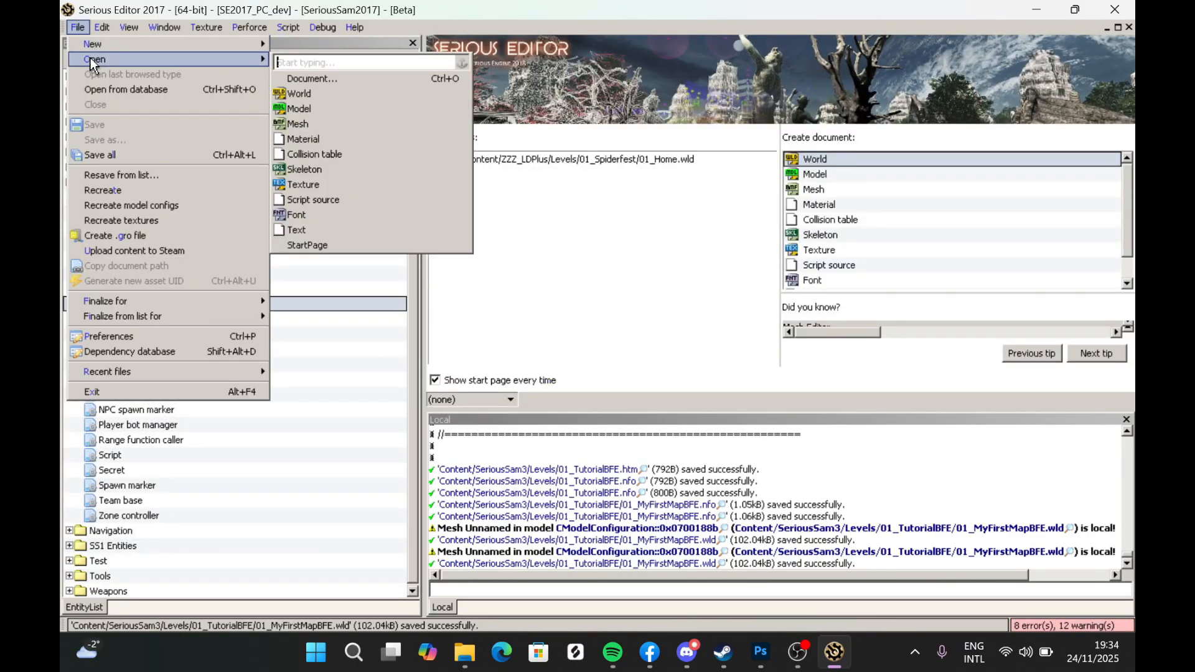
mouse_move(237, 59)
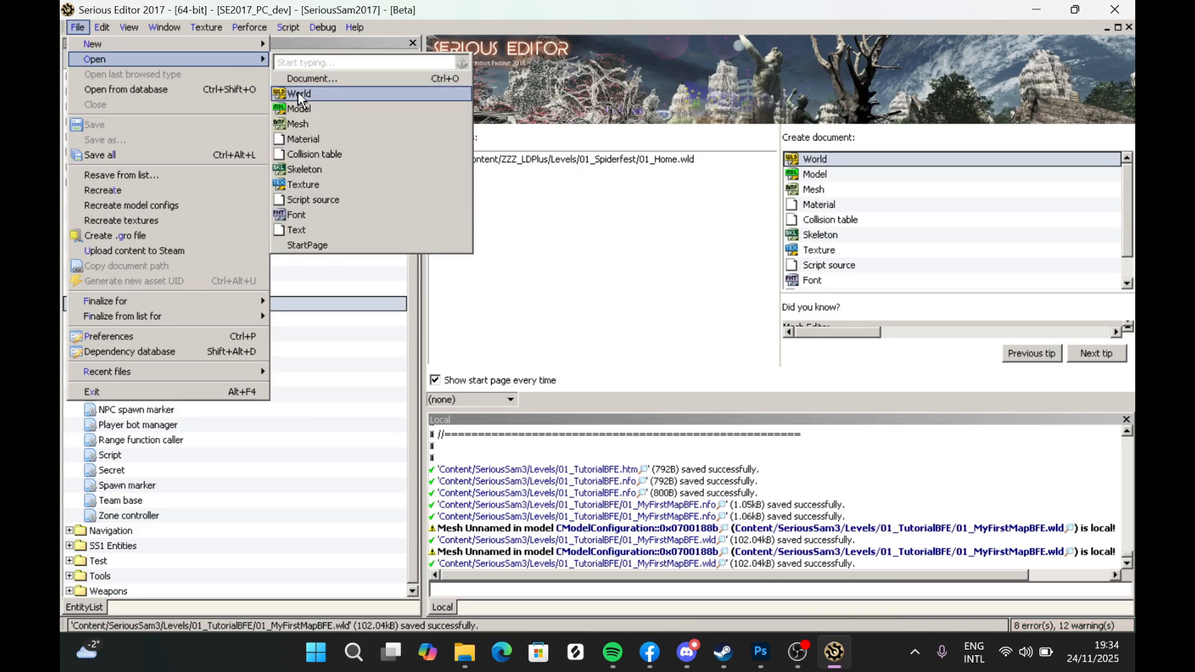
mouse_move(102, 44)
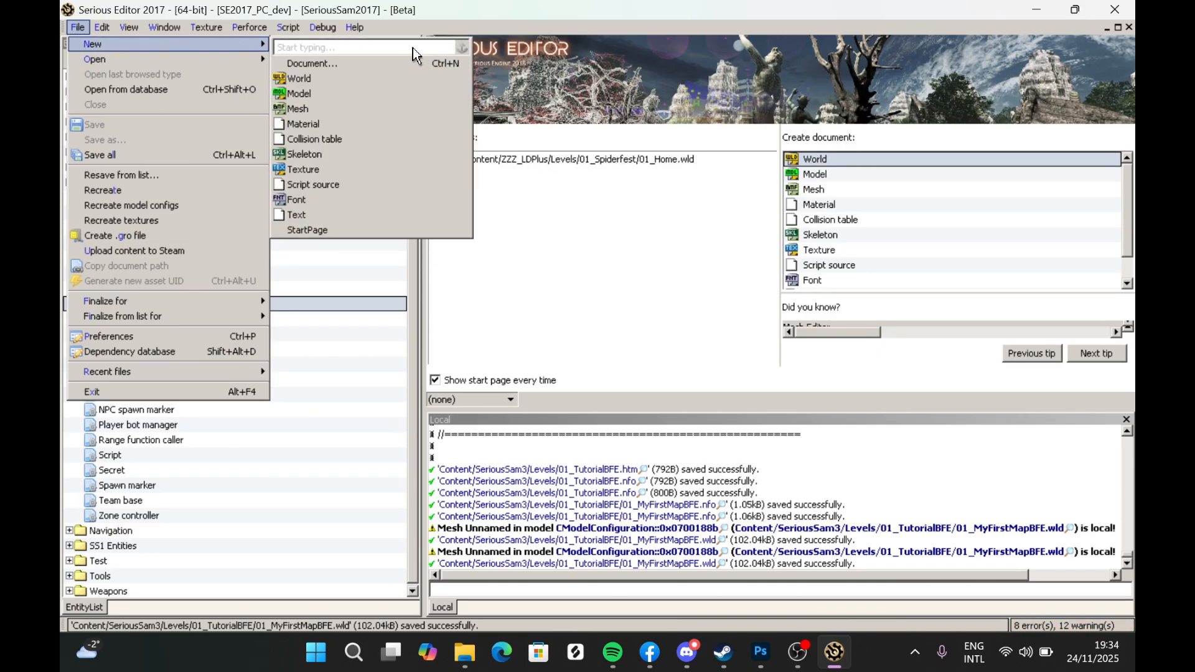
click(404, 77)
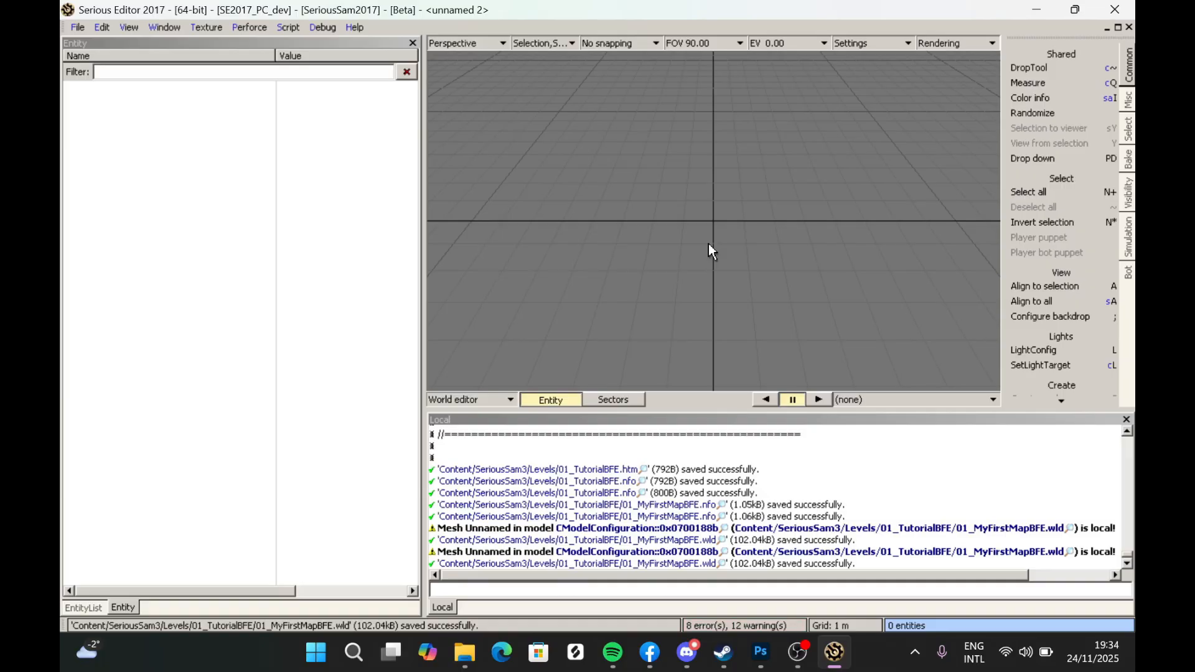
- Add a Chapter info entity and a Simple model entity from the Logic and Geometry entity lists to the new world
click(90, 608)
double_click(127, 305)
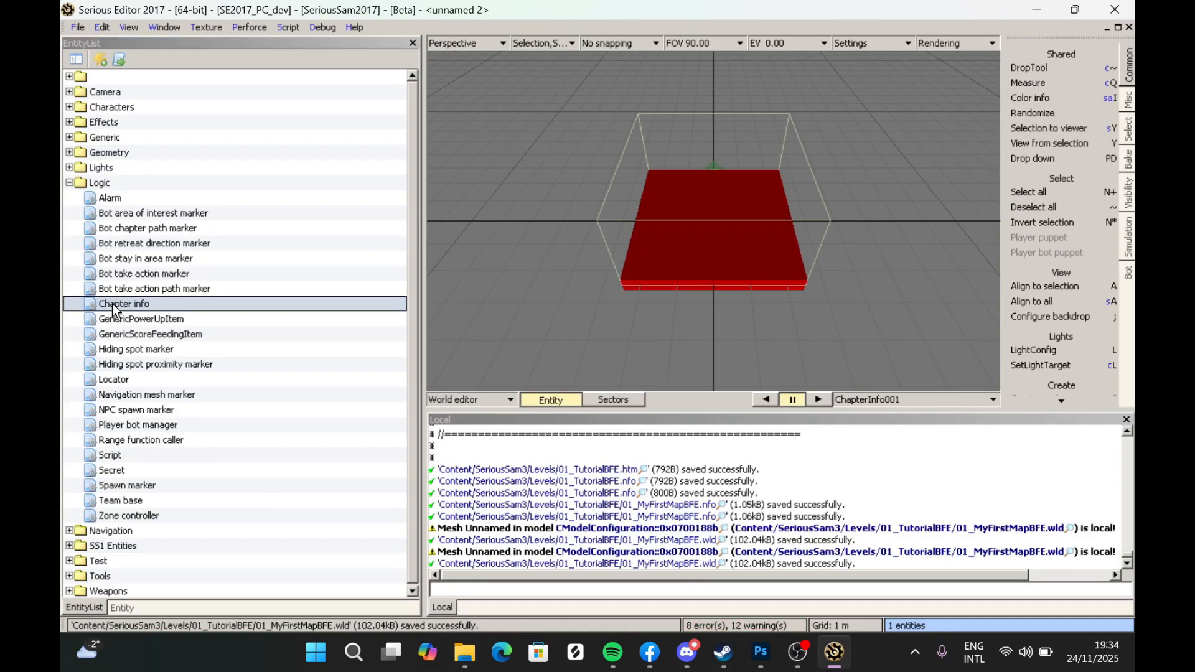
click(69, 153)
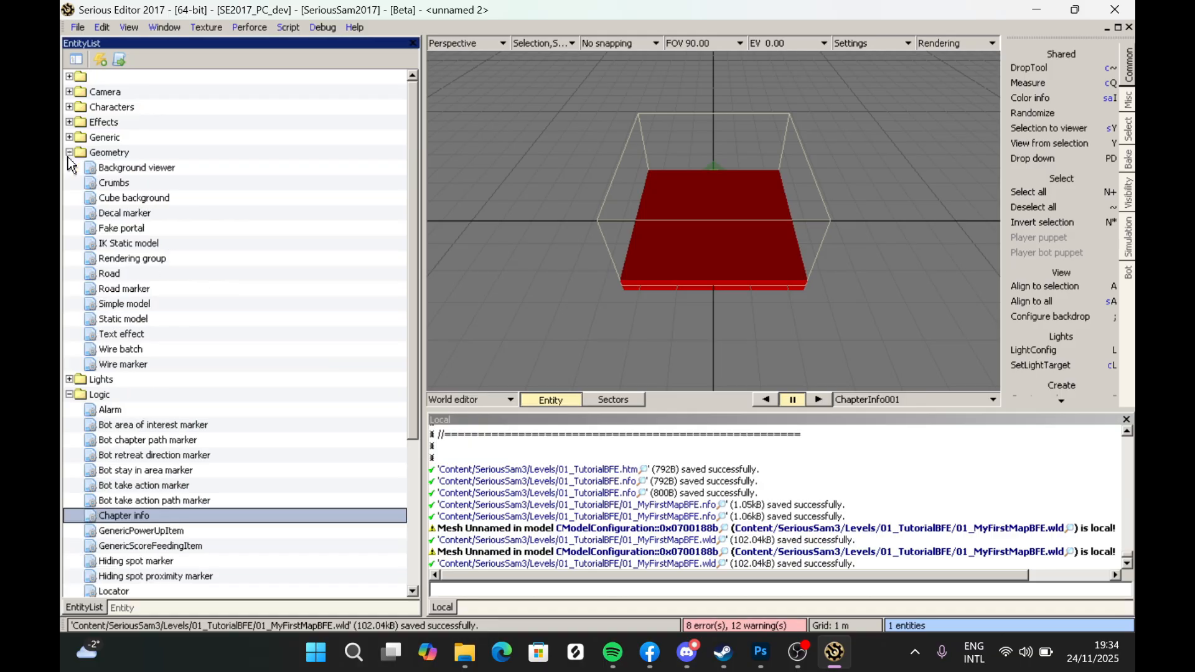
click(123, 306)
double_click(123, 306)
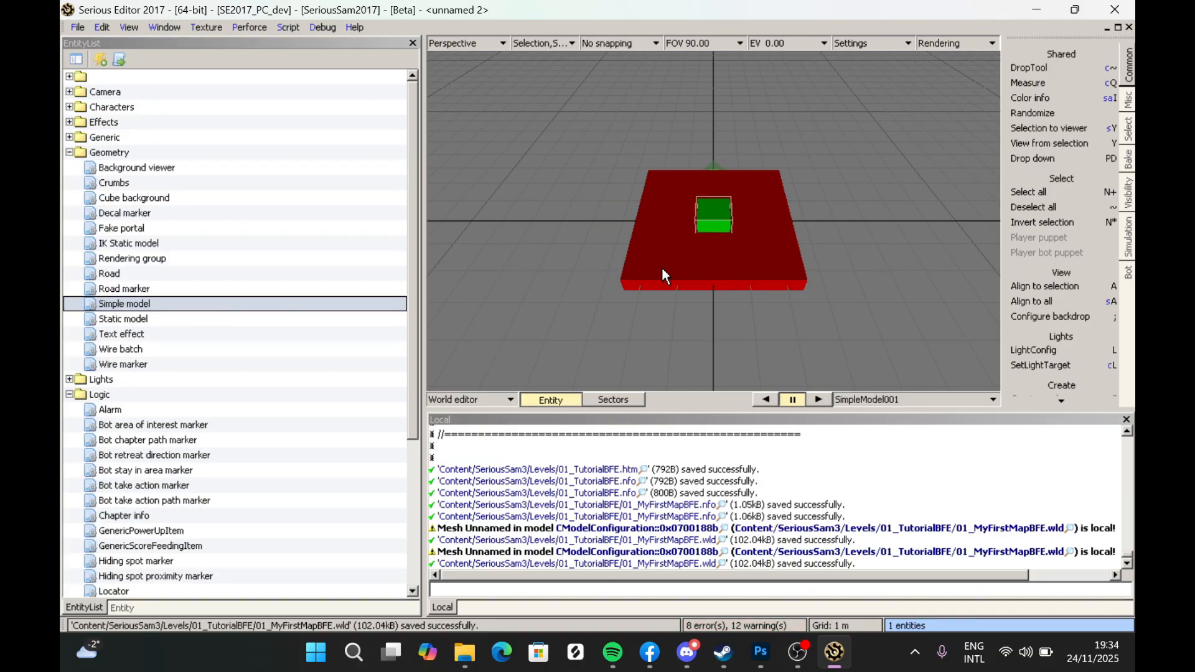
double_click(714, 213)
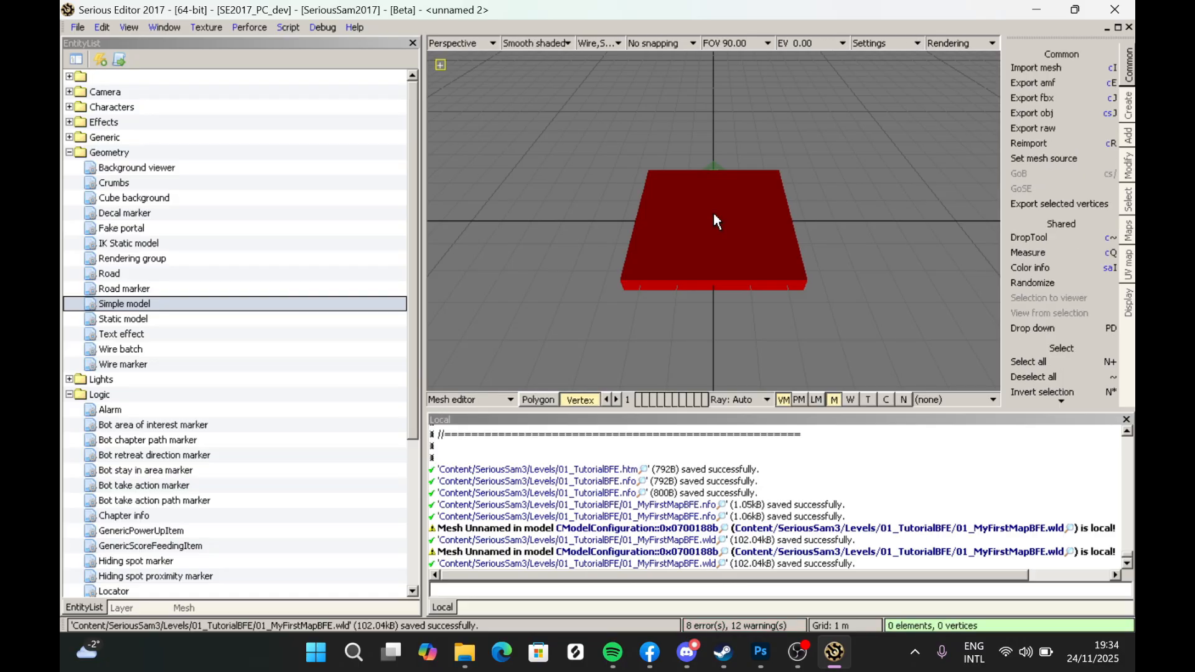
click(468, 402)
click(476, 524)
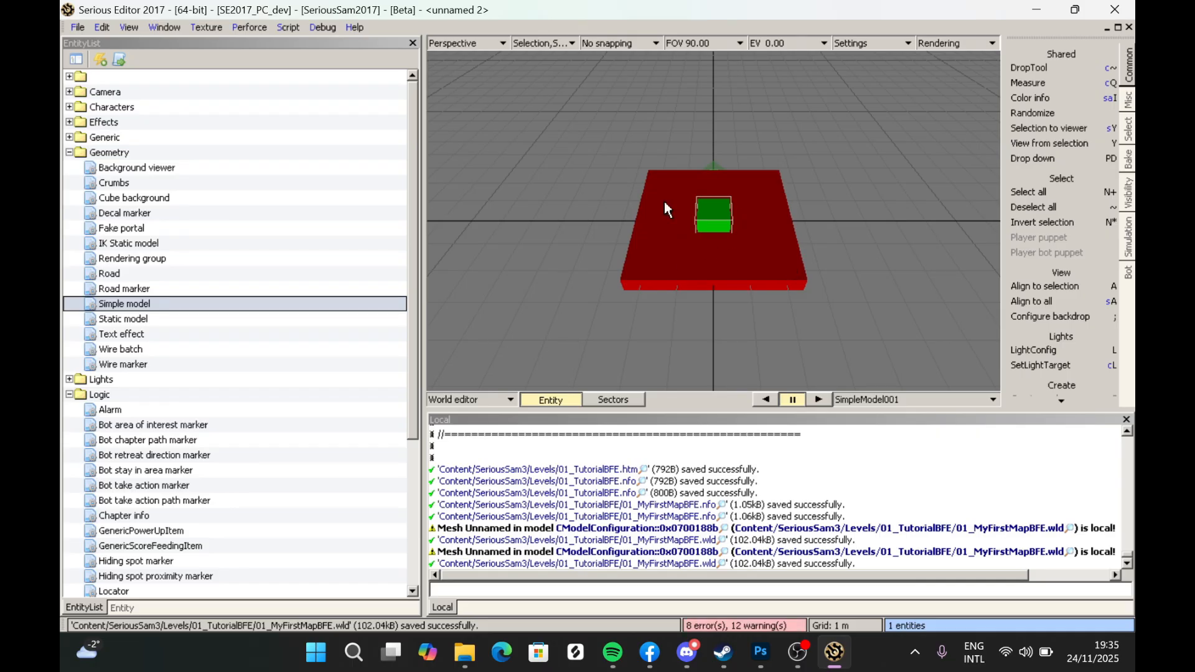
- Open the simple model in the mesh editor and create a Terrain primitive plane in it
click(461, 401)
click(468, 473)
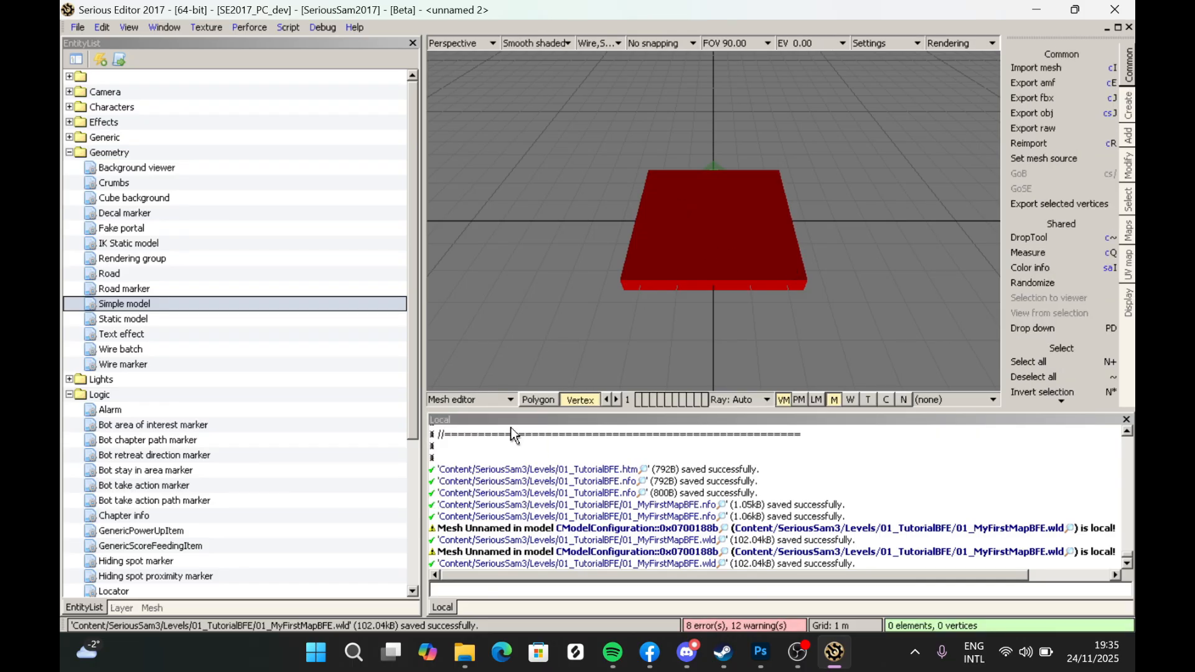
click(1128, 103)
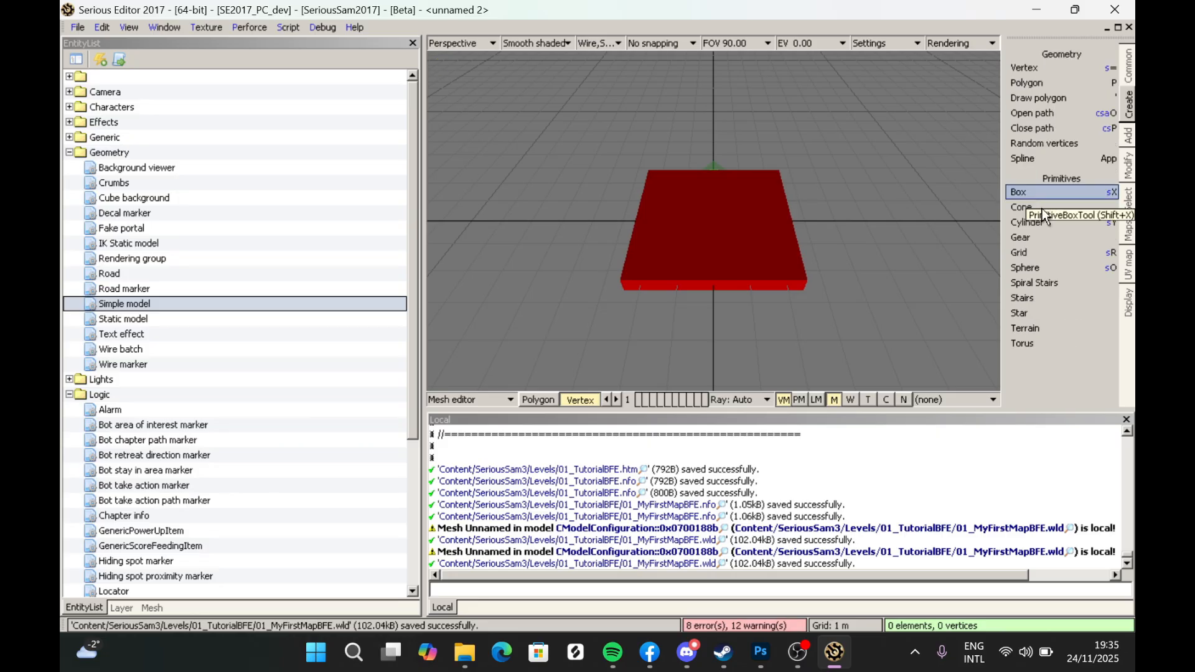
click(1032, 327)
drag(583, 120, 755, 208)
key(Return)
- Enable the collision mesh for the terrain mesh and return to the world editor
click(506, 399)
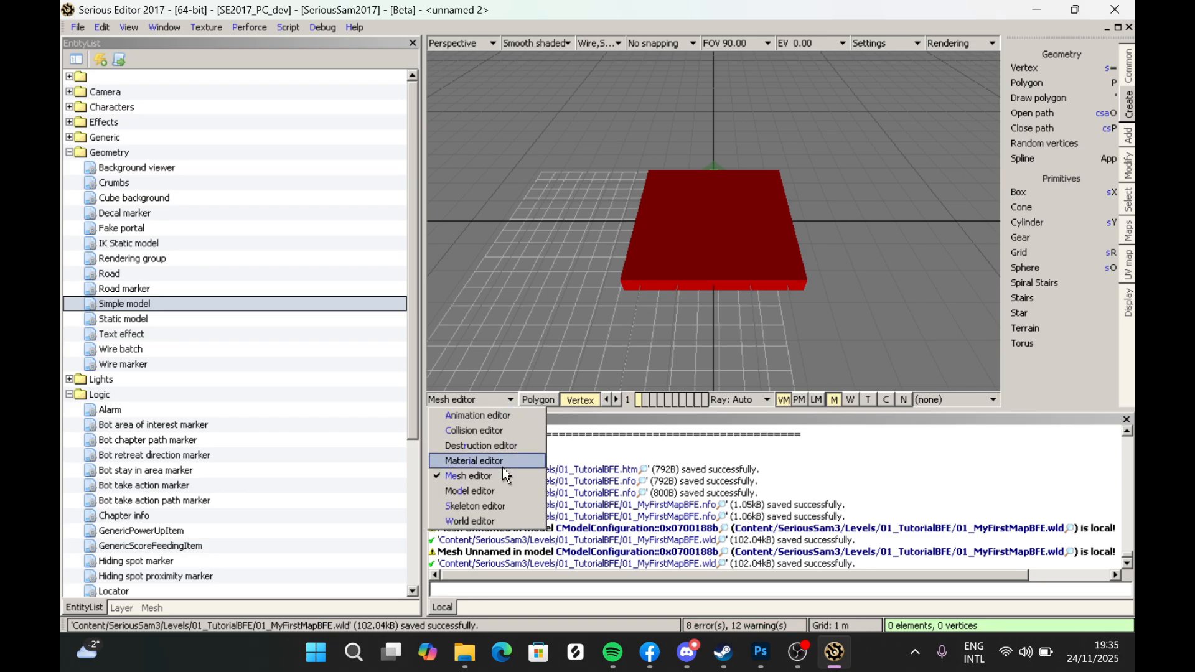
click(153, 608)
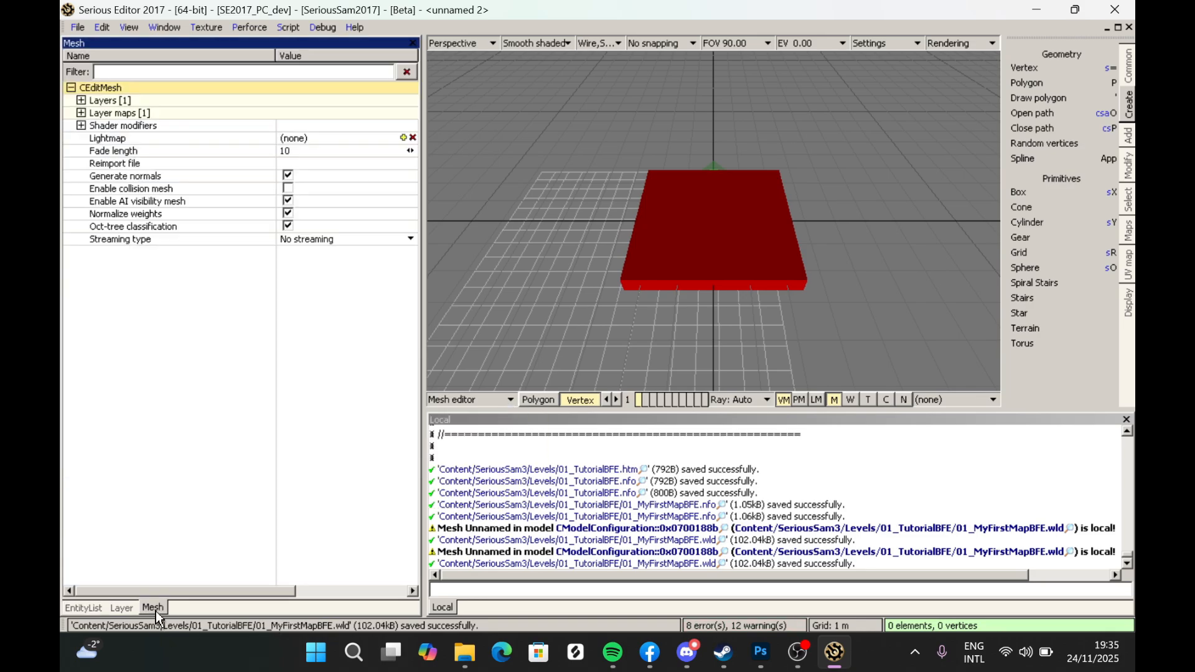
click(288, 188)
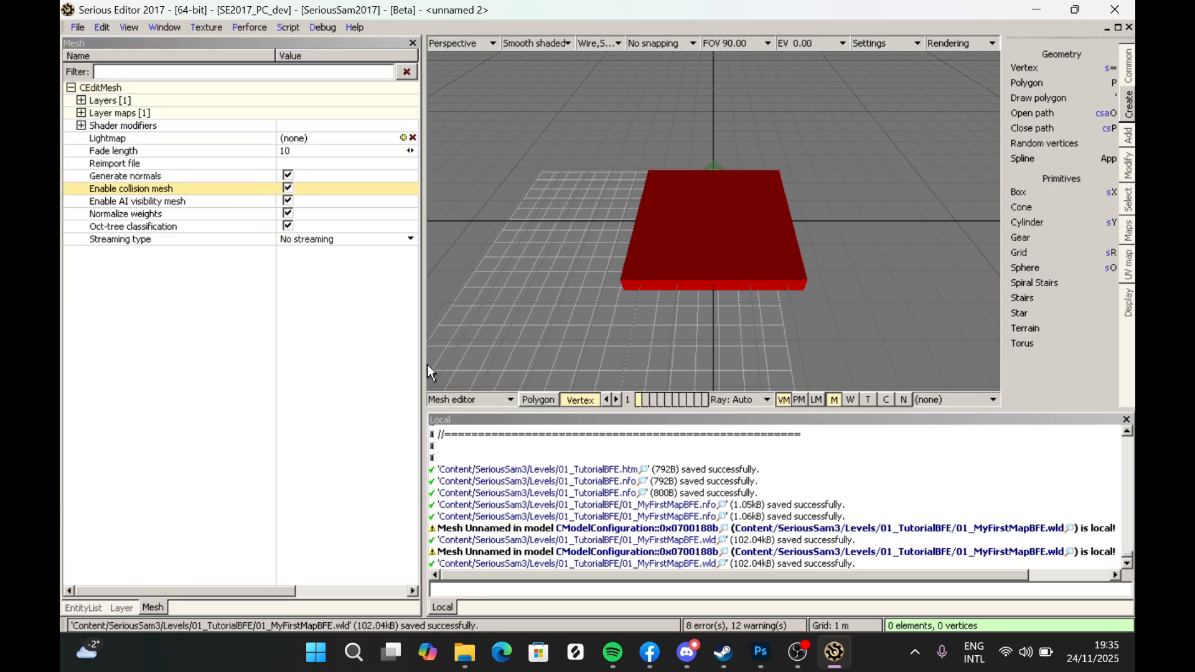
click(441, 396)
click(469, 528)
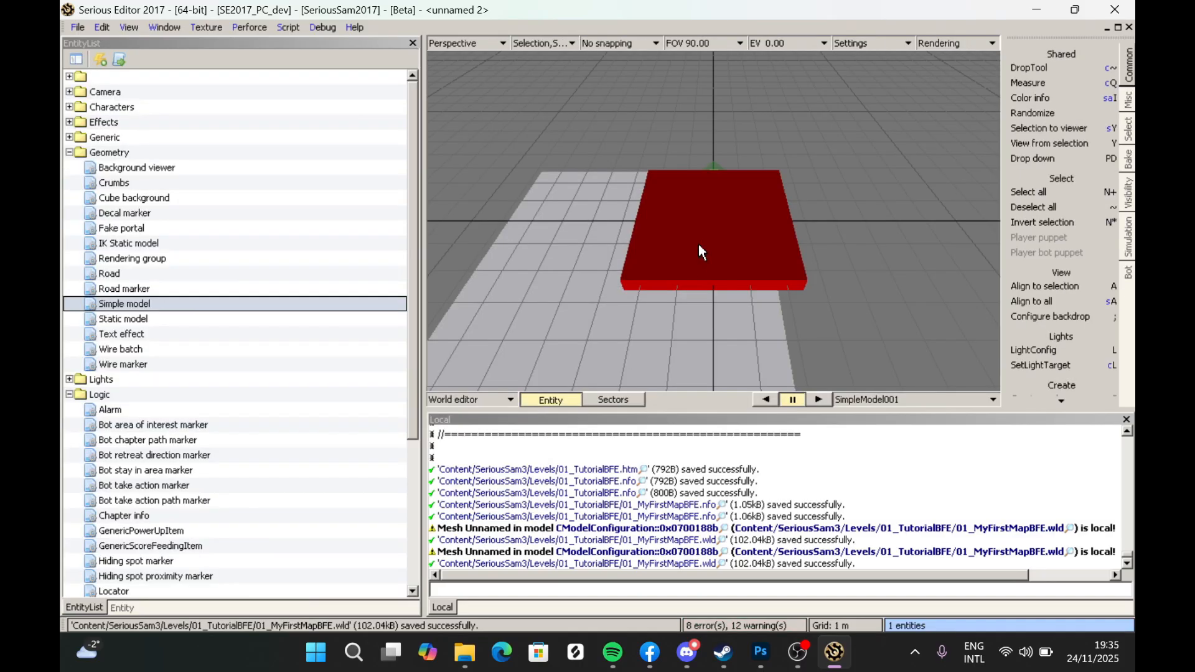
- Find the WorldInfo entity and set its game title to SeriousSamHD.gtitle
middle_drag(696, 217, 828, 205)
drag(826, 184, 718, 274)
mouse_move(717, 263)
middle_down()
mouse_move(731, 258)
mouse_move(722, 236)
mouse_move(718, 259)
middle_up()
key(grave)
key(ctrl+f)
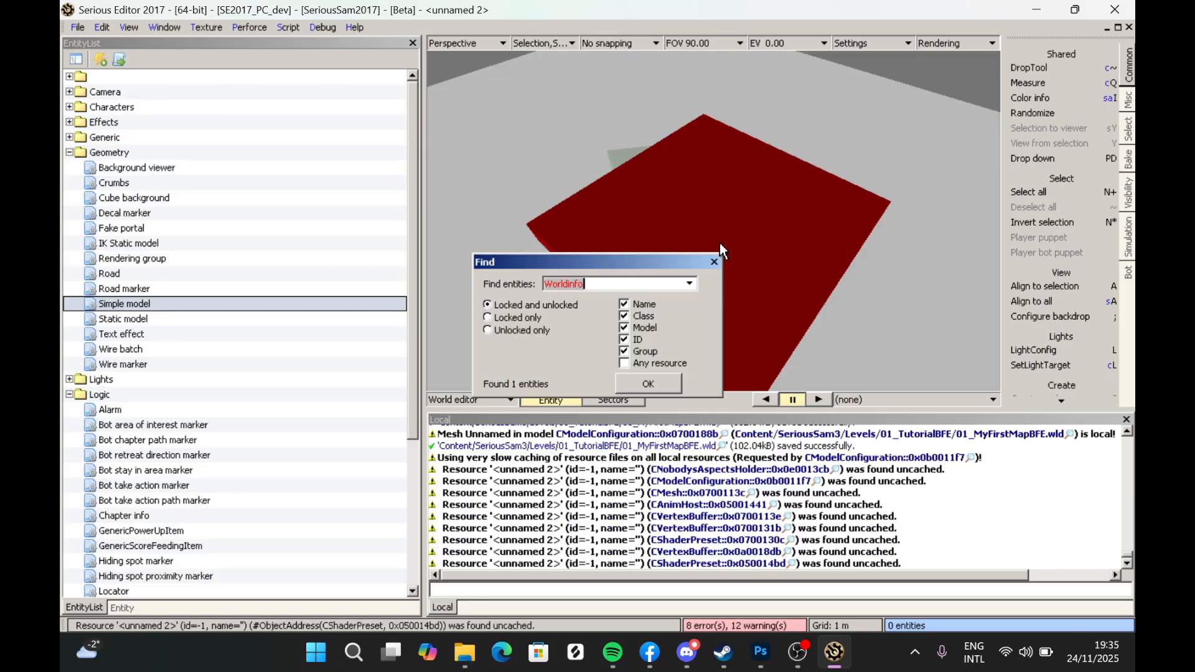
click(633, 386)
click(132, 607)
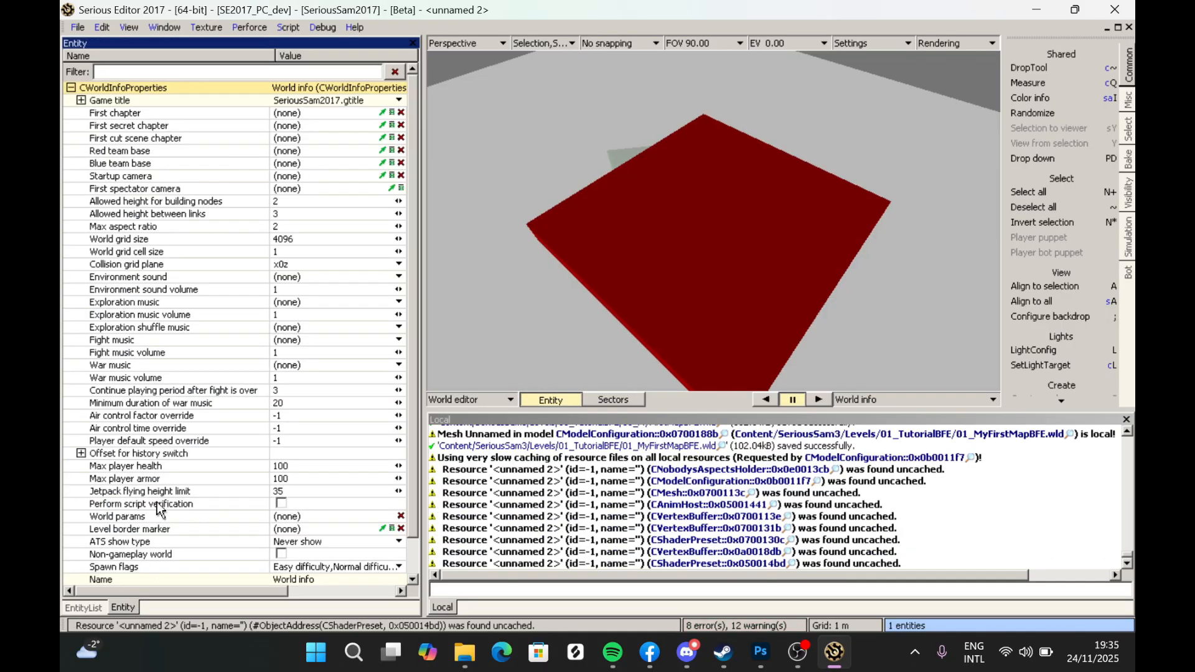
click(323, 100)
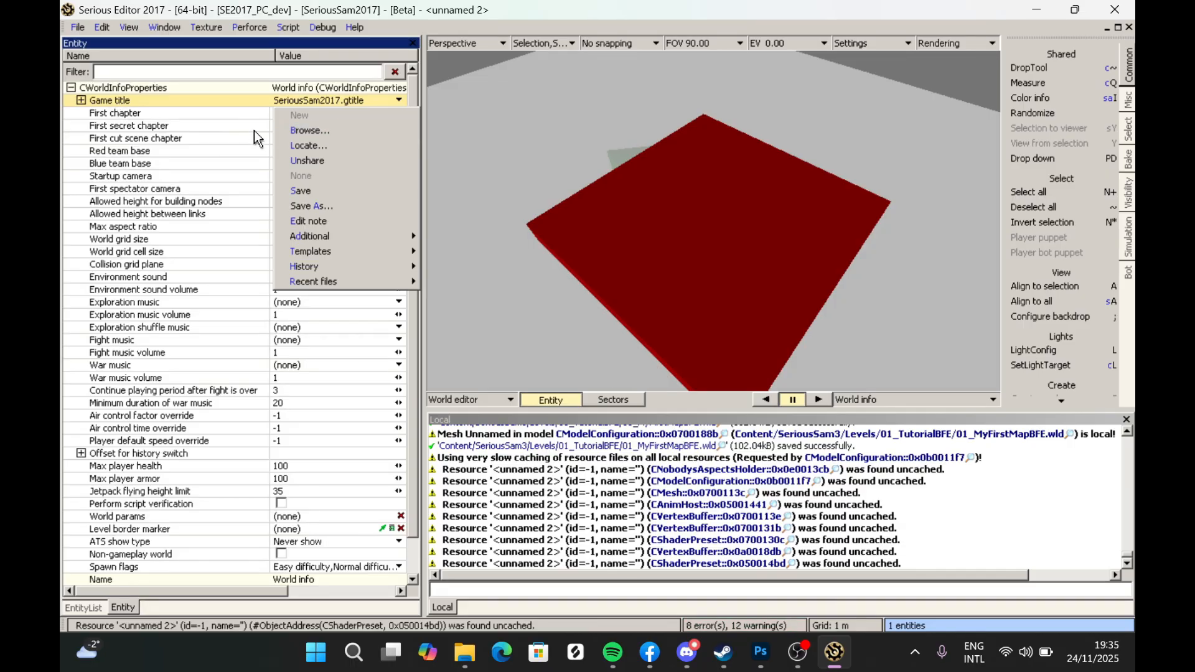
click(297, 129)
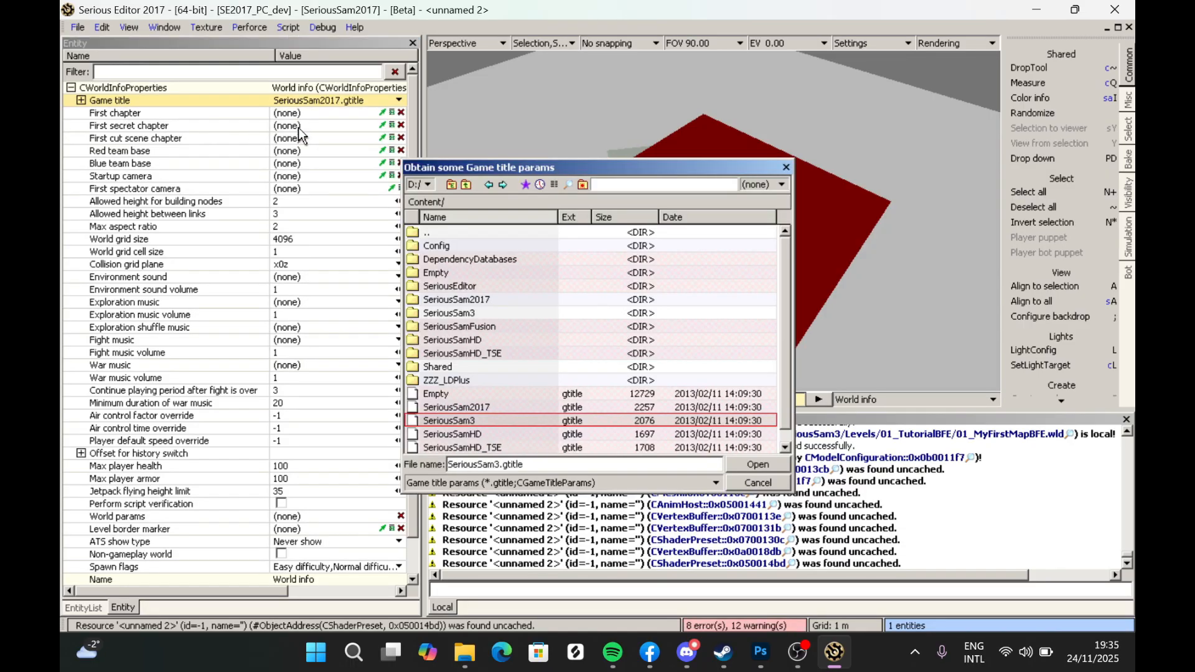
double_click(480, 435)
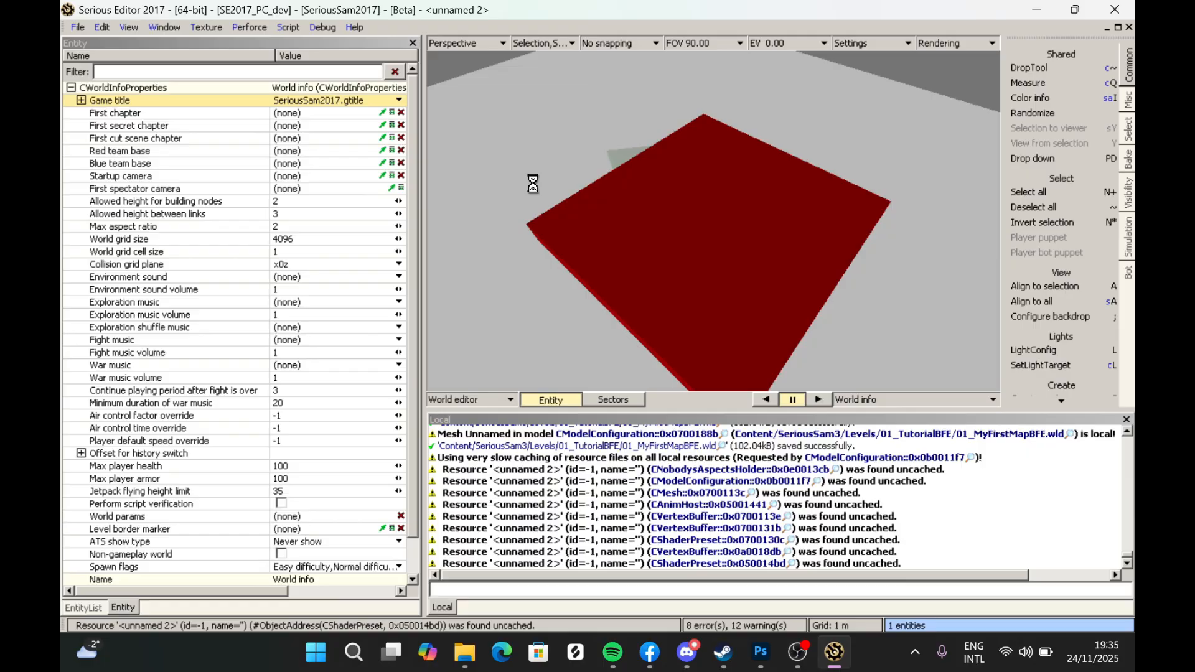
- Start saving the world as a new file and create a folder 01_MyFirstTFECampaign in Content/SeriousSamHD/Levels, then open it
click(77, 27)
click(128, 139)
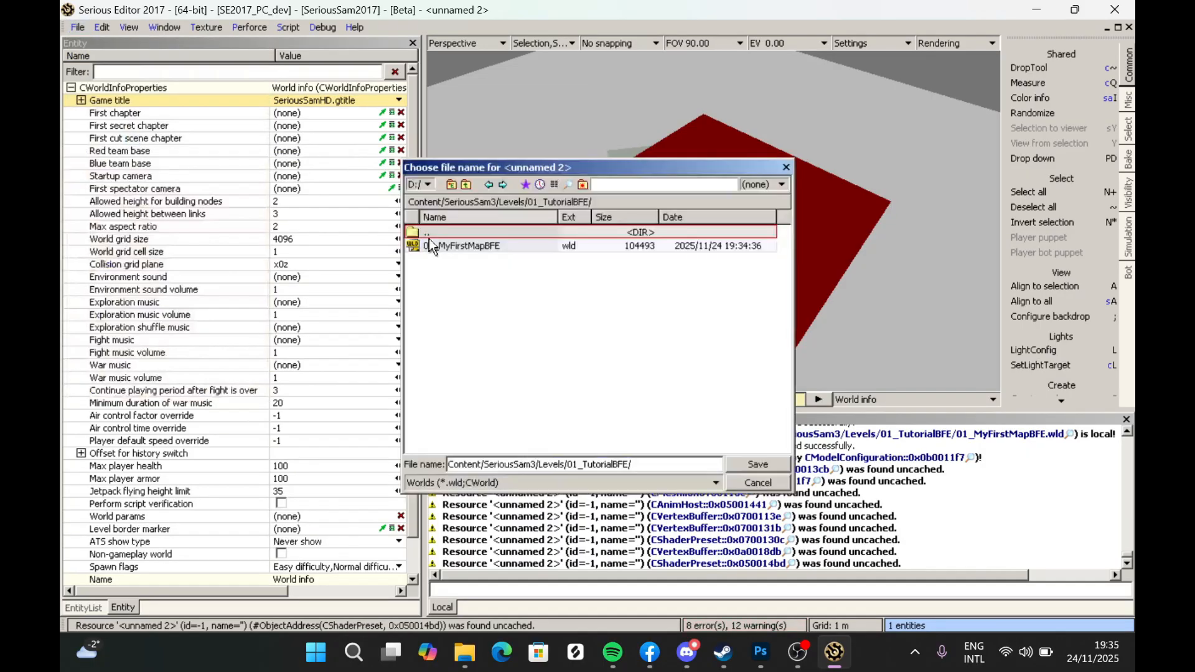
click(435, 233)
double_click(435, 233)
double_click(435, 234)
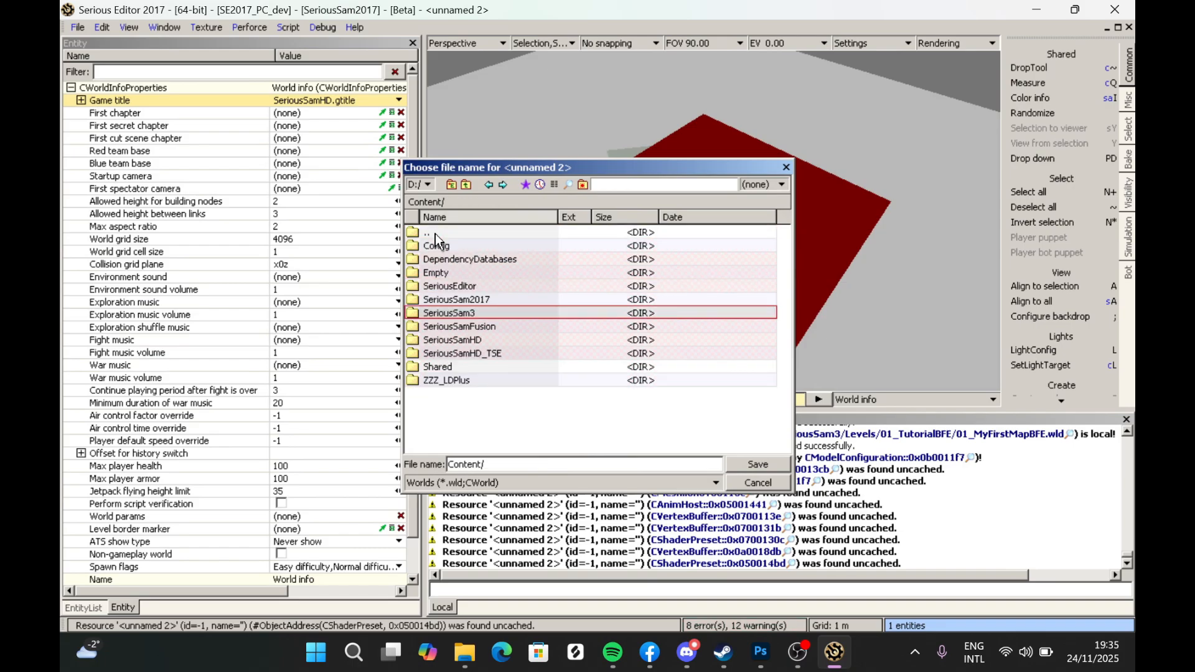
double_click(461, 339)
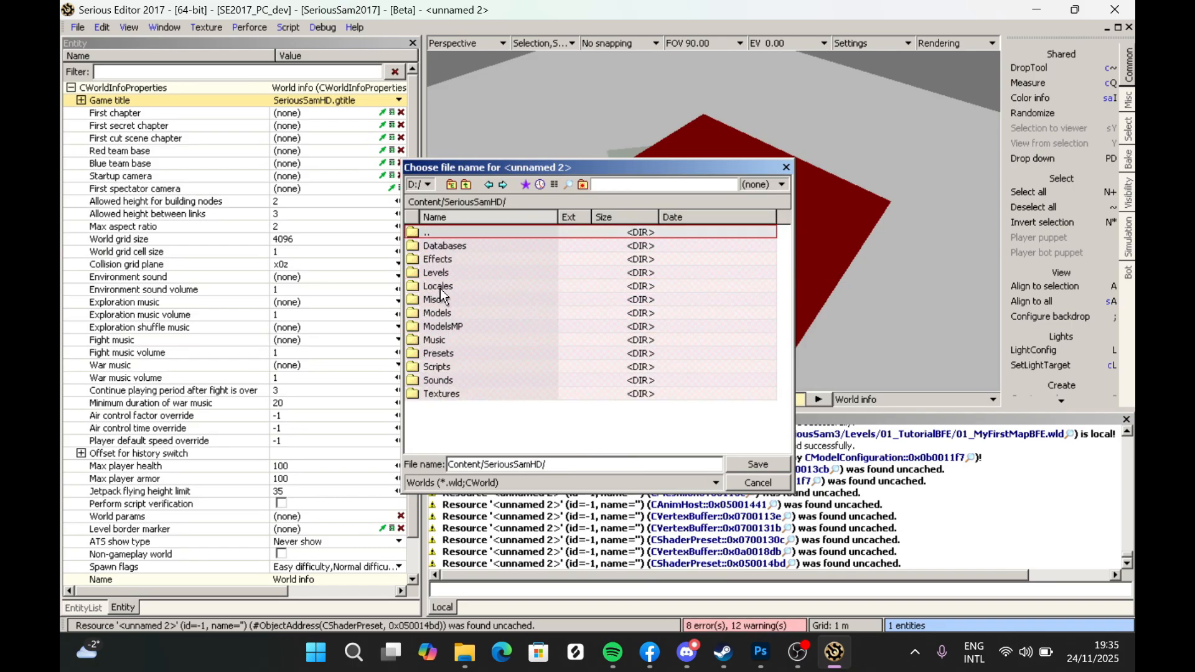
double_click(440, 273)
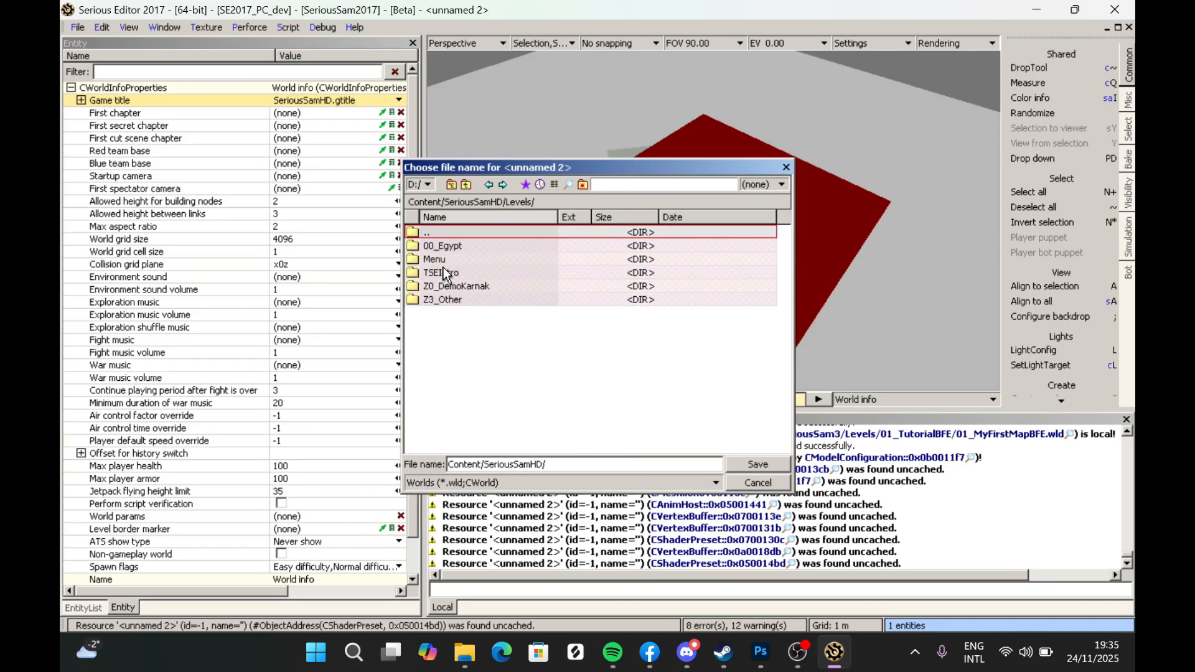
click(582, 185)
text(01_My)
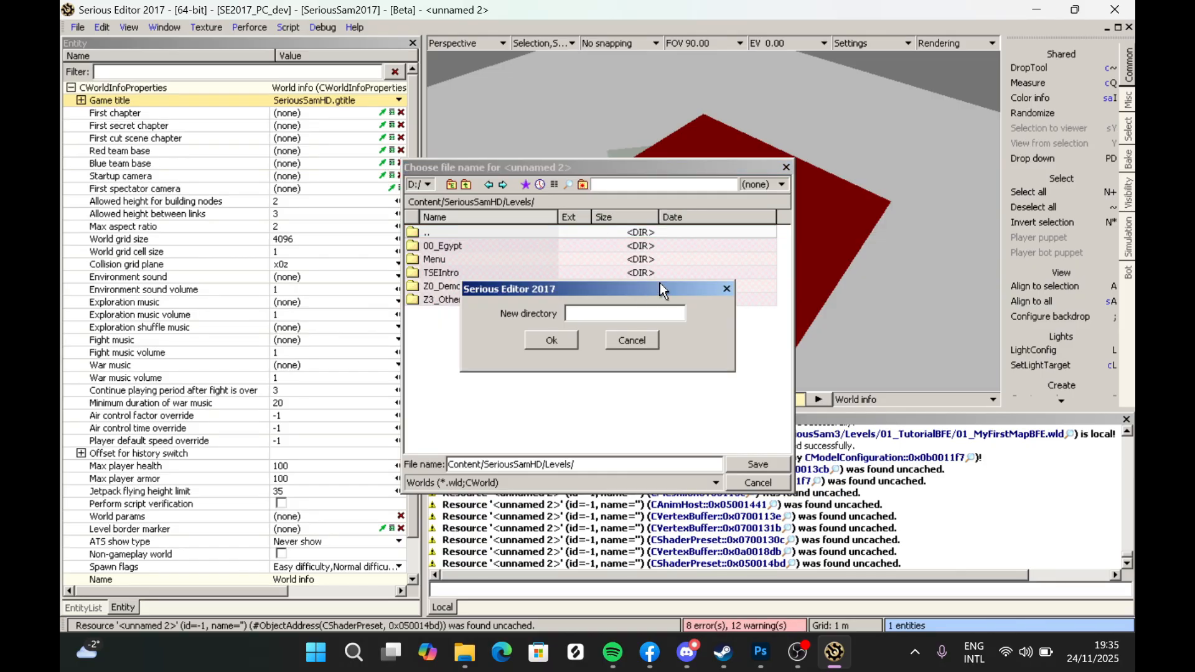
text(FirstTFEL)
text(ampaign)
mouse_move(583, 315)
mouse_down()
mouse_move(672, 314)
mouse_move(565, 320)
mouse_up()
click(678, 316)
click(633, 316)
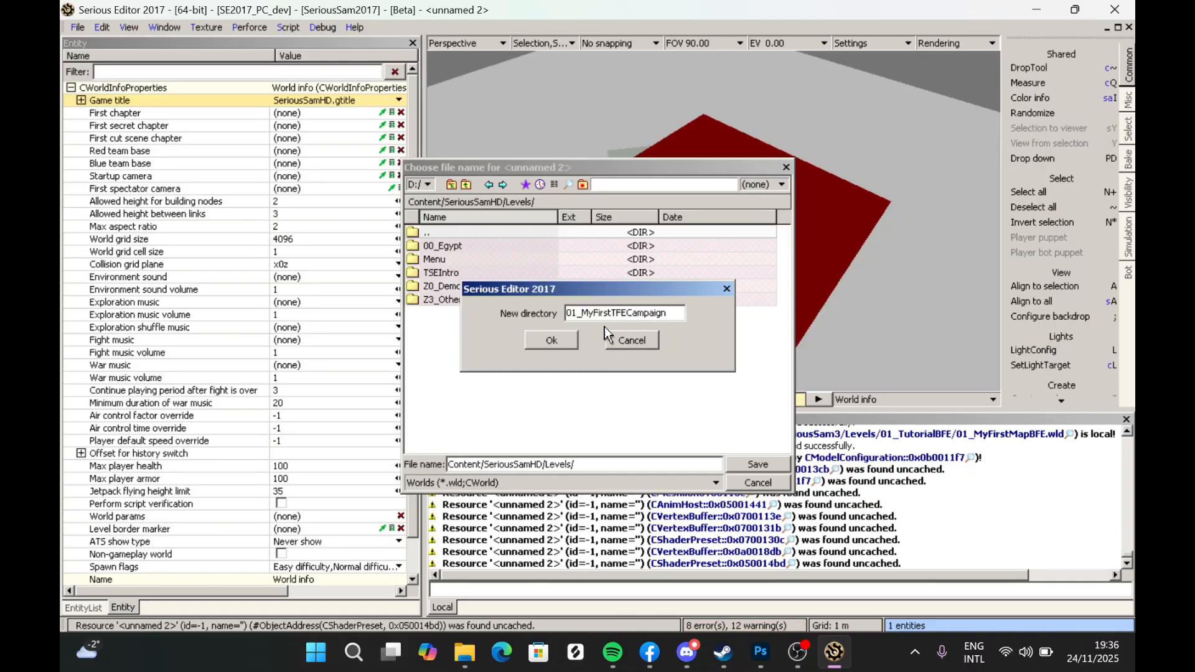
click(550, 340)
double_click(460, 258)
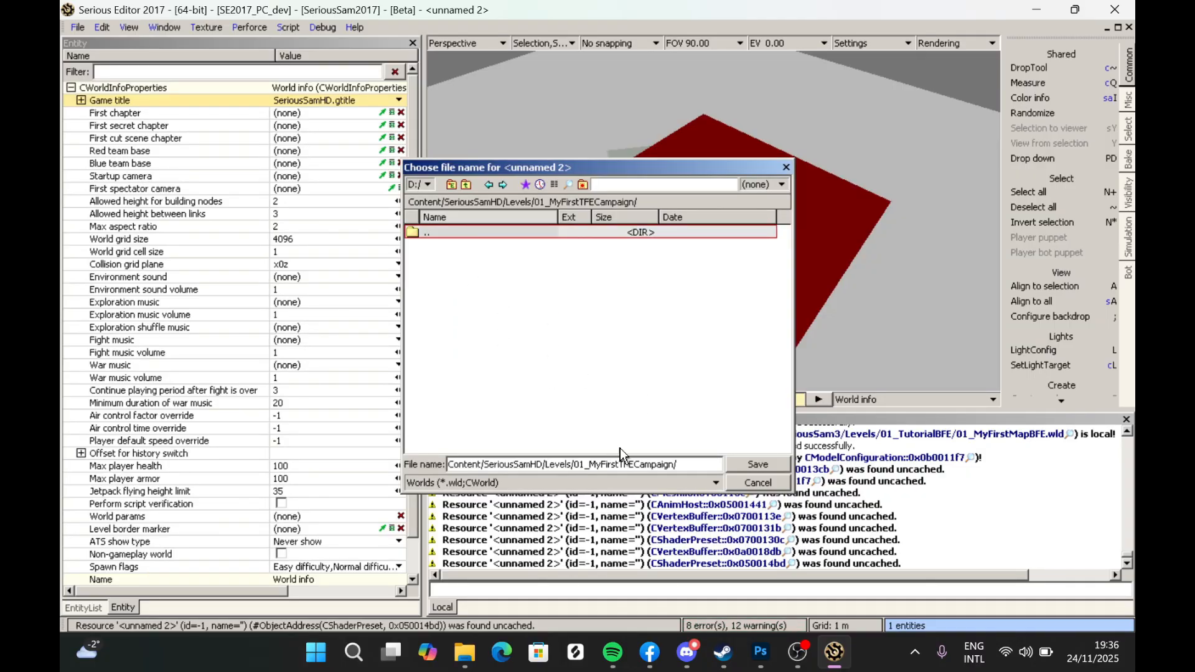
- Save the world in that folder under the name 01_FirstTFE
drag(680, 464, 83, 481)
text(01)
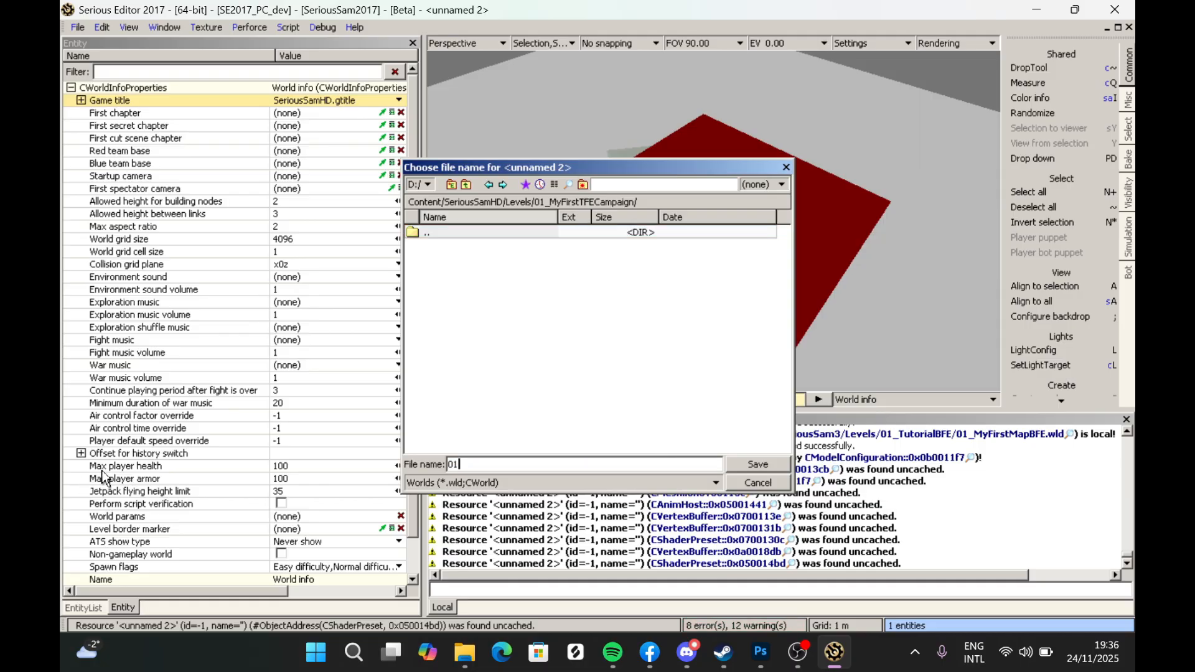
text(_FirstTFE)
click(751, 462)
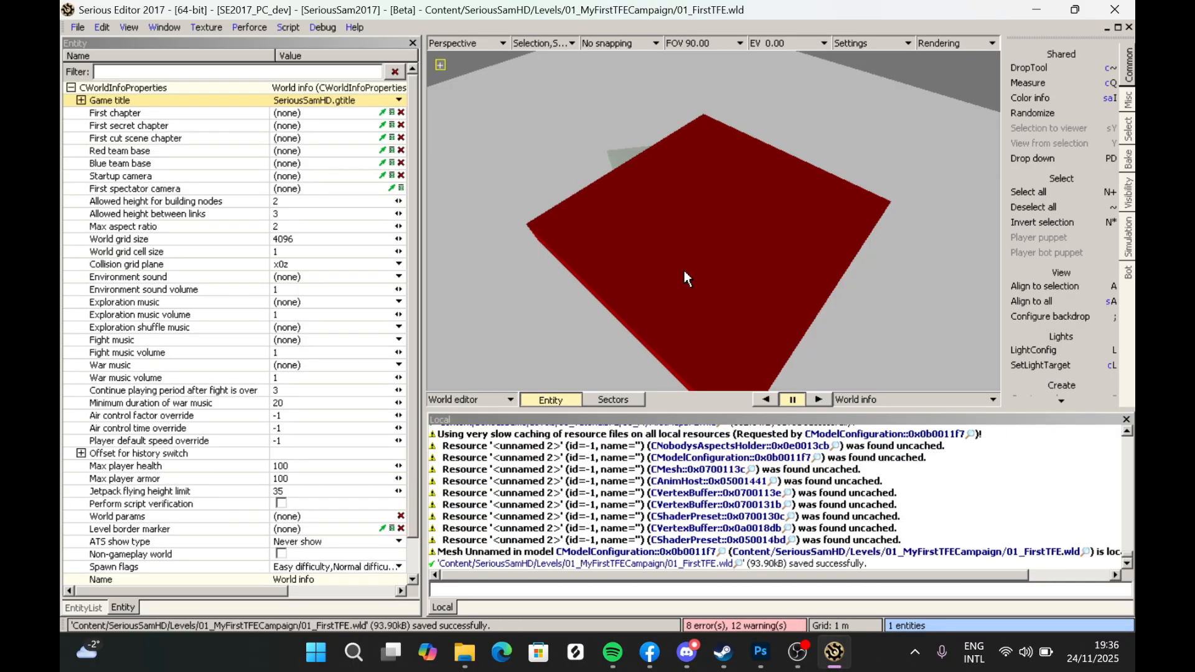
- Set the world's first chapter by picking the chapter info entity in the viewport
click(99, 113)
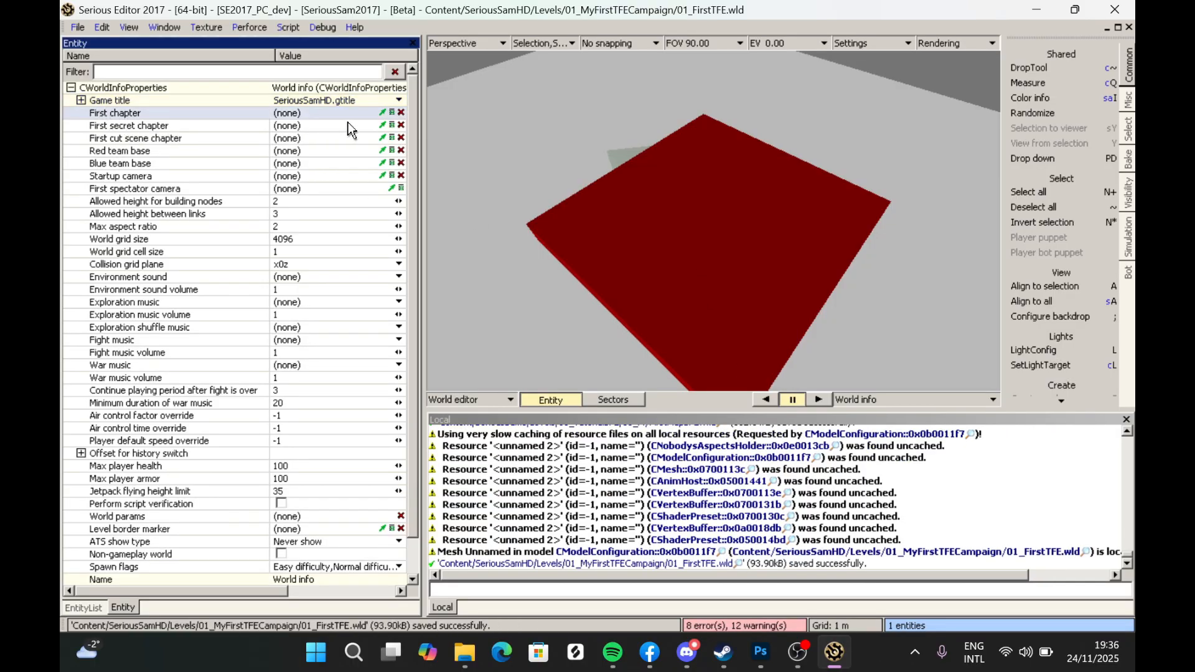
click(382, 112)
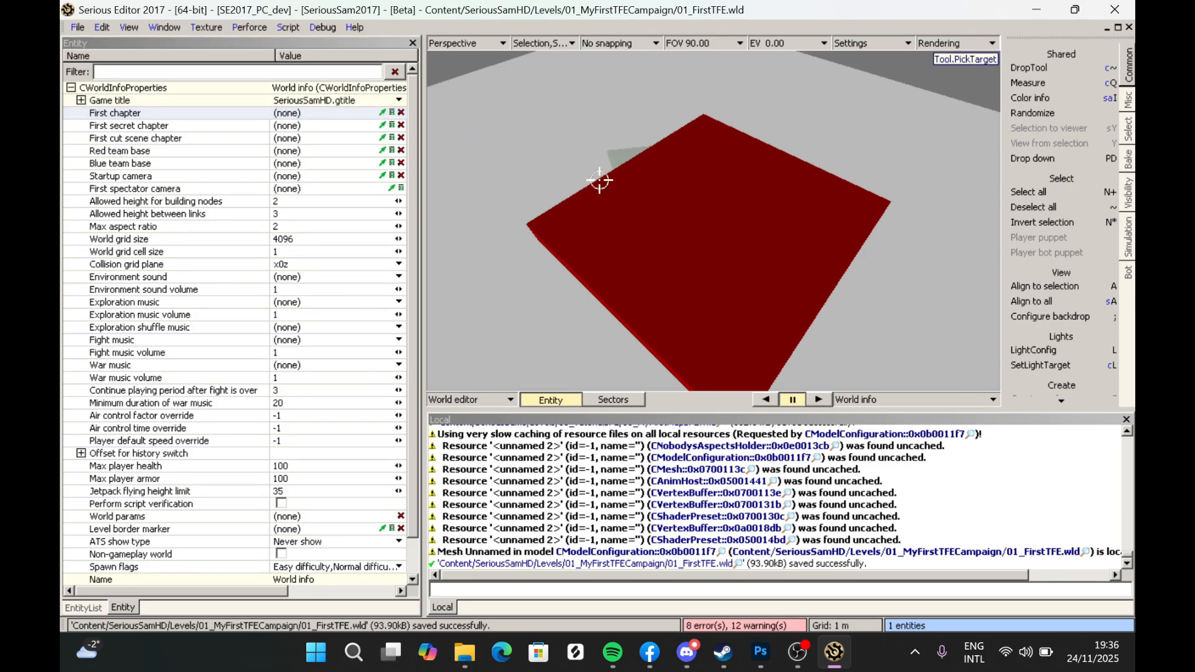
click(681, 231)
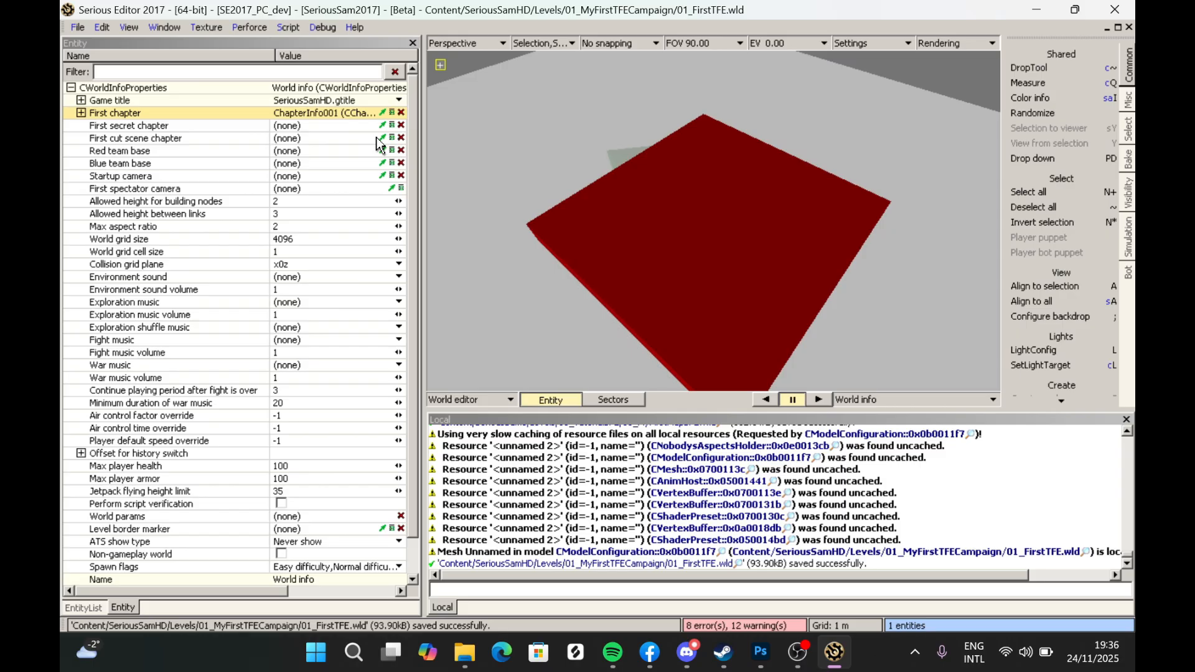
- Test-run the world in game, quit back to the editor and save the world
scroll(671, 263, down, 5)
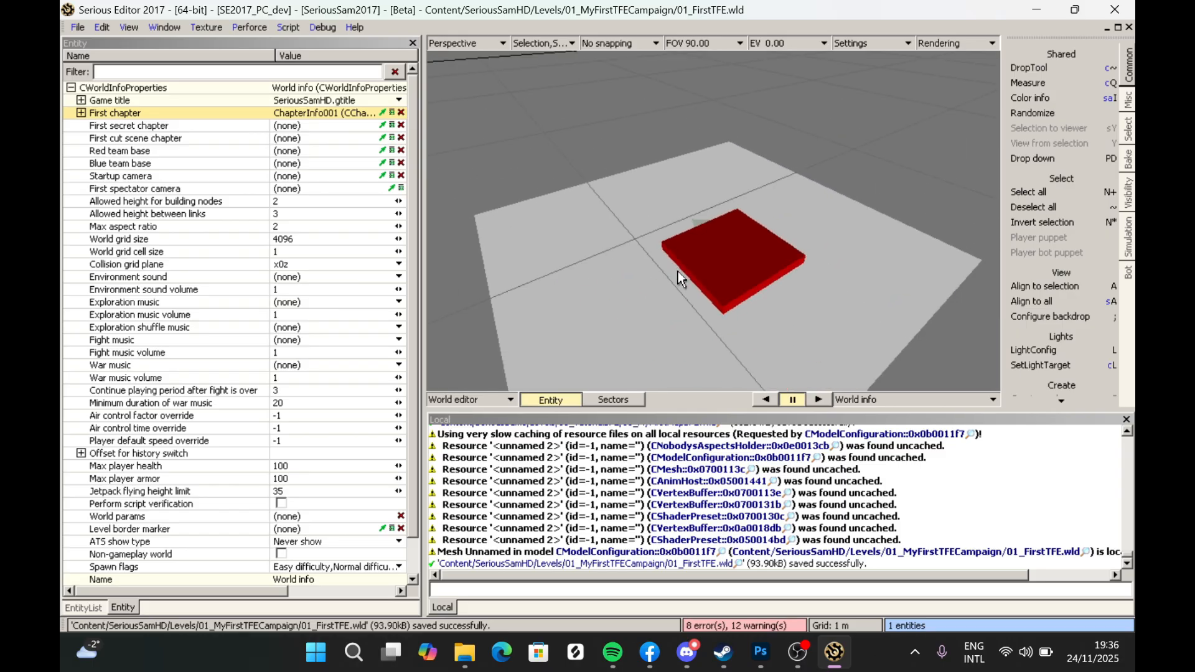
key(ctrl+t)
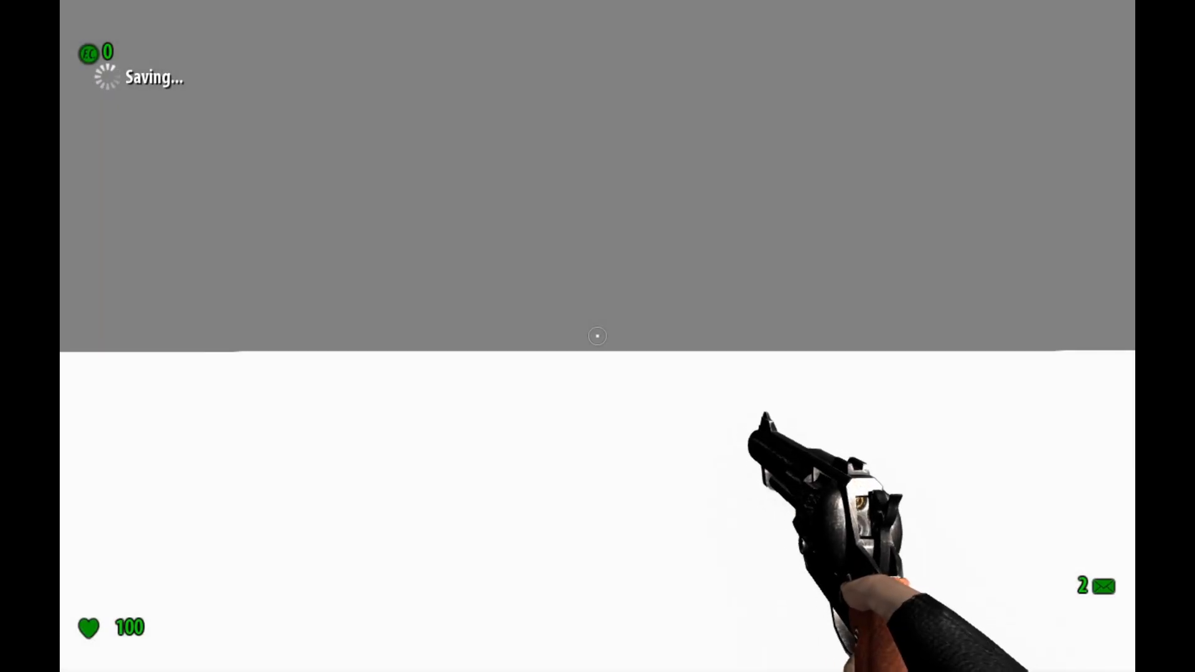
key(h)
key(Escape)
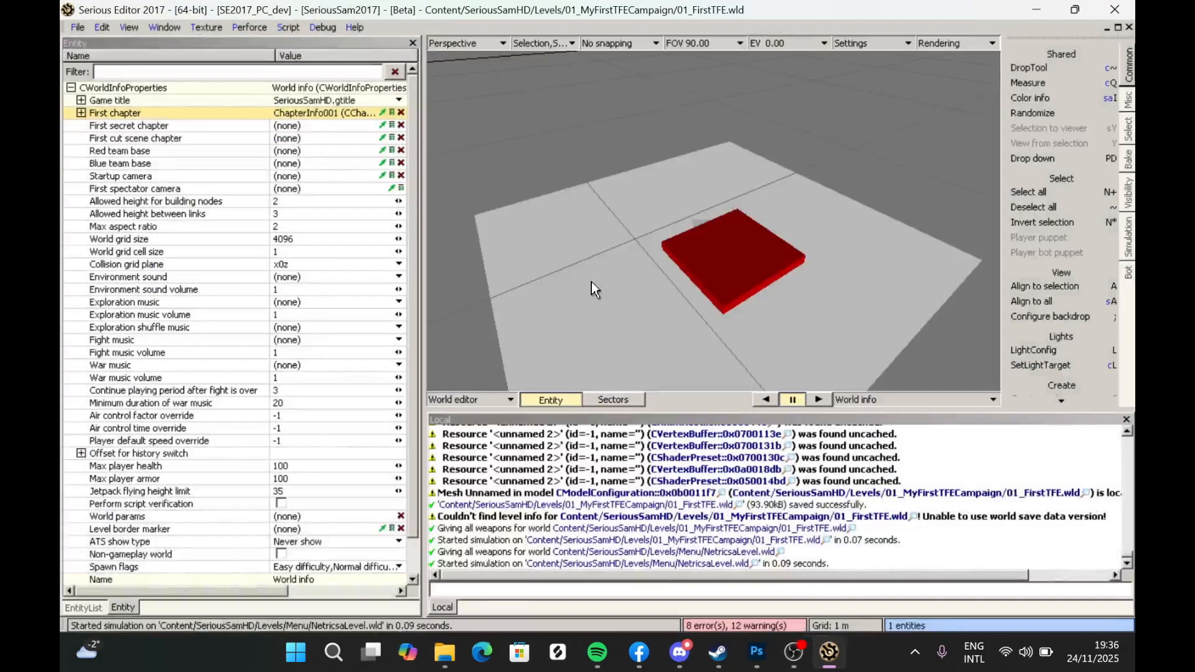
click(78, 27)
click(93, 124)
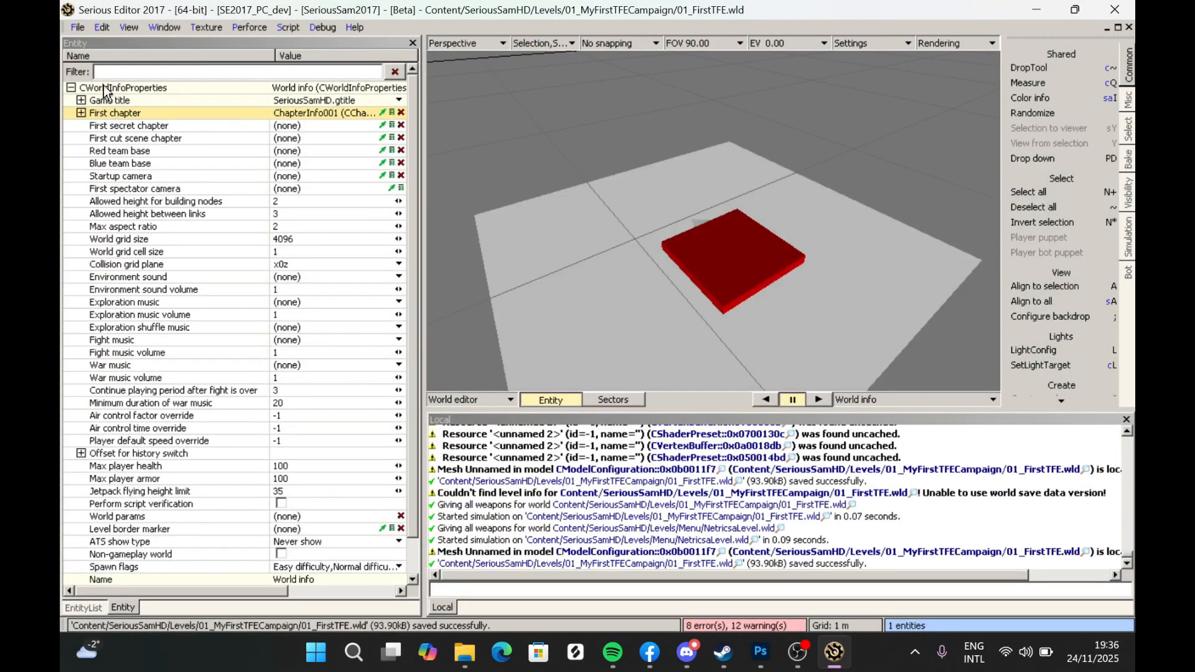
- Open the 00_Egypt.nfo episode info file from Content/SeriousSamHD/Levels in the text editor
click(85, 28)
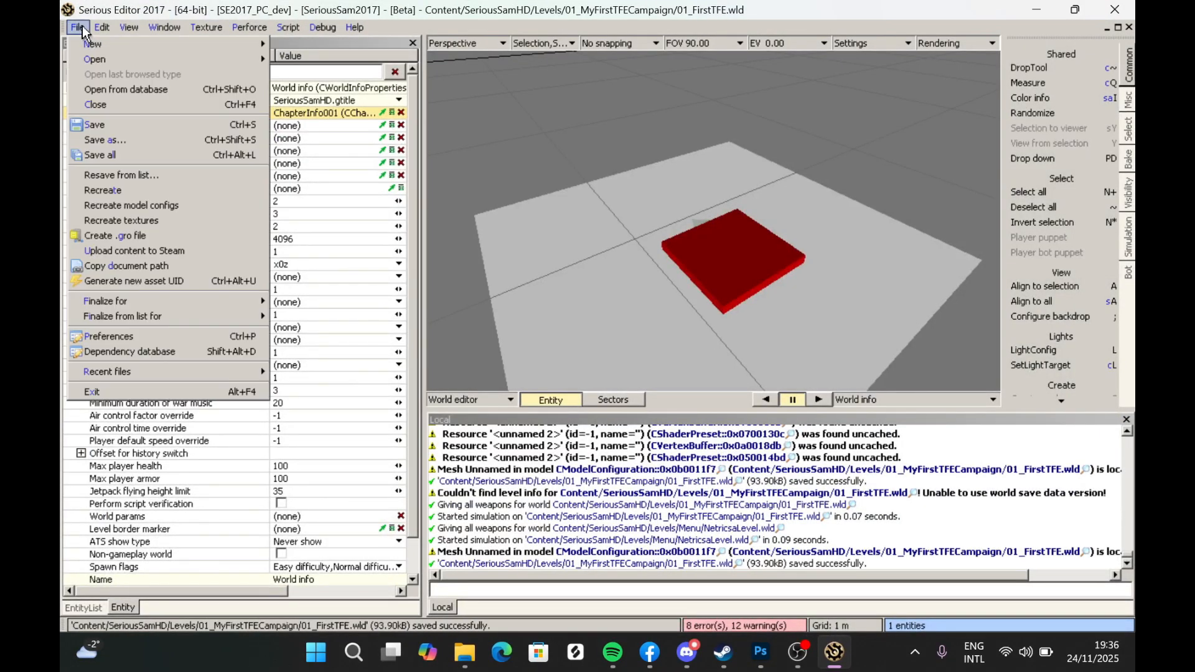
mouse_move(105, 61)
click(366, 79)
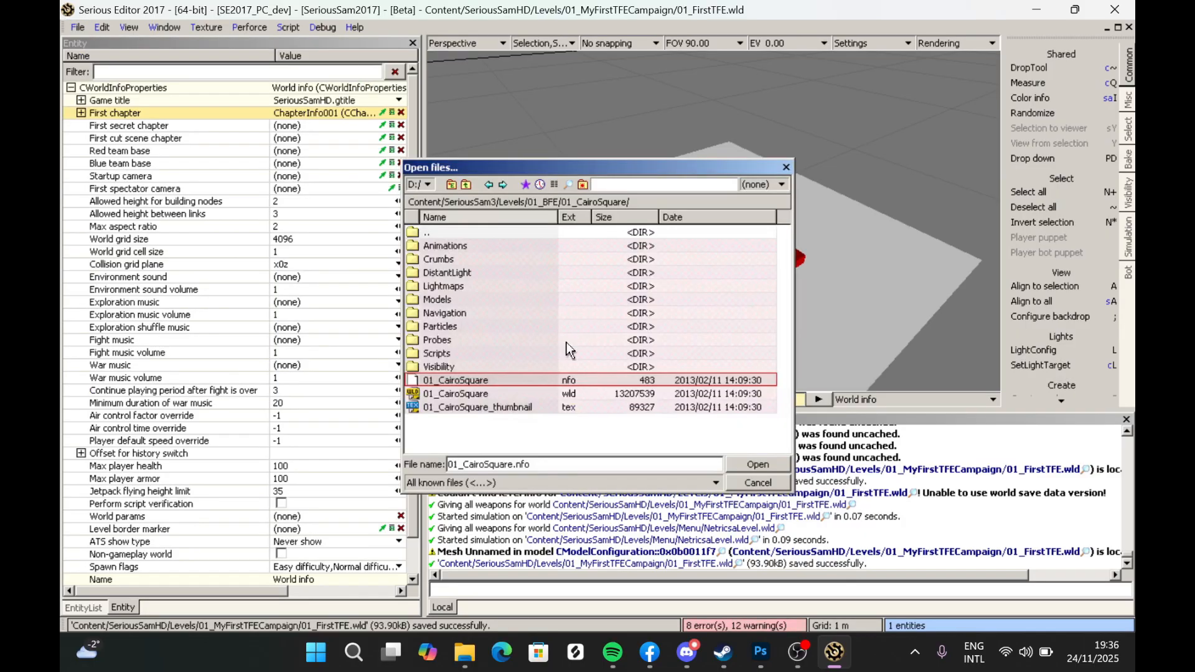
double_click(458, 229)
double_click(458, 229)
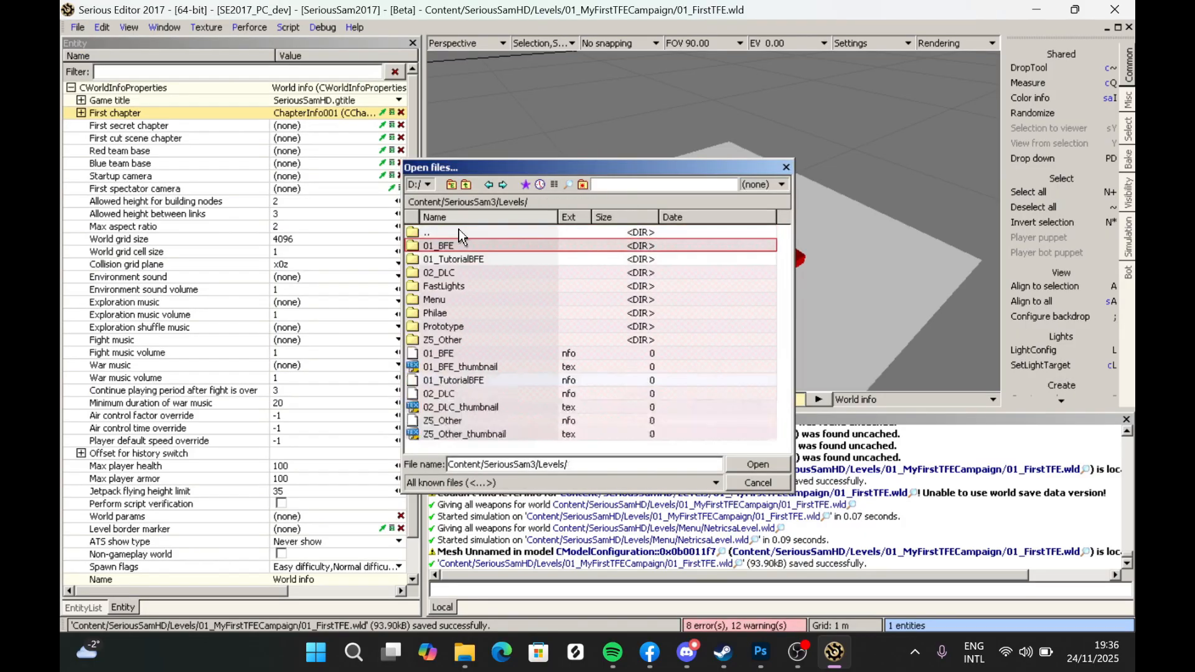
double_click(458, 229)
double_click(458, 230)
scroll(458, 261, down, 1)
click(454, 314)
double_click(454, 313)
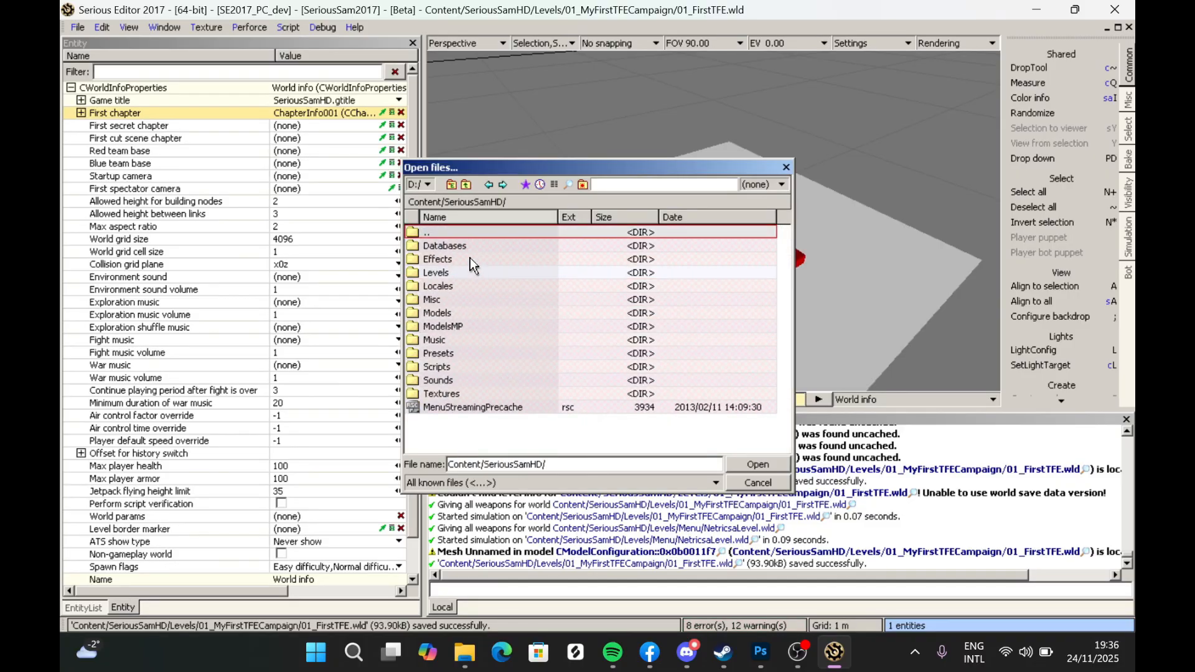
double_click(458, 274)
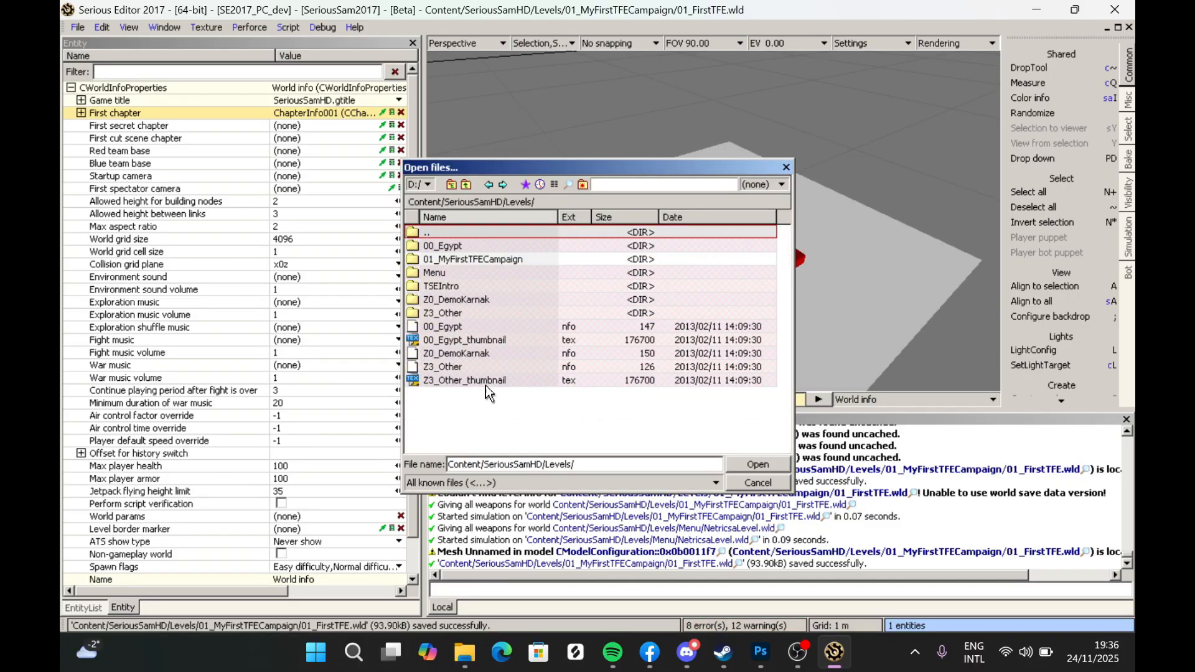
click(451, 327)
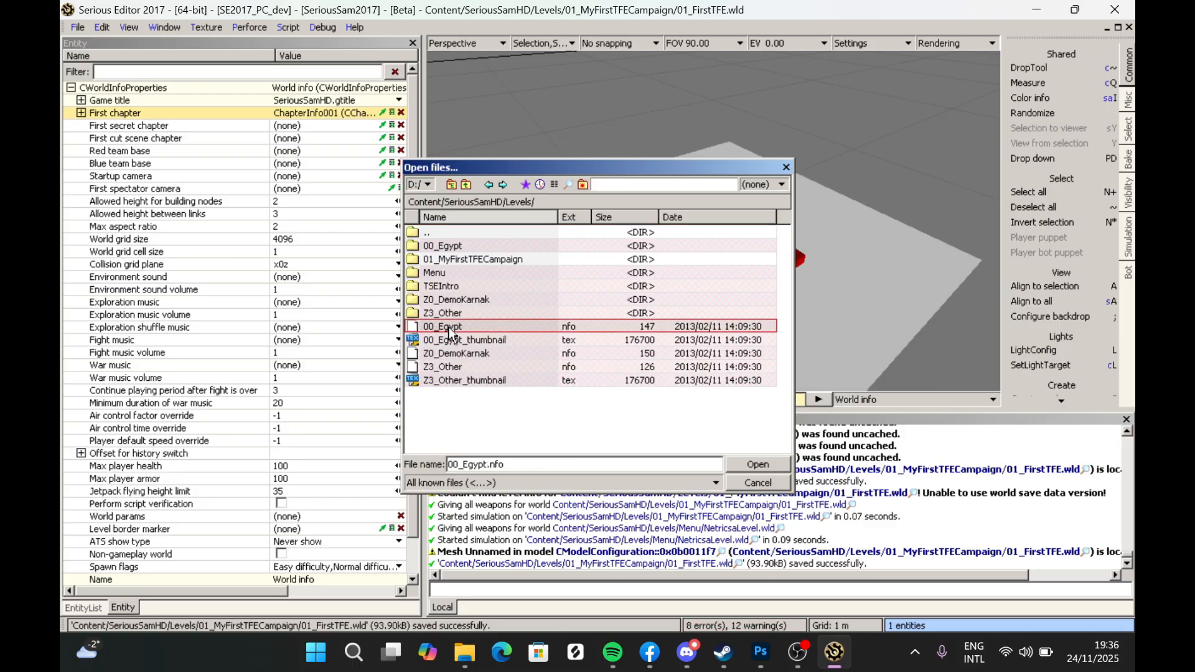
double_click(452, 326)
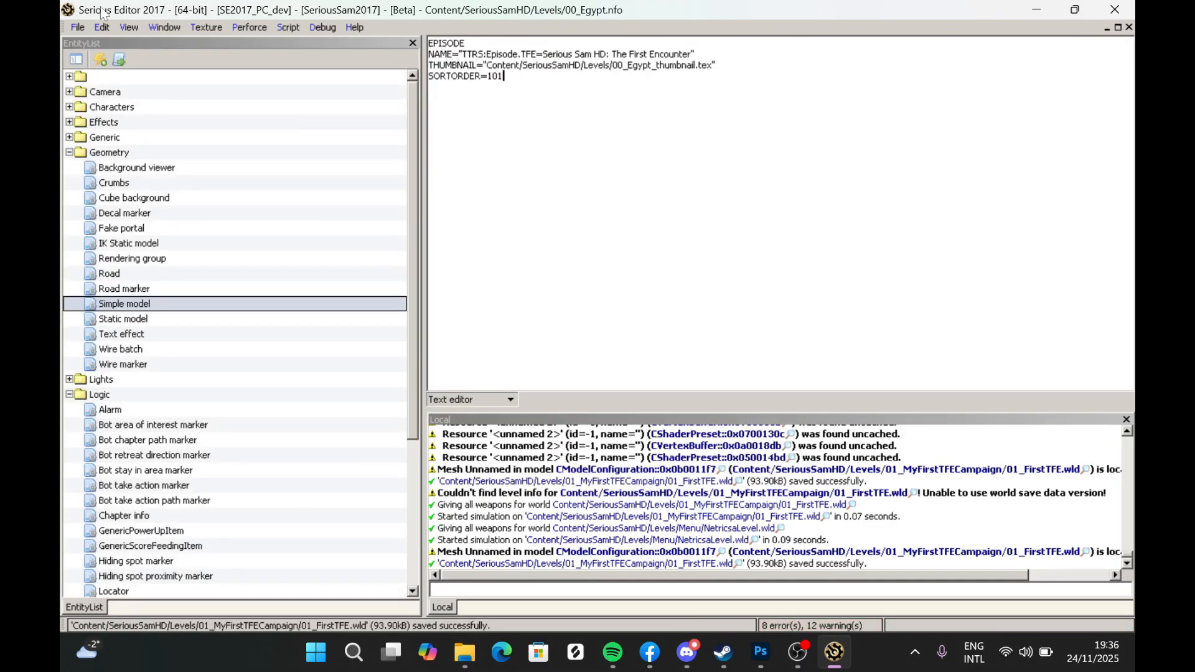
- Save the episode info file as 01_MyFirstFECampaign.nfo in the Content/SeriousSamHD/Levels folder
click(77, 28)
click(118, 141)
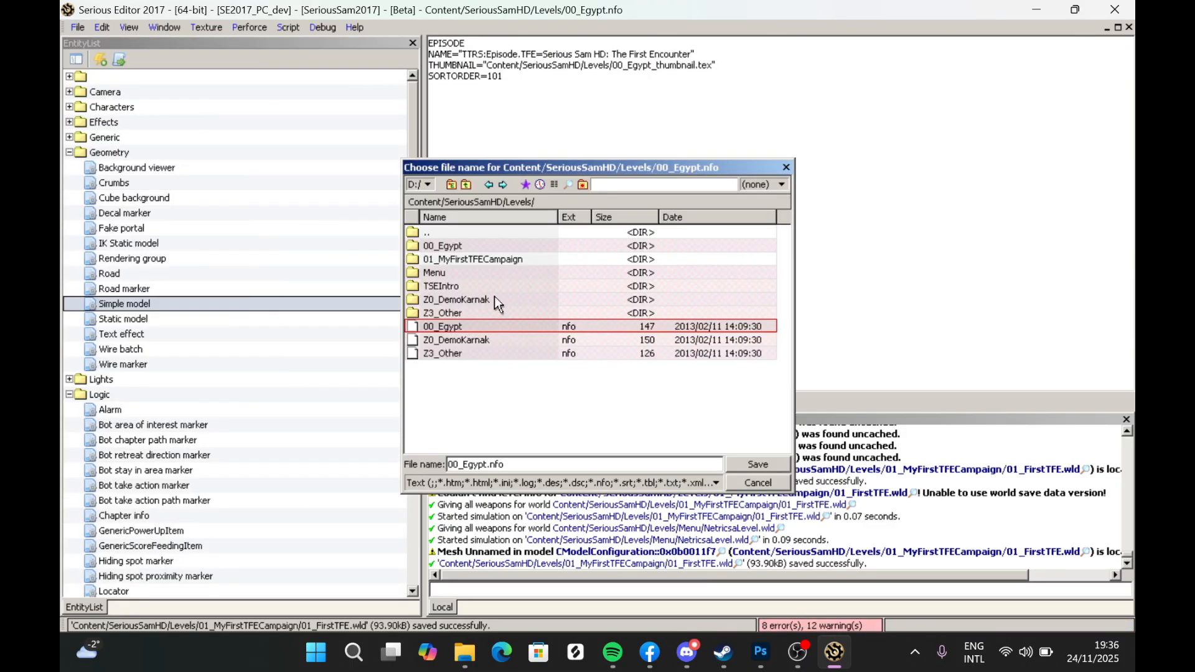
double_click(480, 464)
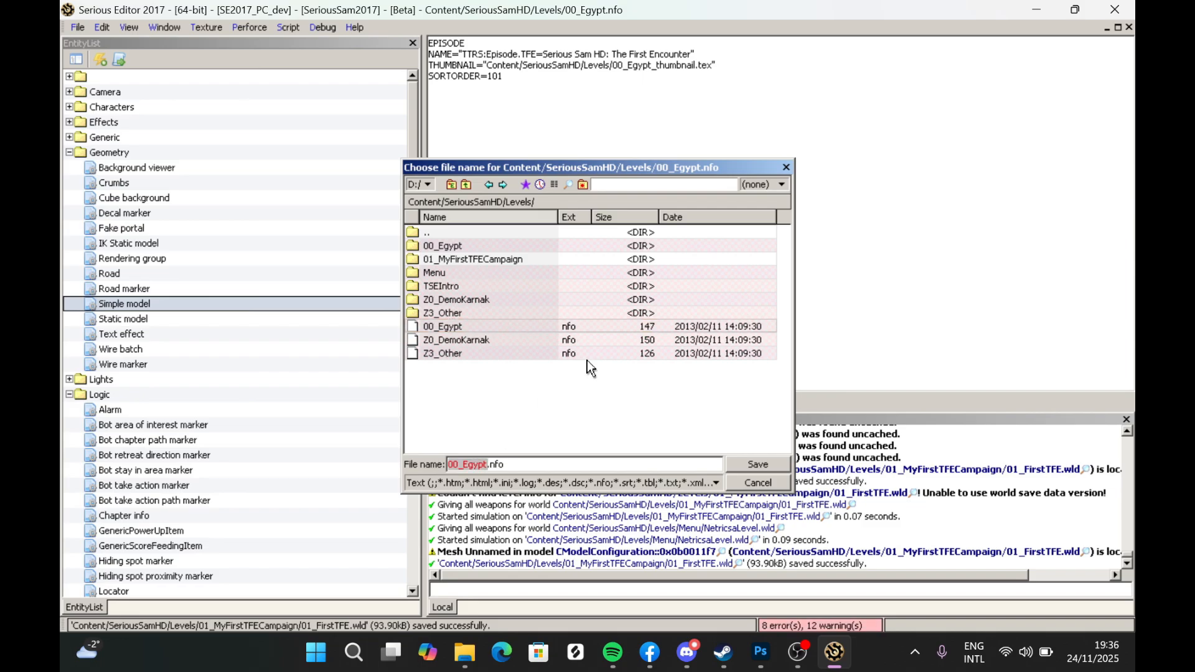
text(01_MyFirstFECampaign)
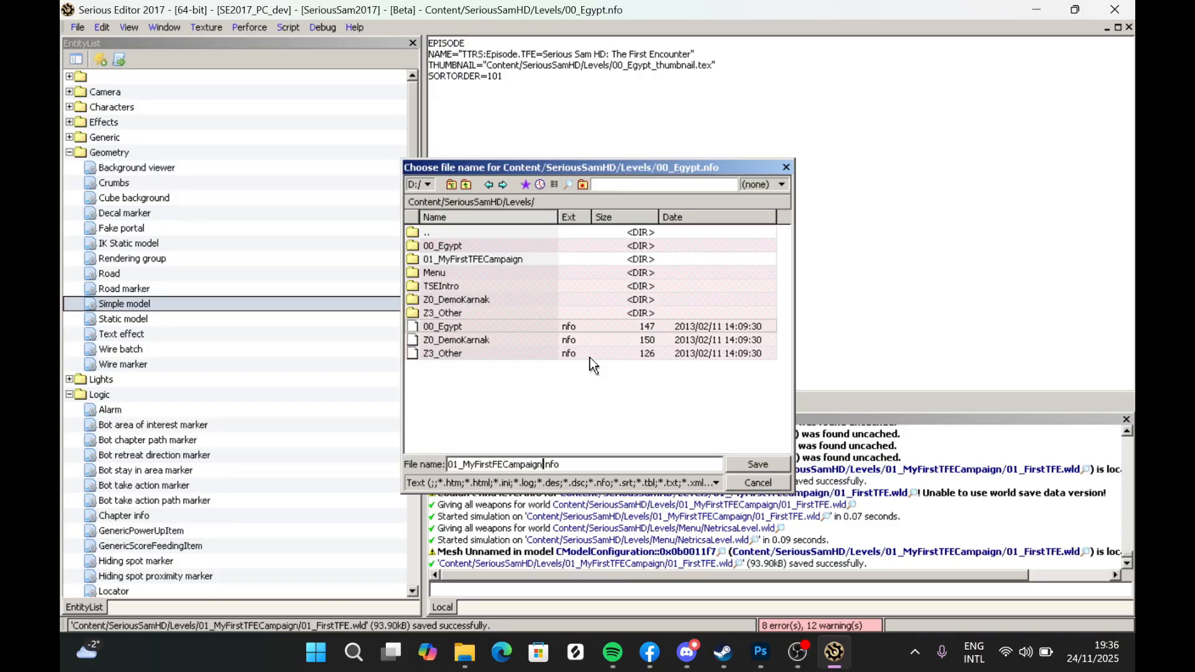
double_click(488, 465)
key(ctrl+c)
click(506, 440)
click(746, 463)
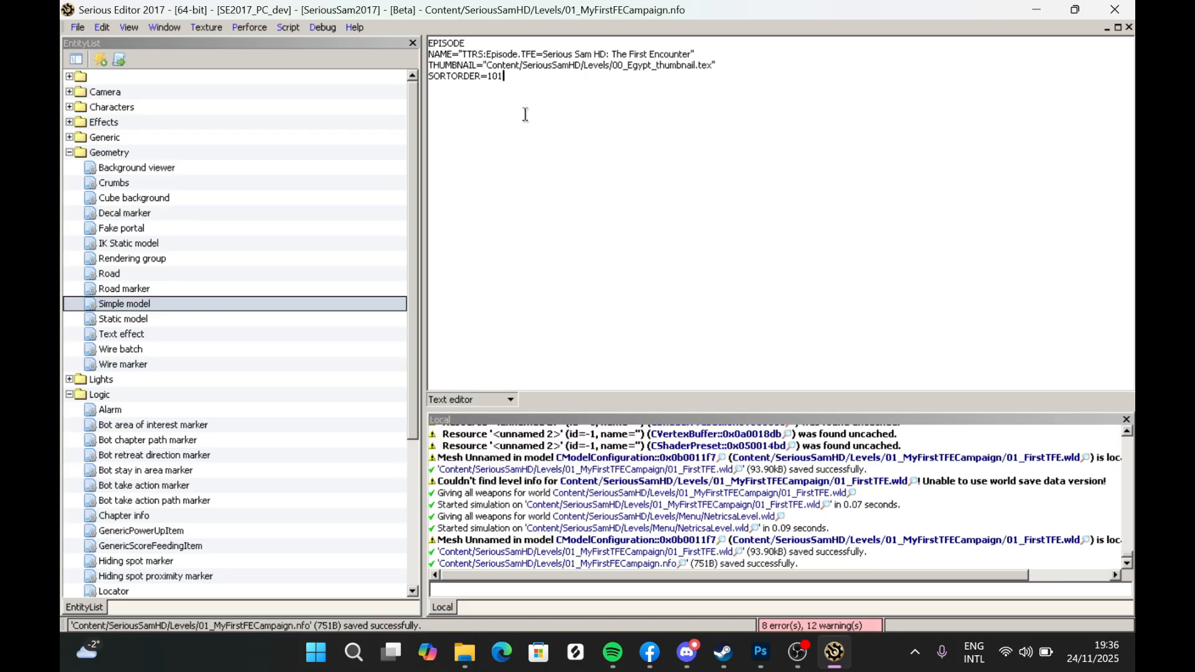
- Replace the episode identifier TFE in the NAME line with 01_MyFirstFECampaign
double_click(526, 54)
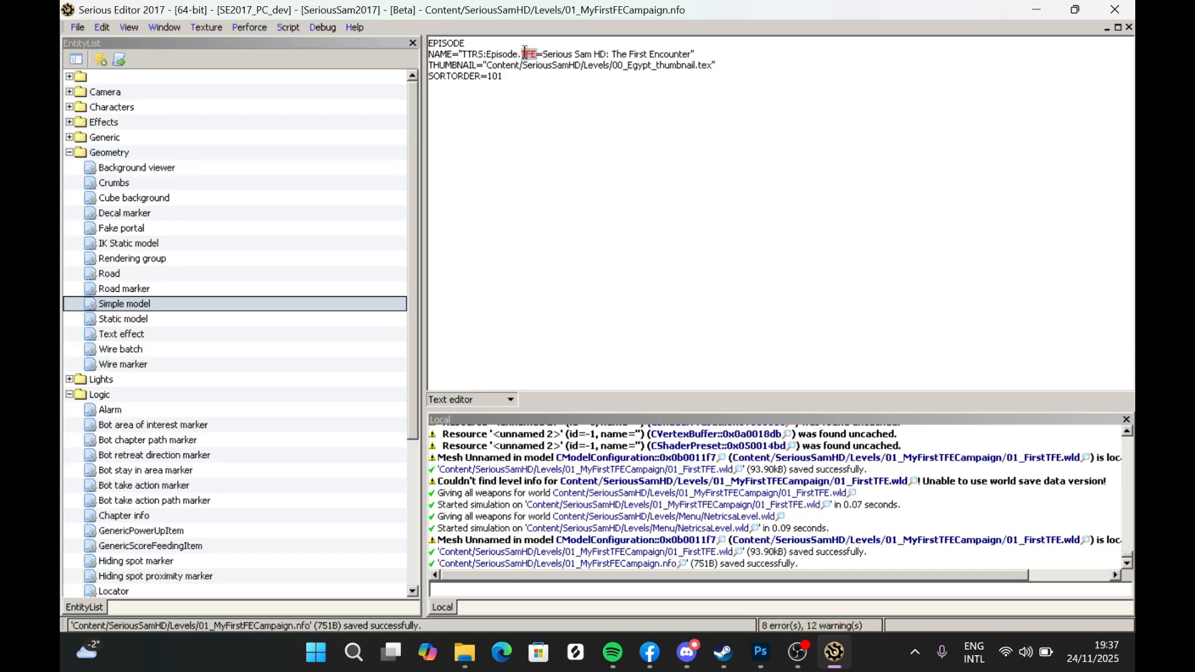
key(ctrl+v)
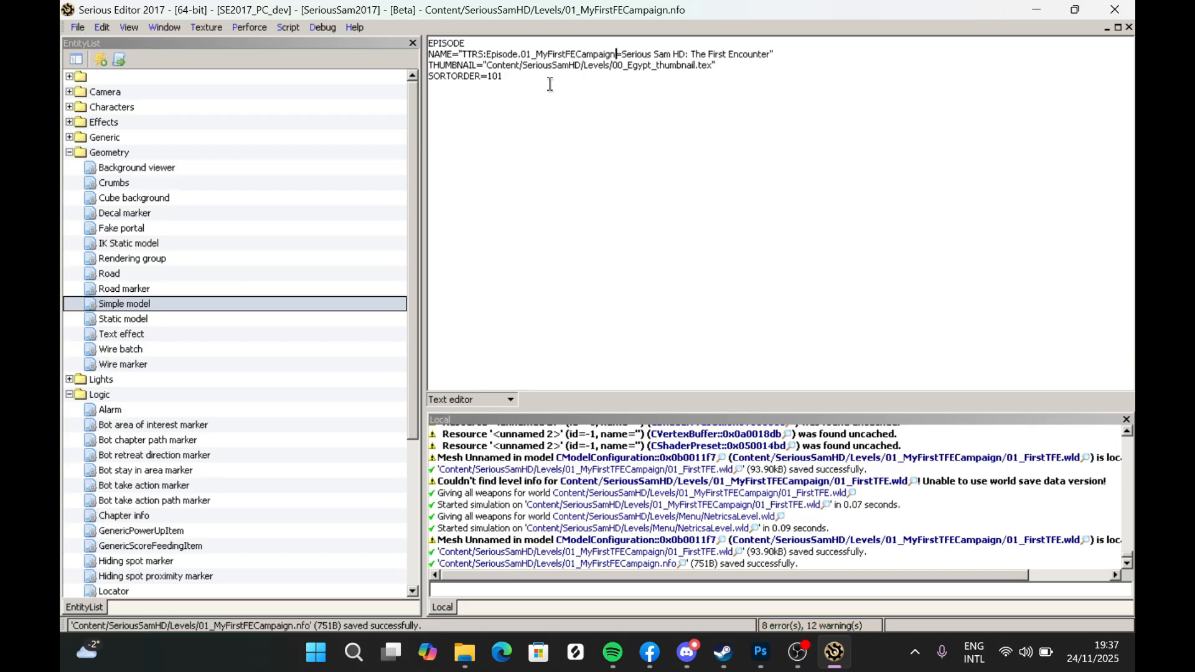
- Replace the episode's display title Serious Sam HD: The First Encounter in the NAME line
drag(622, 54, 772, 54)
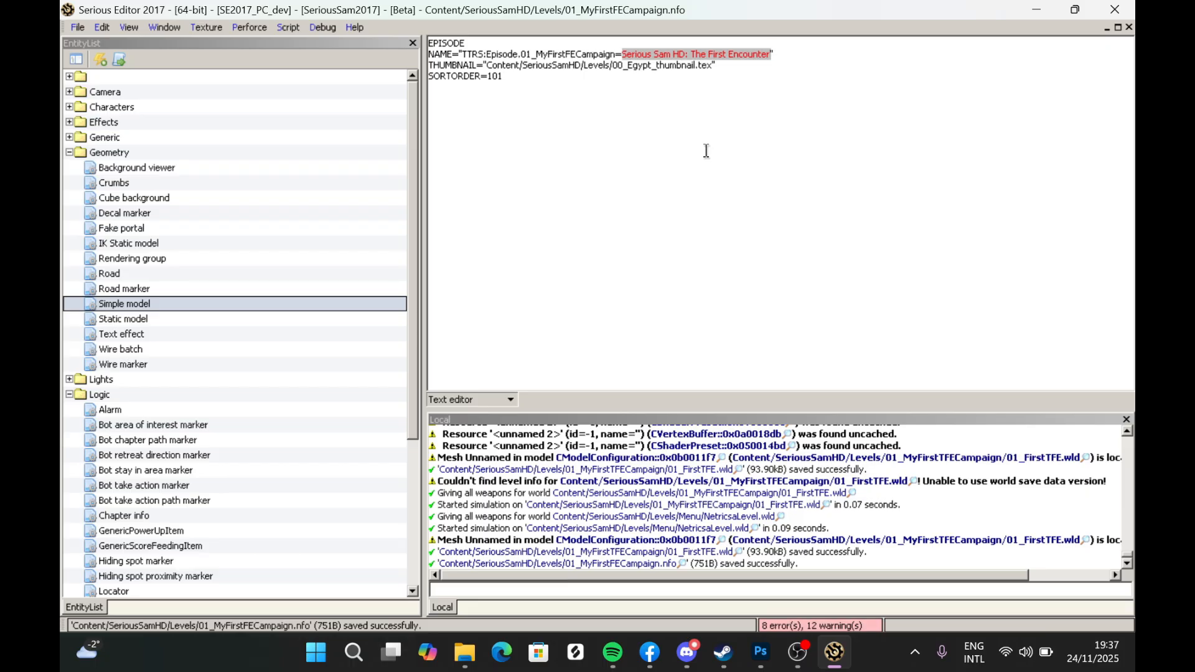
- Set the episode's display title to My First TFE Campaign in the NAME line and save the file
text(My)
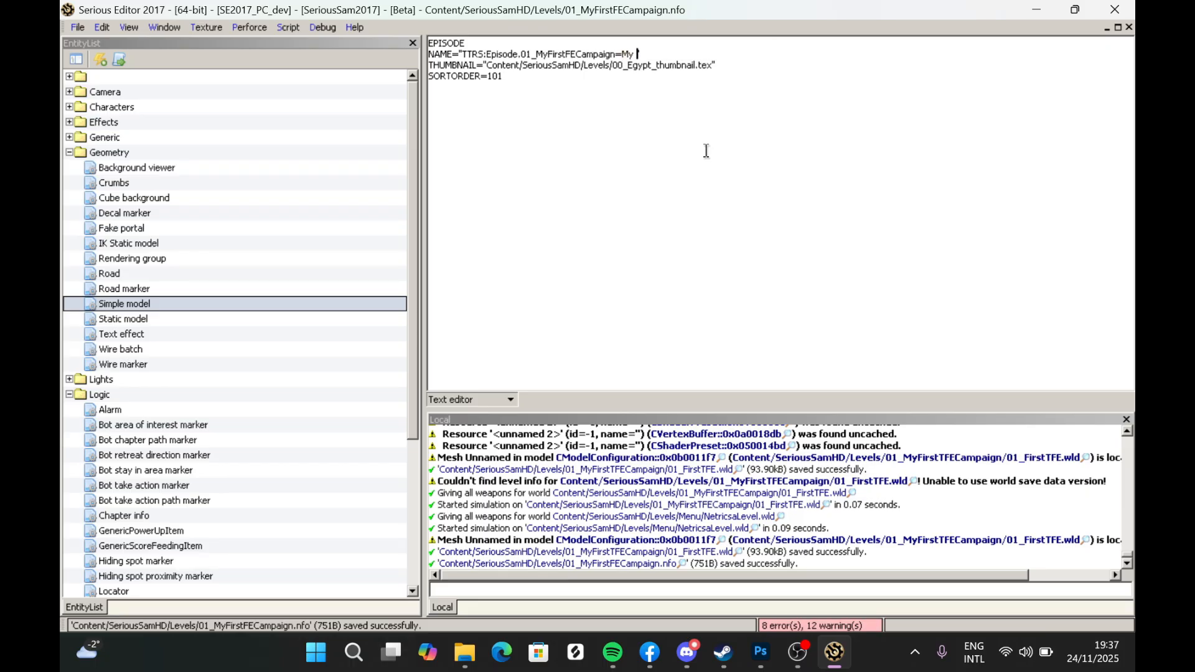
text( First TFE LCampaign)
click(74, 27)
click(106, 125)
- Open the 0_01_Hatshepsut.nfo level info file from the 00_Egypt folder as a reference
click(77, 29)
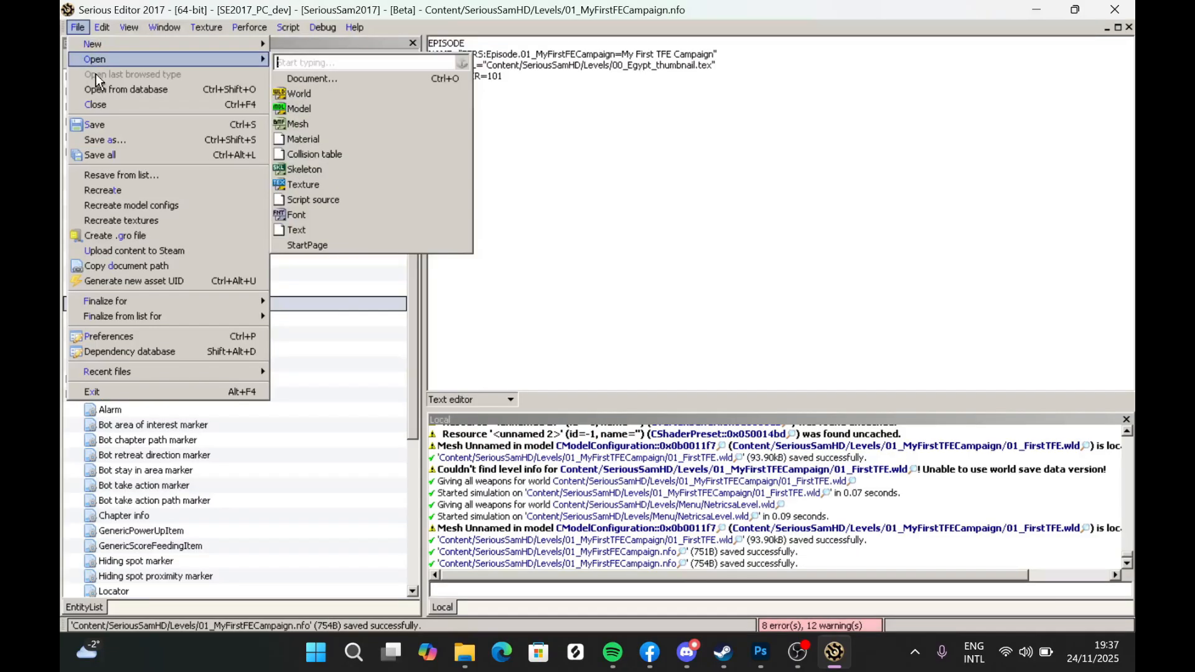
mouse_move(267, 62)
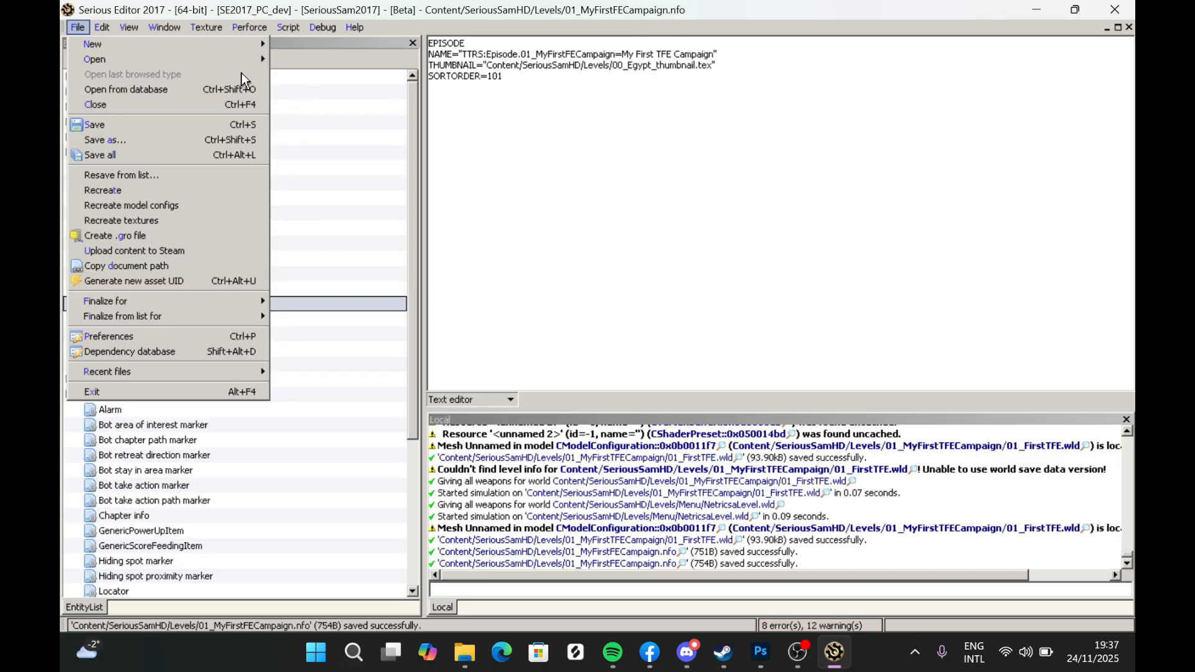
click(321, 78)
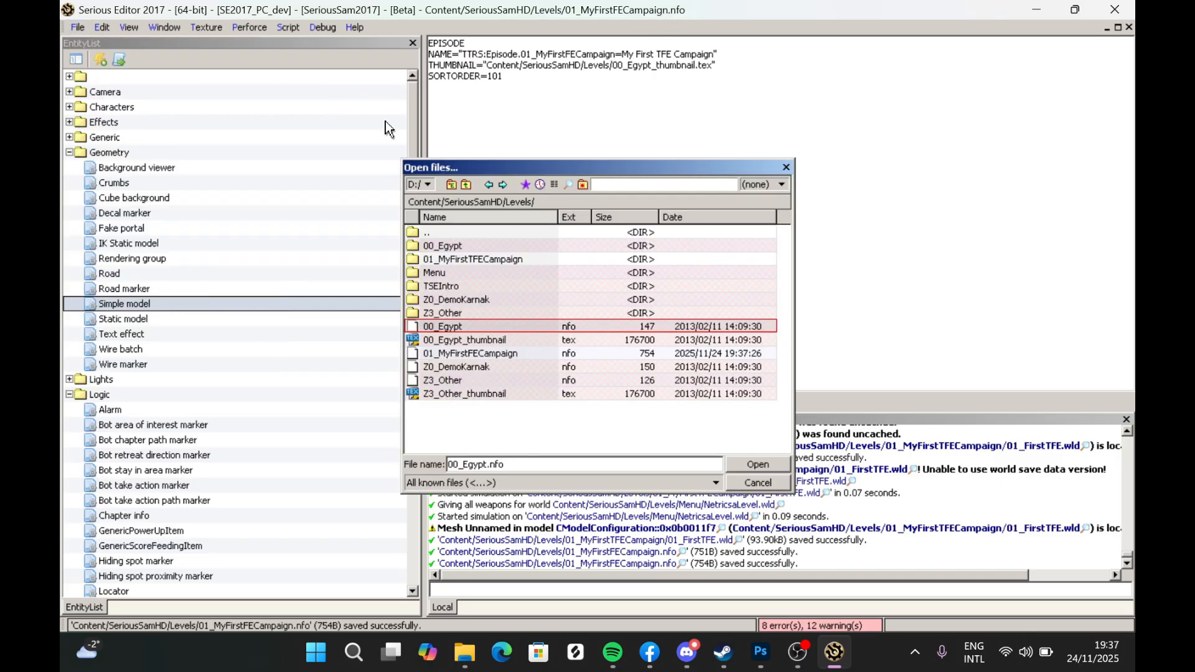
double_click(443, 245)
double_click(472, 406)
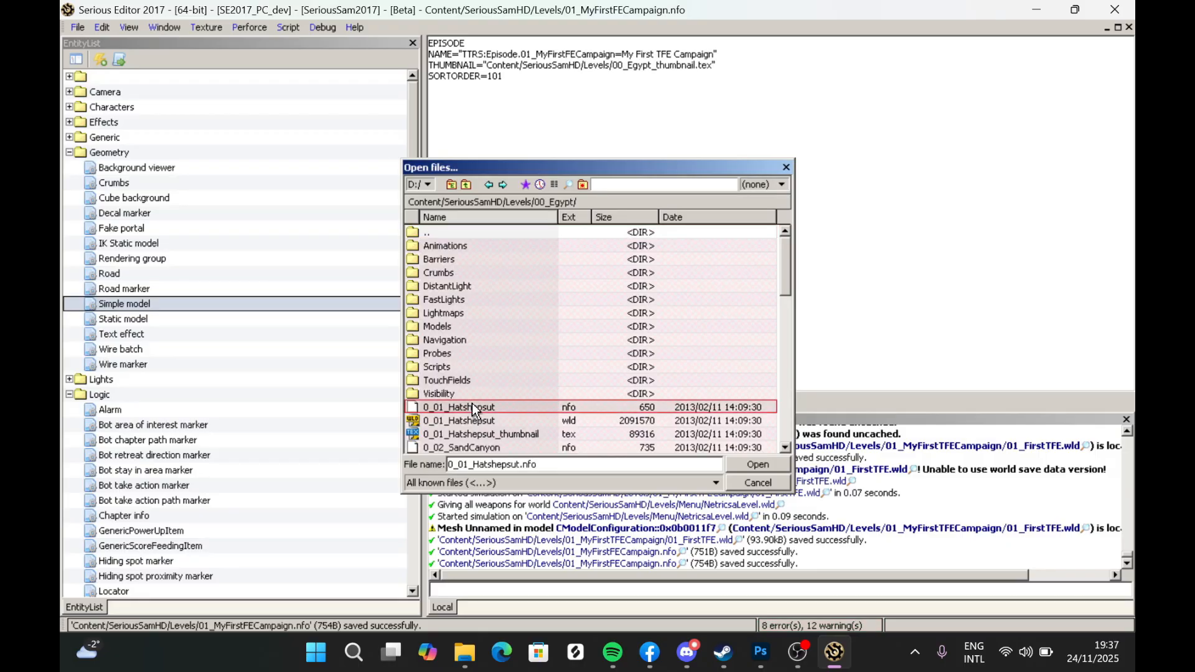
click(69, 29)
click(123, 134)
double_click(452, 231)
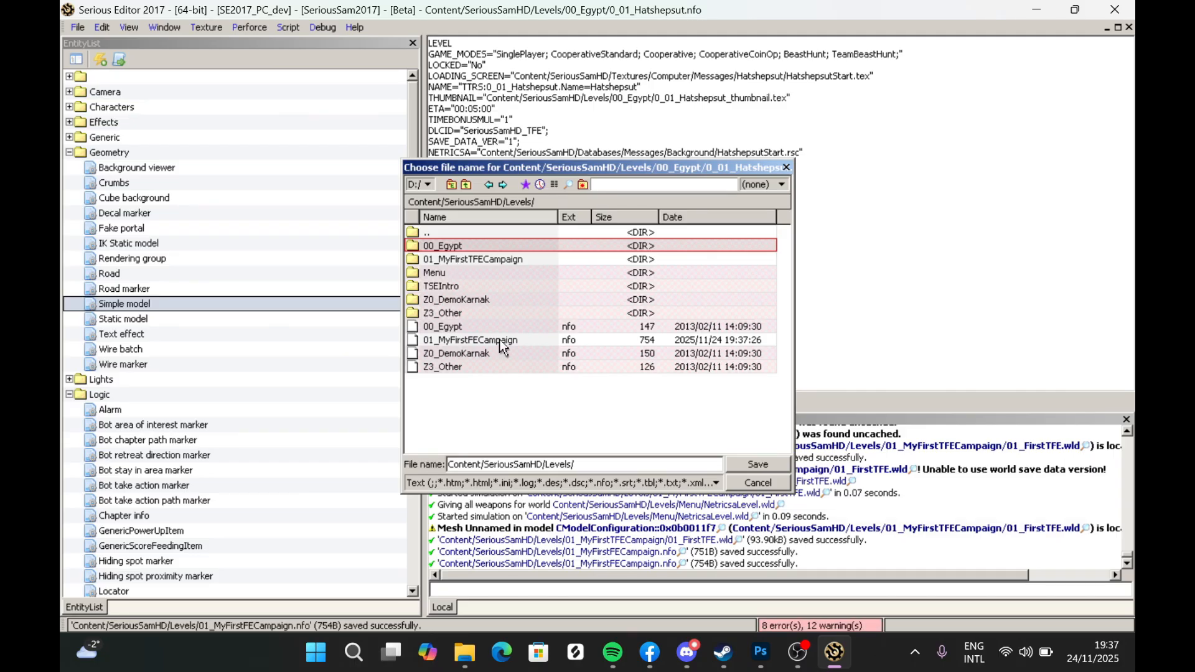
click(812, 656)
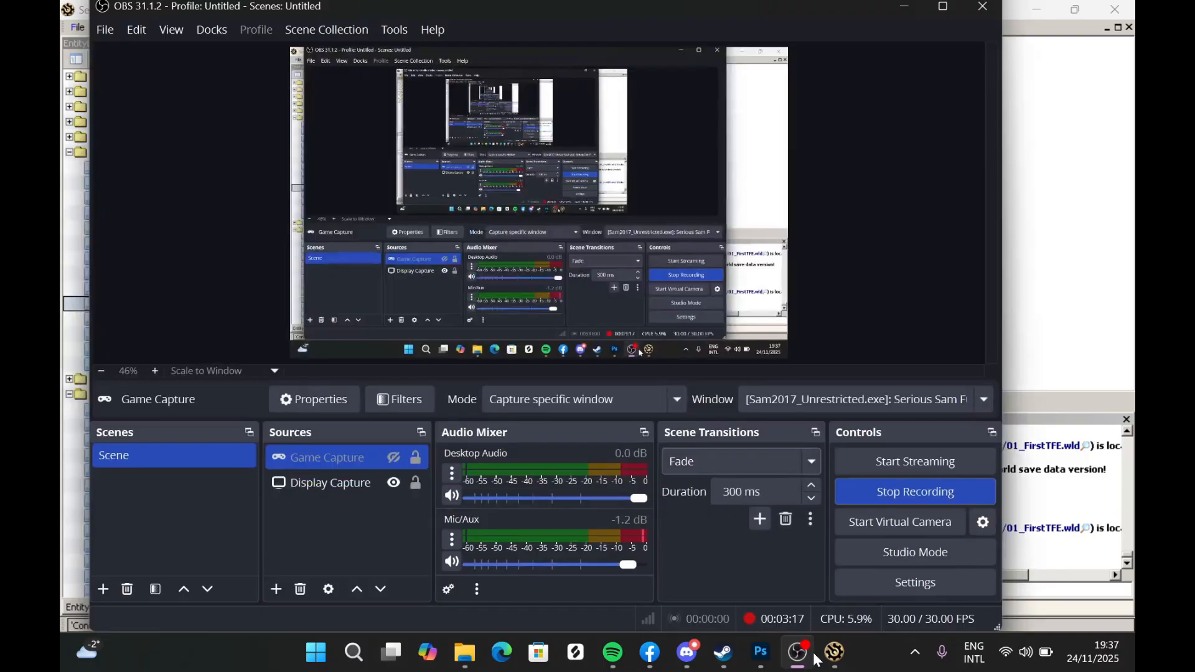
click(912, 9)
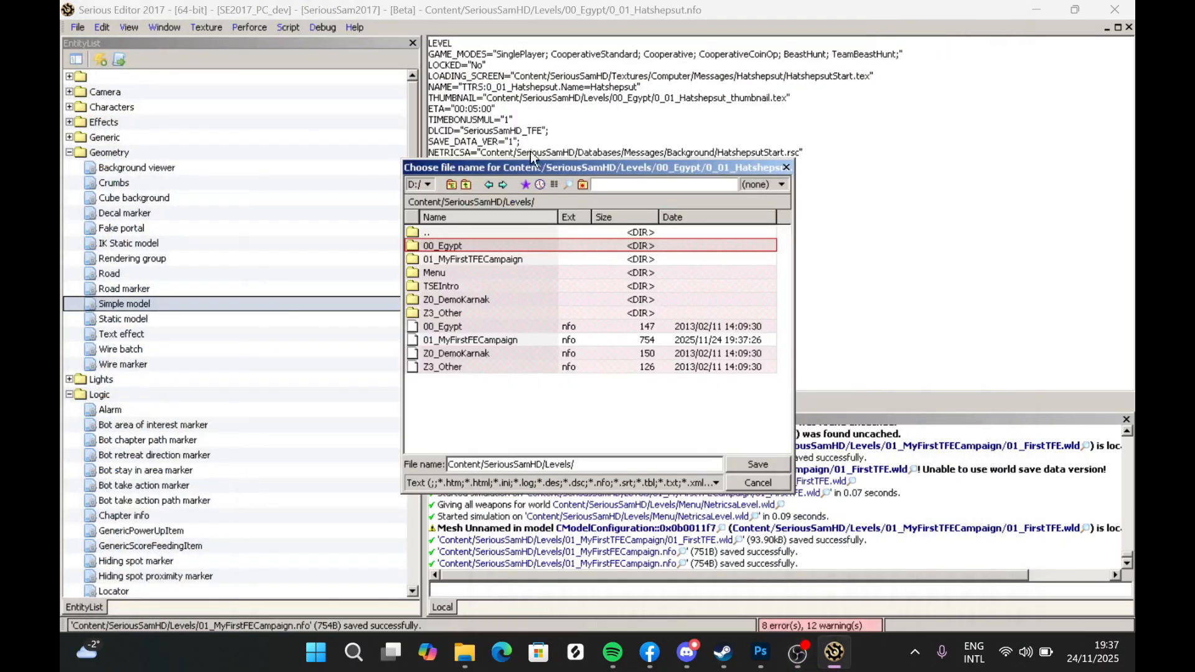
double_click(477, 259)
- Compare the campaign folder and episode info file names in the SeriousSamHD Levels folder in File Explorer
click(465, 652)
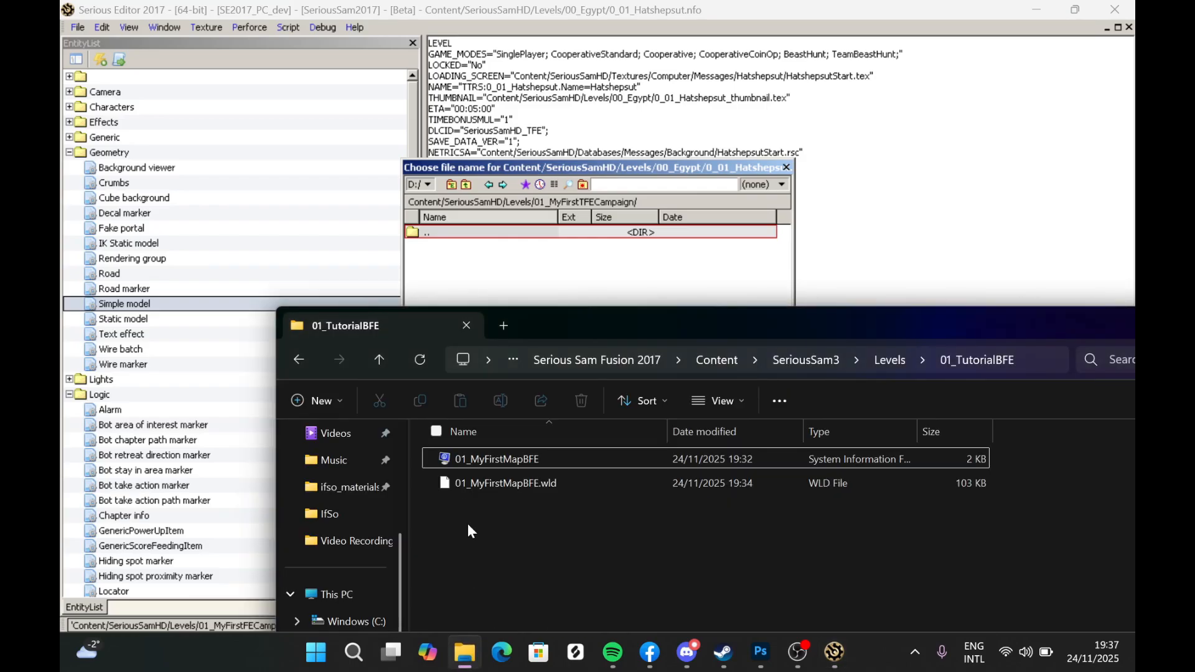
click(723, 356)
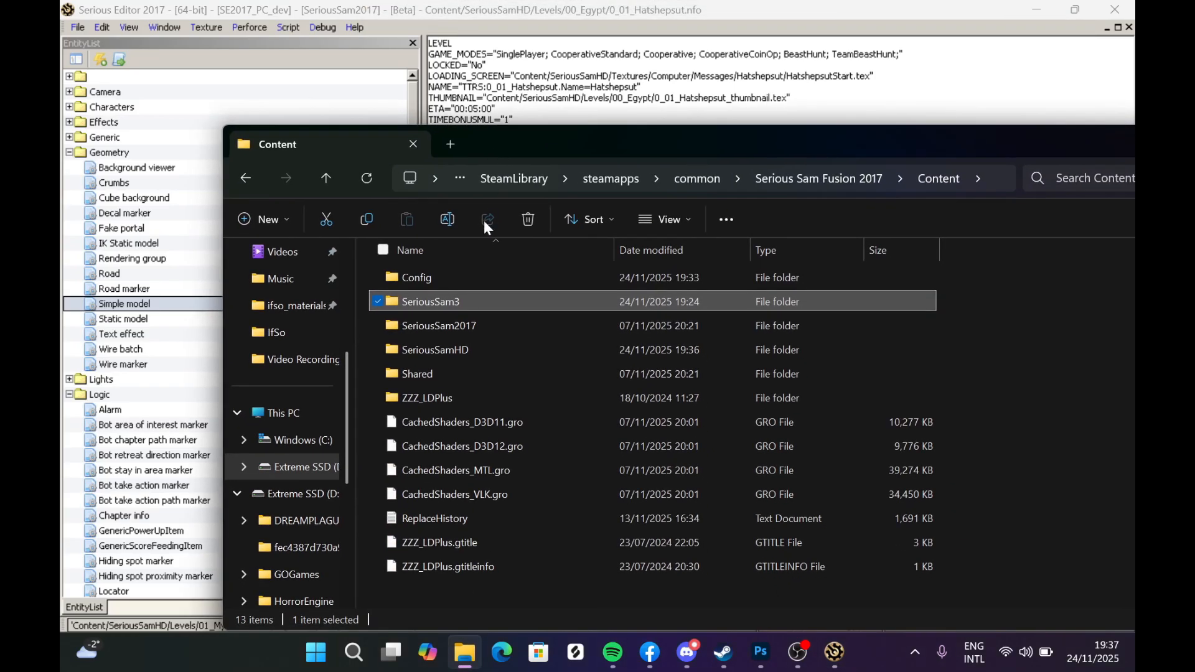
click(478, 663)
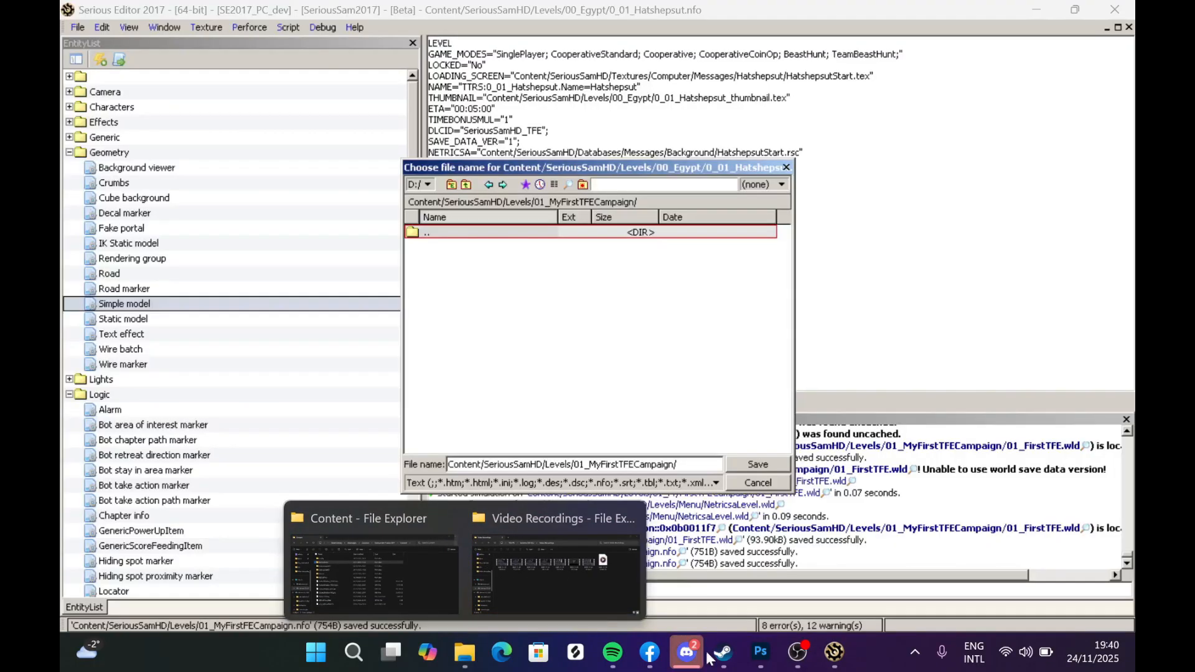
click(797, 659)
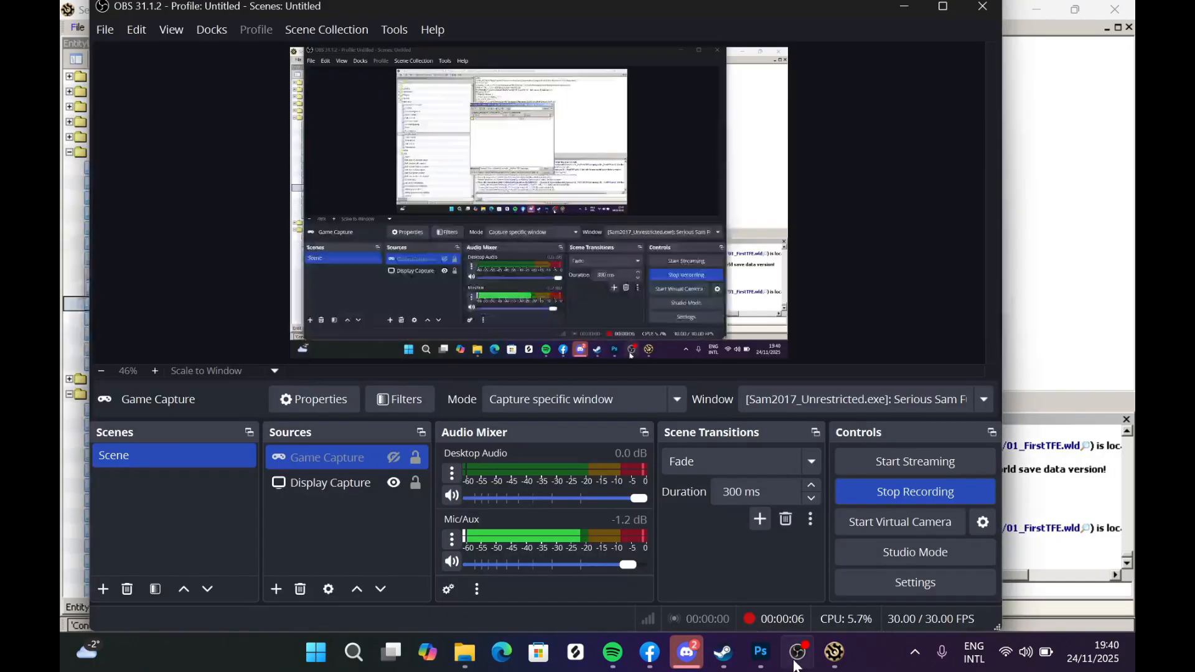
click(797, 665)
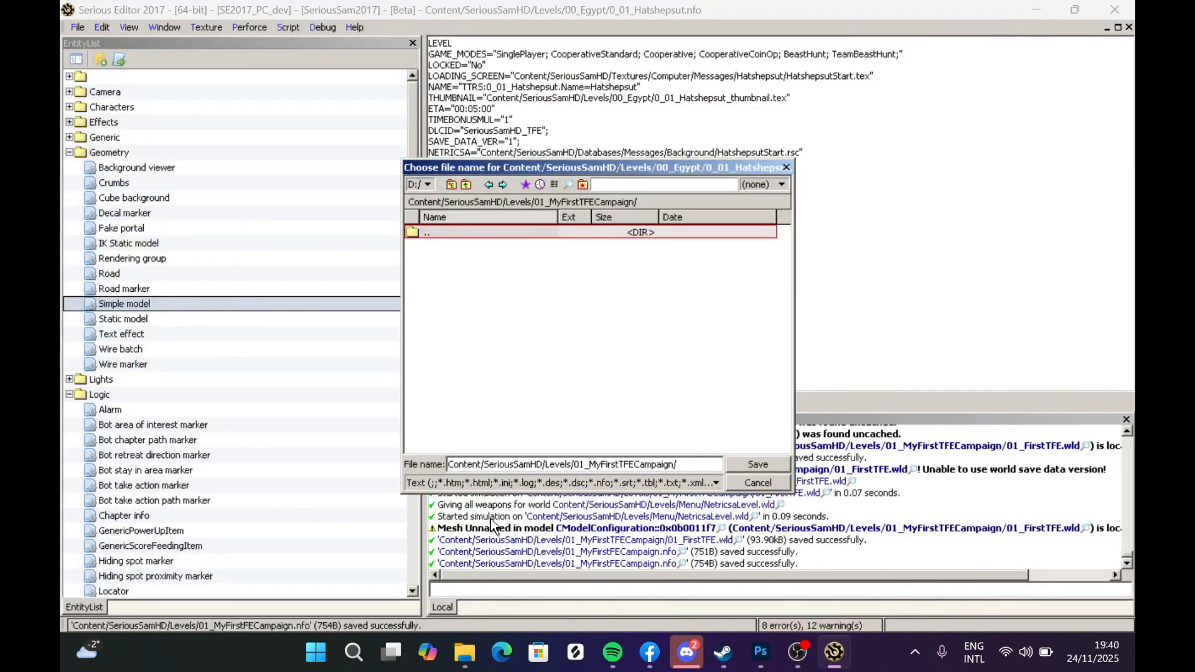
mouse_move(465, 653)
click(412, 583)
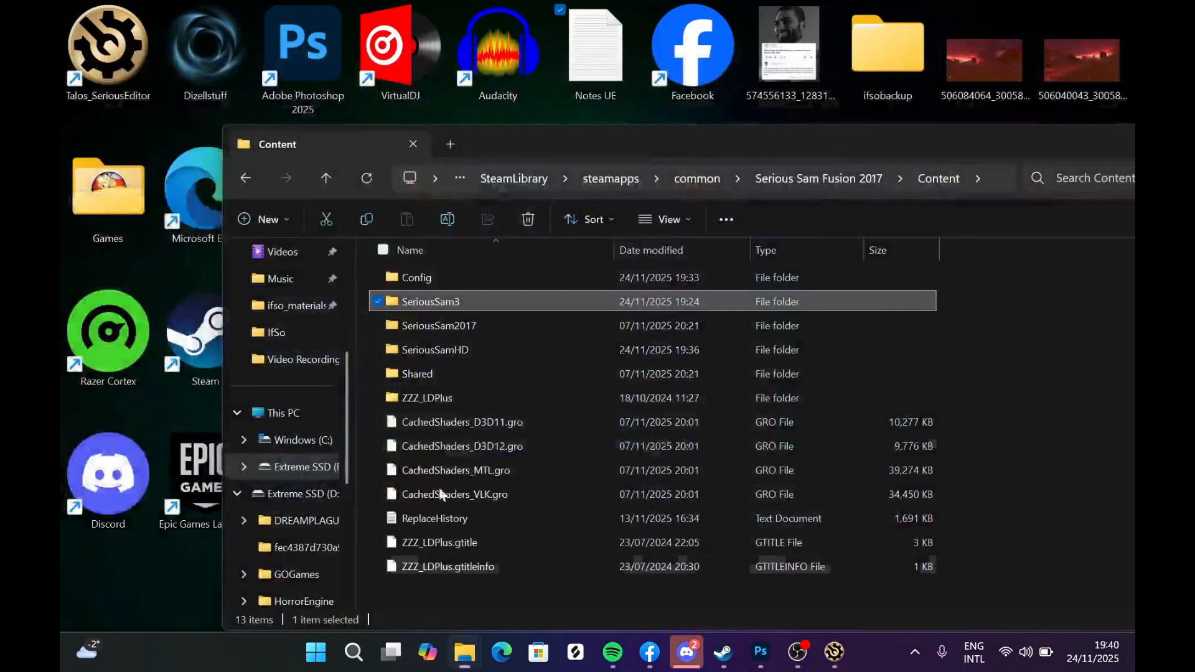
double_click(458, 351)
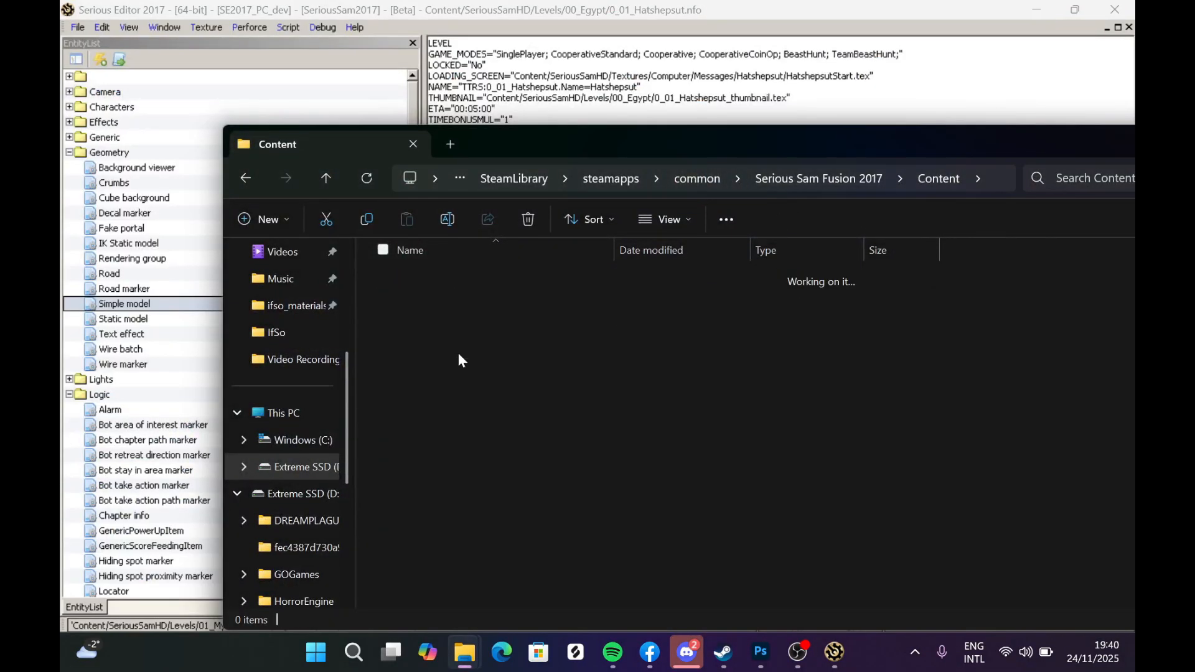
double_click(439, 280)
drag(405, 327, 419, 307)
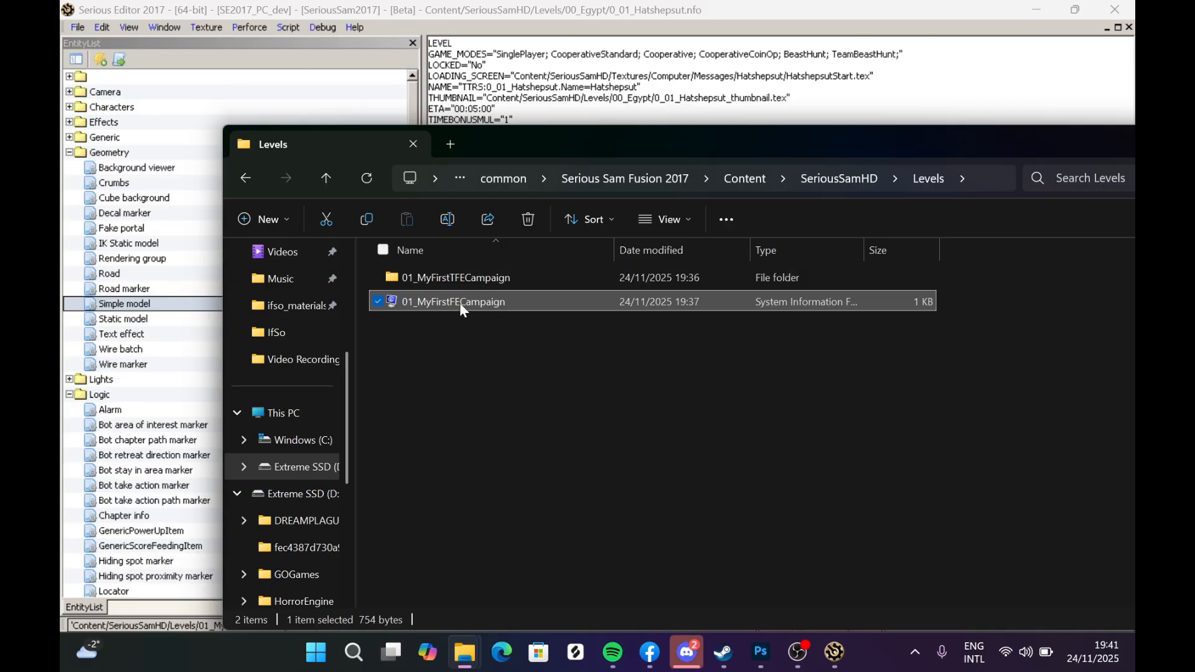
drag(475, 364, 447, 304)
click(457, 306)
click(456, 348)
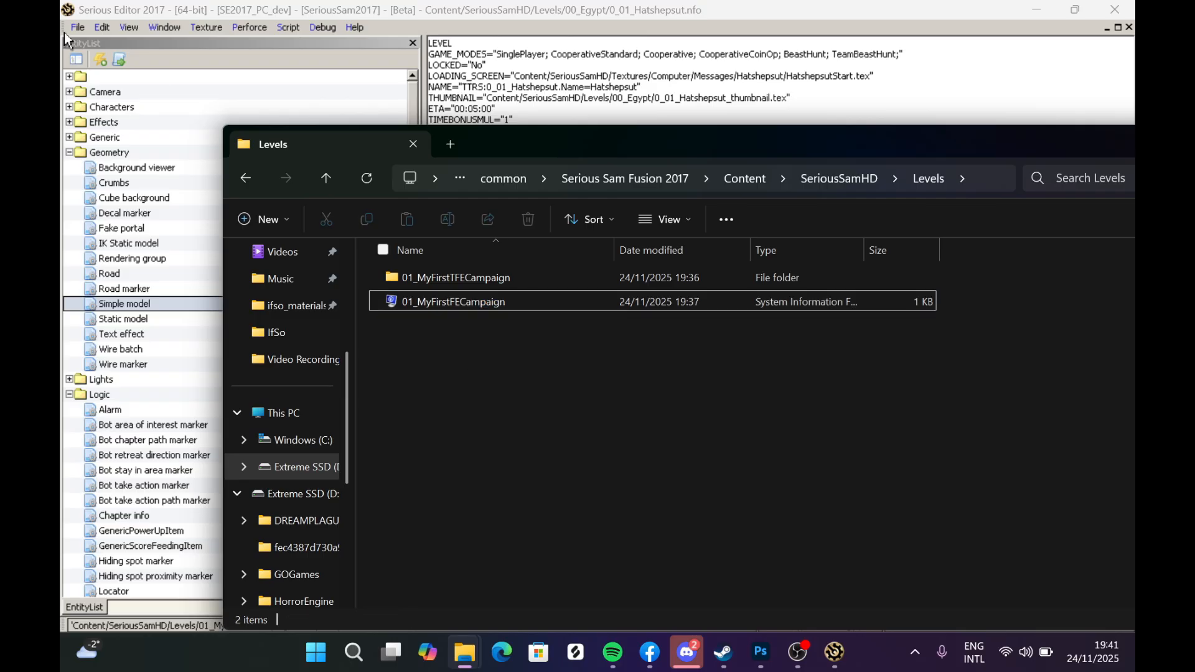
click(68, 33)
key(Escape)
key(Escape)
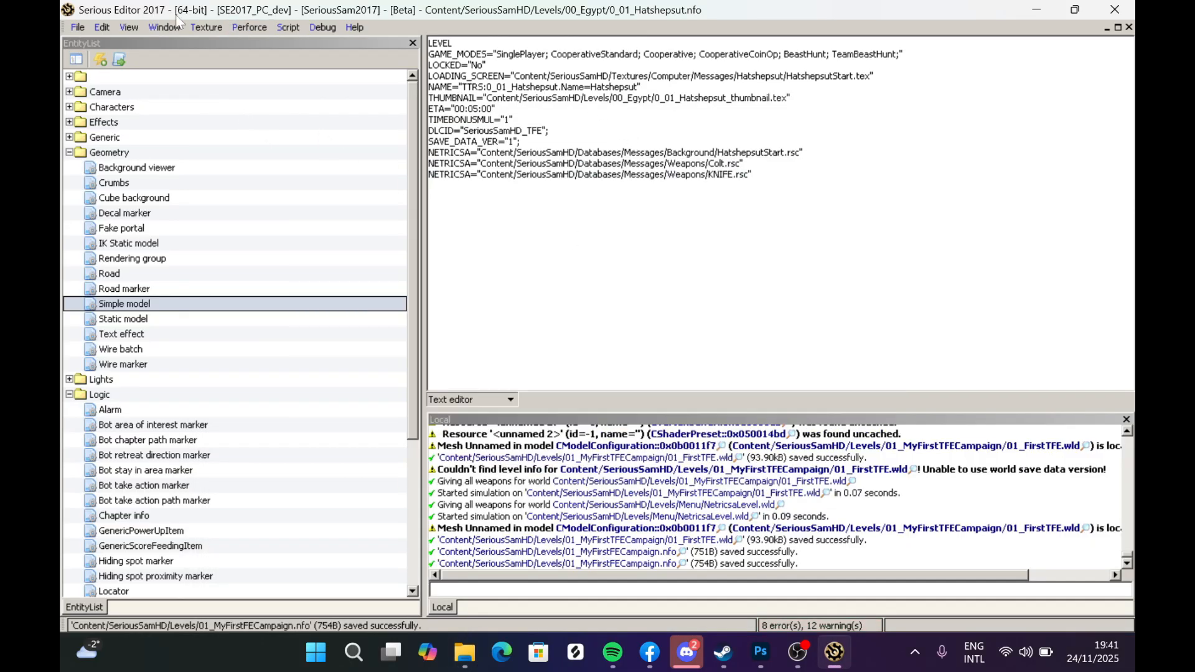
- Reopen the 01_MyFirstFECampaign.nfo episode info file from the Levels folder
click(77, 28)
mouse_move(96, 57)
click(366, 79)
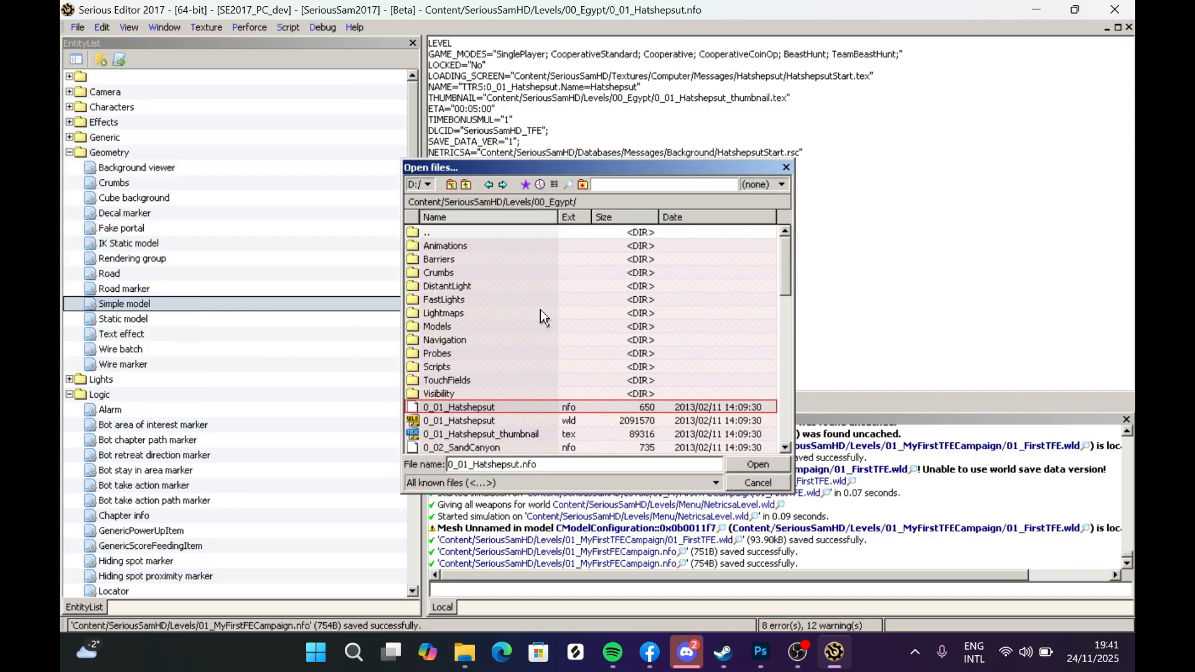
double_click(451, 228)
double_click(466, 259)
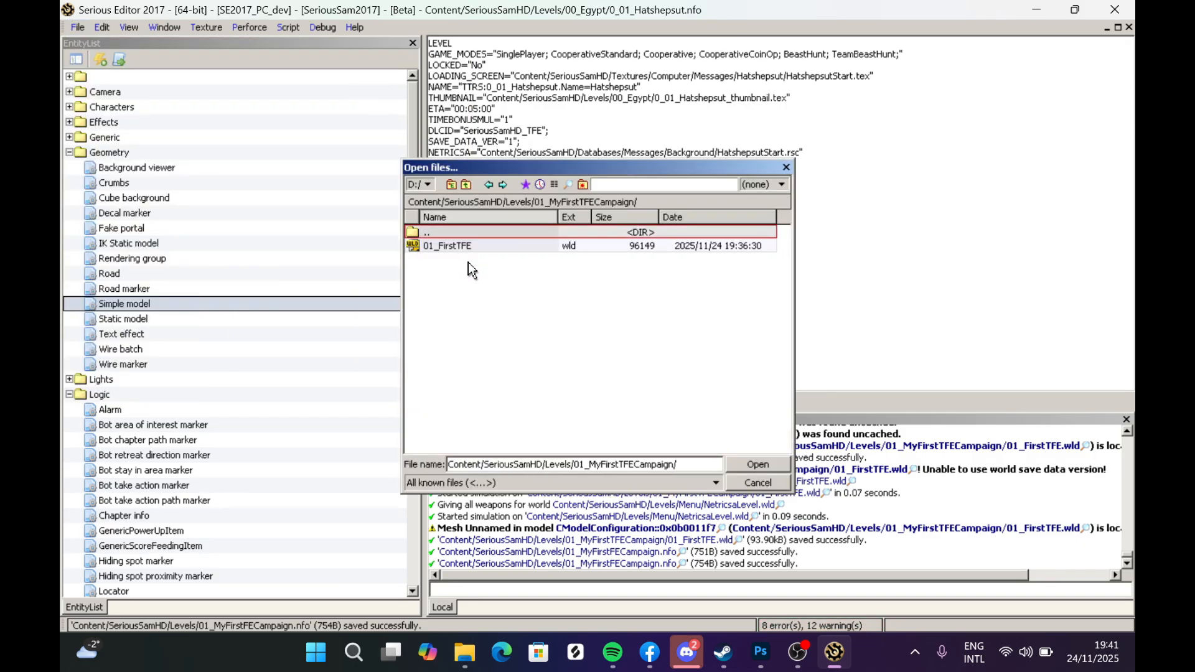
double_click(453, 233)
double_click(470, 356)
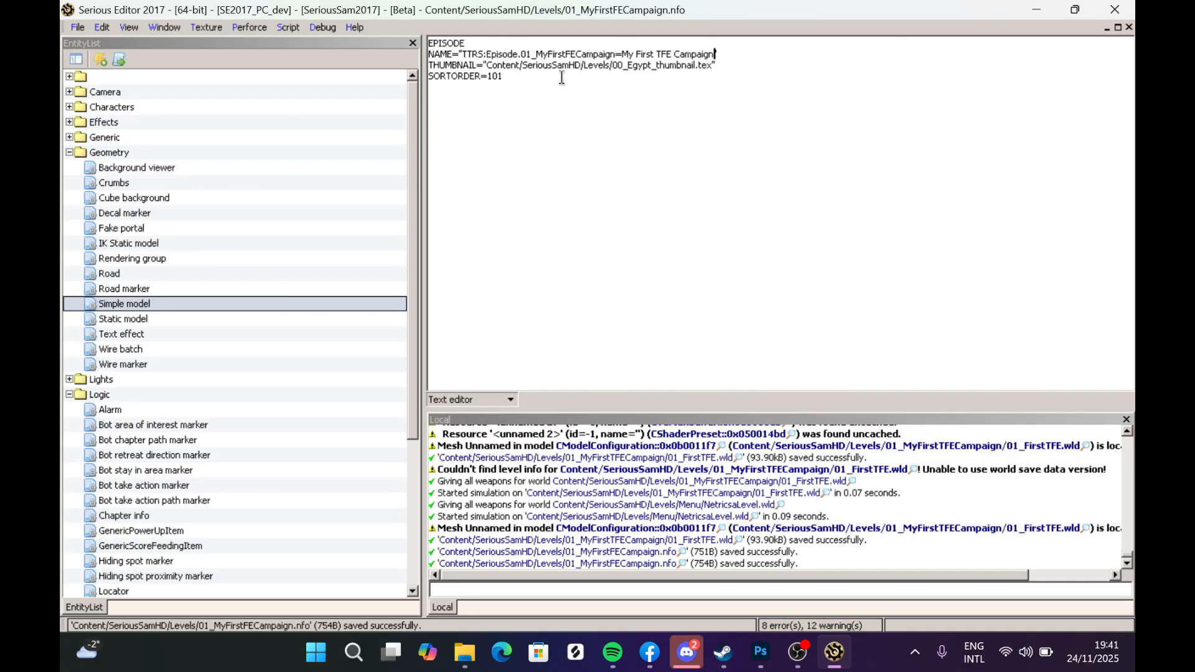
- Try to correct the episode identifier to 01_MyFirstTFECampaign and save the file
click(566, 55)
text(T)
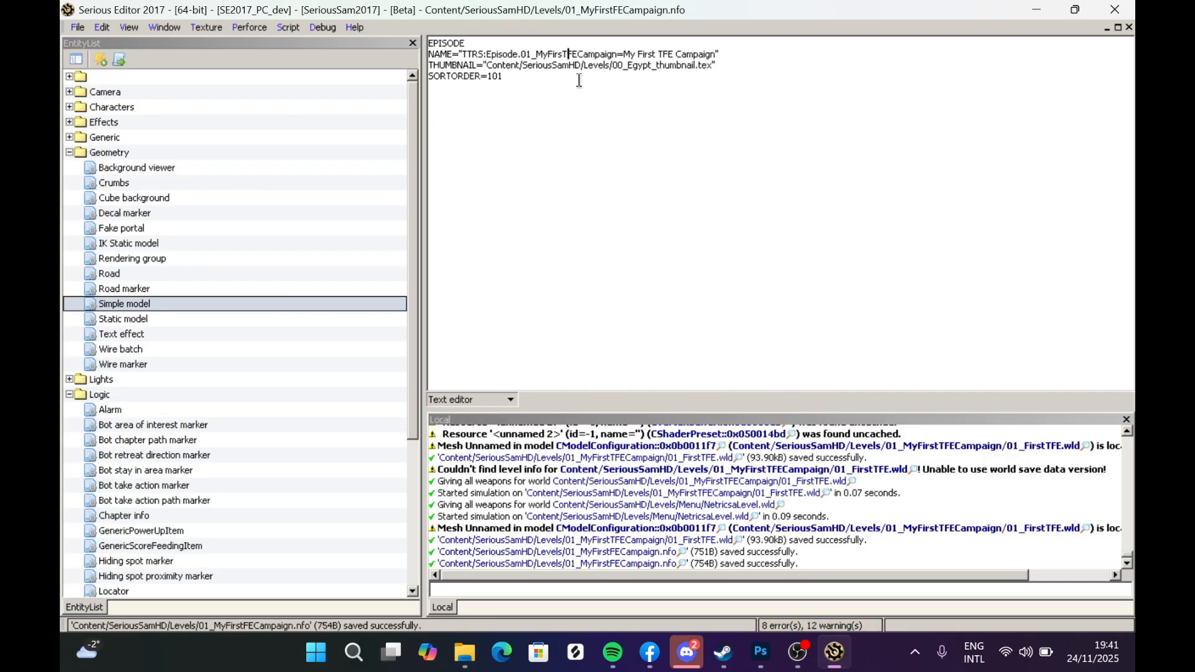
key(ctrl+s)
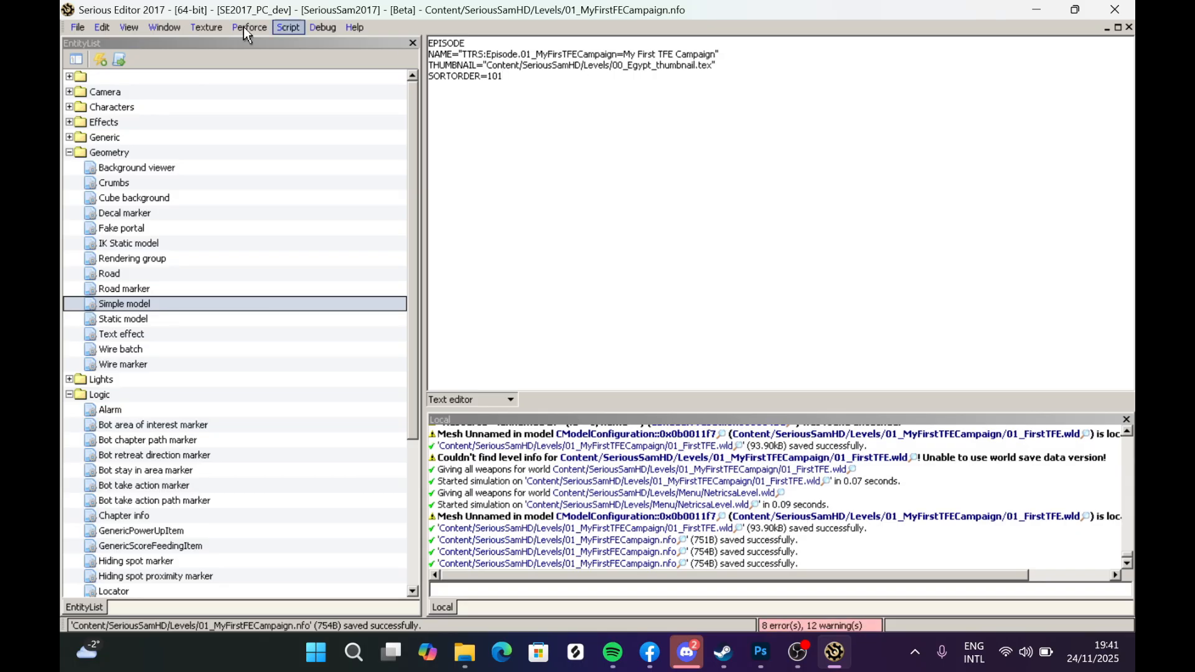
- Save the episode info file as 01_MyFirstTFECampaign.nfo in the Levels folder
click(77, 27)
click(105, 140)
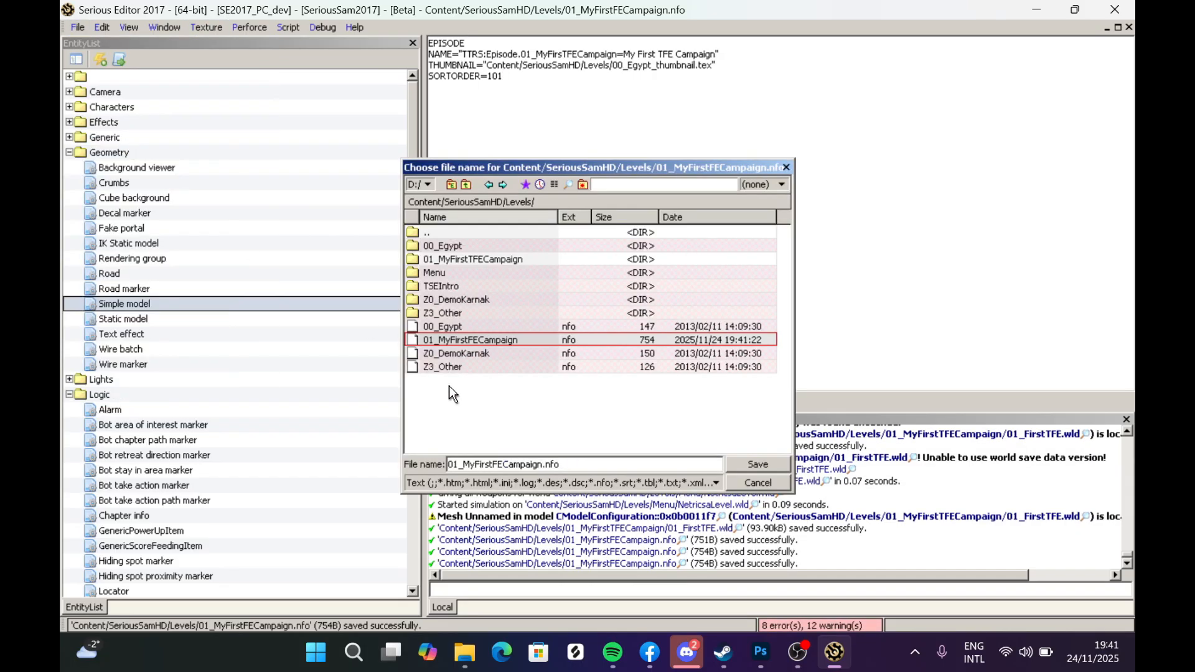
click(495, 465)
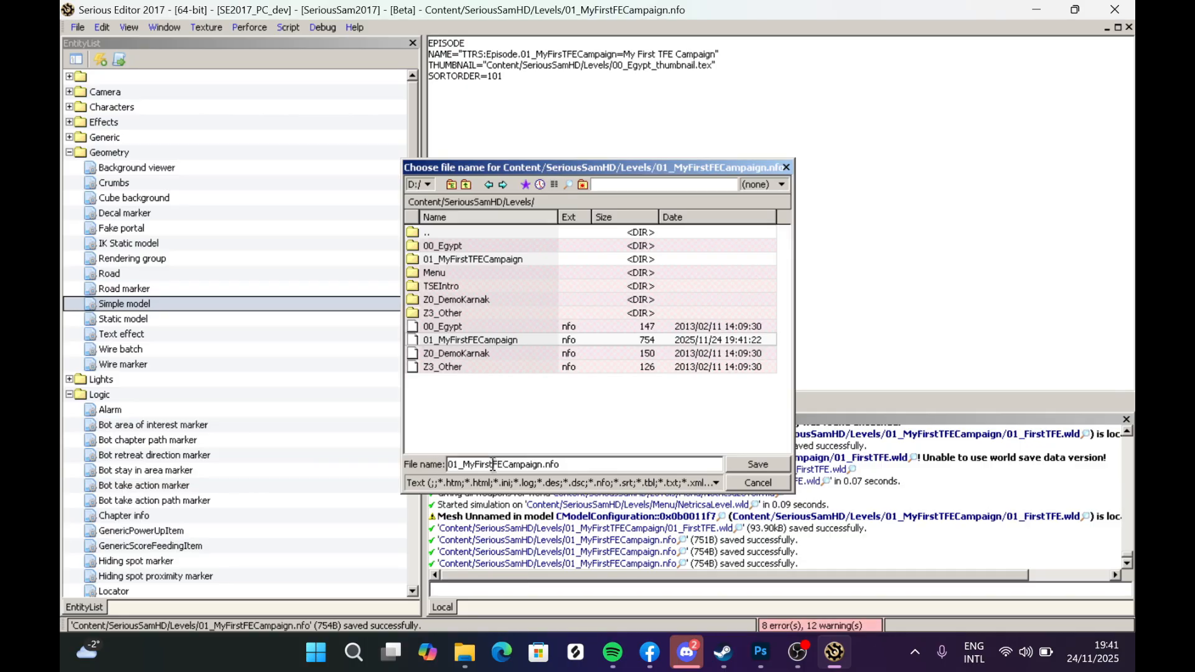
text(T)
click(737, 466)
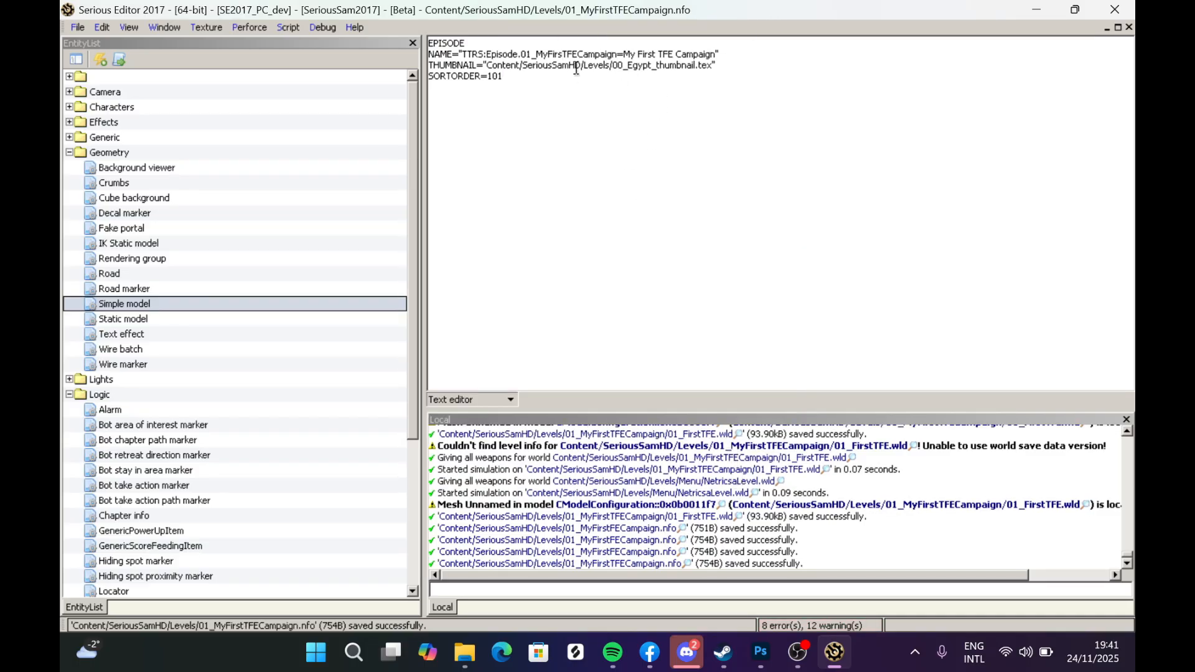
- Correct the episode identifier in the NAME line to 01_MyFirstTFECampaign and save the file
click(564, 53)
text(T)
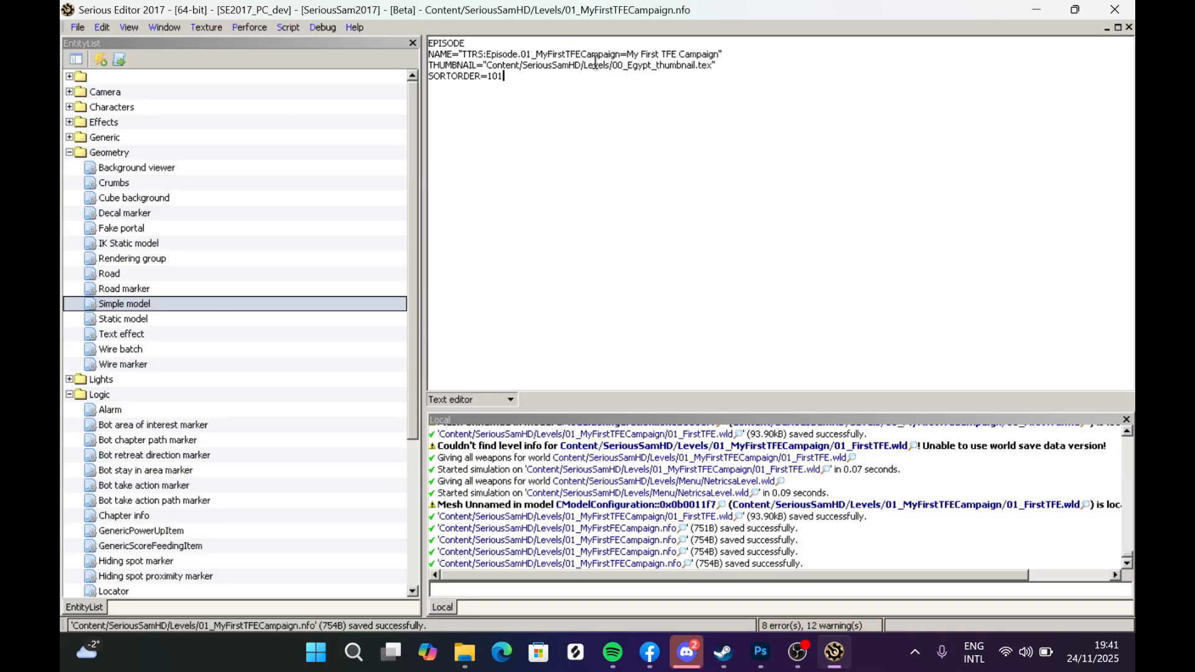
key(ctrl+s)
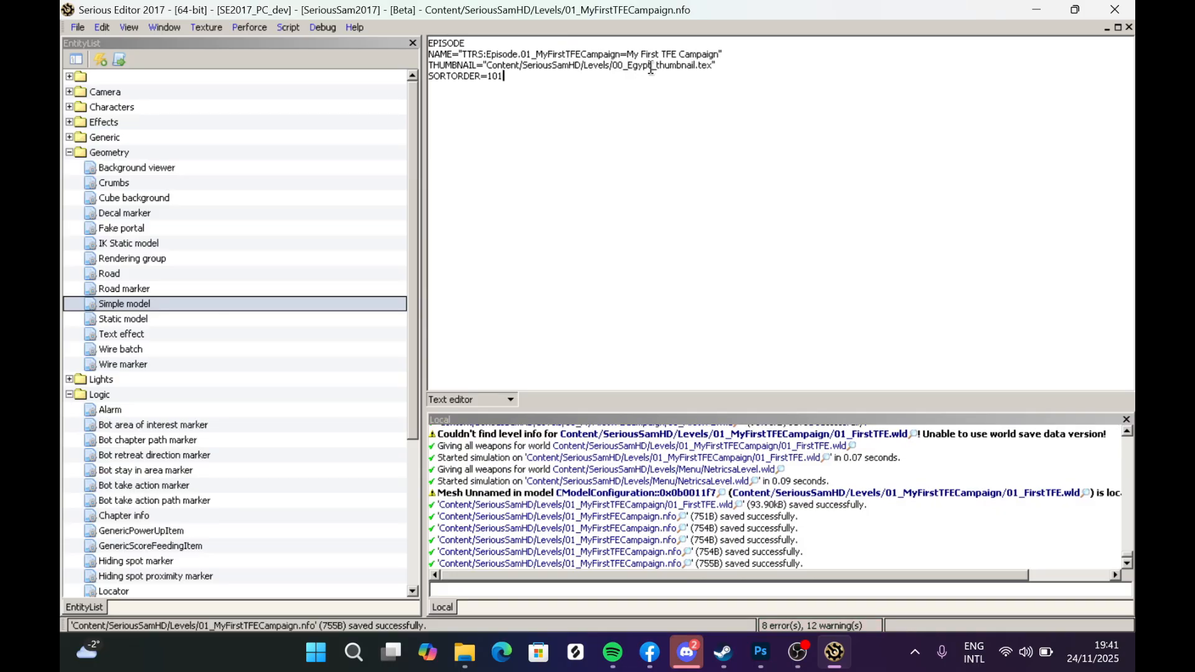
click(77, 28)
click(617, 79)
click(523, 55)
drag(524, 55, 569, 64)
drag(591, 51, 717, 56)
click(630, 54)
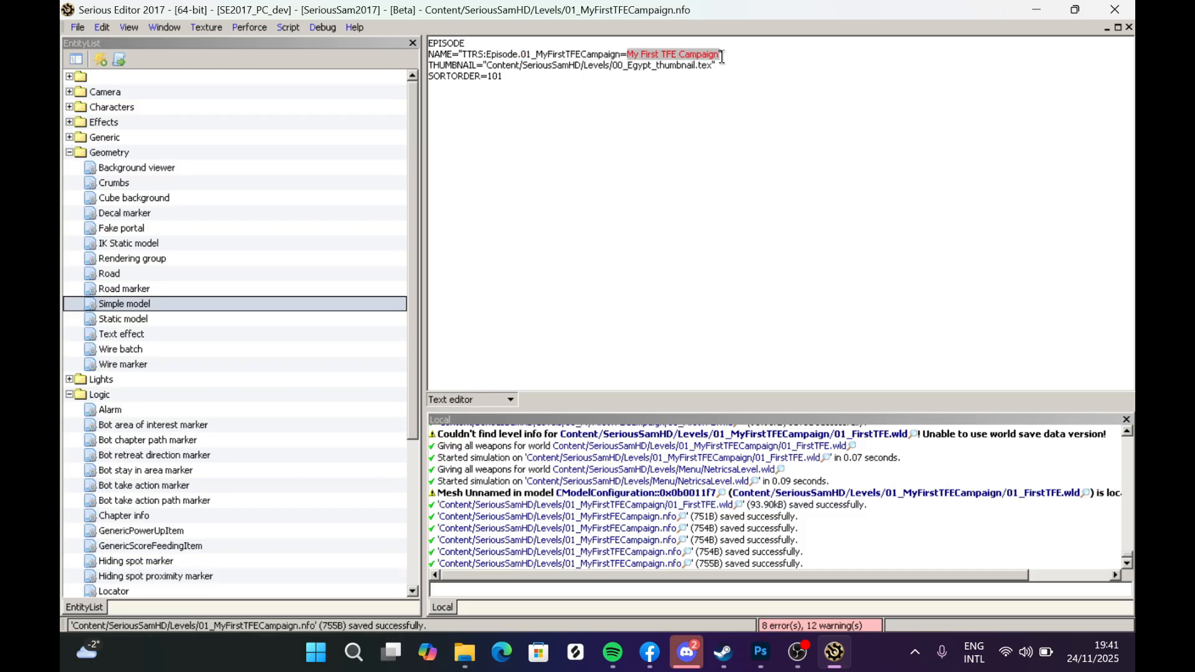
click(694, 72)
drag(640, 57, 709, 53)
click(703, 64)
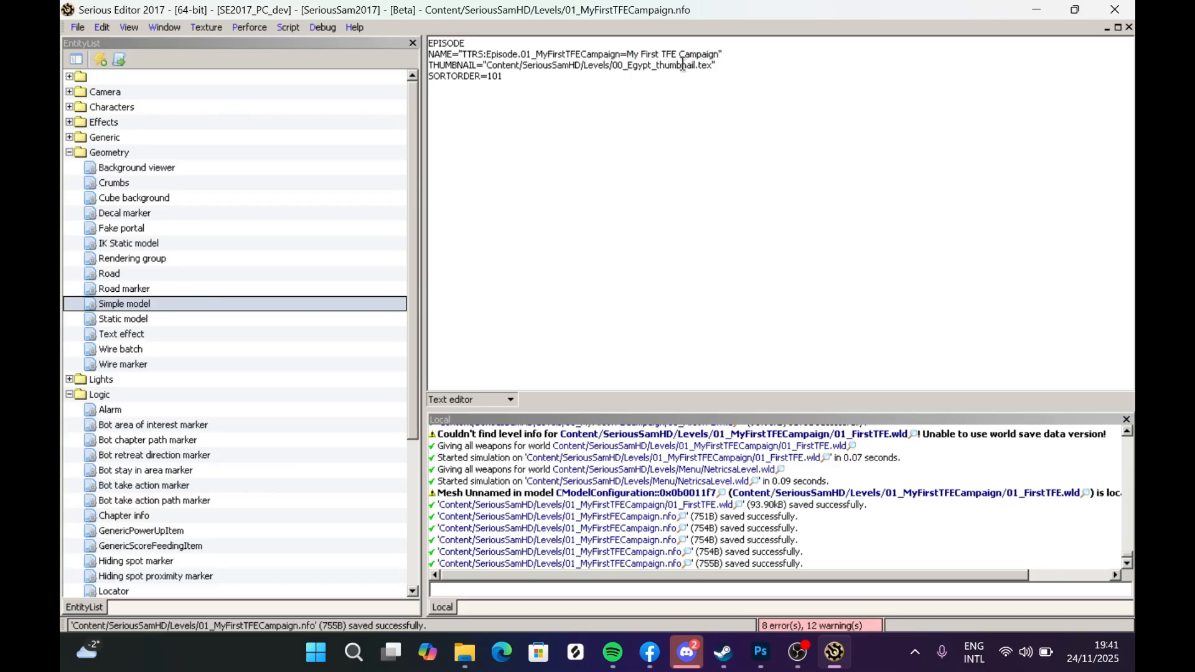
click(726, 53)
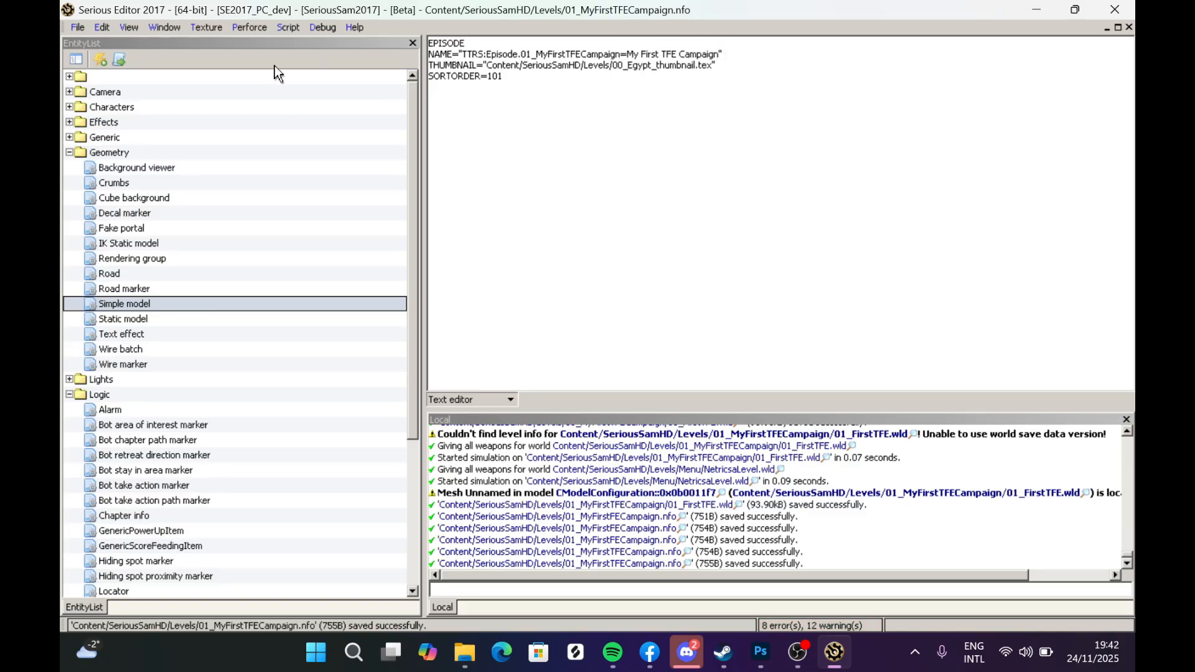
- Close the episode info file document
click(77, 27)
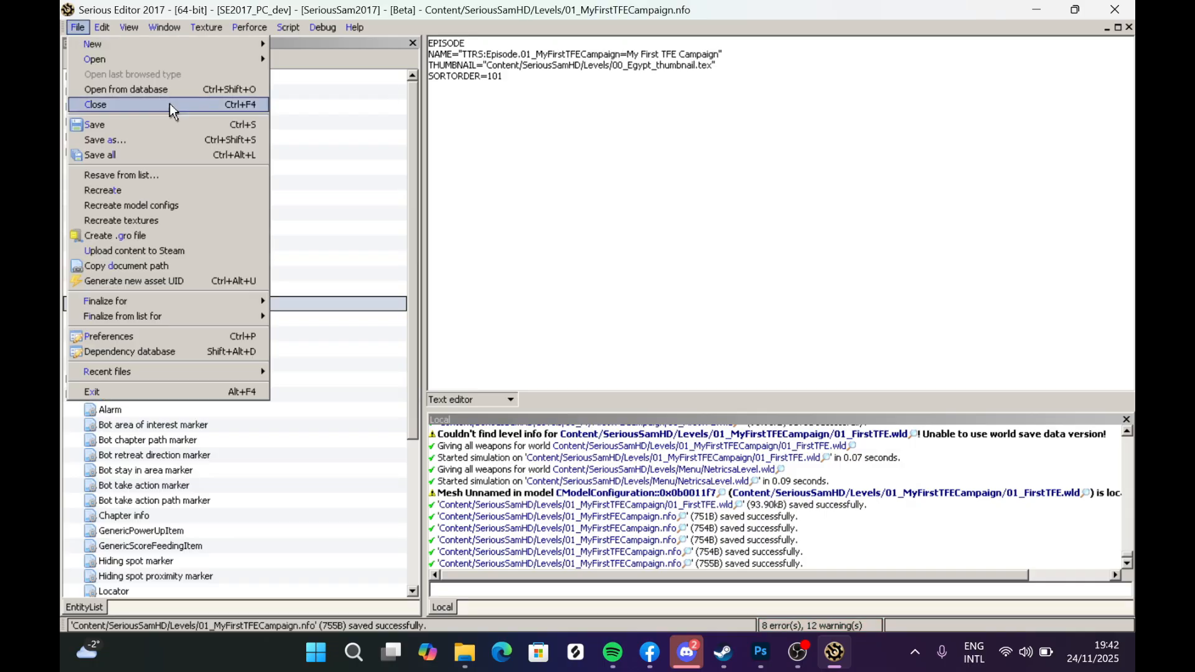
click(134, 104)
click(77, 28)
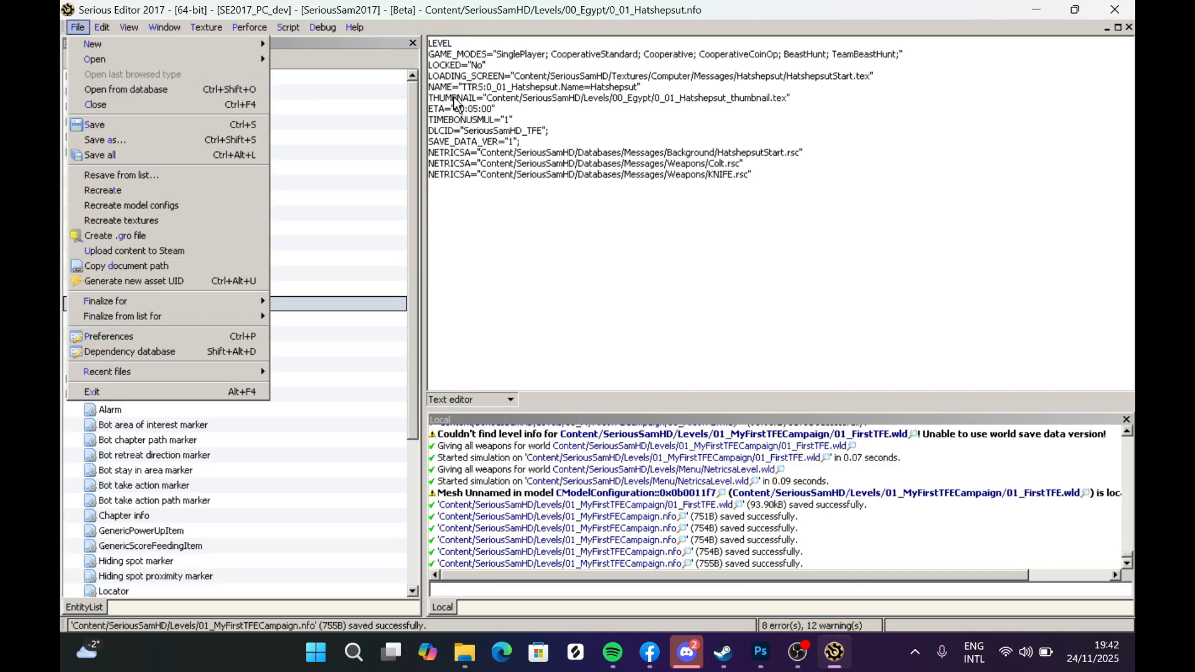
click(690, 94)
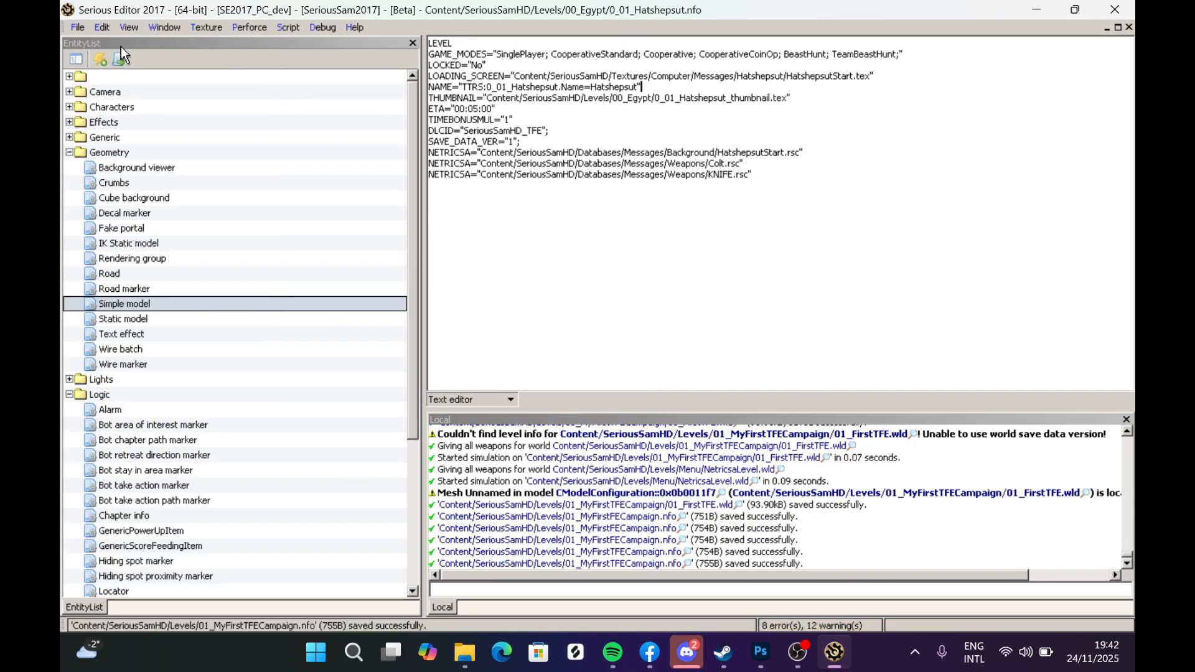
- Start saving the Hatshepsut level info file as a copy inside the 01_MyFirstTFECampaign folder
click(81, 27)
click(154, 136)
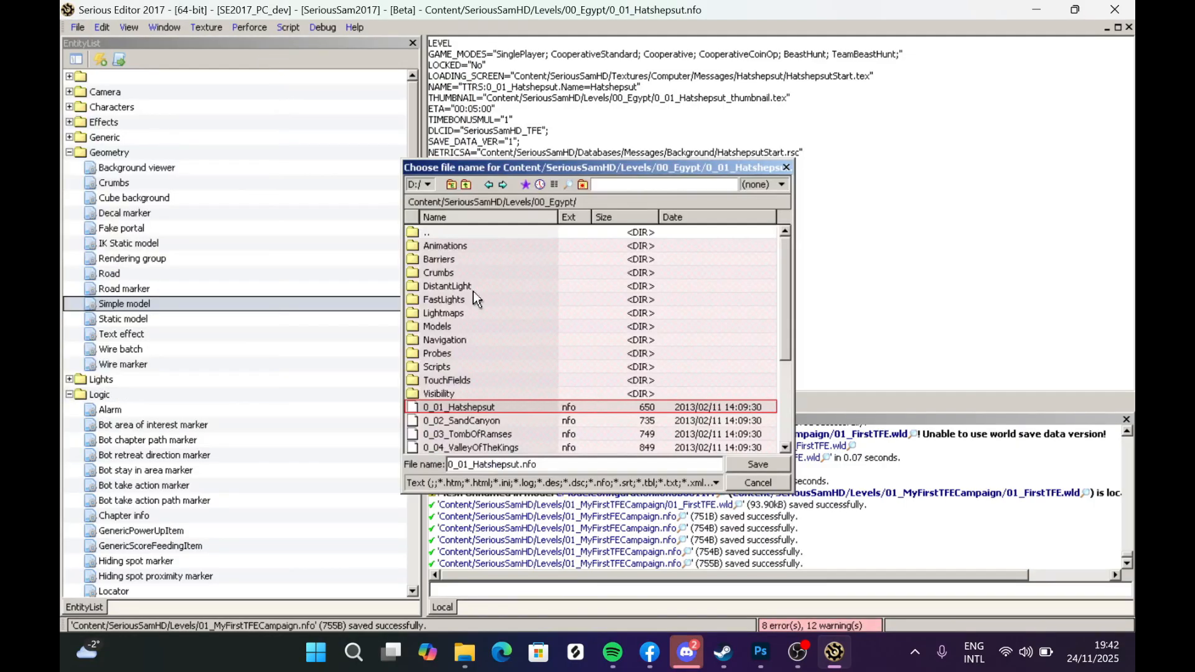
double_click(446, 234)
double_click(457, 257)
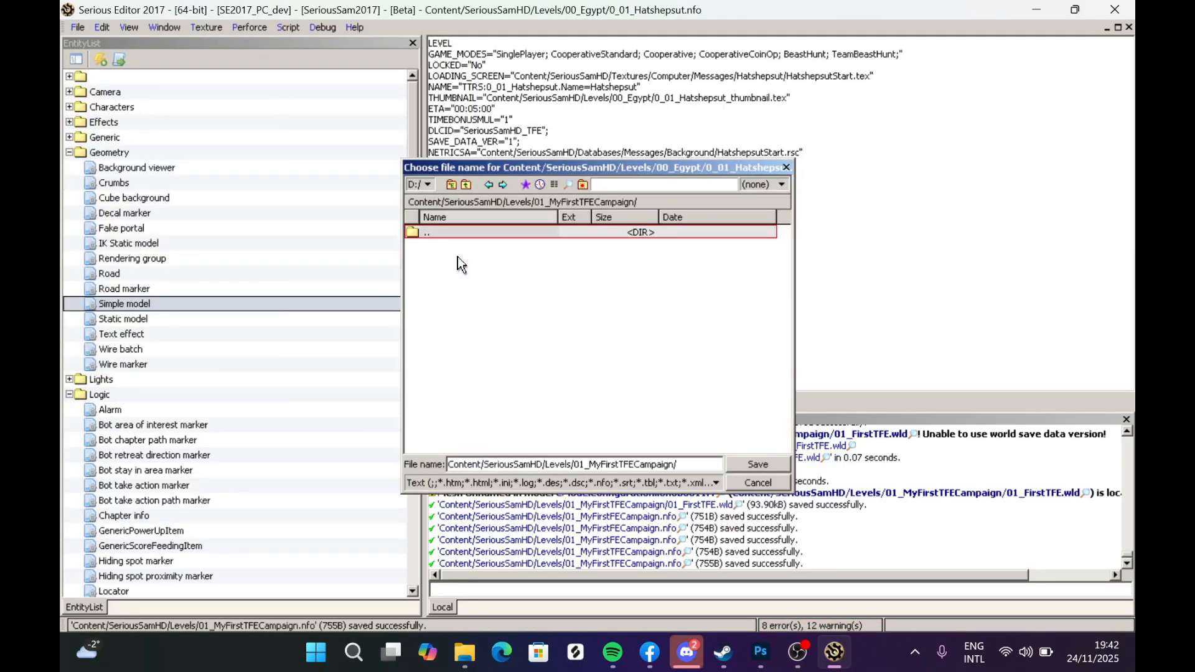
- In File Explorer, delete the duplicate 01_MyFirstTFECampaign episode info file from the Levels folder
mouse_move(465, 652)
click(419, 556)
click(466, 303)
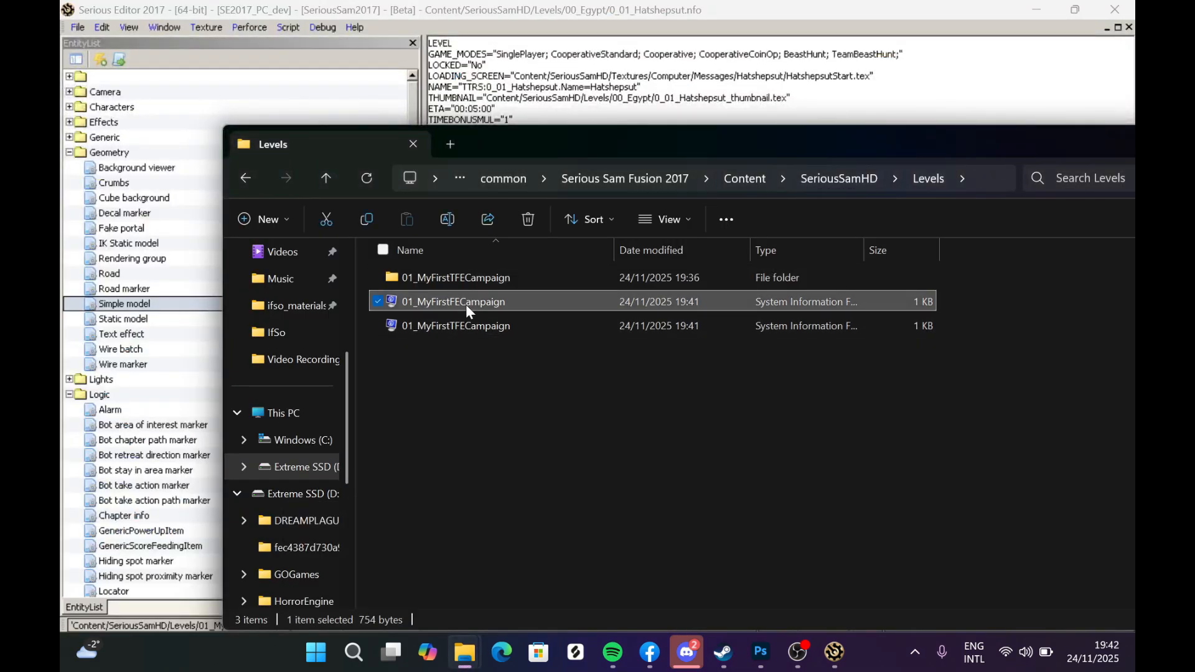
key(Delete)
- Open the 01_MyFirstTFECampaign folder and copy the world file's name 01_FirstTFE
double_click(467, 277)
click(455, 285)
click(434, 279)
key(ctrl+c)
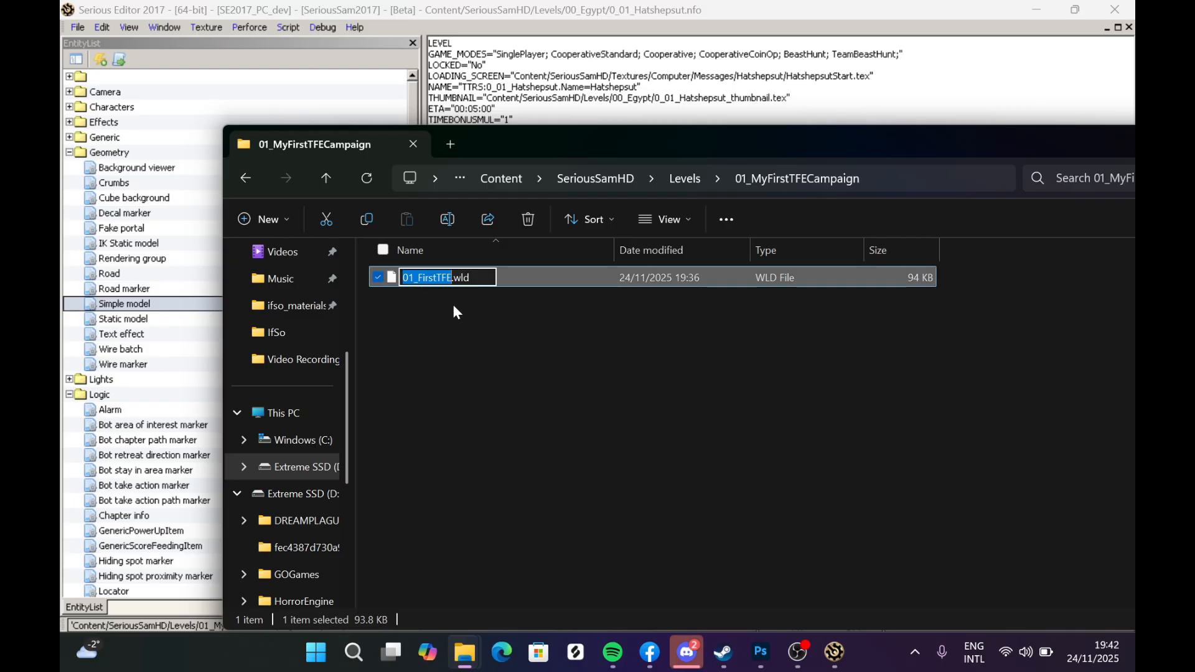
click(458, 322)
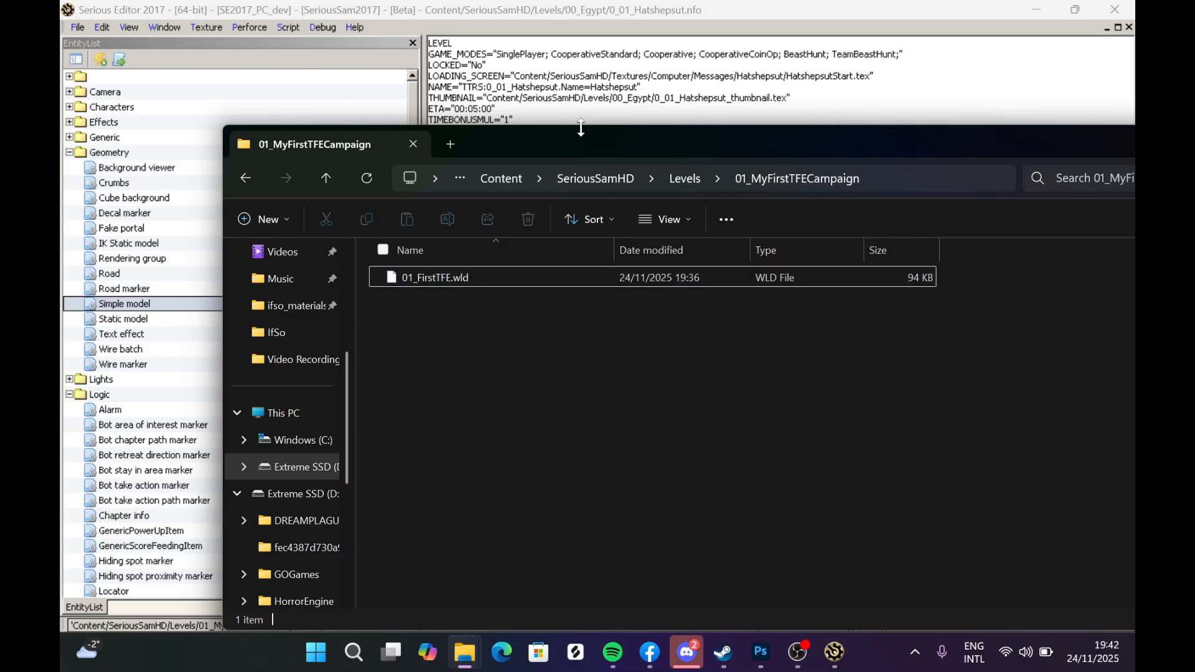
- Save the level info file as 01_FirstTFE.nfo in the 01_MyFirstTFECampaign folder
click(567, 84)
drag(679, 464, 229, 481)
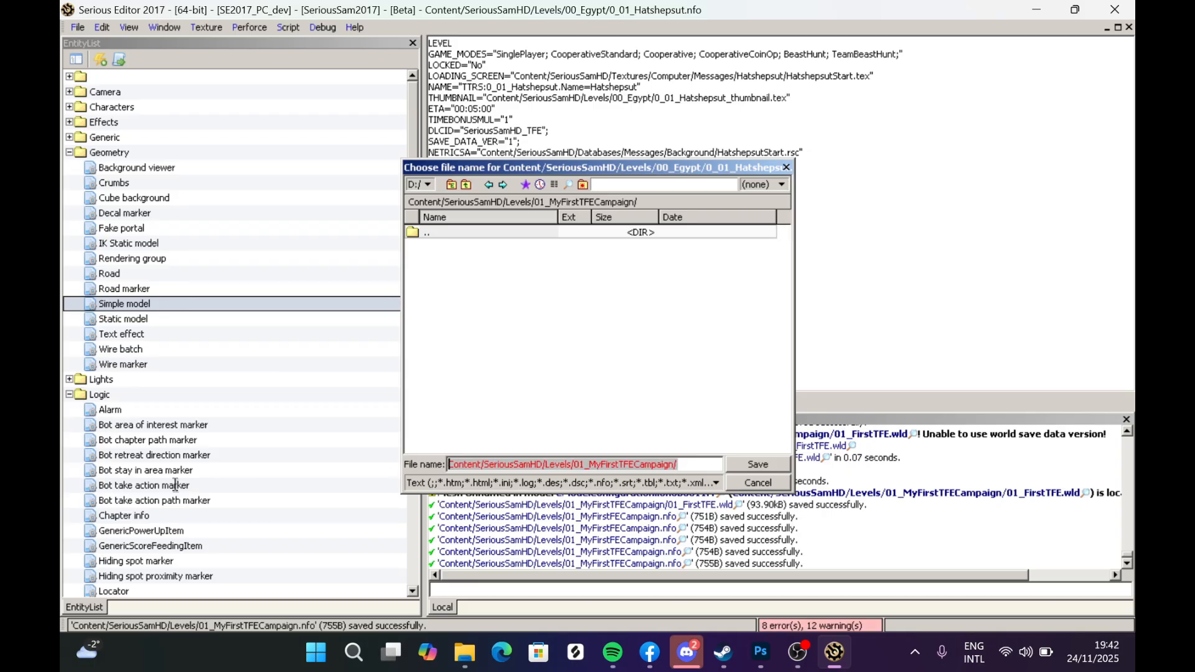
key(ctrl+v)
text(.)
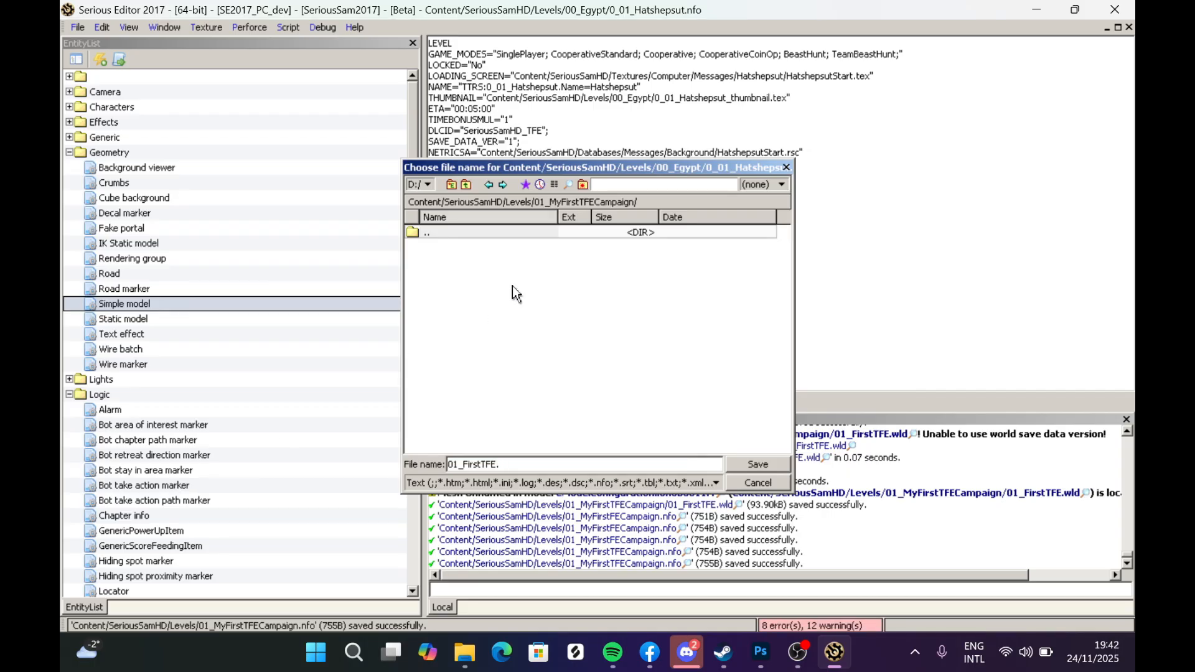
text(nfo)
click(759, 466)
- Change the NAME line to TTRS:01_FirstTFE.Name=My First TFE Level and save the level info file
double_click(530, 87)
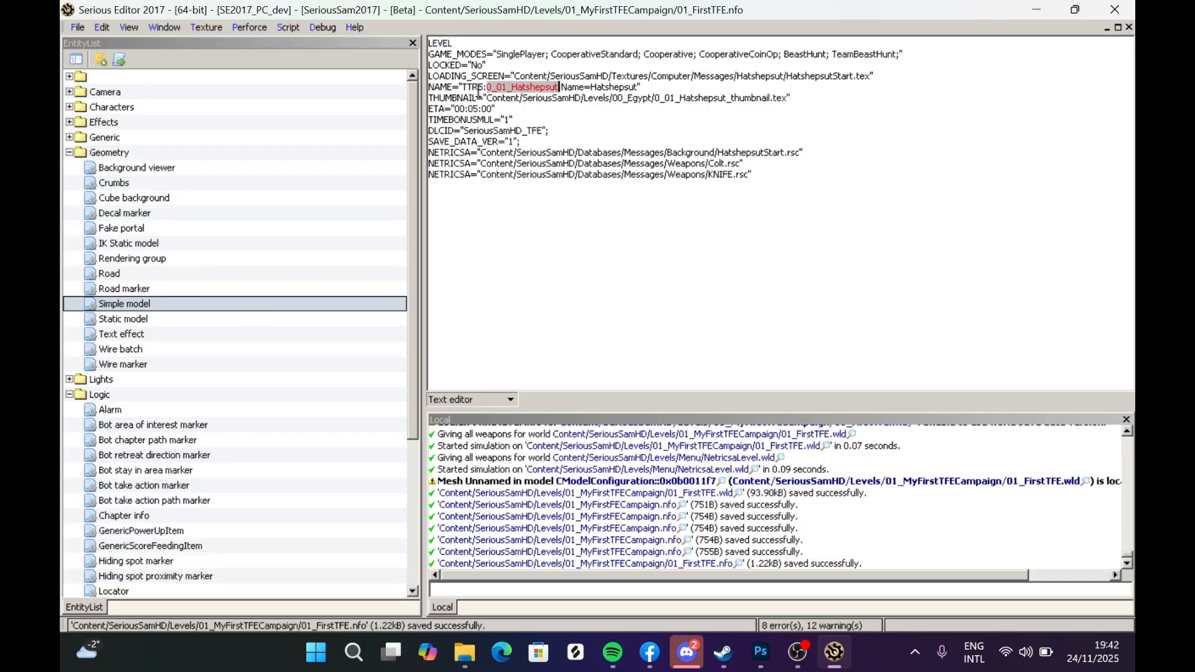
key(ctrl+v)
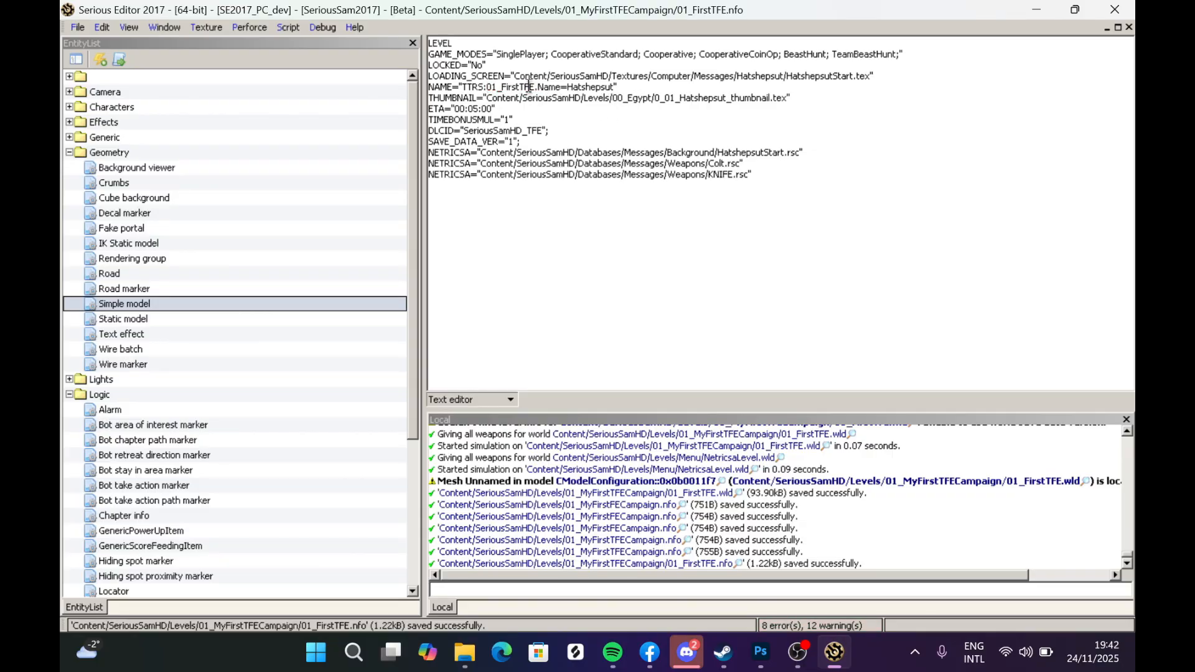
drag(568, 88, 607, 87)
text(My First TFE Level)
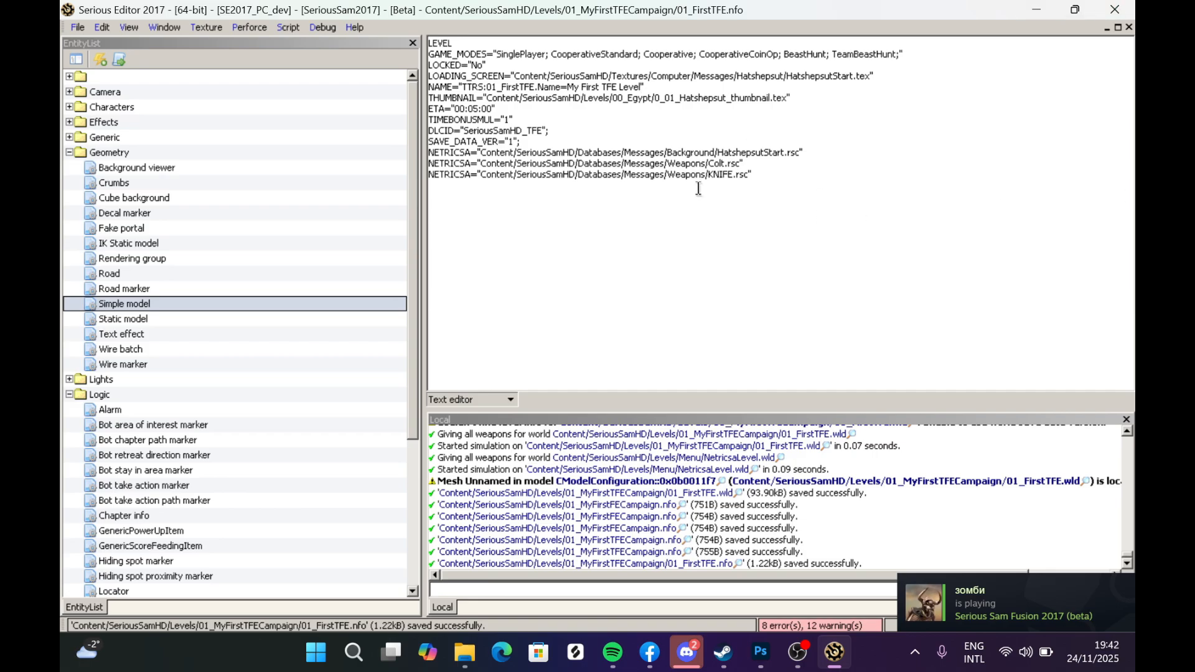
key(ctrl+s)
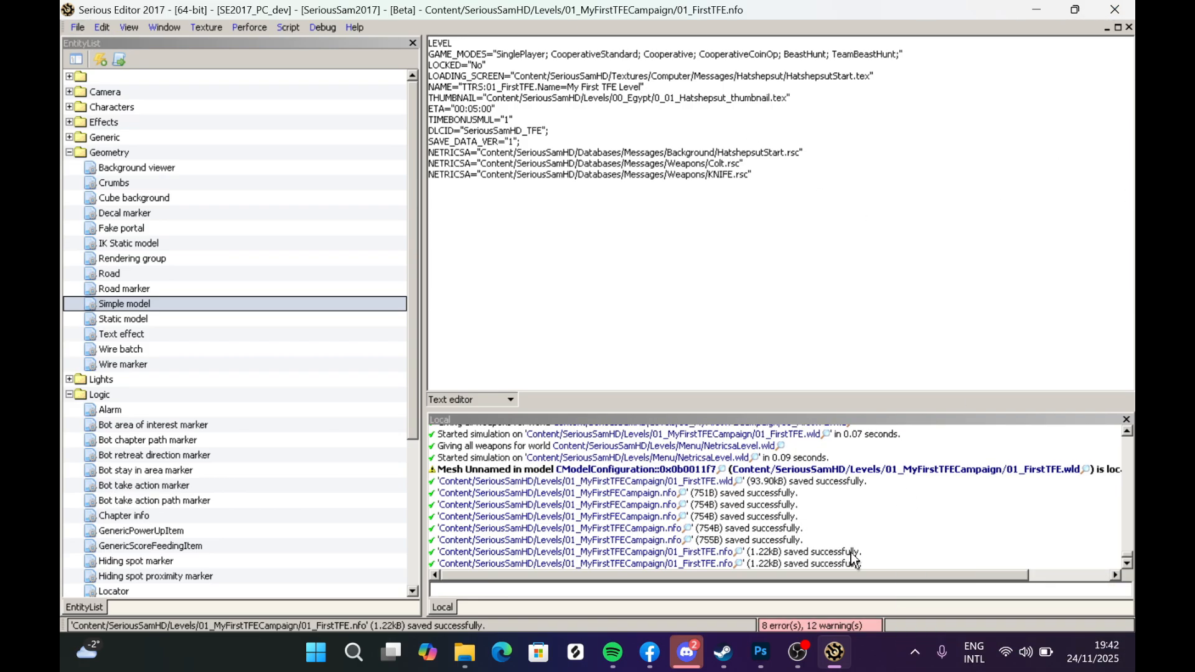
- Switch to Serious Sam Fusion and start the My First TFE Campaign level on Normal difficulty
click(797, 651)
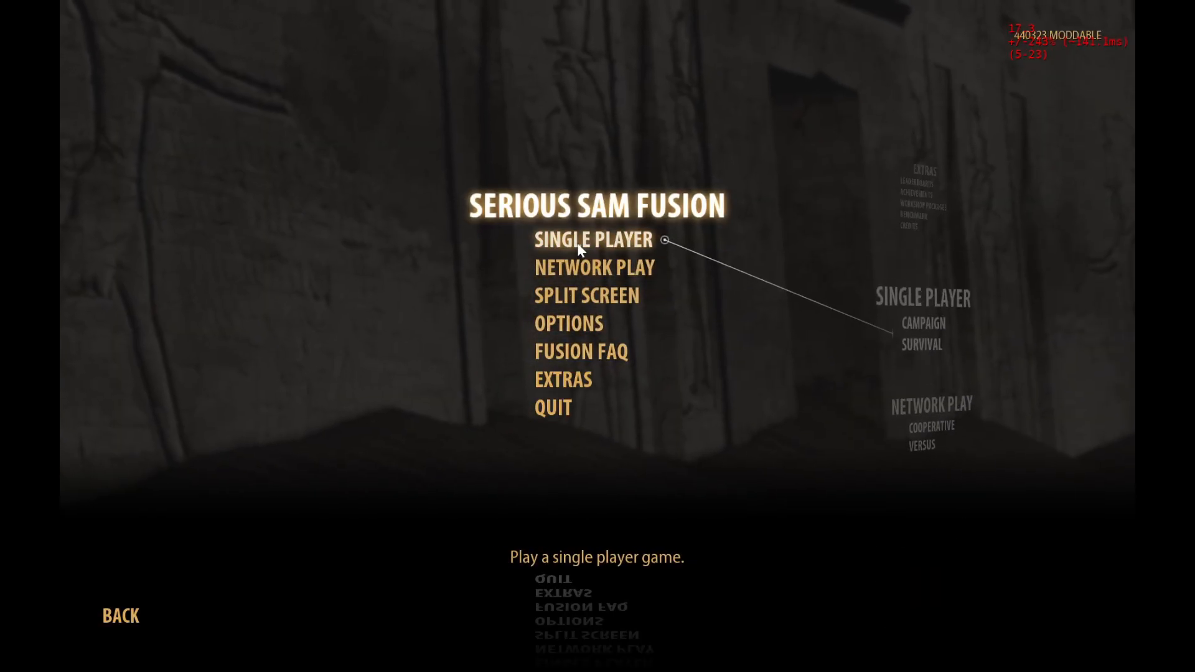
click(577, 242)
click(596, 346)
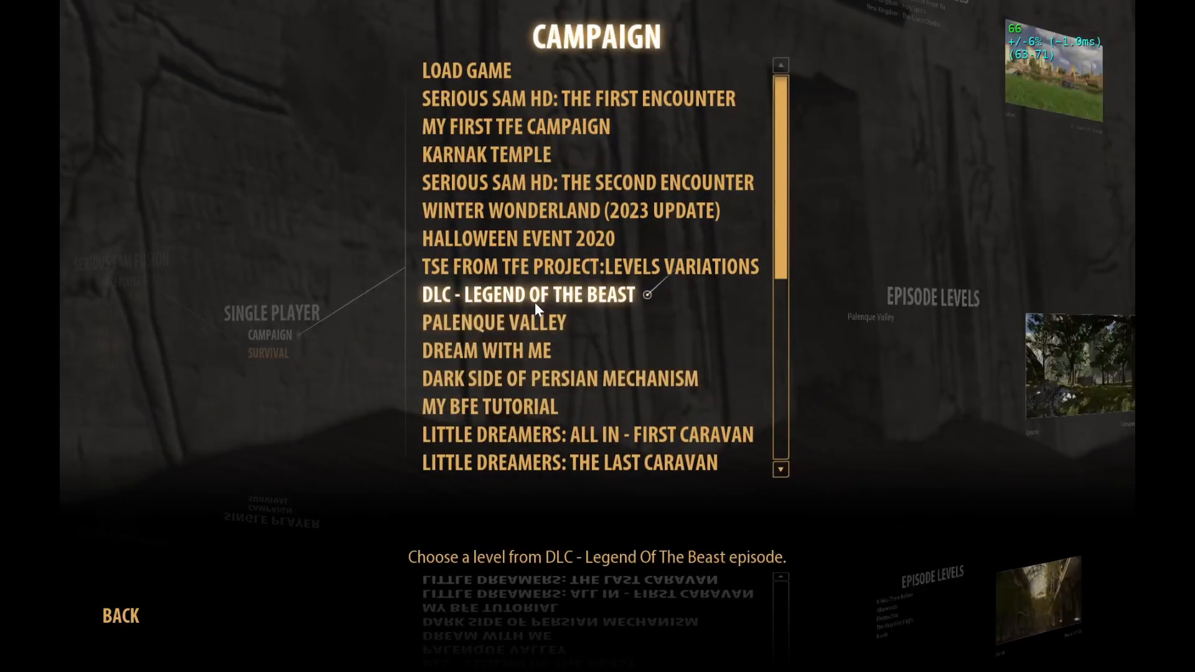
click(514, 129)
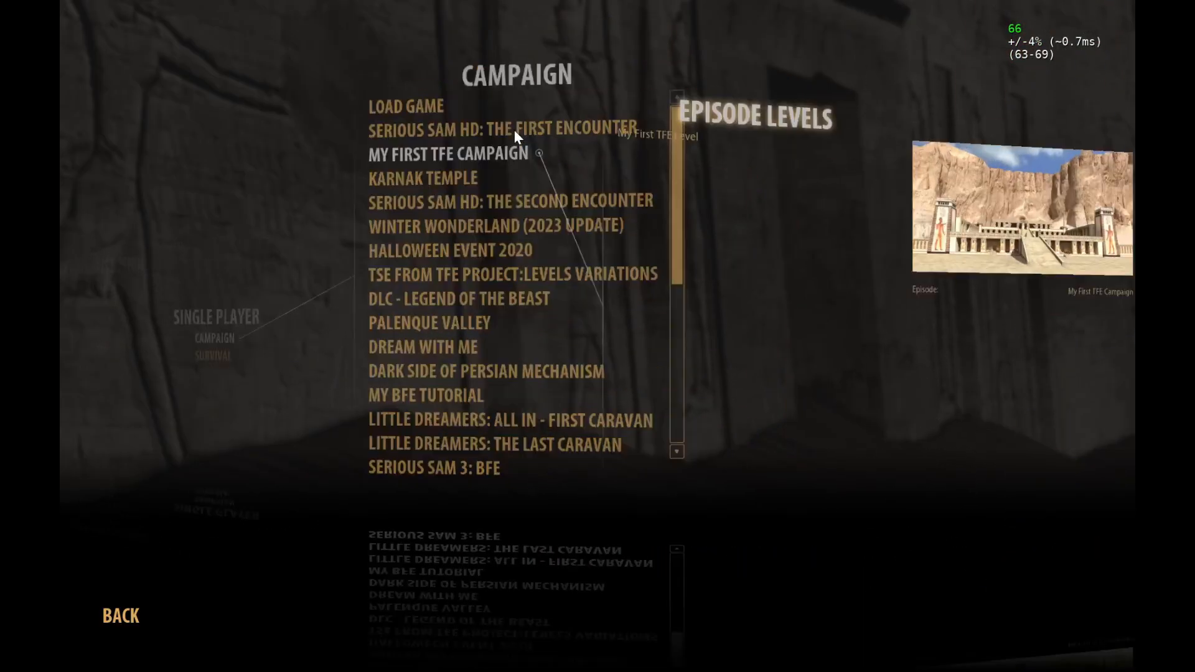
click(475, 76)
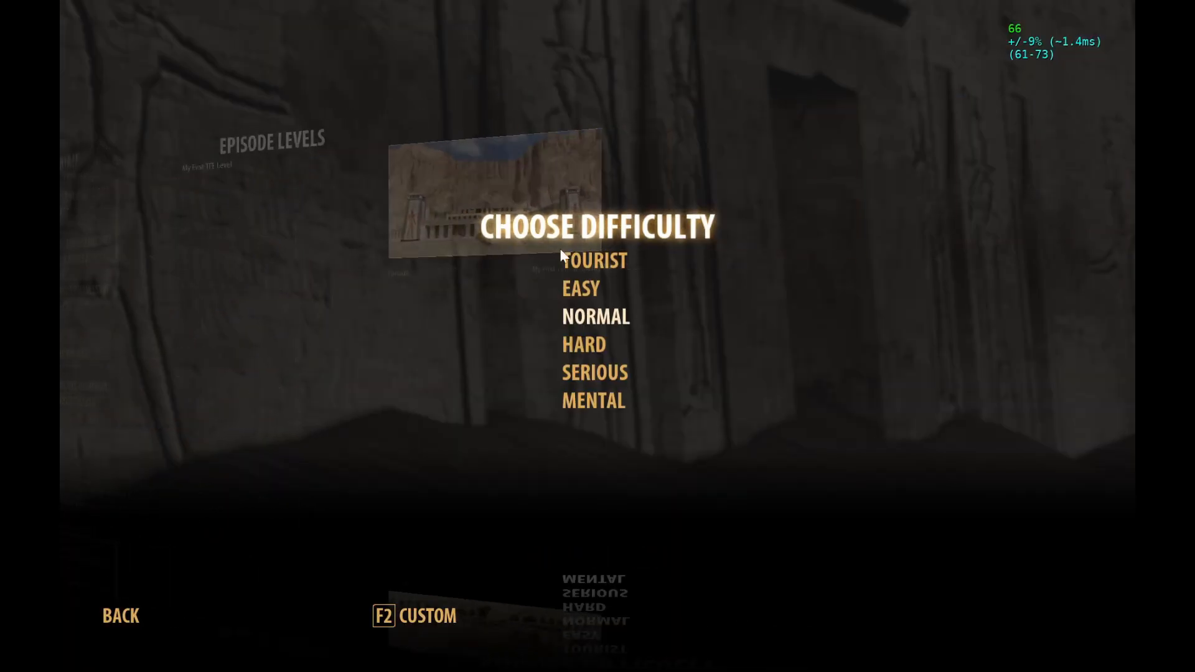
click(598, 316)
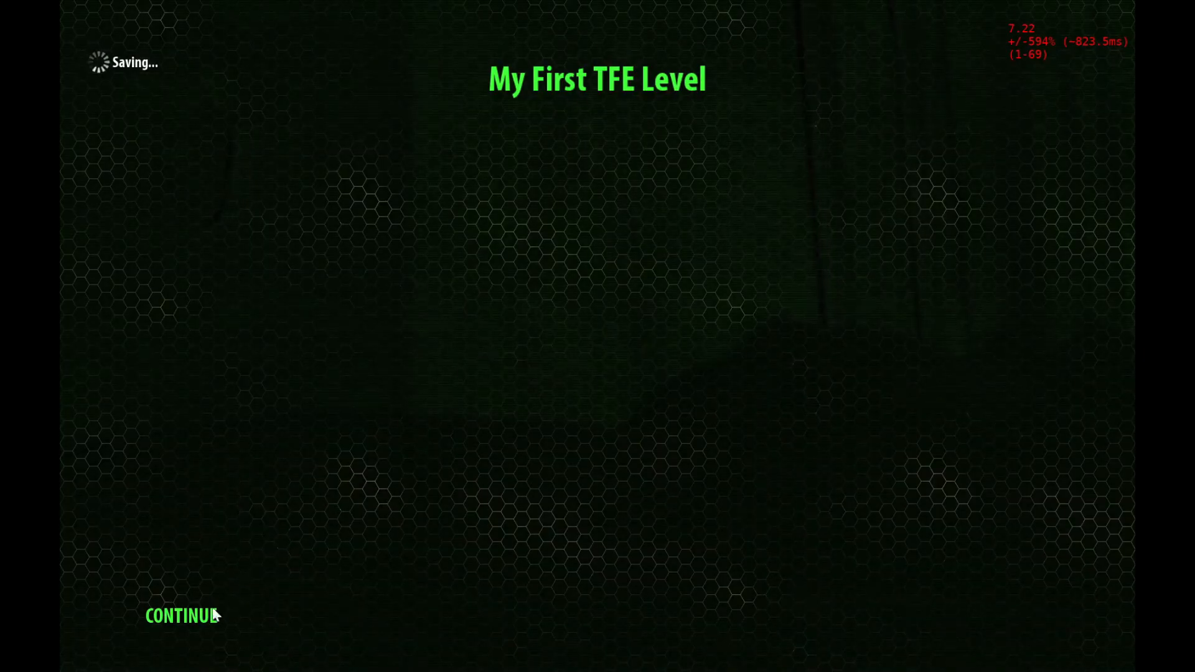
- Walk forward across the test level, then open the pause menu
click(213, 615)
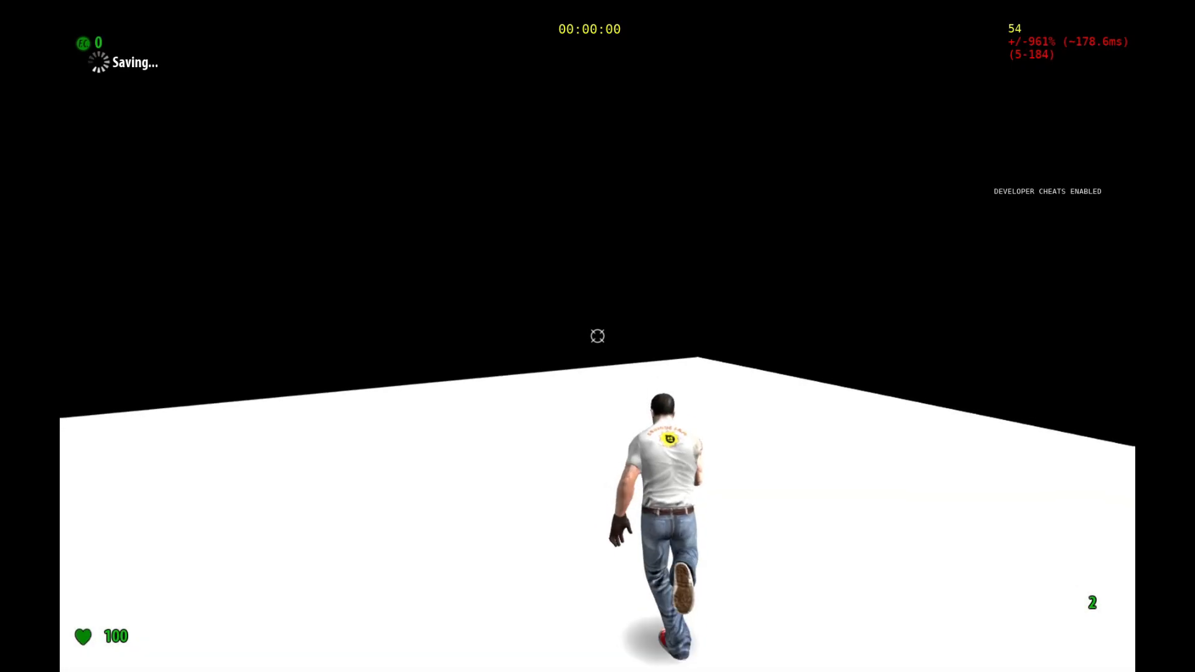
key(w)
key(w)
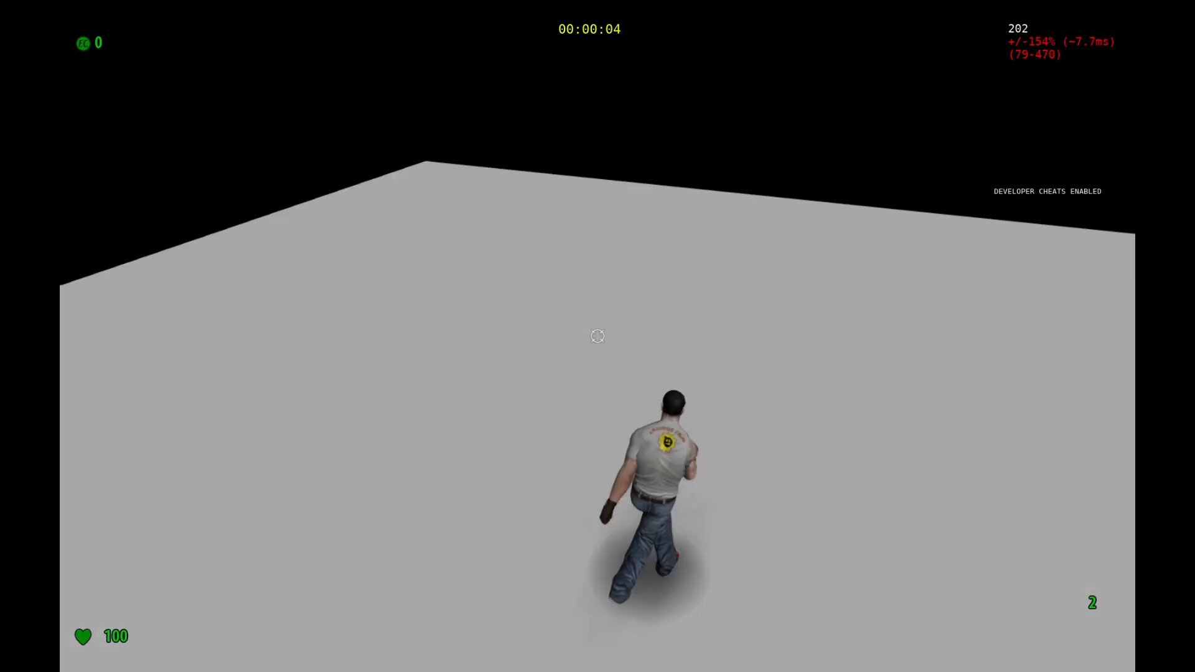
key(Escape)
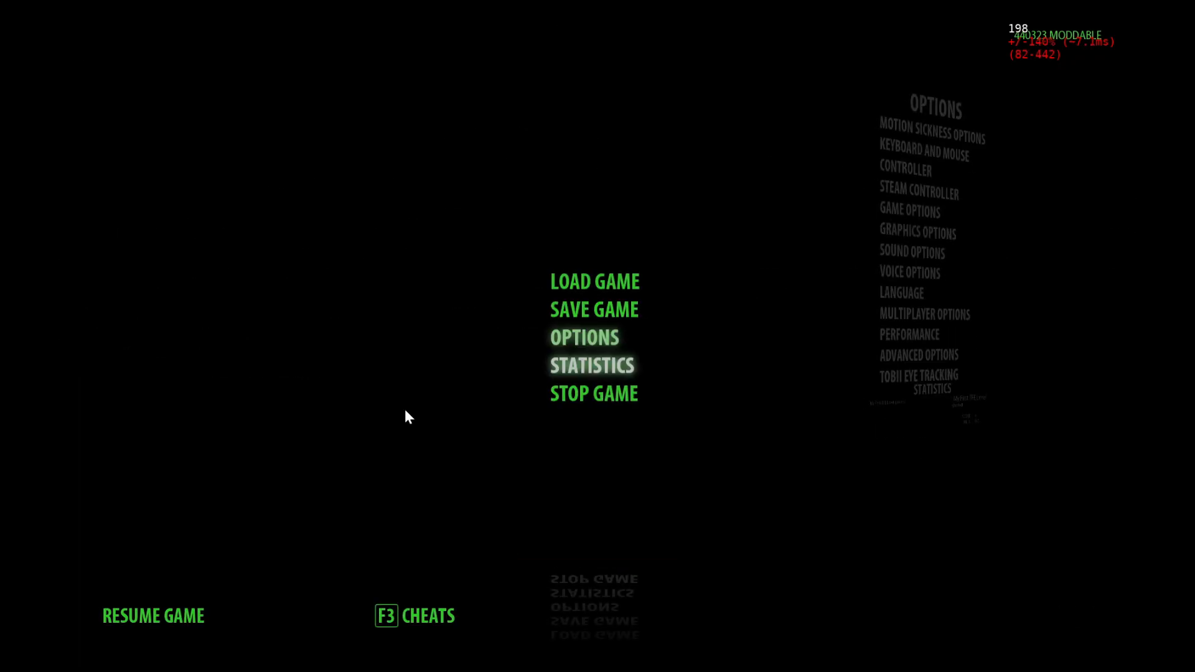
- Stop the game and quit Serious Sam Fusion
click(560, 398)
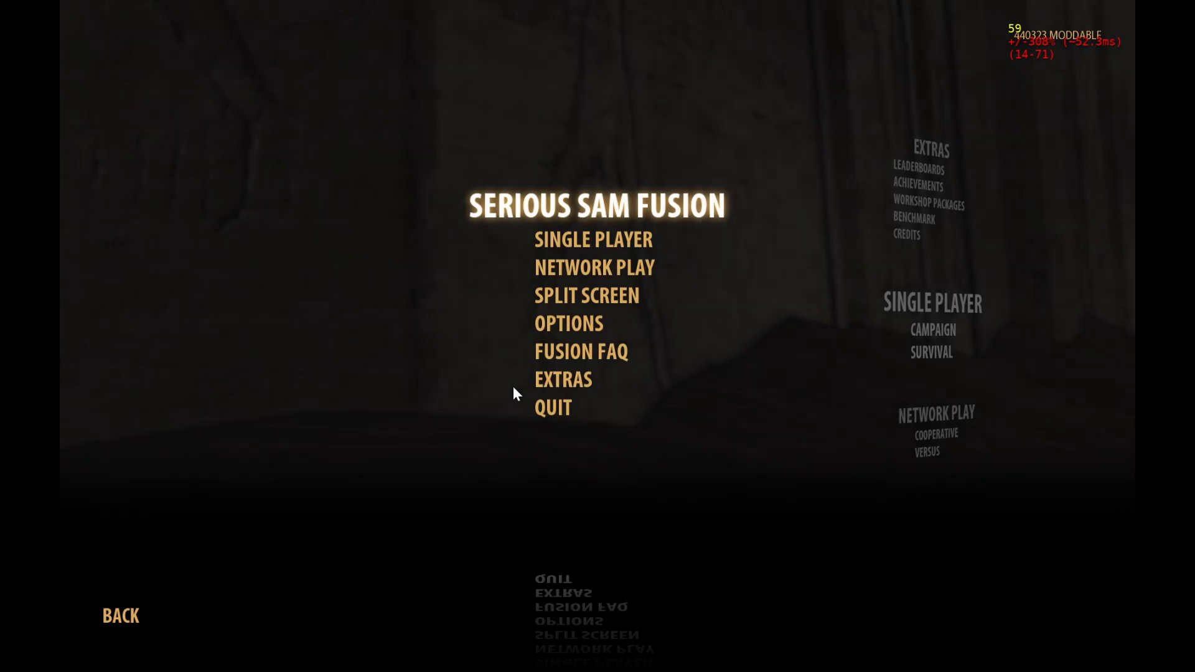
click(547, 405)
click(477, 356)
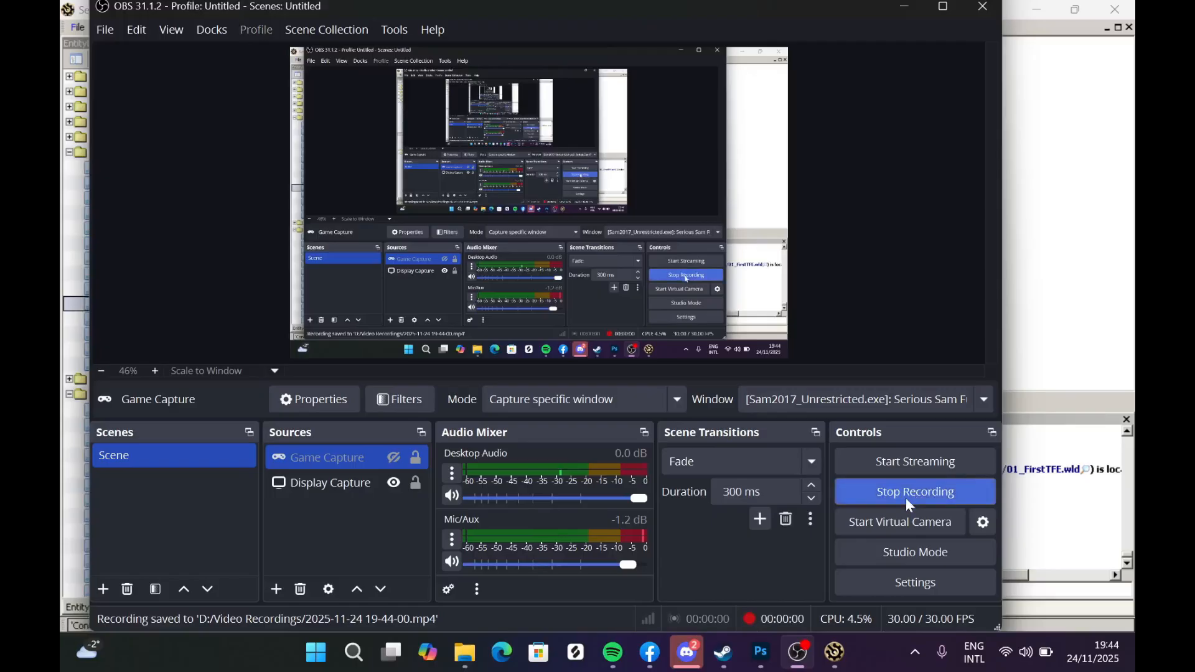
- Check the episode and level files in the Levels and 01_MyFirstTFECampaign folders in File Explorer
click(1083, 235)
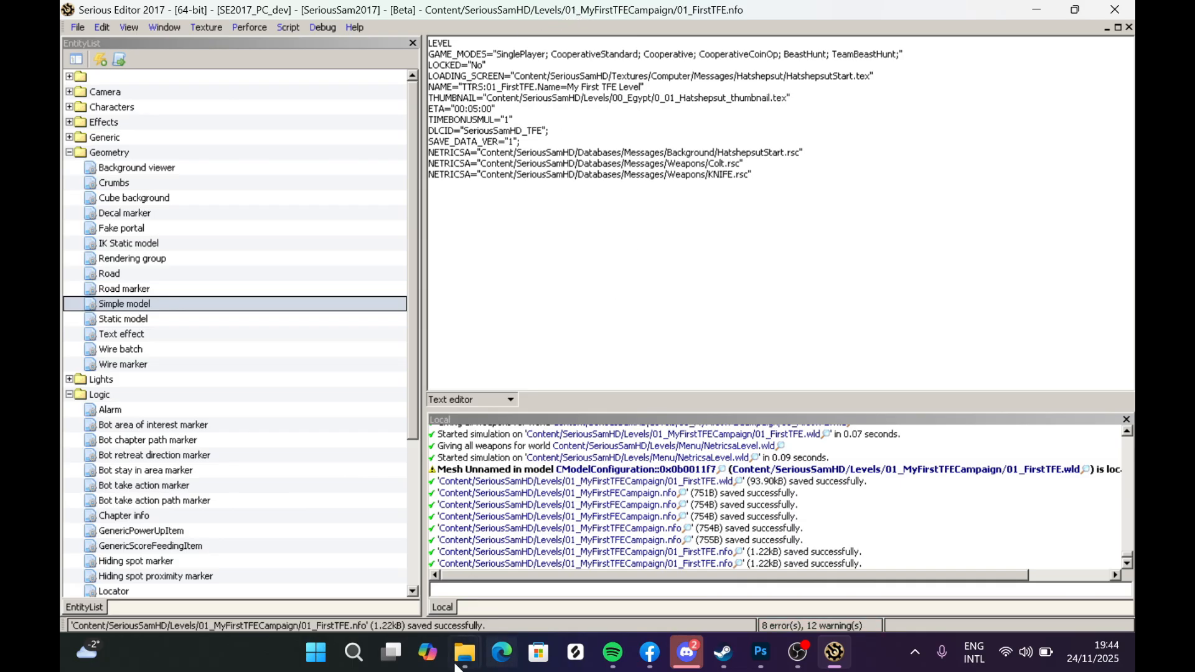
mouse_move(464, 652)
click(407, 566)
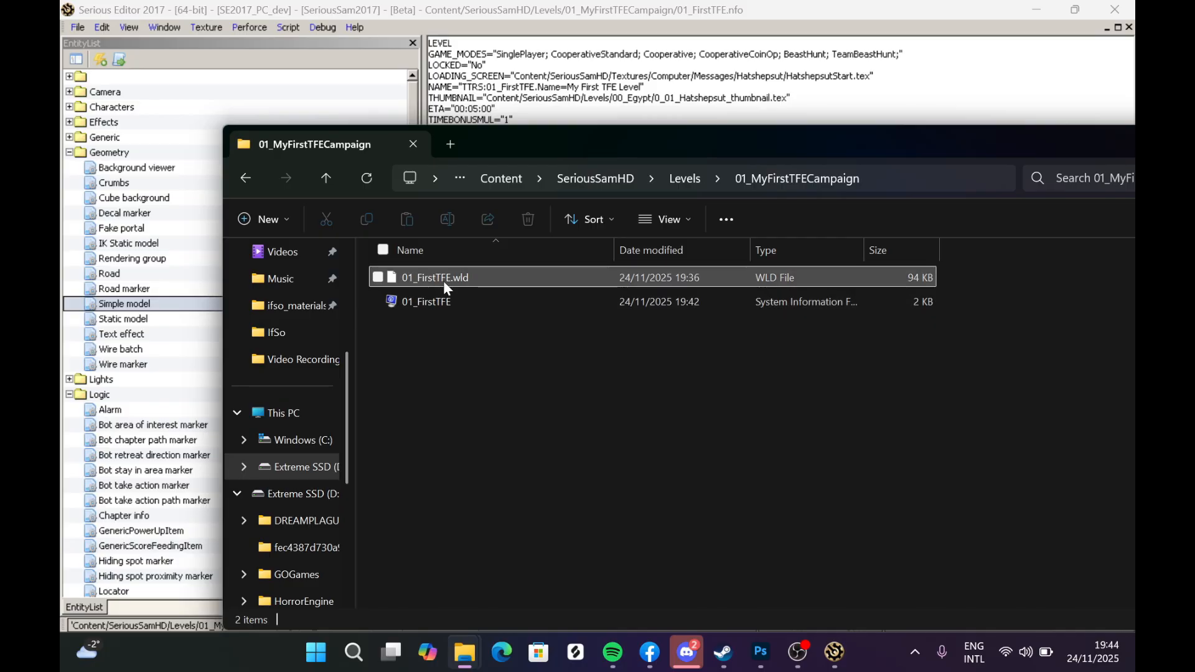
click(684, 178)
click(485, 347)
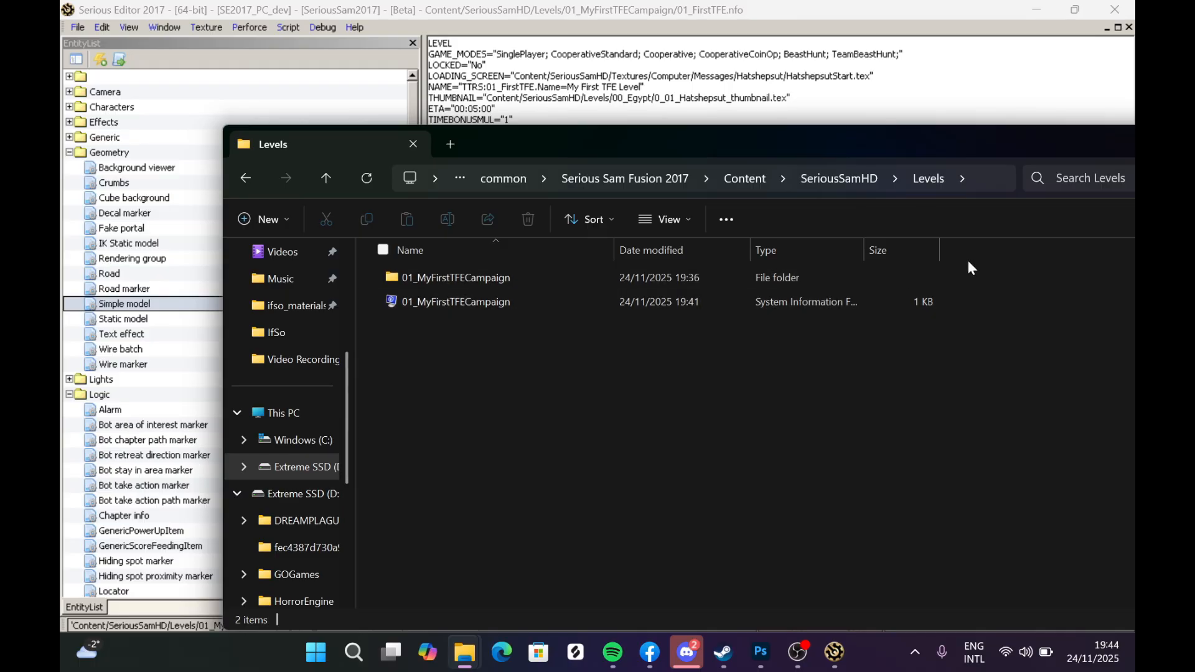
click(475, 281)
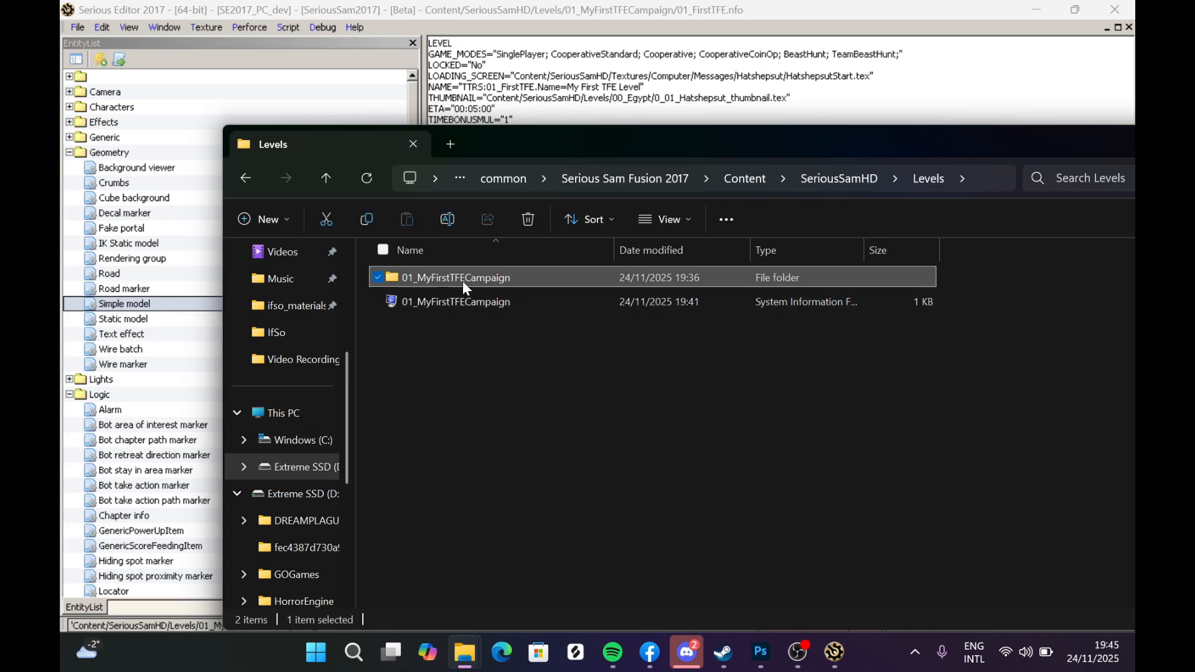
double_click(461, 281)
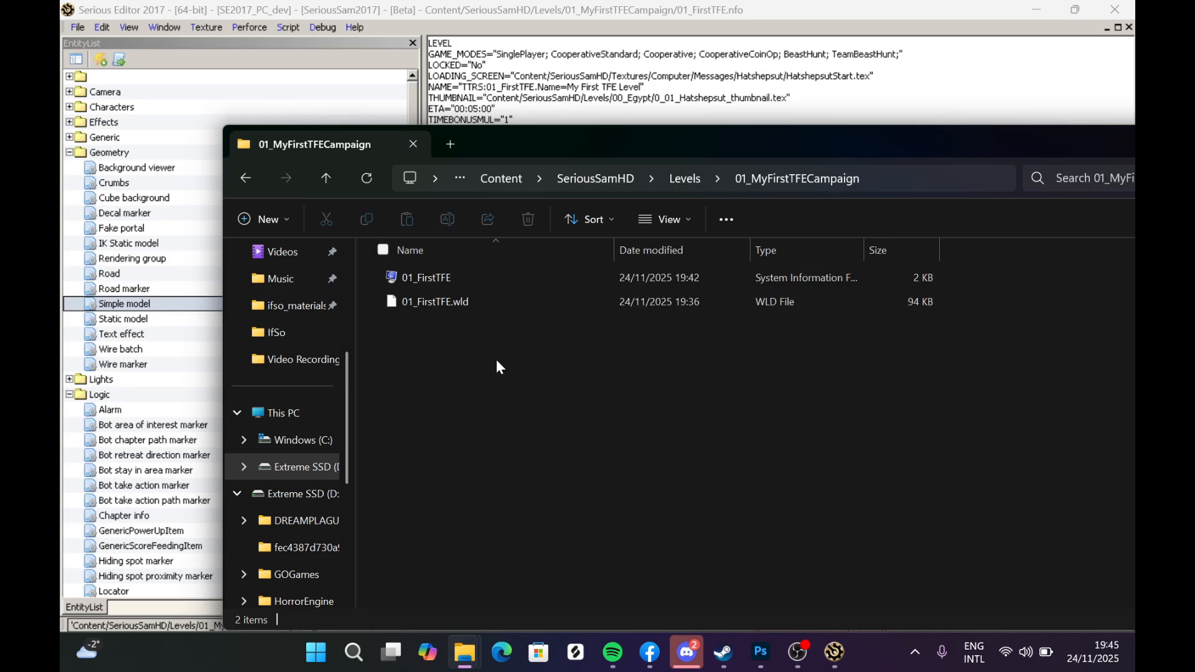
right_click(443, 369)
click(608, 487)
- Create a new Models folder inside 01_MyFirstTFECampaign from the Save As dialog, then cancel saving
click(78, 28)
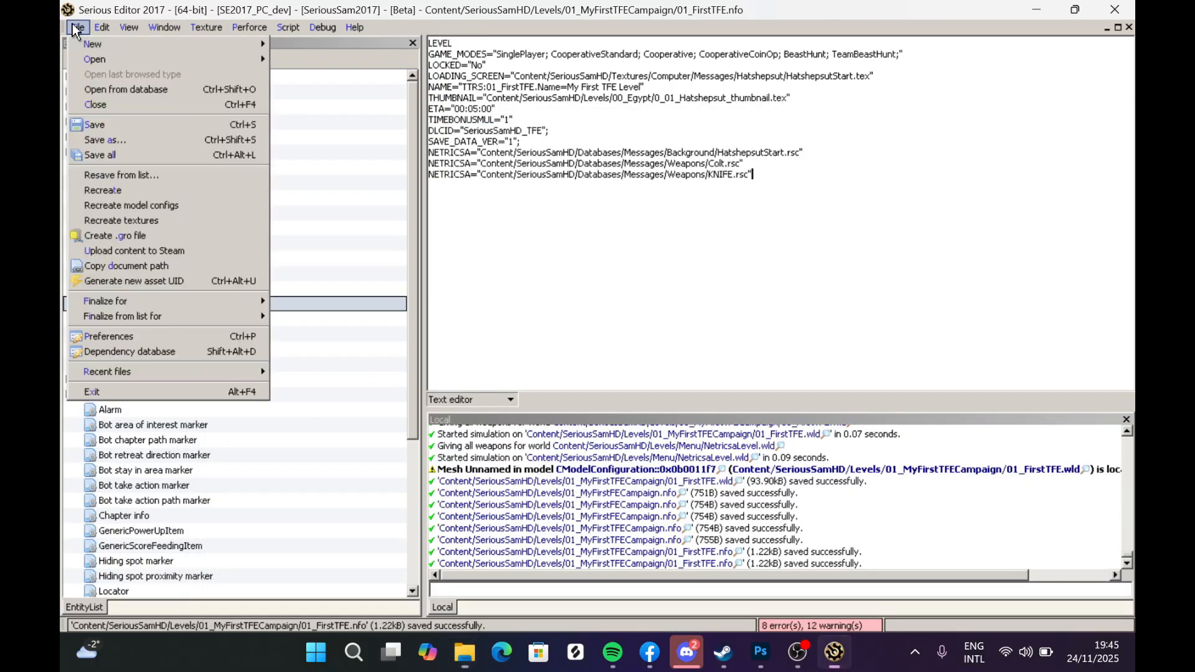
click(118, 144)
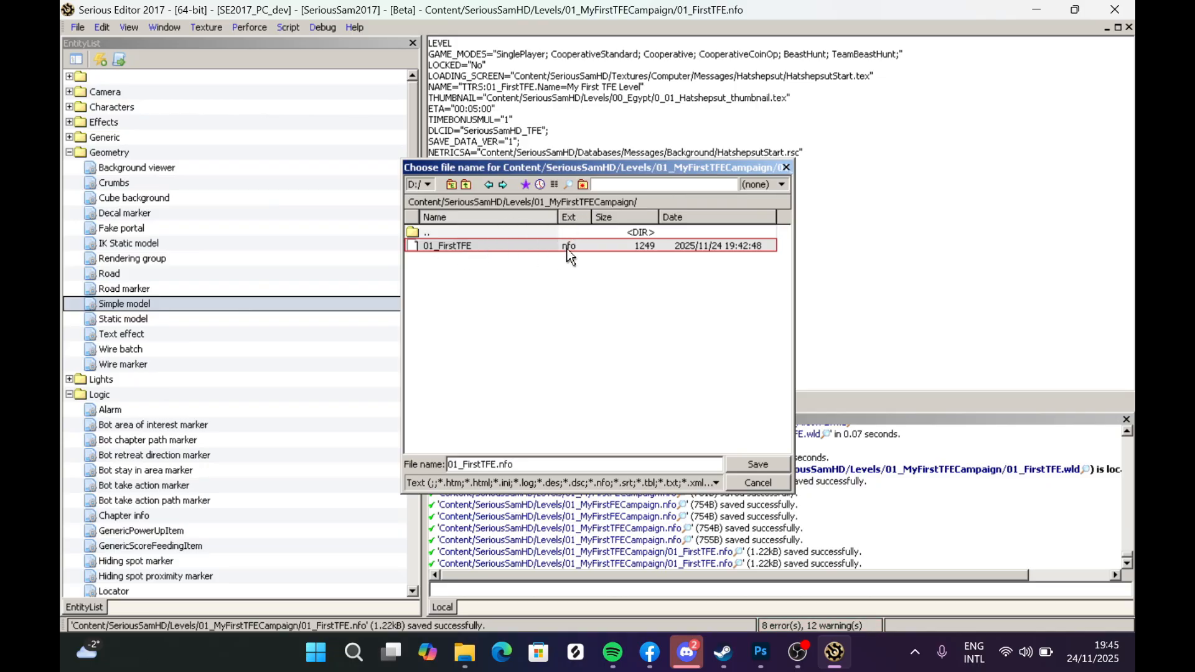
click(586, 186)
text(Models)
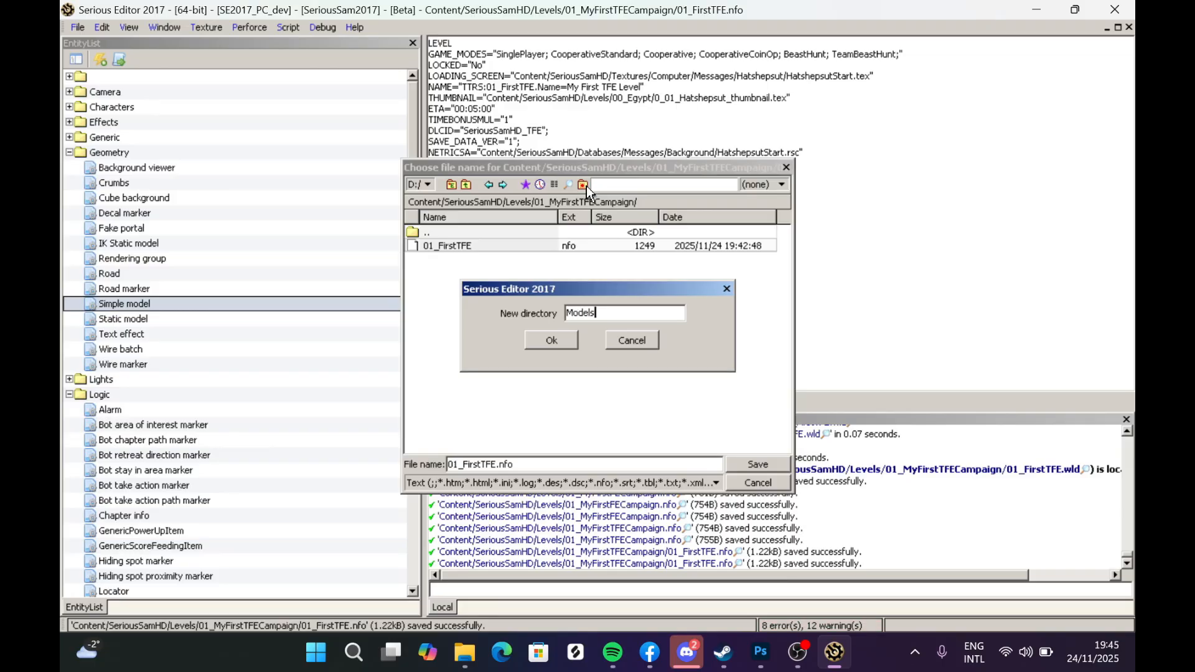
click(543, 336)
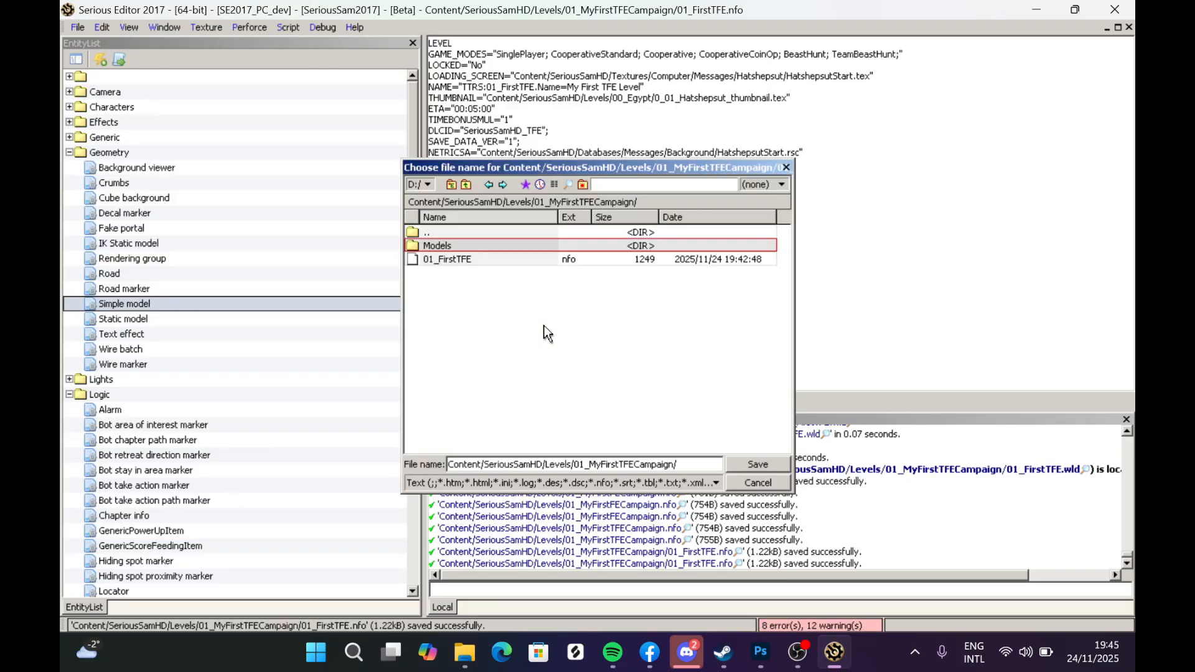
double_click(446, 245)
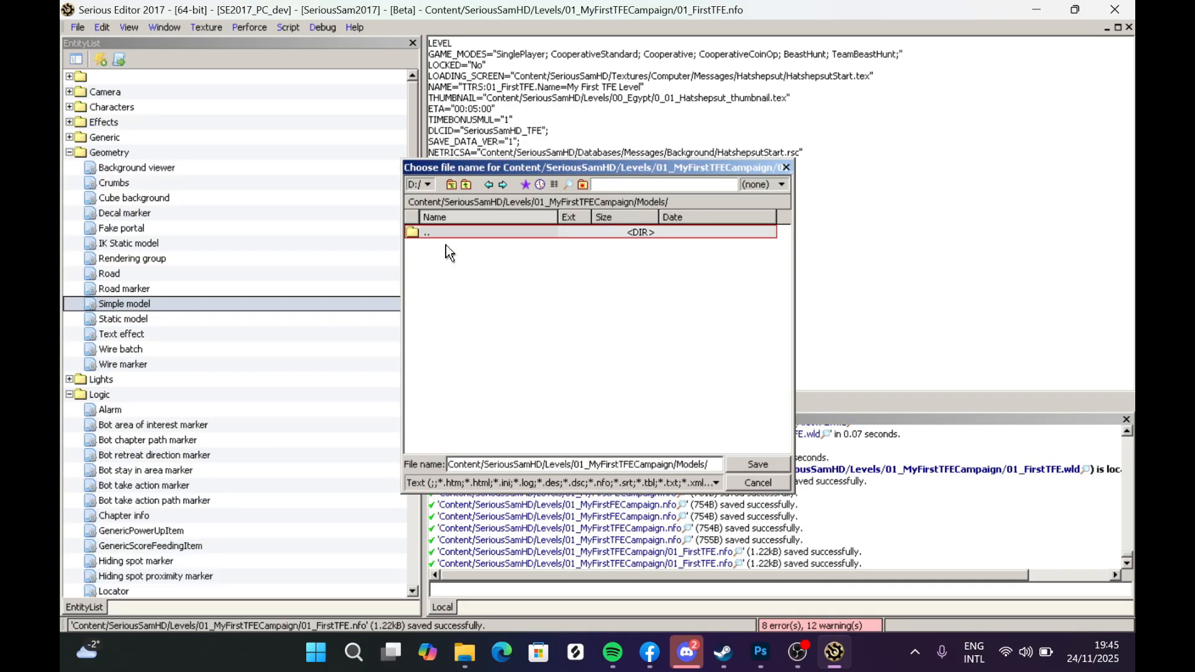
click(781, 166)
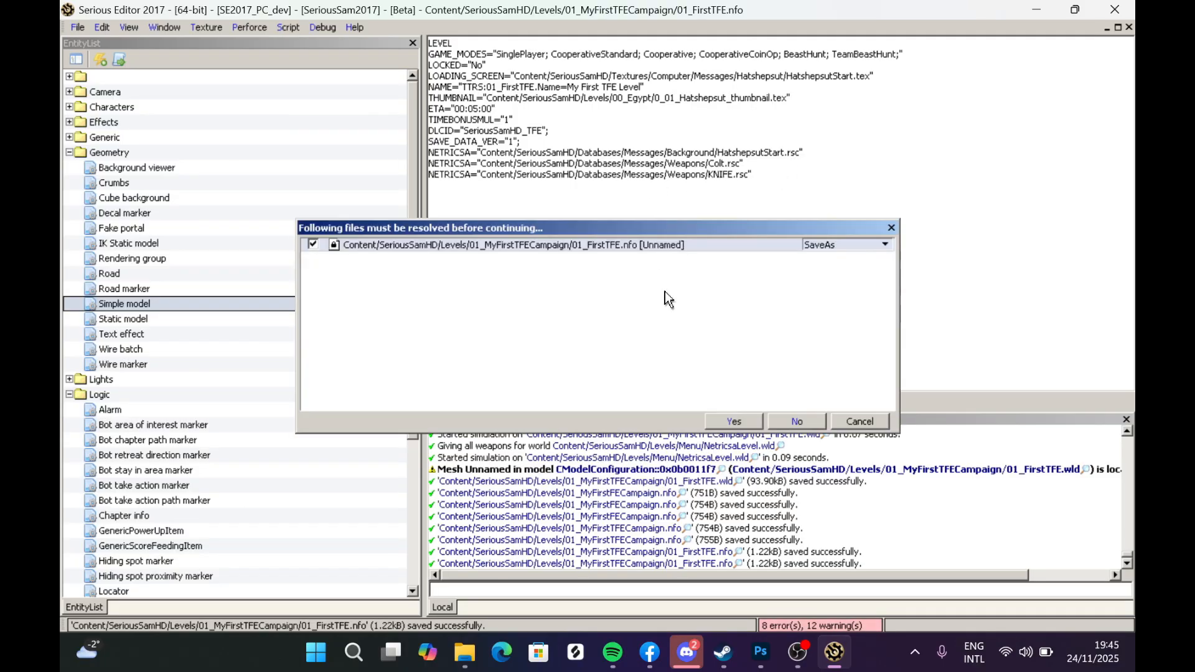
key(Escape)
- Close the level info file document and return to the world editor view
click(79, 27)
click(122, 119)
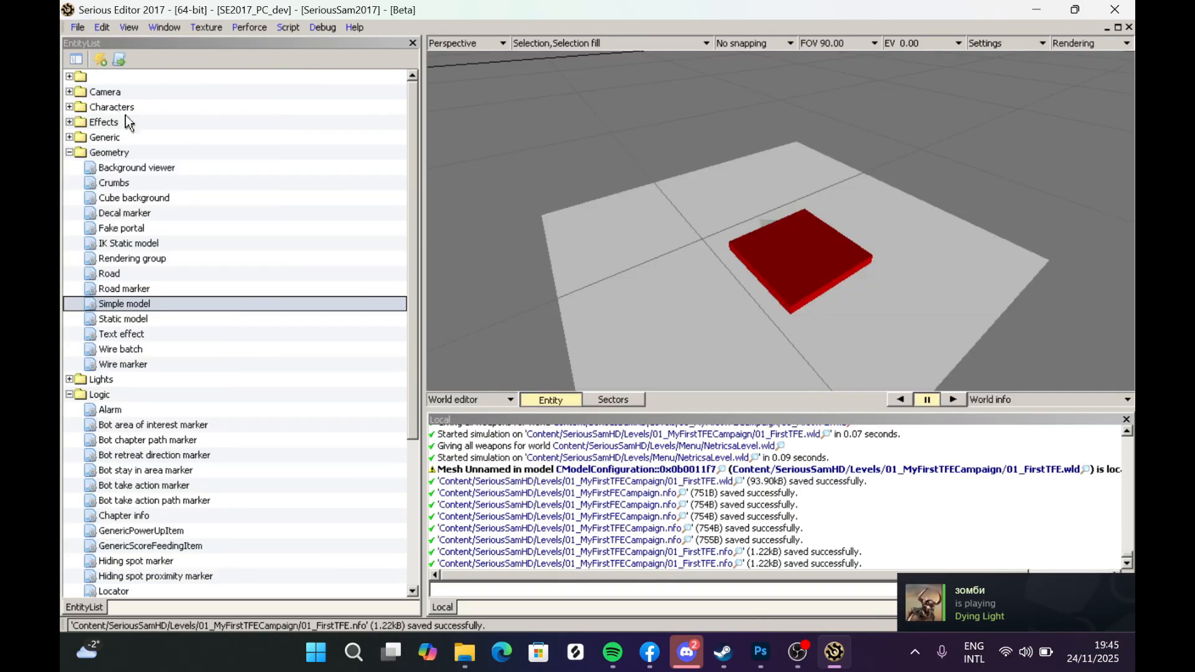
middle_drag(535, 274, 521, 284)
middle_drag(620, 247, 630, 242)
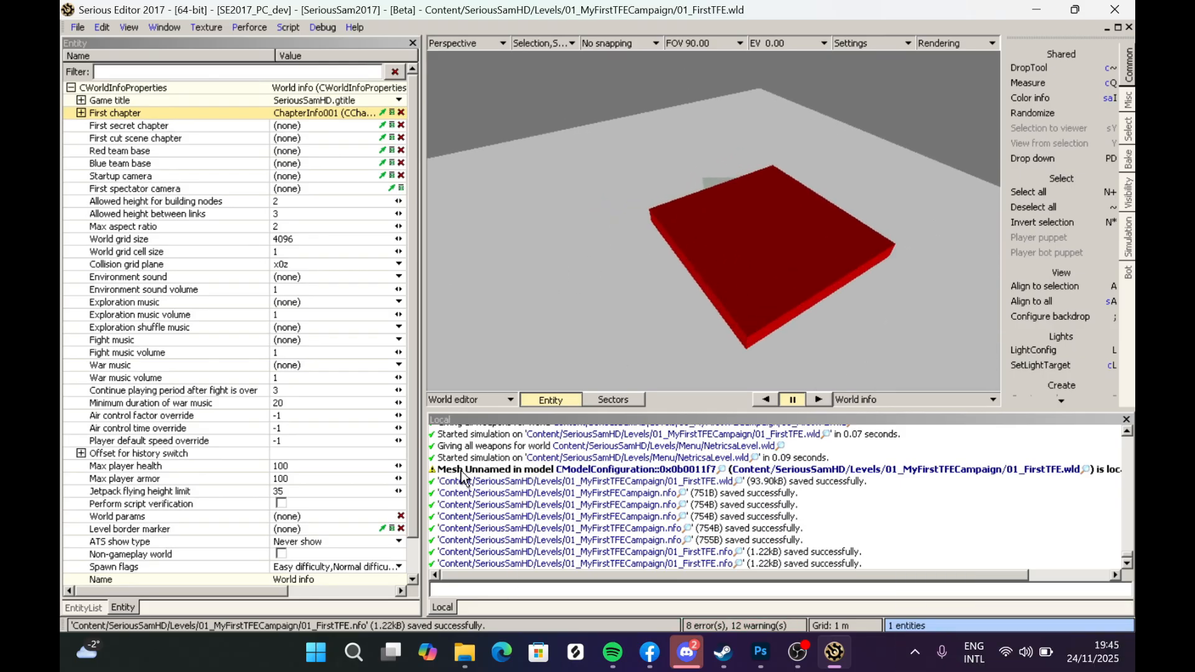
- Select the red terrain block and start saving its model, browsing to the Models folder inside 01_MyFirstTFECampaign
click(507, 577)
drag(508, 577, 464, 486)
click(644, 245)
middle_drag(610, 249, 610, 254)
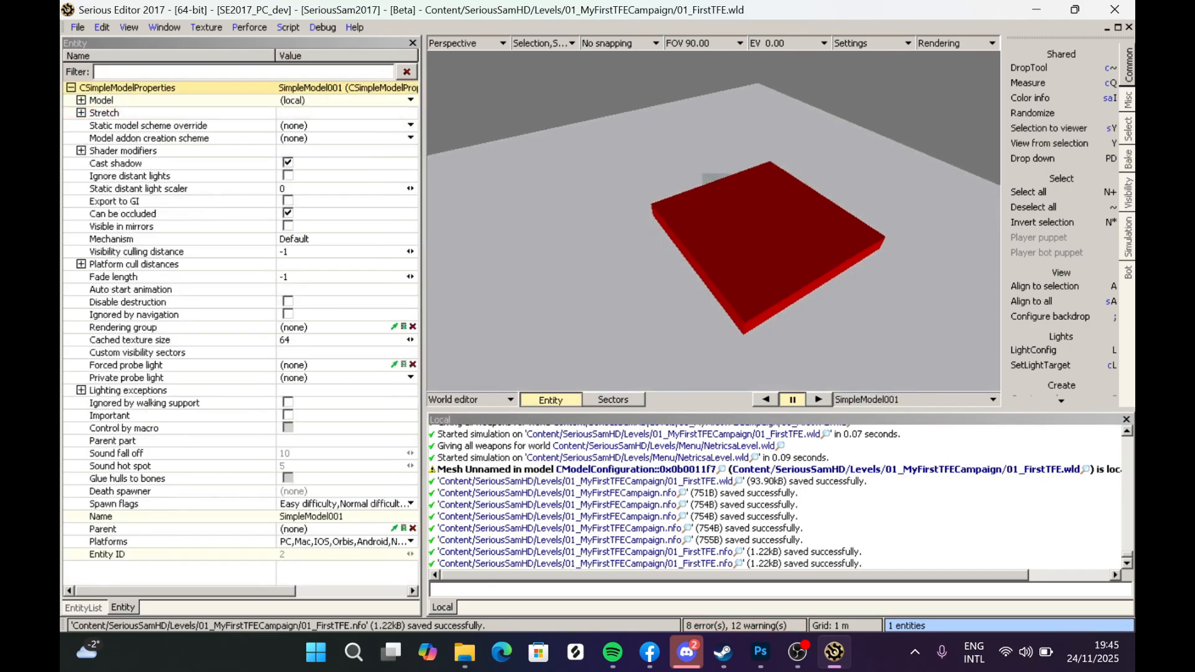
scroll(610, 249, down, 5)
scroll(595, 211, up, 3)
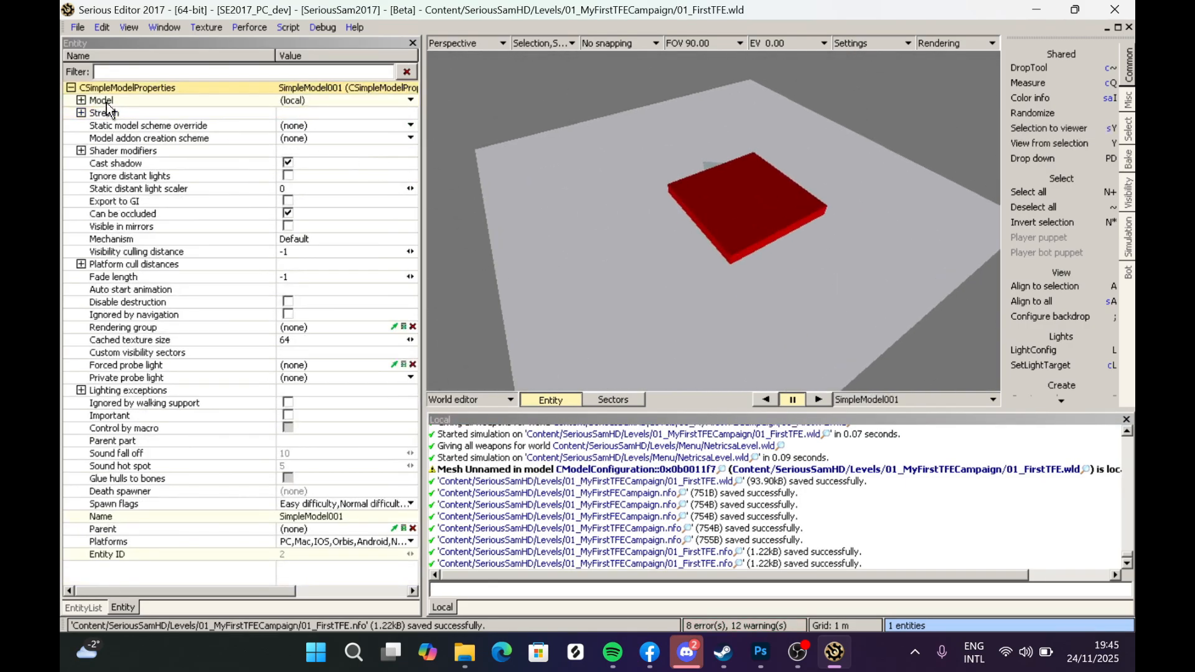
click(87, 102)
right_drag(577, 212, 624, 235)
scroll(577, 212, up, 3)
scroll(576, 211, down, 3)
right_drag(705, 222, 716, 245)
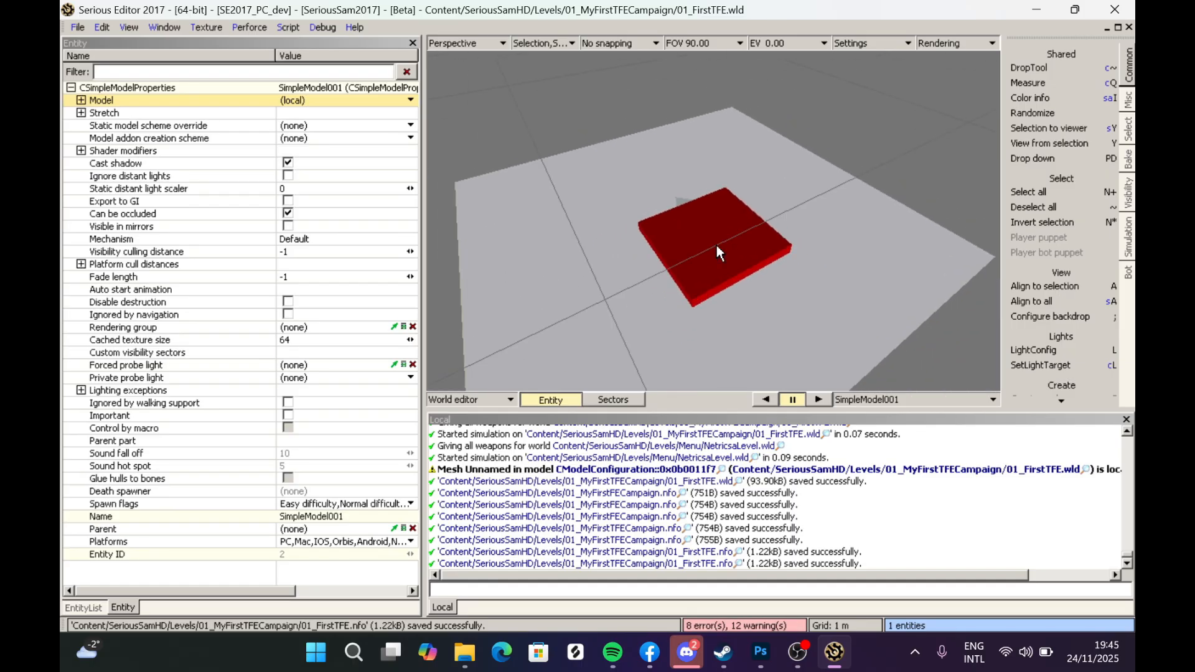
click(294, 100)
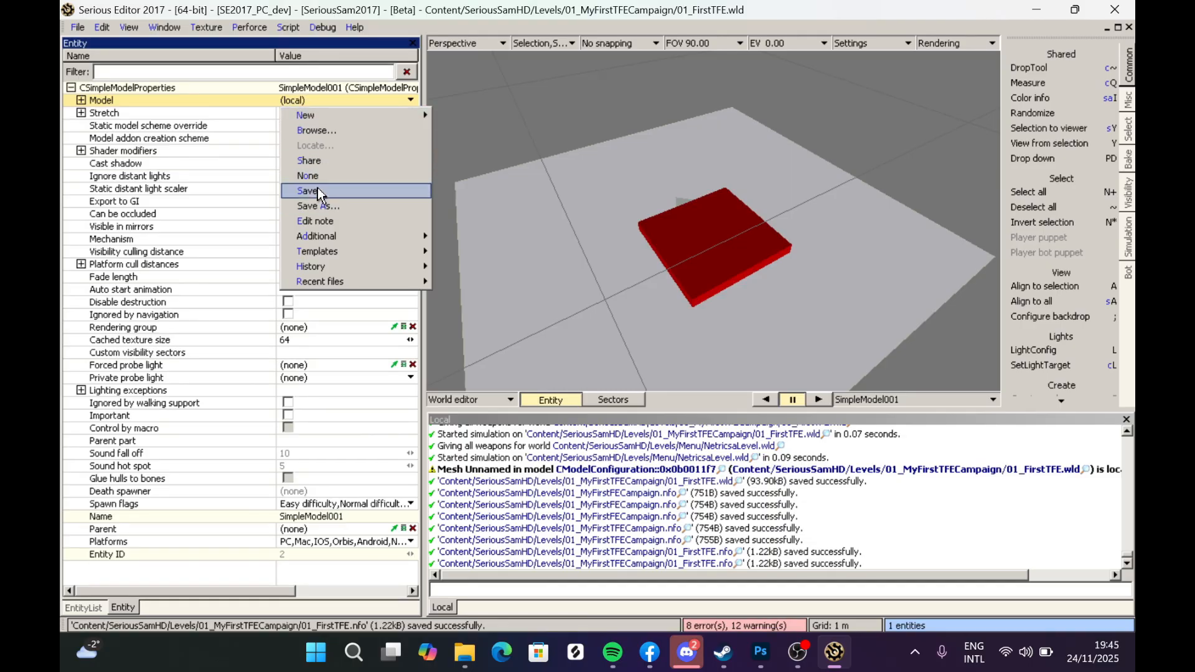
click(320, 208)
double_click(443, 260)
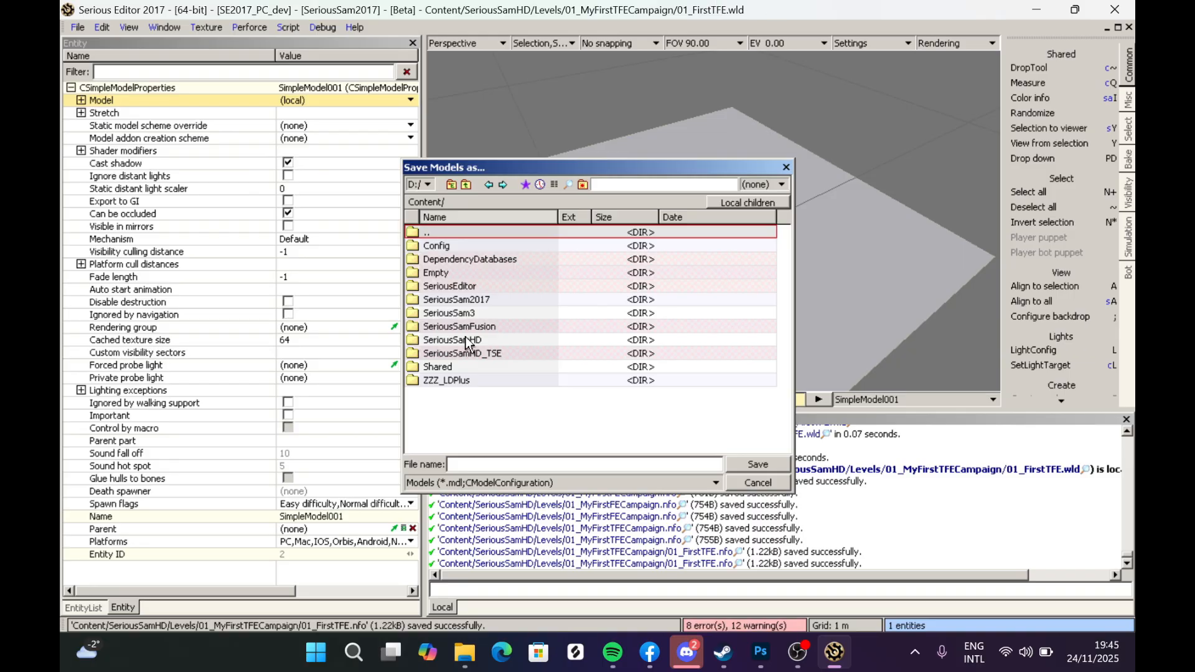
double_click(491, 340)
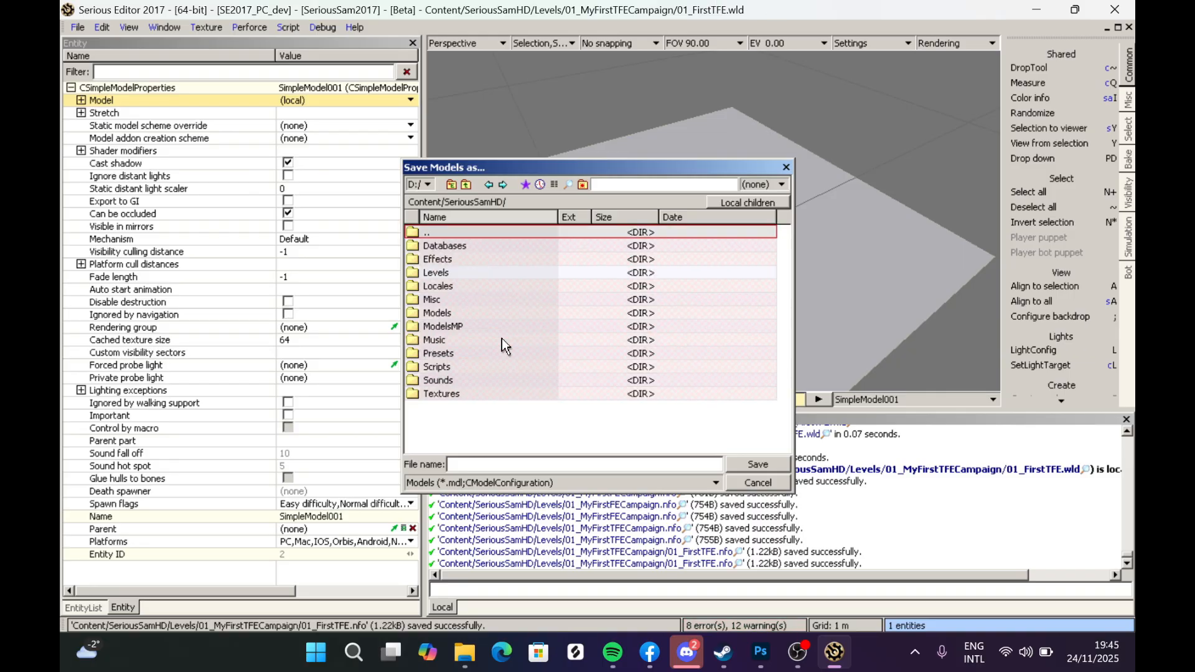
double_click(449, 272)
double_click(455, 261)
double_click(455, 247)
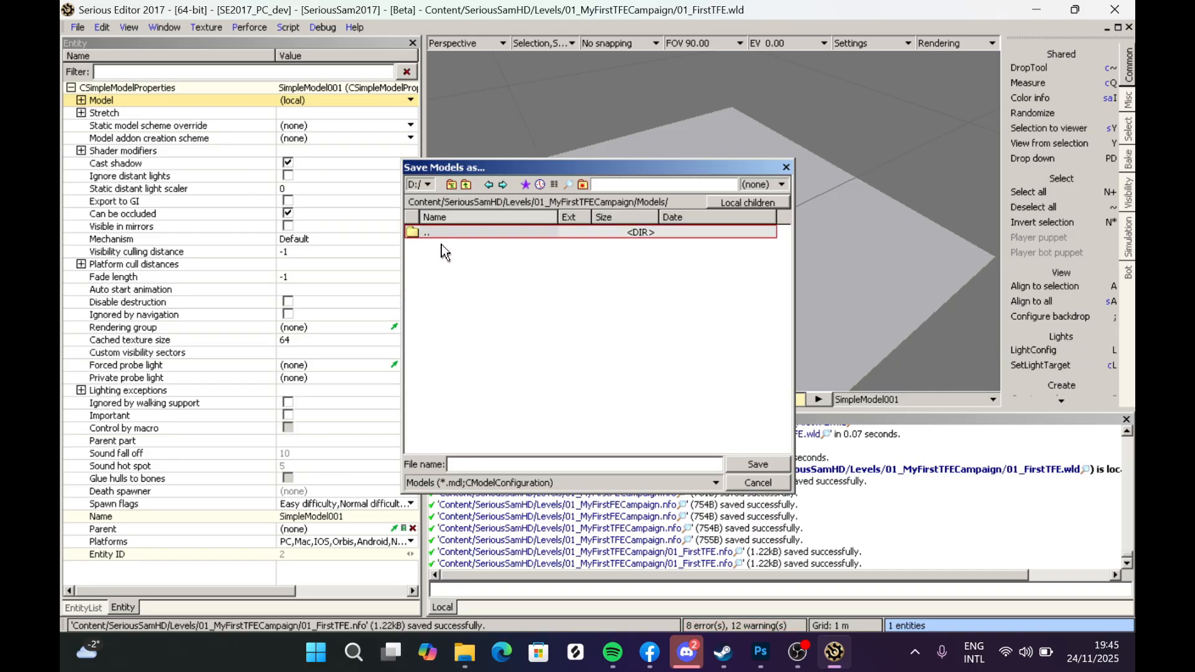
- Create a new folder named Terrains inside the Models folder
click(582, 185)
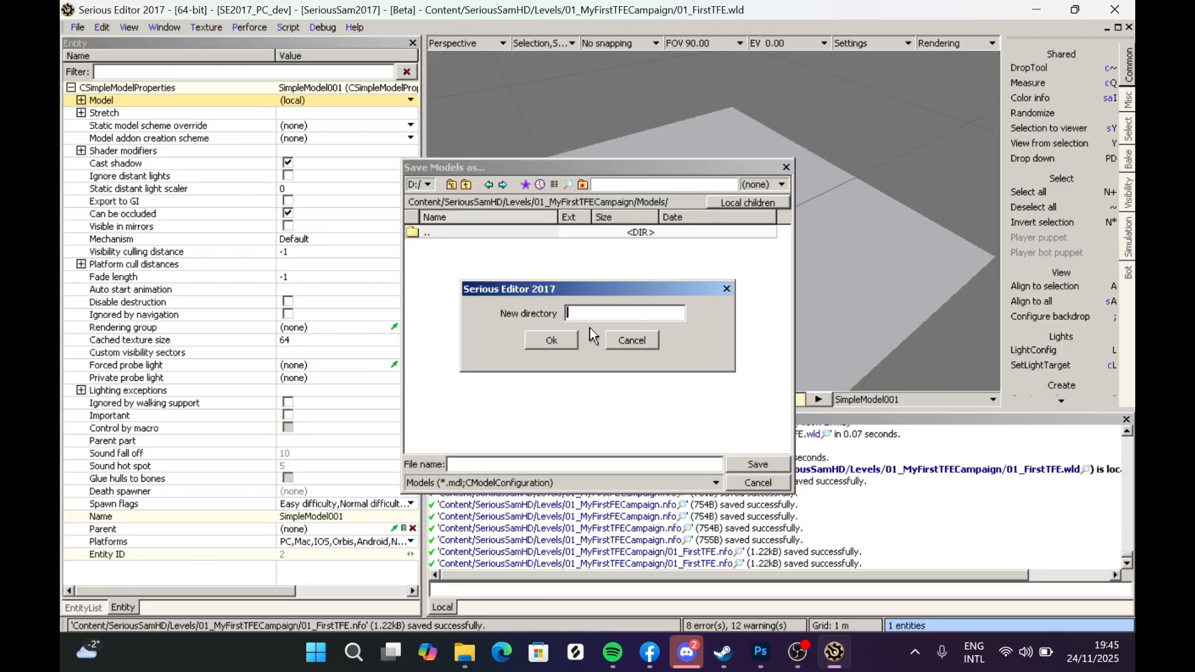
key(Escape)
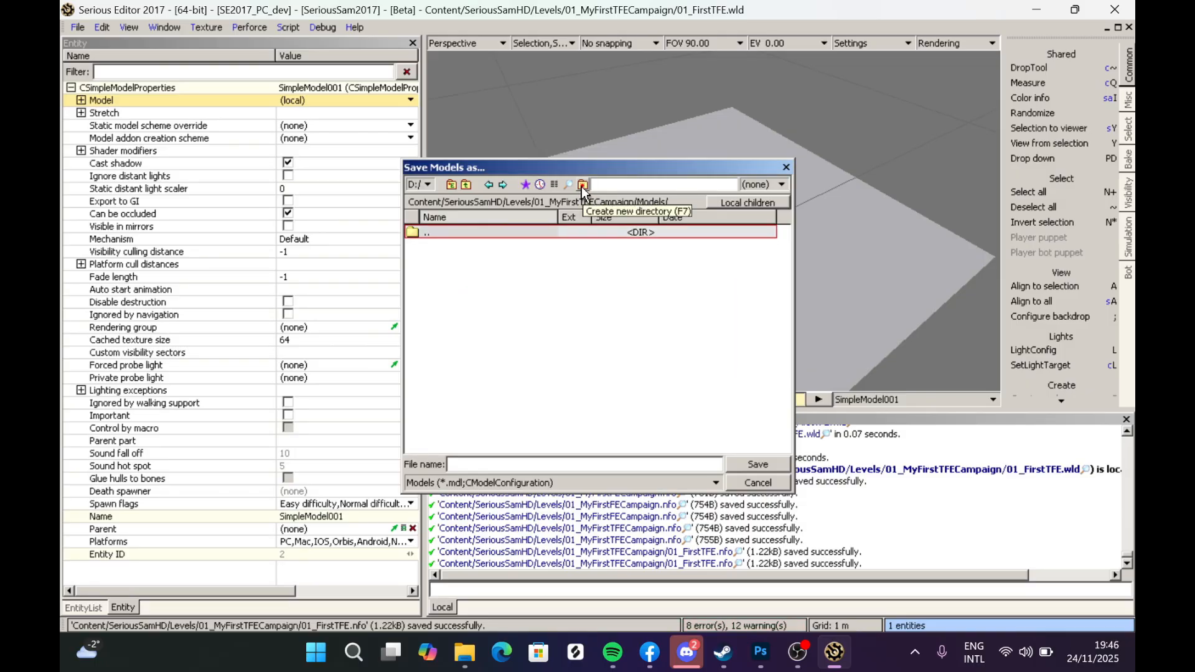
click(582, 186)
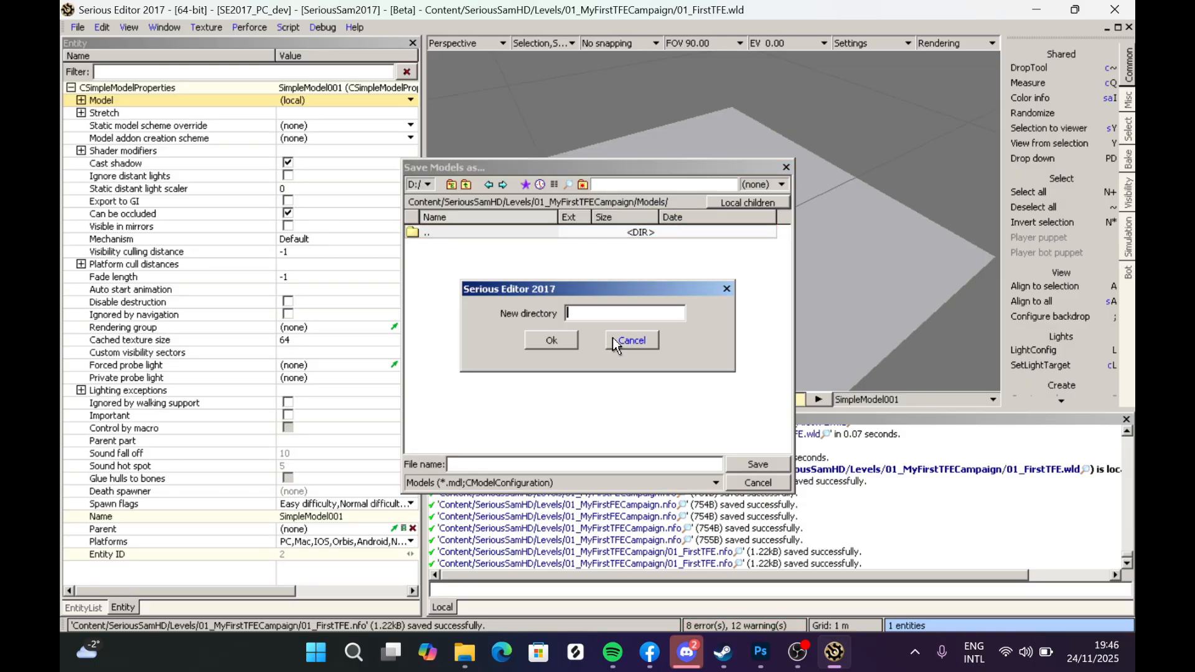
text(Ter)
click(551, 341)
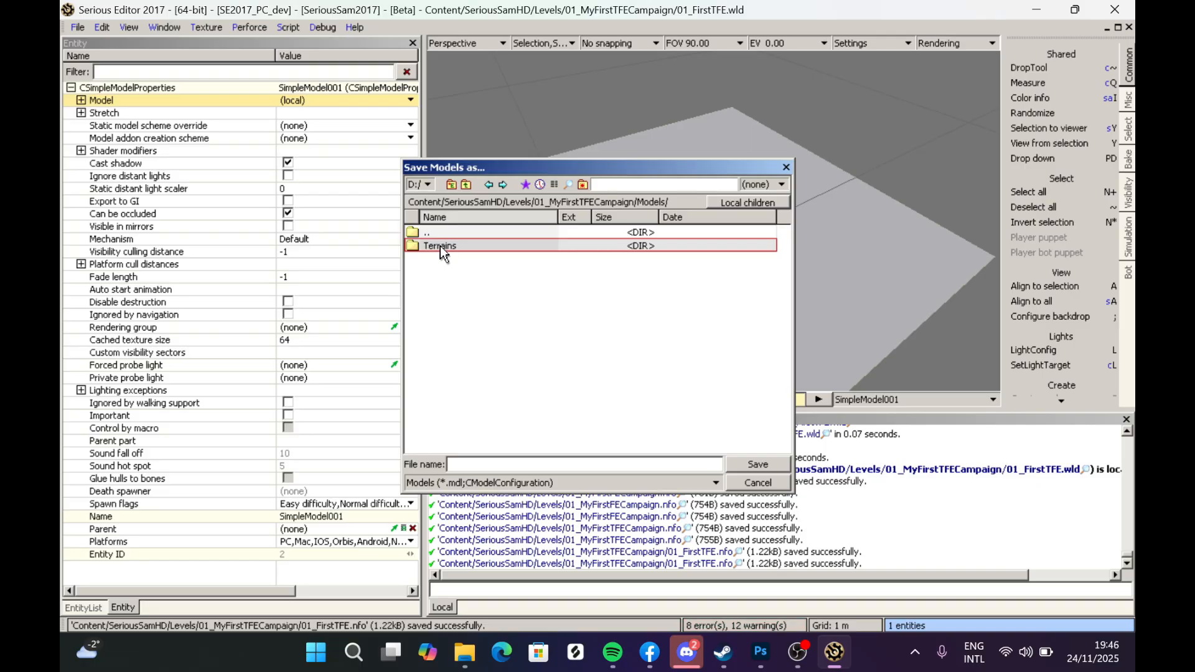
- Save the terrain model as Terrain inside the Terrains folder
double_click(439, 245)
click(503, 465)
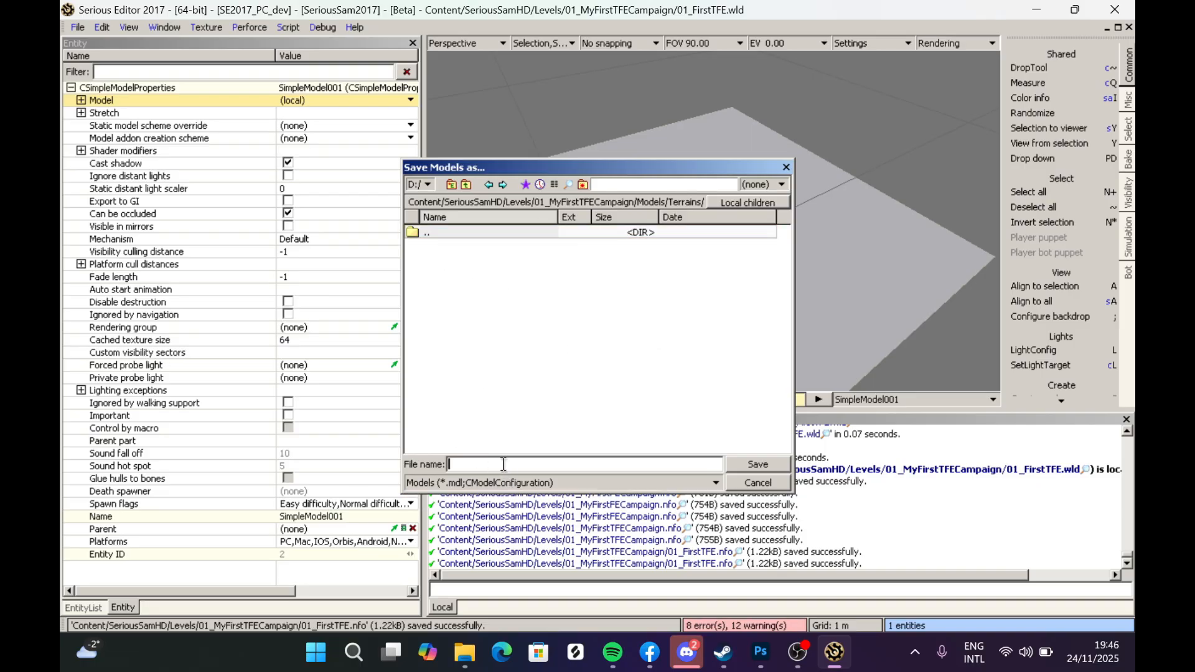
text(Terrain)
click(734, 463)
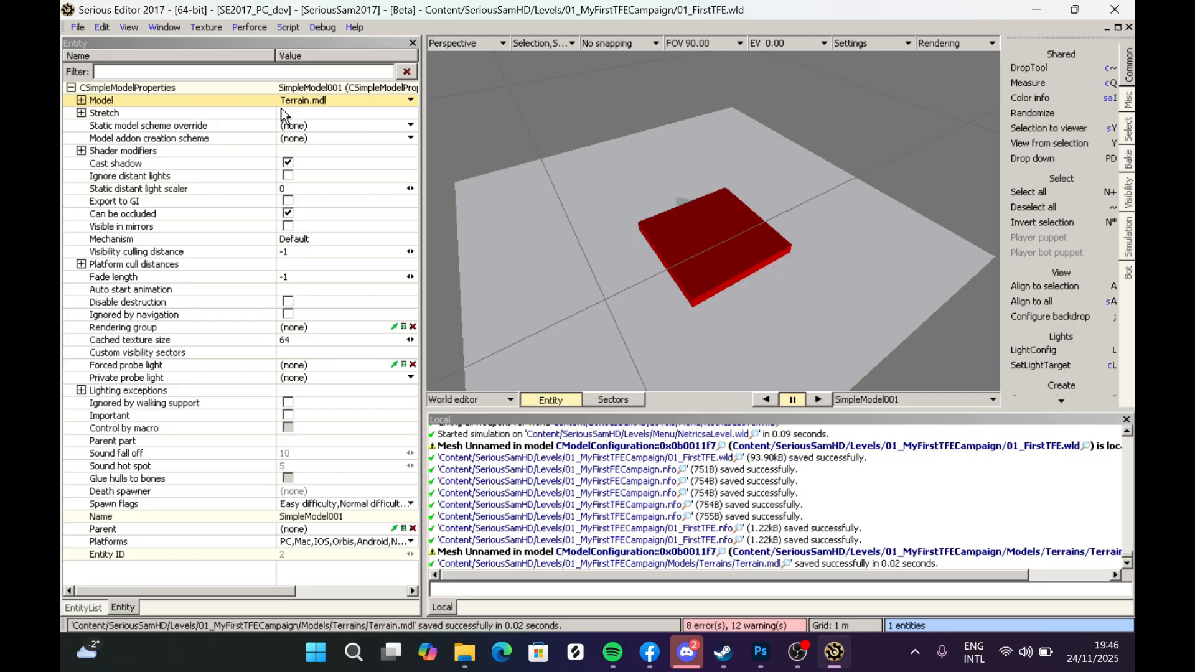
- Save the model's unnamed mesh as Terrain in the same Models/Terrains folder
click(81, 100)
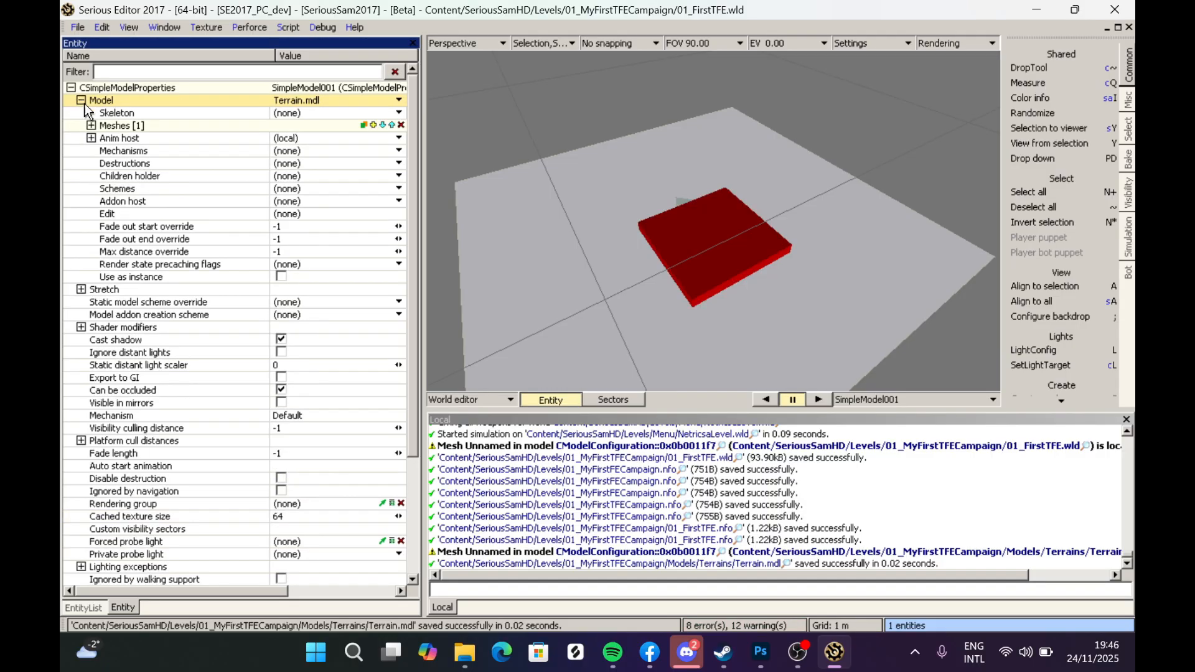
double_click(109, 126)
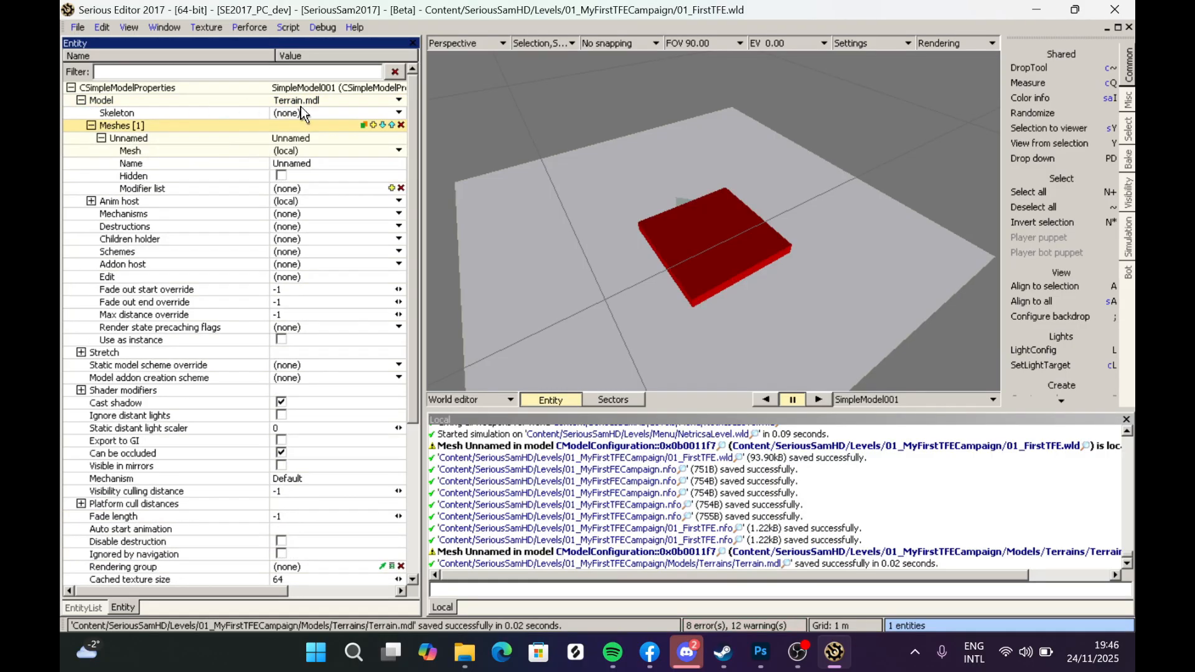
click(139, 152)
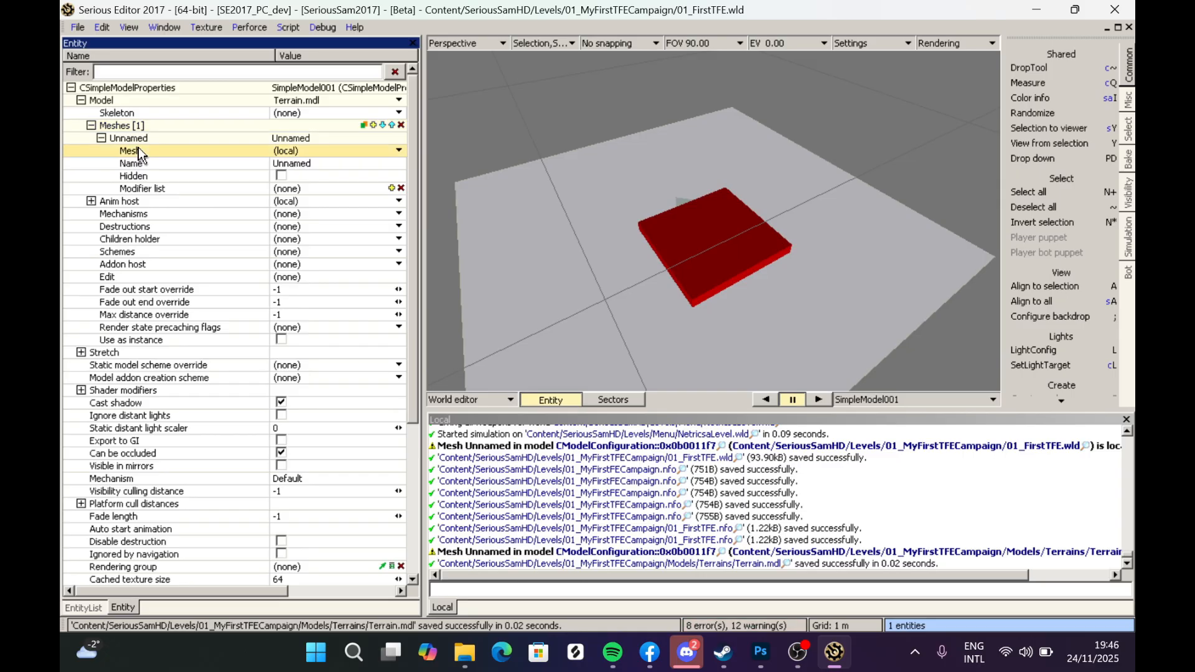
click(305, 151)
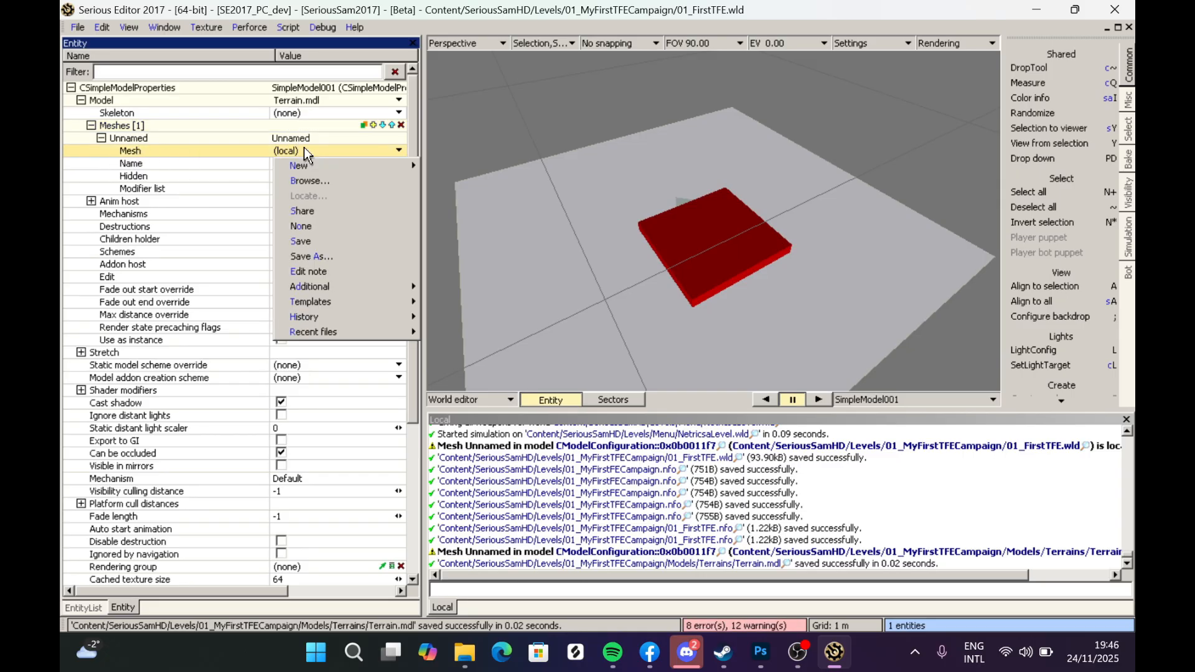
click(315, 256)
click(539, 184)
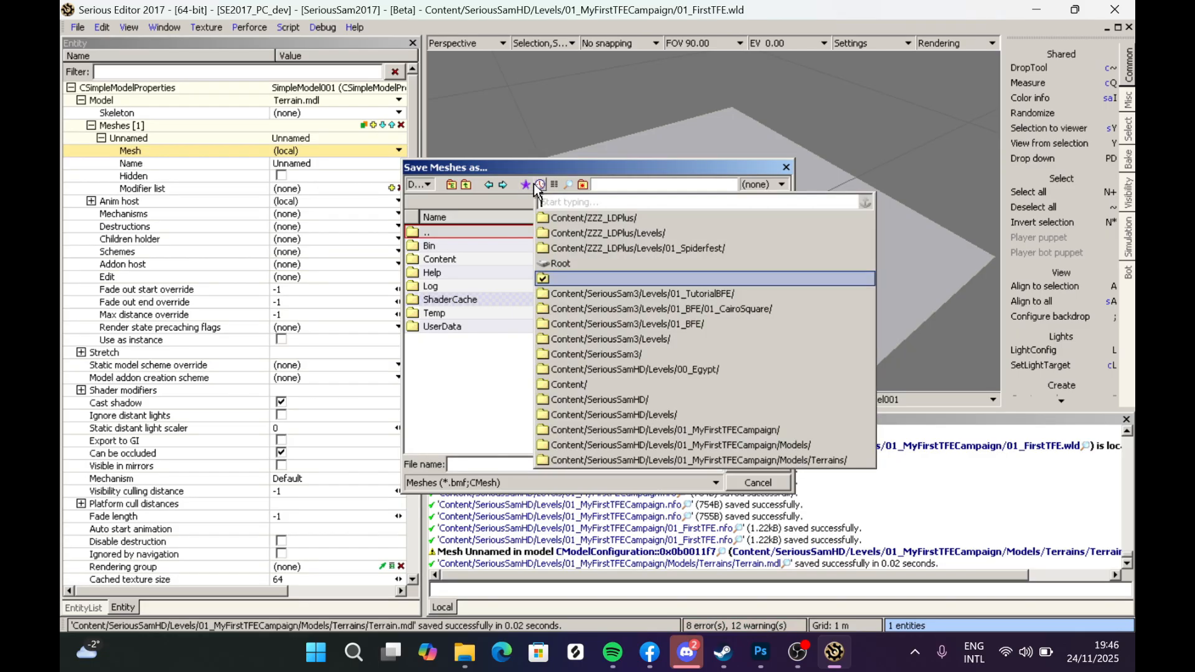
click(507, 368)
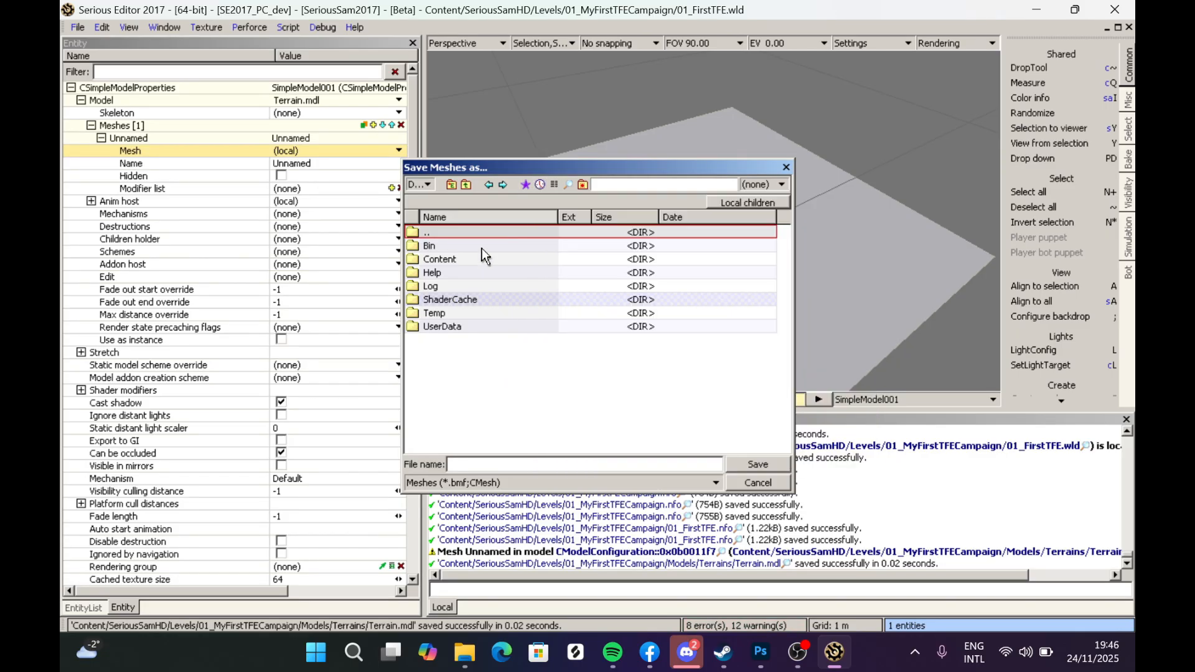
click(540, 185)
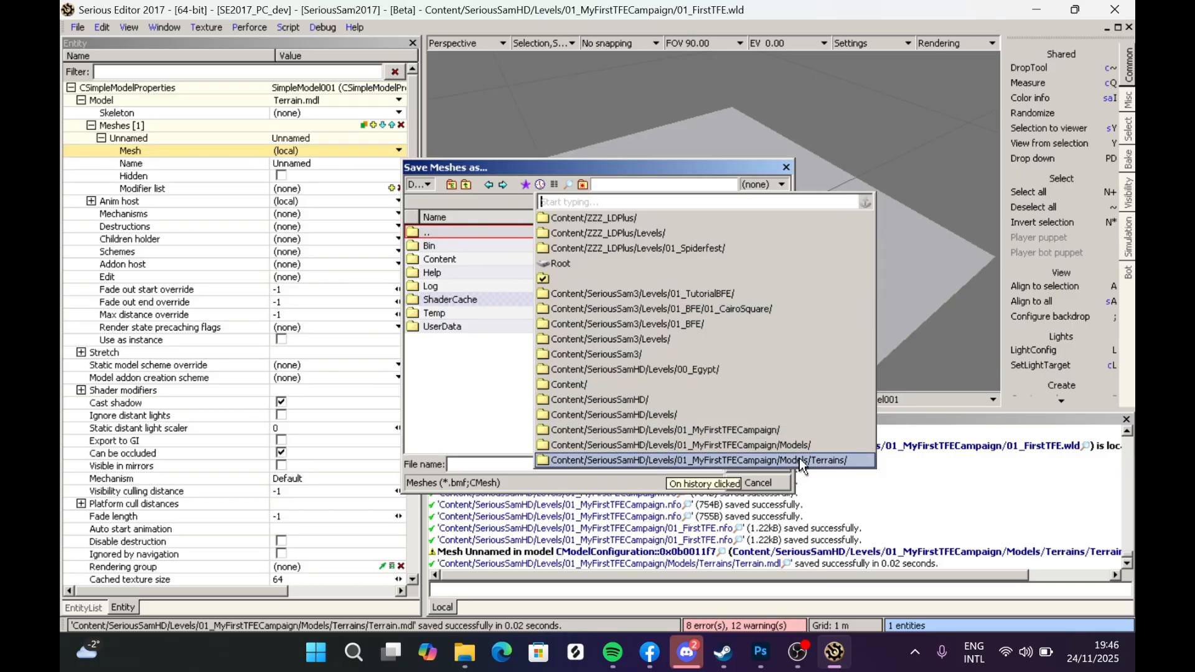
click(780, 461)
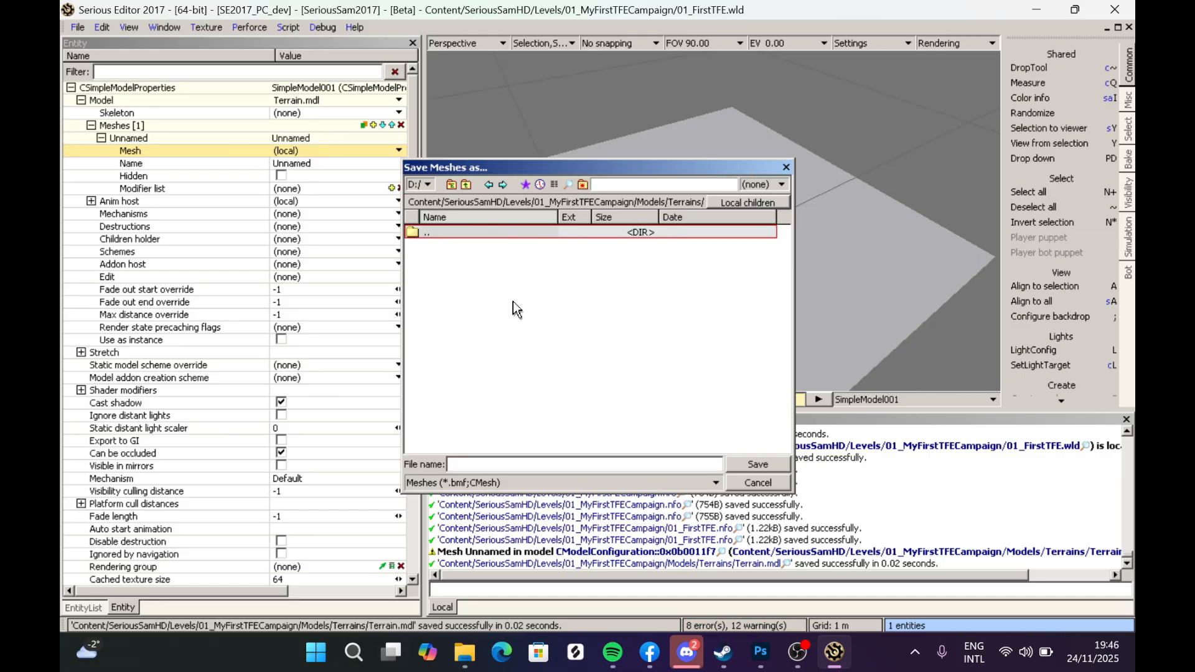
click(489, 464)
text(Terrain)
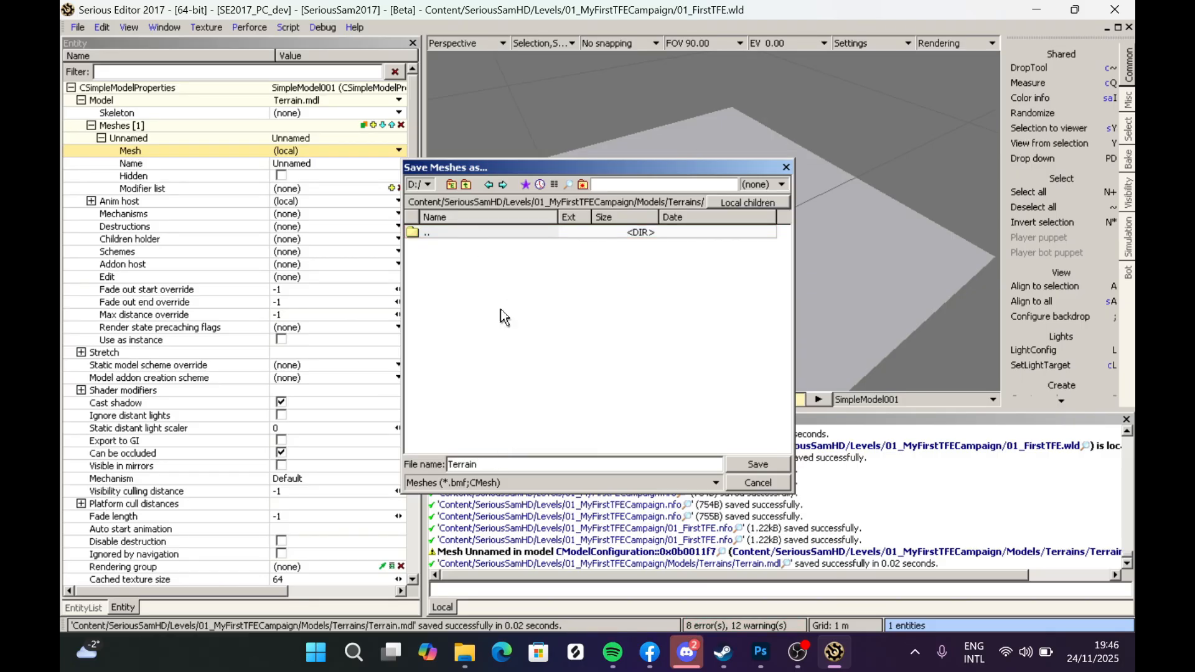
click(756, 466)
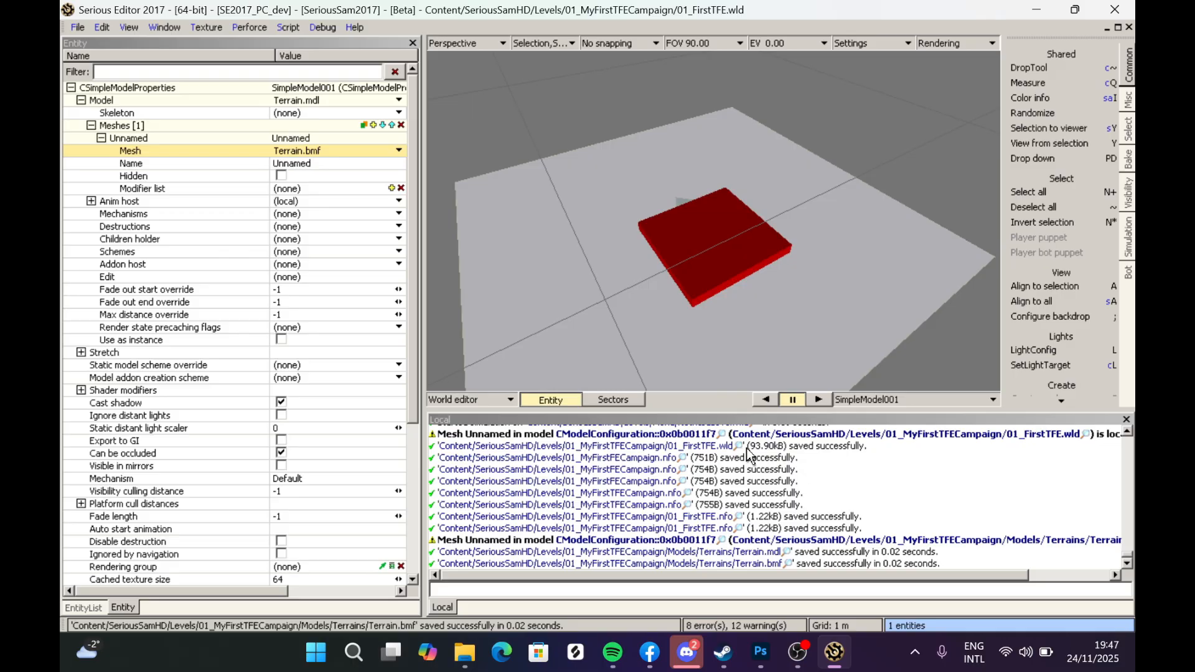
- Locate the terrain model file in the Terrains folder
click(301, 99)
mouse_move(307, 113)
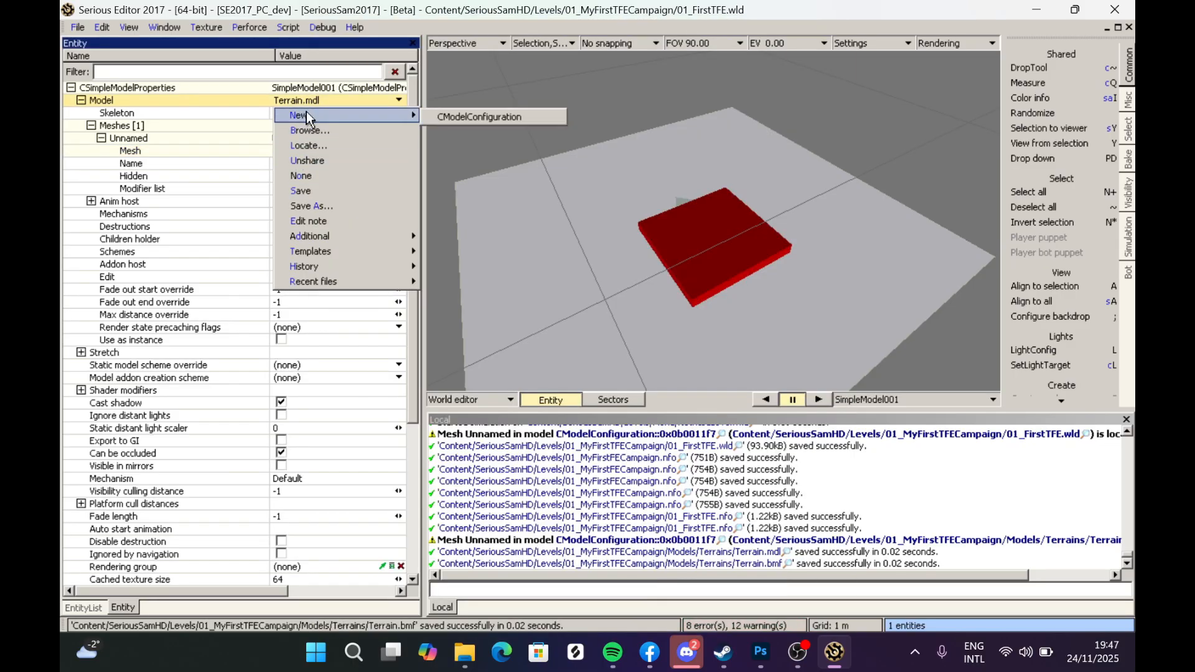
click(313, 149)
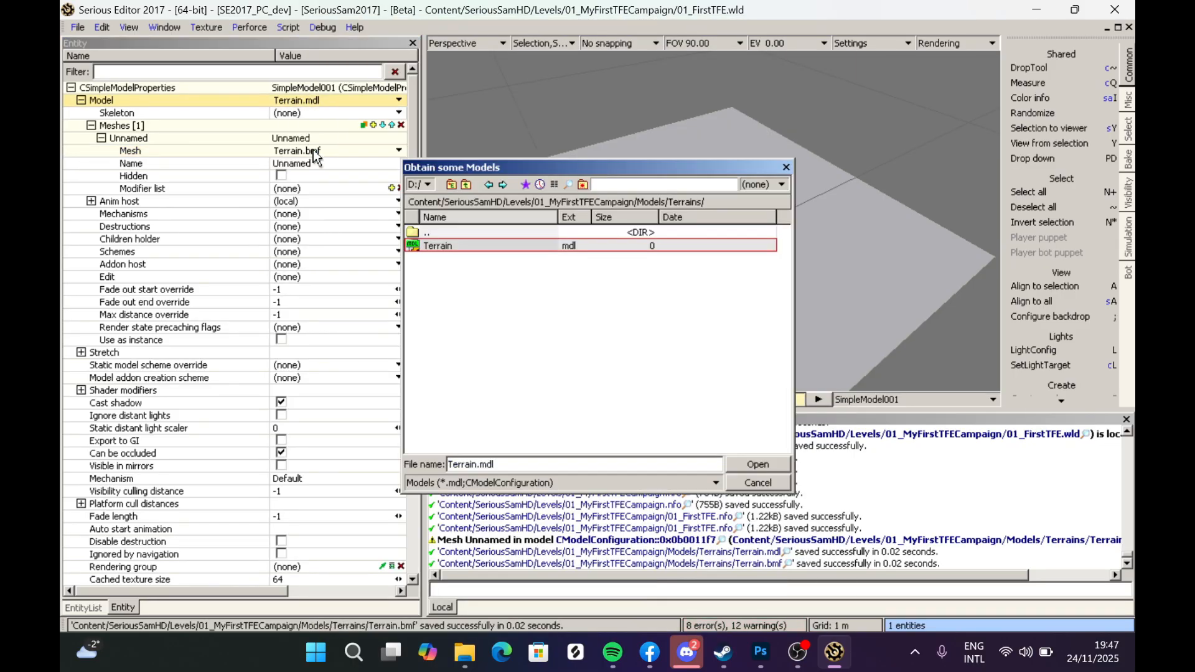
double_click(443, 246)
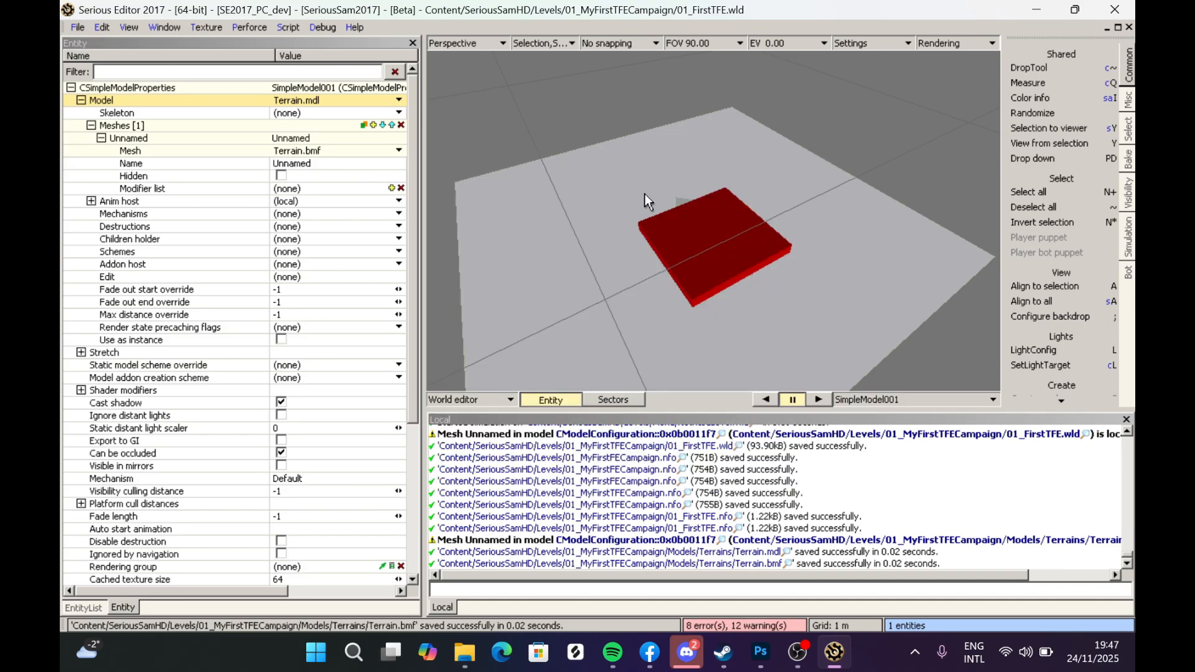
- Browse the Models/Terrains folder through the Open files dialog to check the saved model and mesh files
click(77, 28)
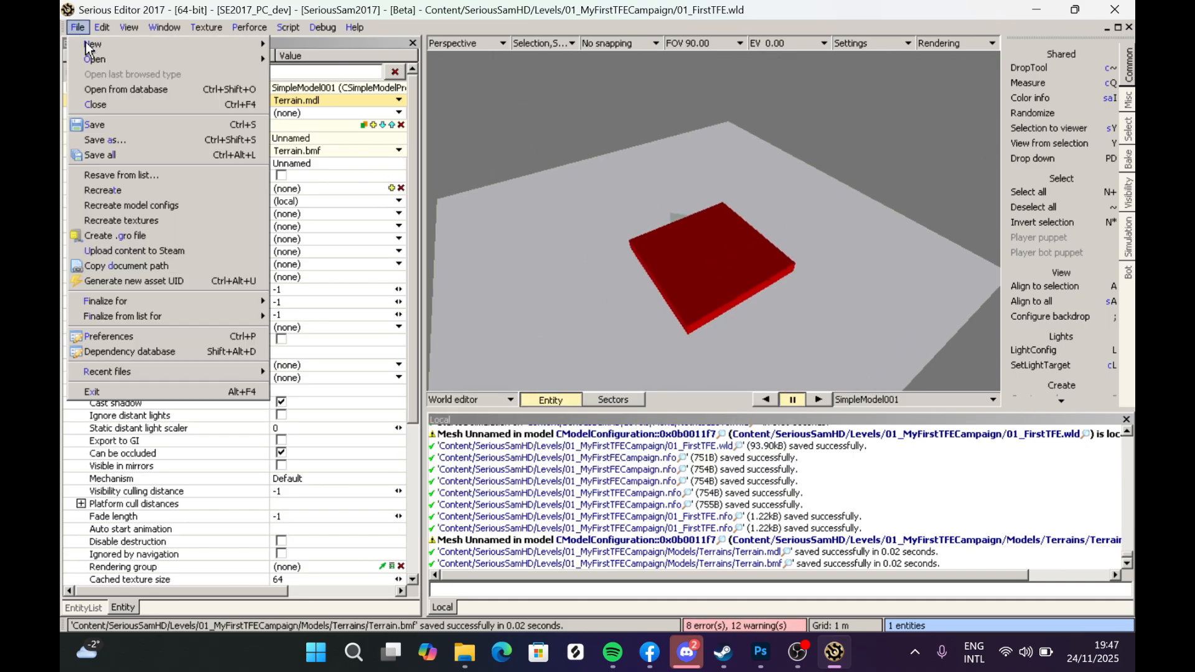
mouse_move(261, 59)
click(313, 77)
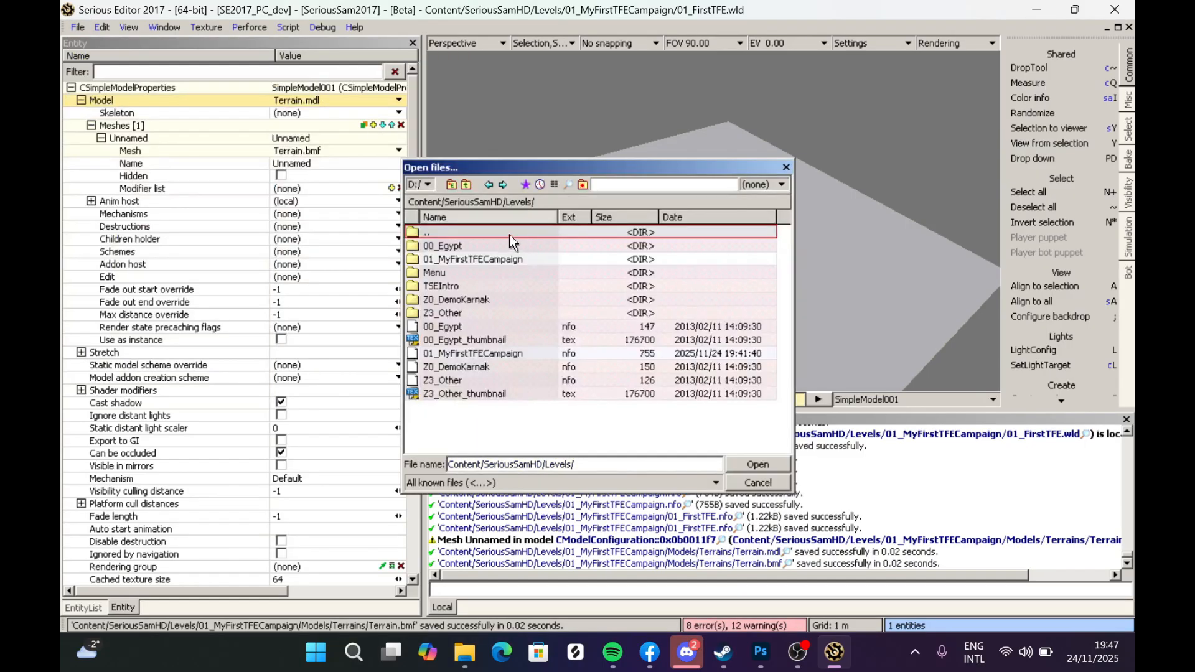
double_click(463, 258)
double_click(448, 245)
double_click(457, 247)
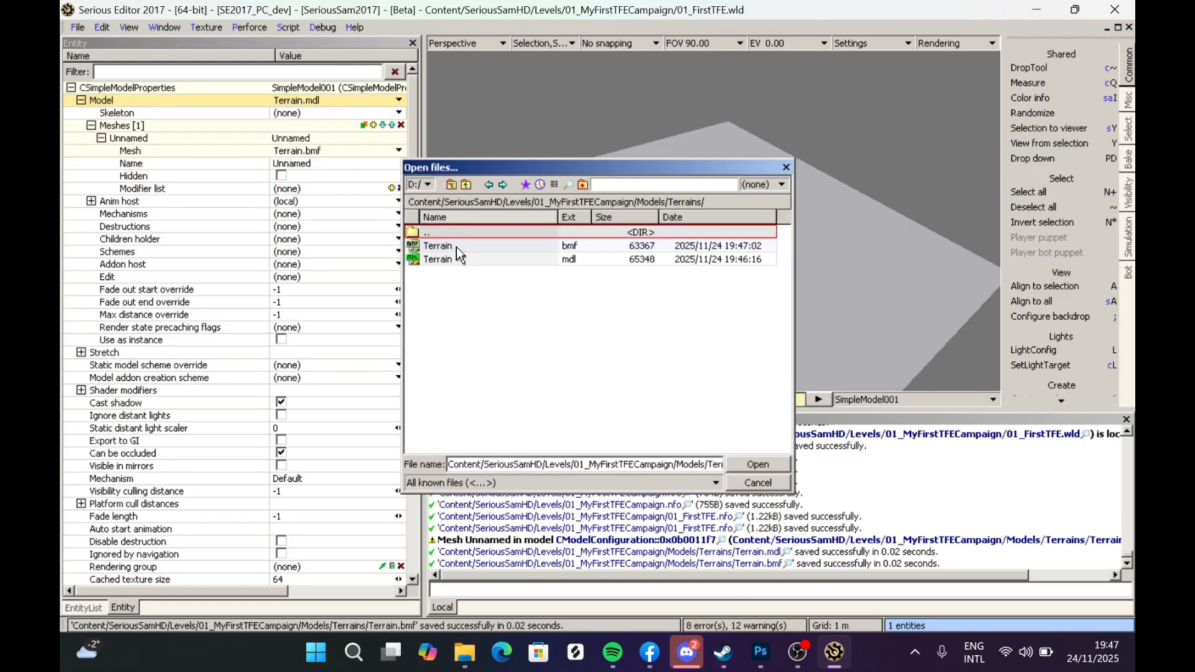
click(570, 262)
click(566, 245)
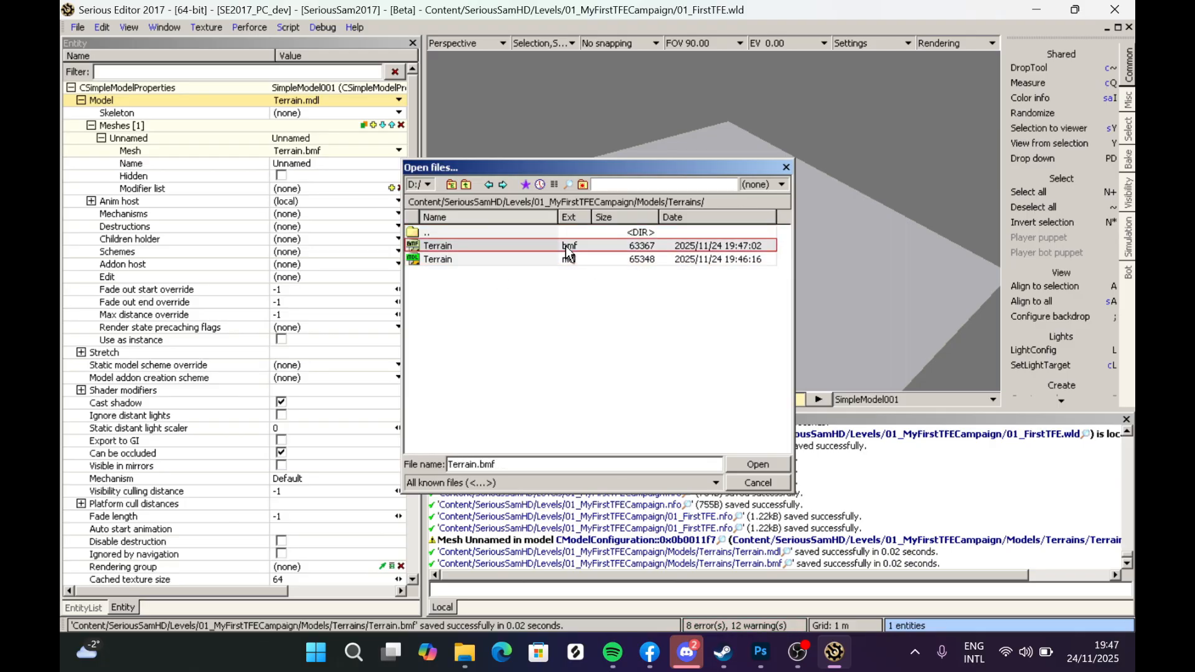
click(787, 168)
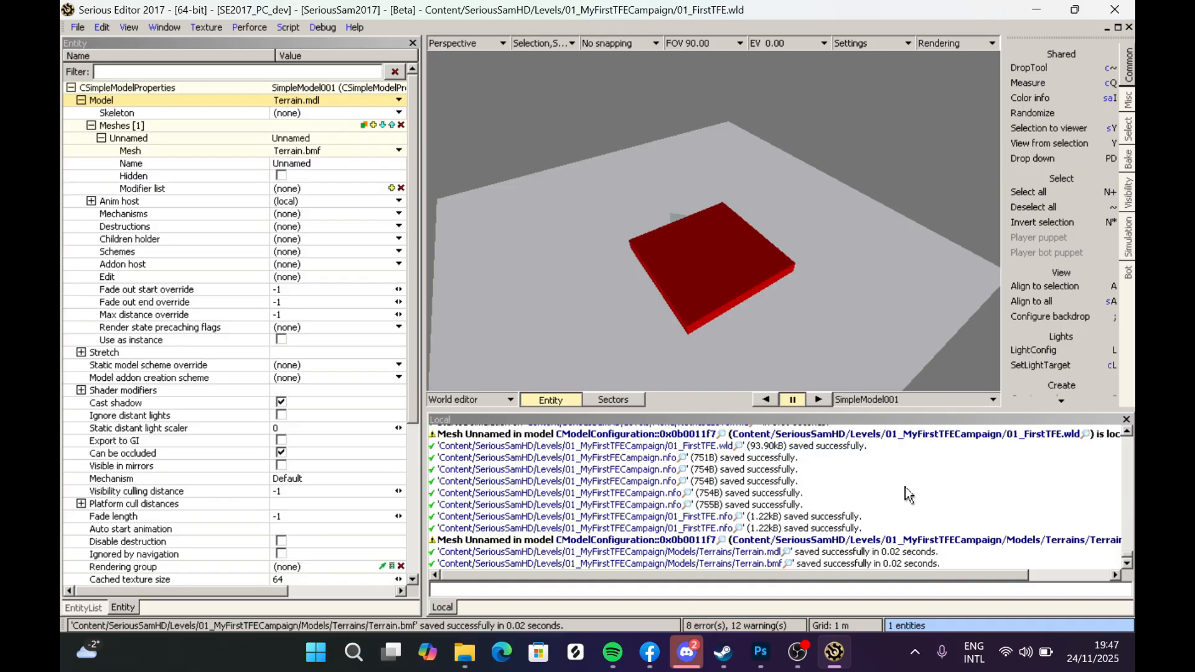
- Clear the log messages and save the world
scroll(577, 506, up, 2)
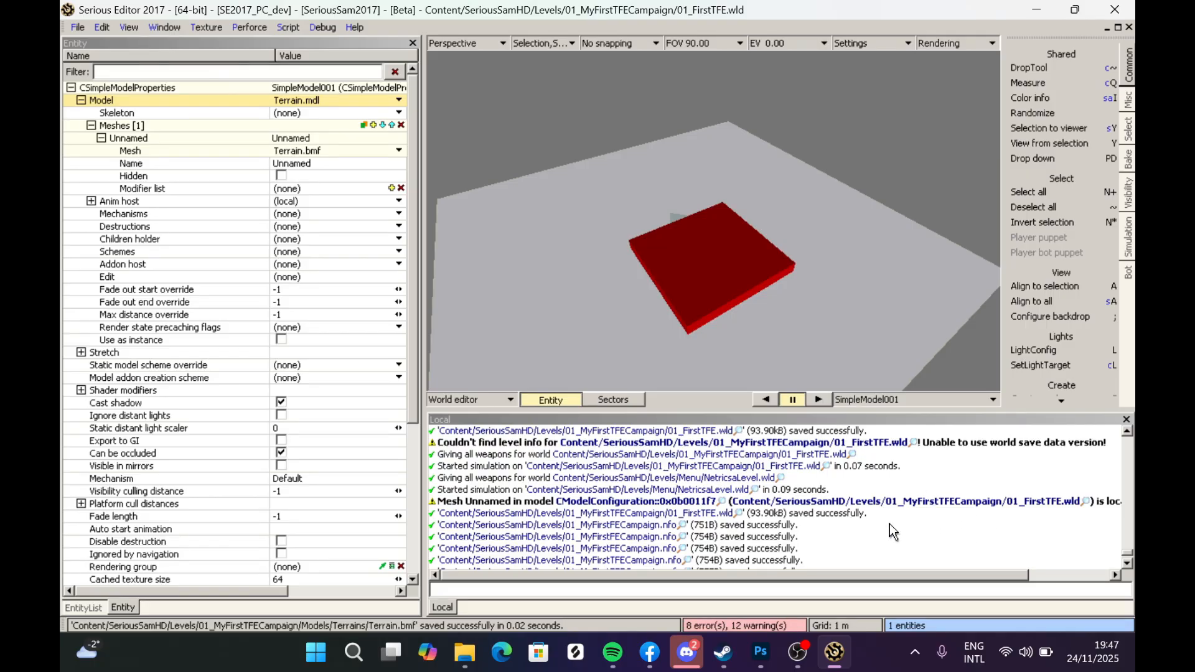
scroll(866, 480, down, 2)
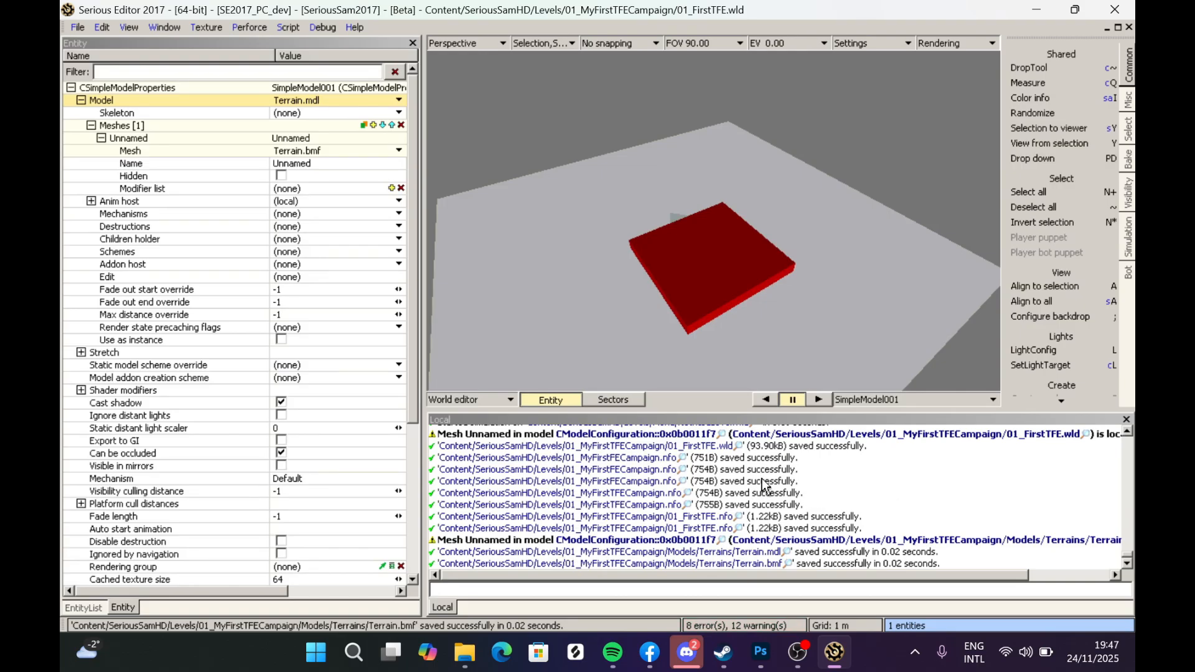
double_click(795, 476)
click(729, 351)
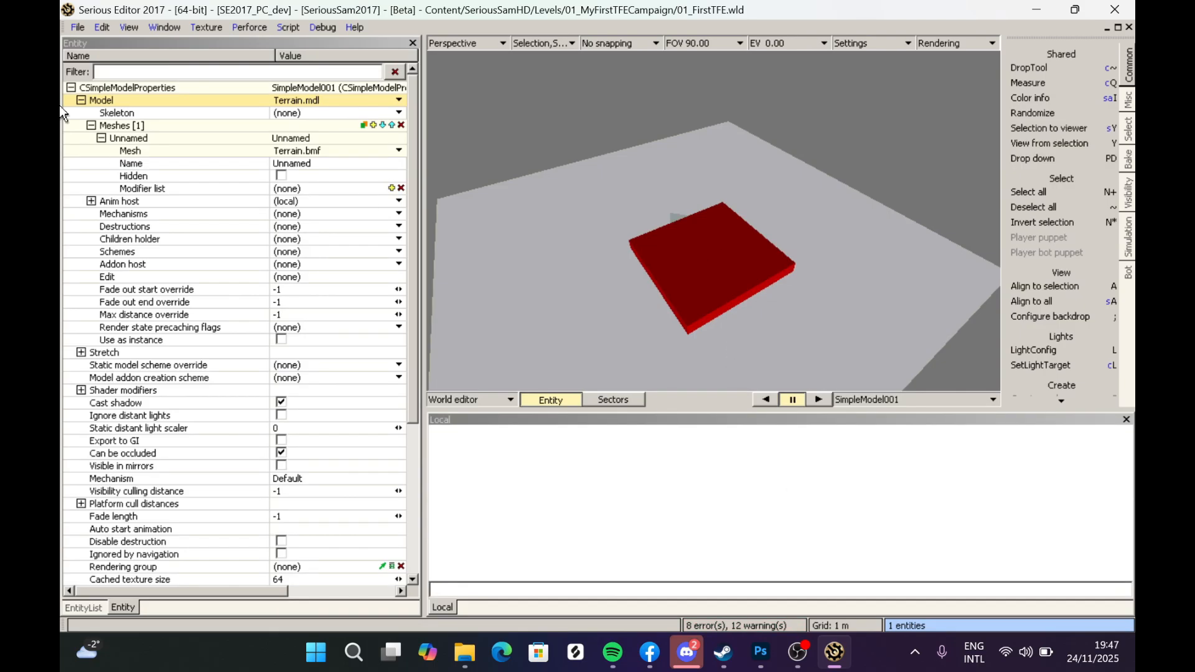
click(79, 27)
click(103, 118)
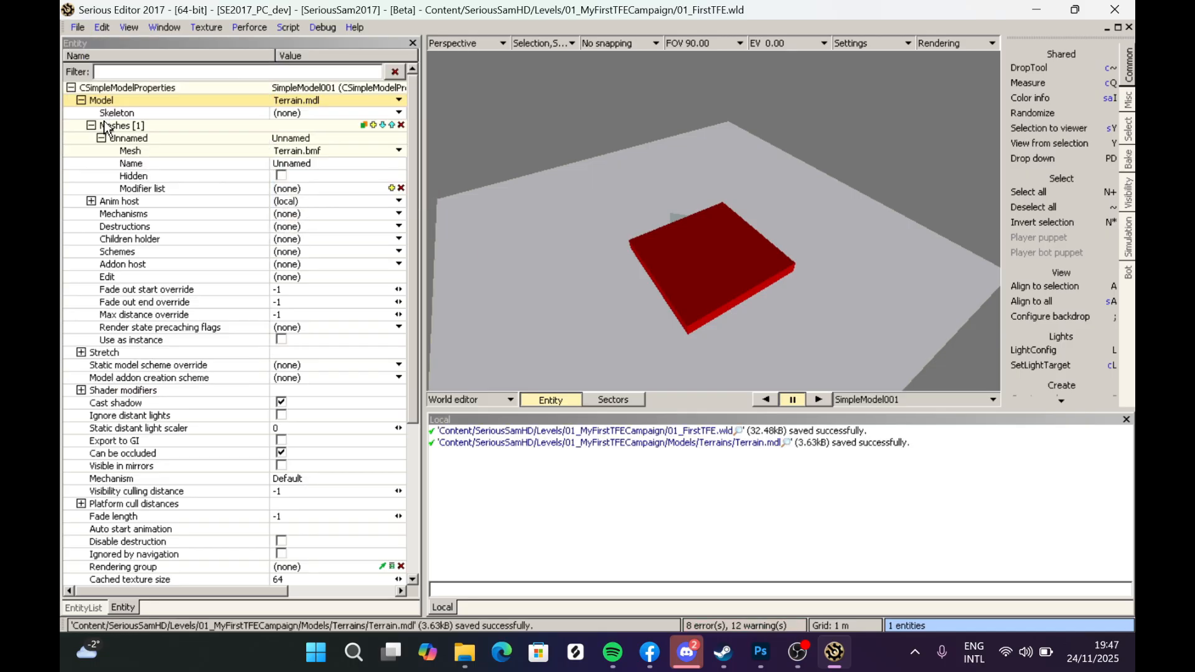
mouse_move(531, 204)
middle_down()
mouse_move(529, 171)
mouse_move(526, 187)
middle_up()
scroll(713, 221, up, 3)
scroll(713, 221, down, 5)
scroll(713, 221, up, 3)
scroll(713, 221, down, 4)
scroll(713, 221, up, 2)
scroll(713, 221, up, 2)
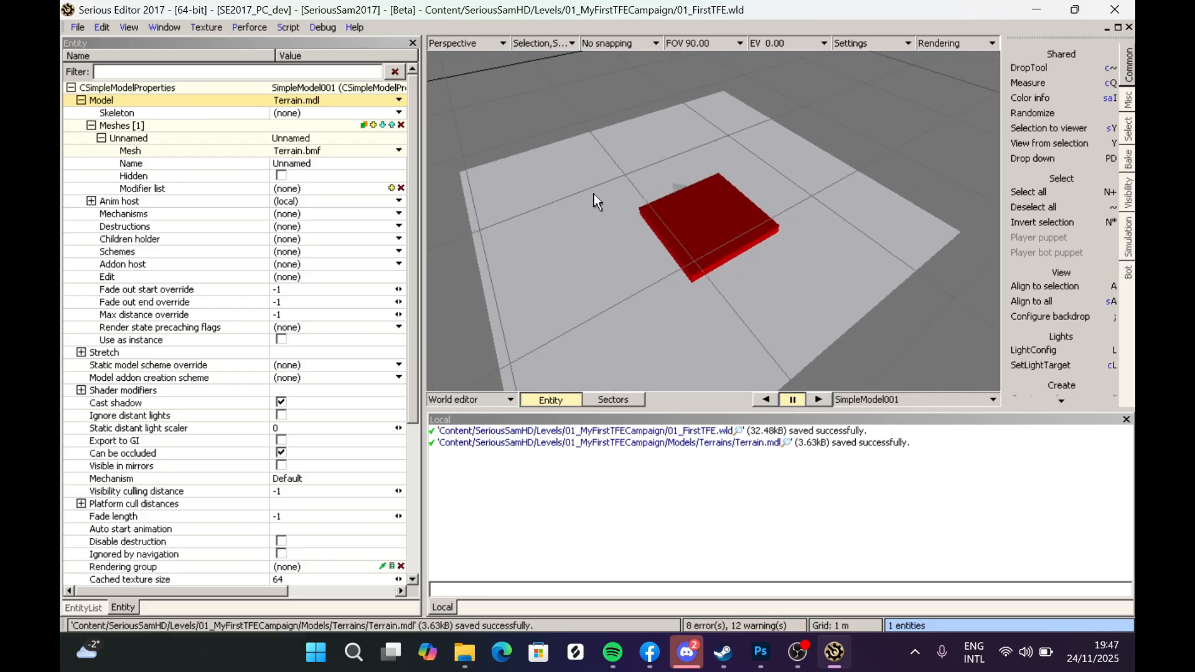
- Find and select the WorldInfo entity, review its game title, first chapter and music properties, then clear the selection
key(ctrl+f)
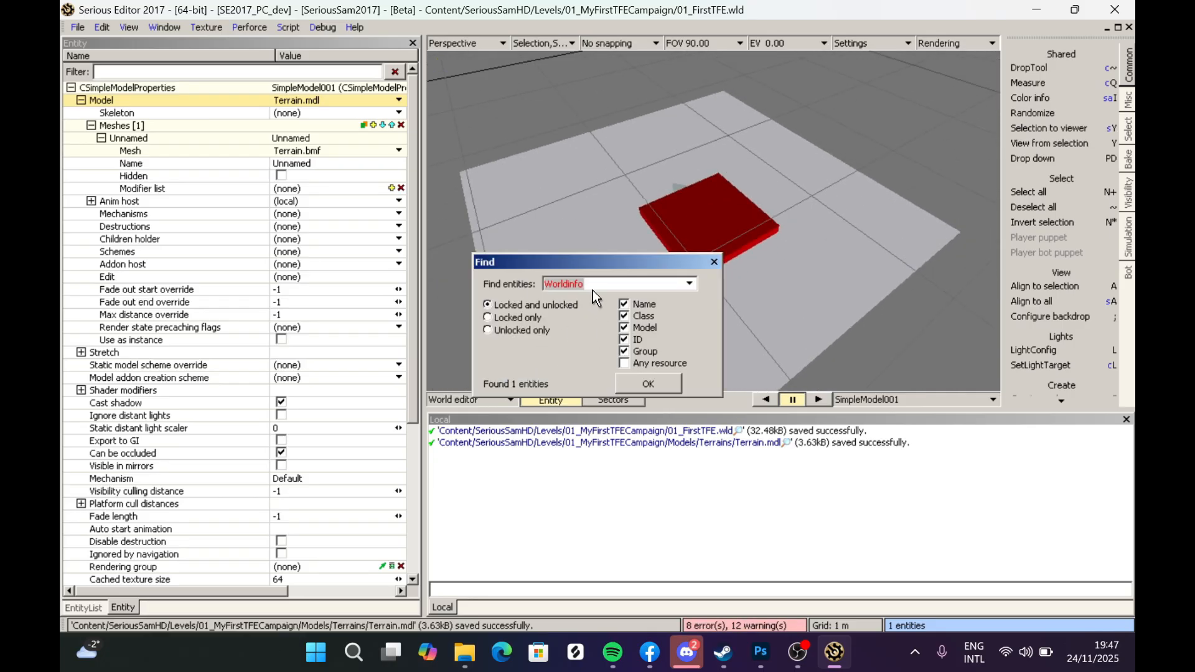
click(630, 382)
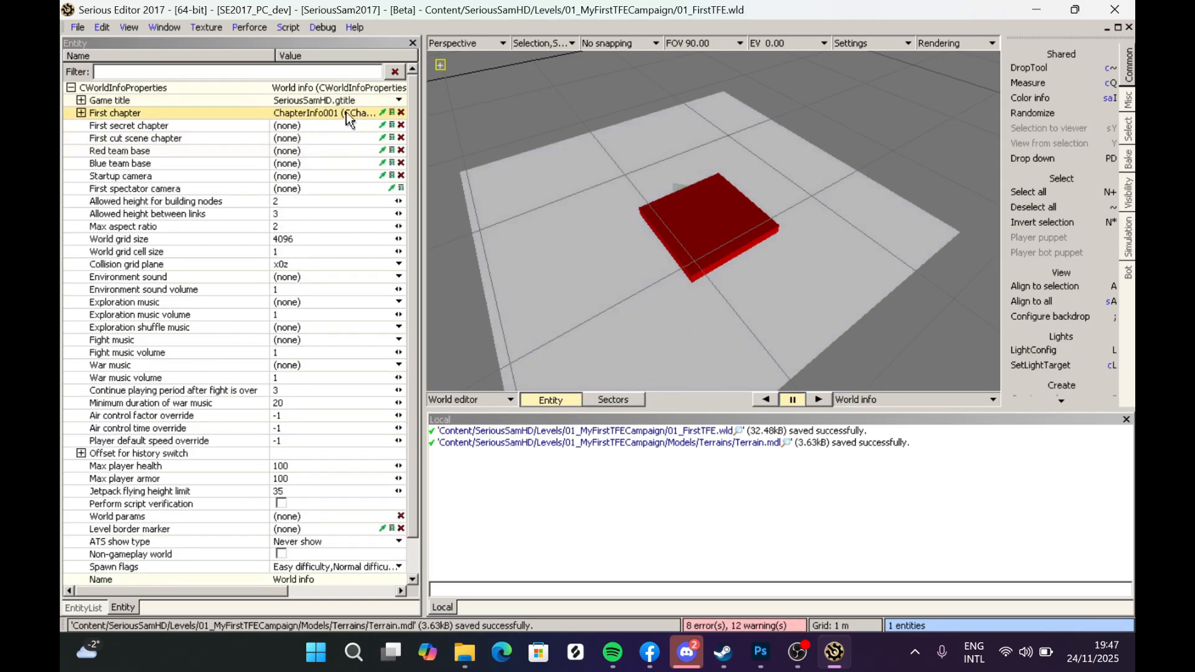
click(305, 102)
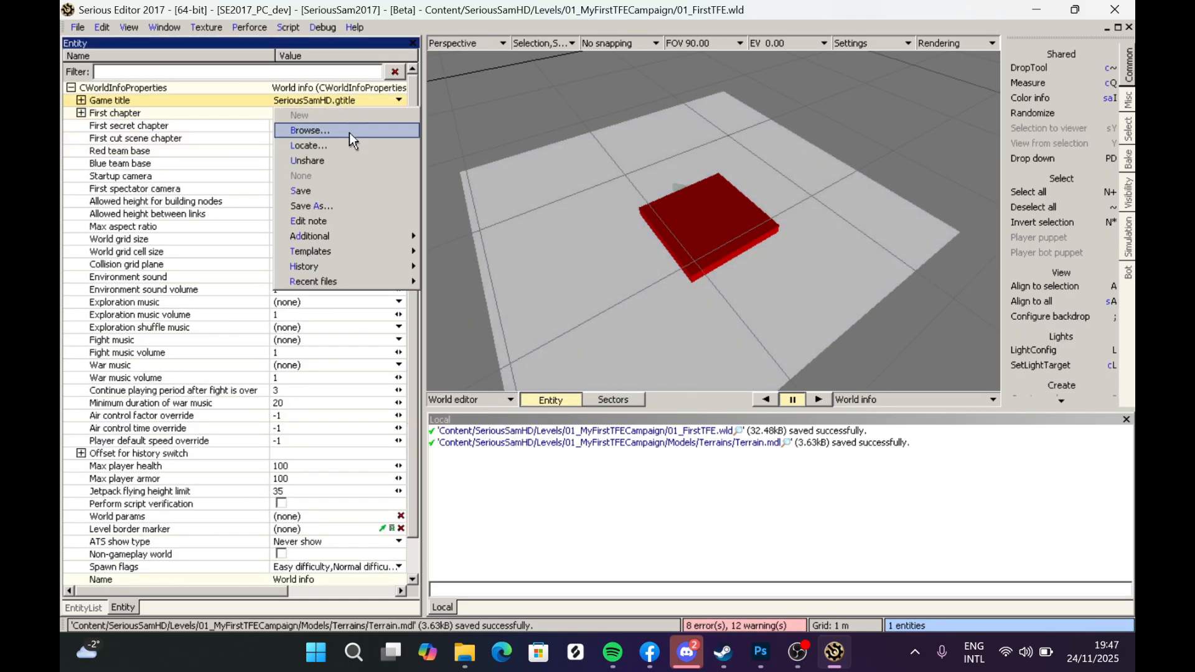
click(121, 122)
click(114, 111)
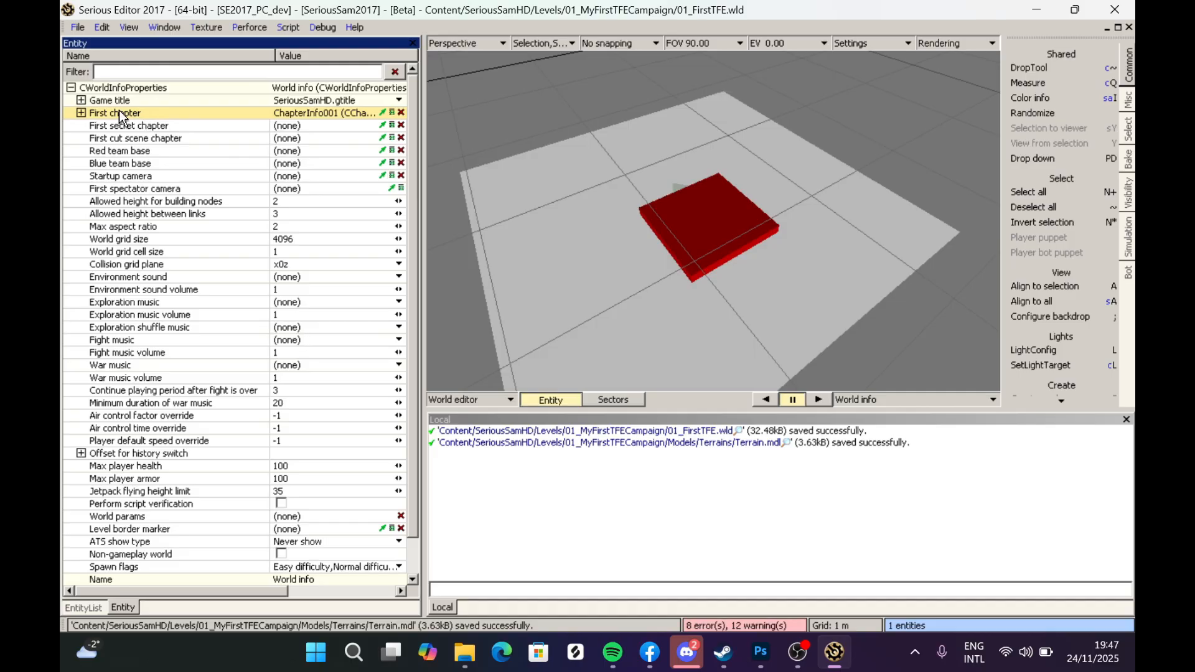
click(131, 278)
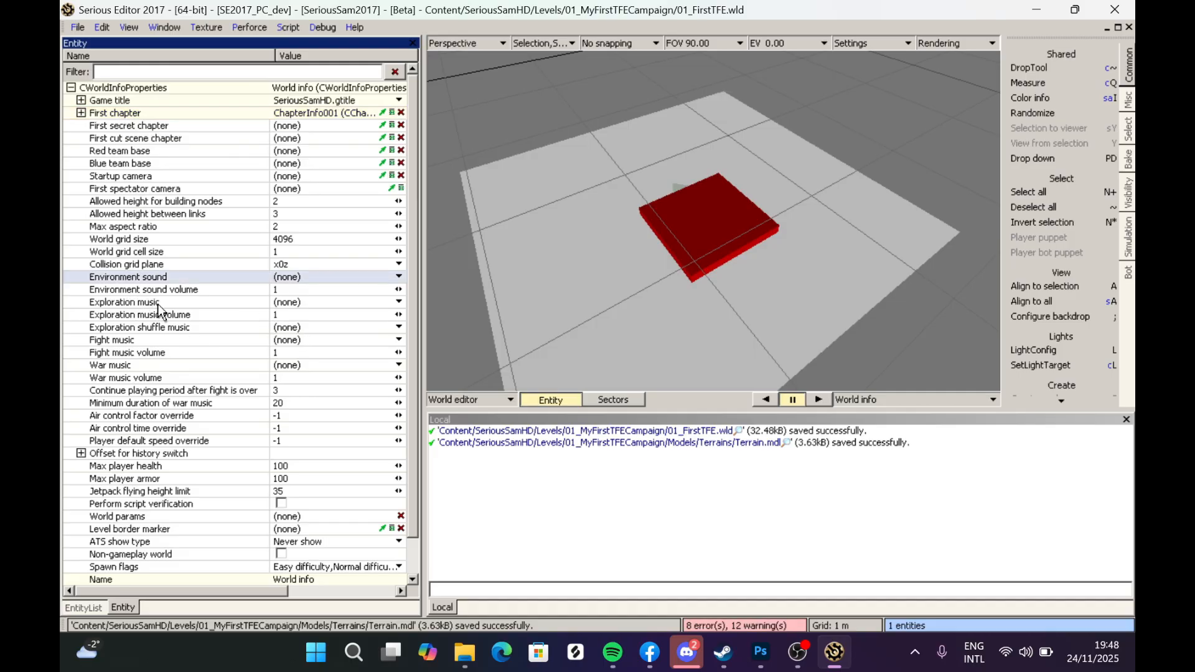
click(158, 303)
click(155, 341)
click(165, 366)
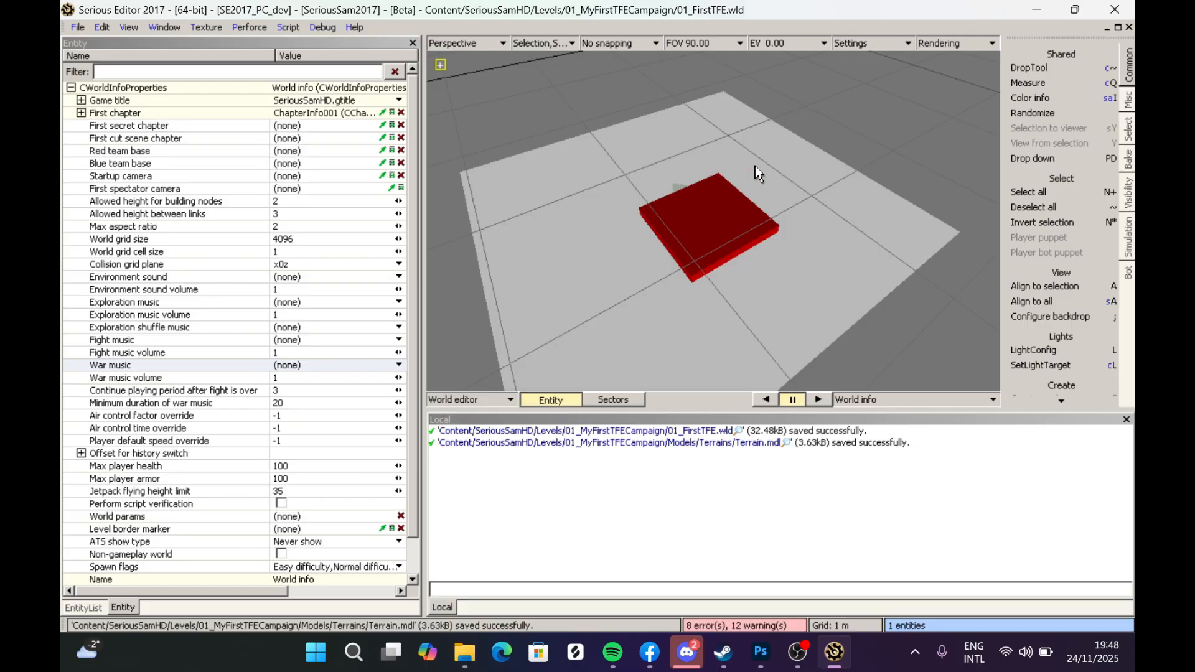
click(607, 252)
middle_drag(653, 198, 703, 256)
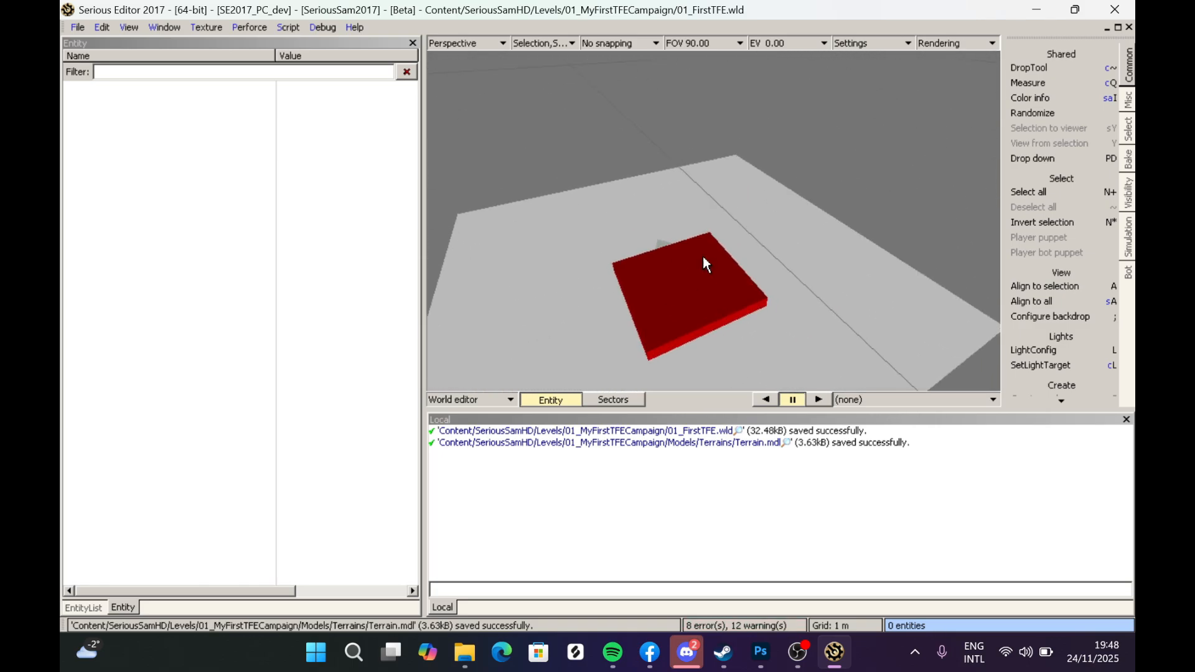